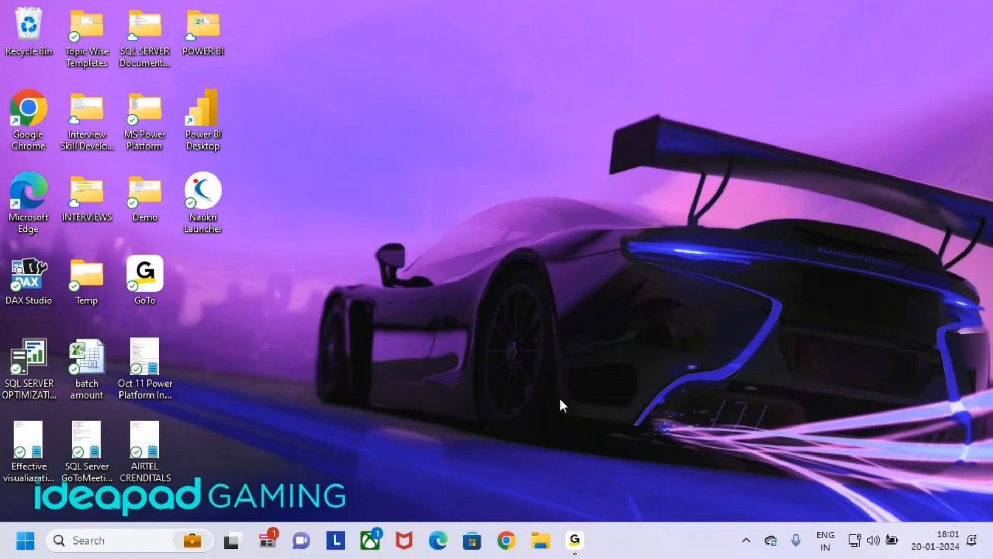
Open the notes file 15.Gallery 1, 2 from the Power Apps class notes folder Batch 6 PM.
{"action": "mouse_move", "coordinate": [578, 541]}
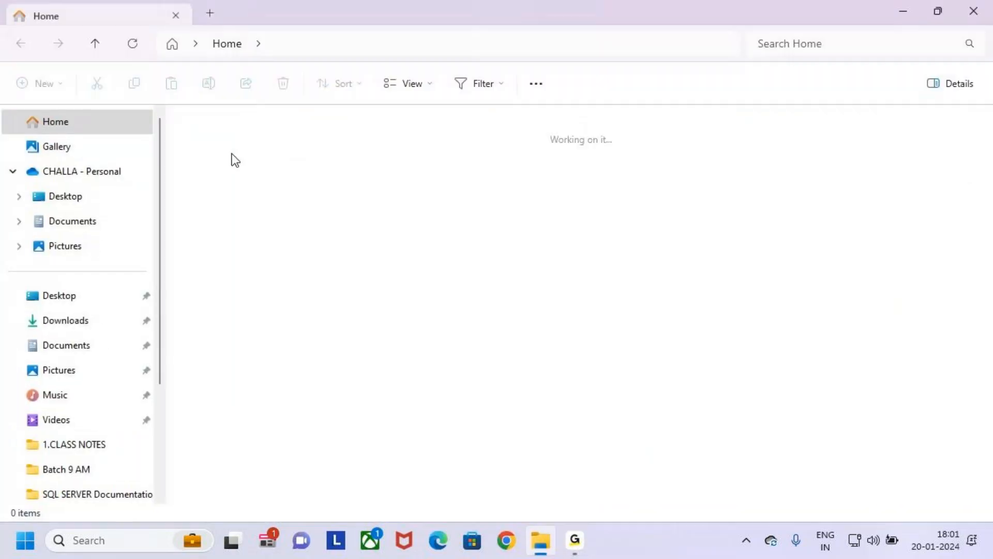
{"action": "left_click", "coordinate": [88, 198]}
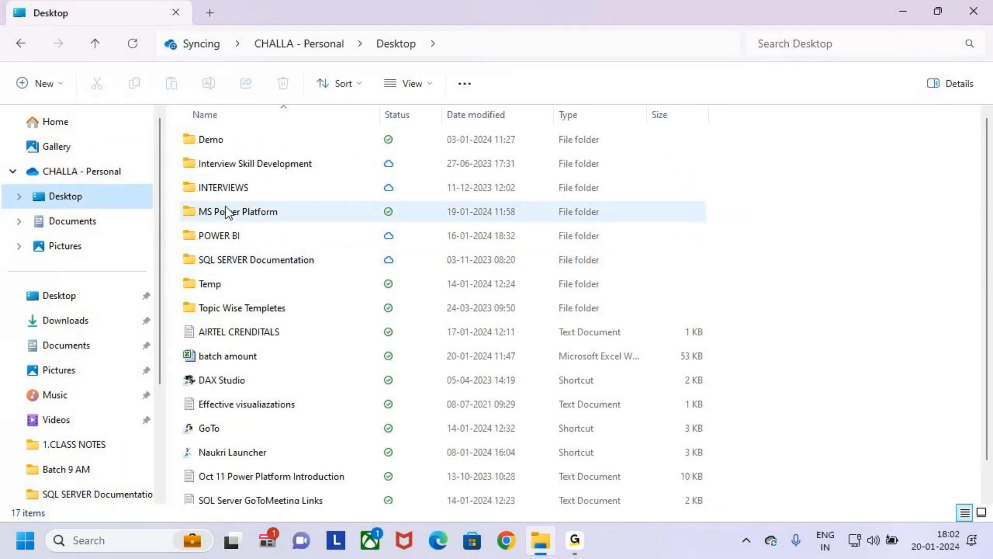
{"action": "left_click", "coordinate": [206, 218]}
{"action": "double_click", "coordinate": [206, 219]}
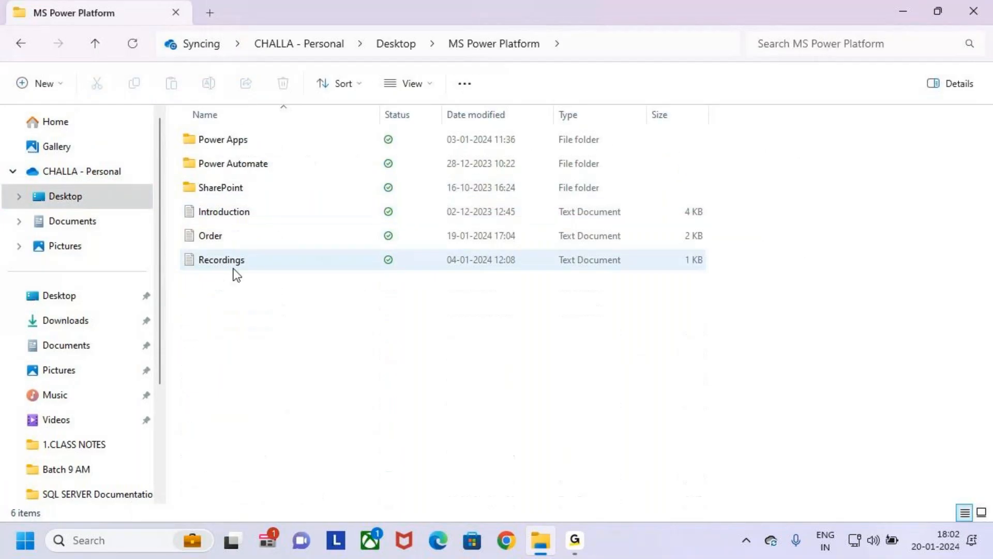
{"action": "left_click", "coordinate": [190, 138]}
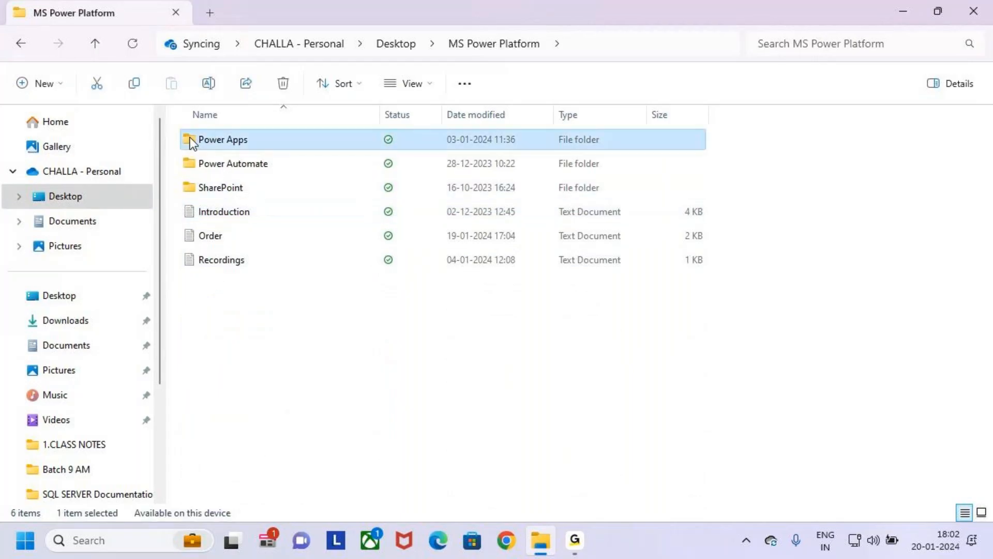
{"action": "double_click", "coordinate": [190, 138]}
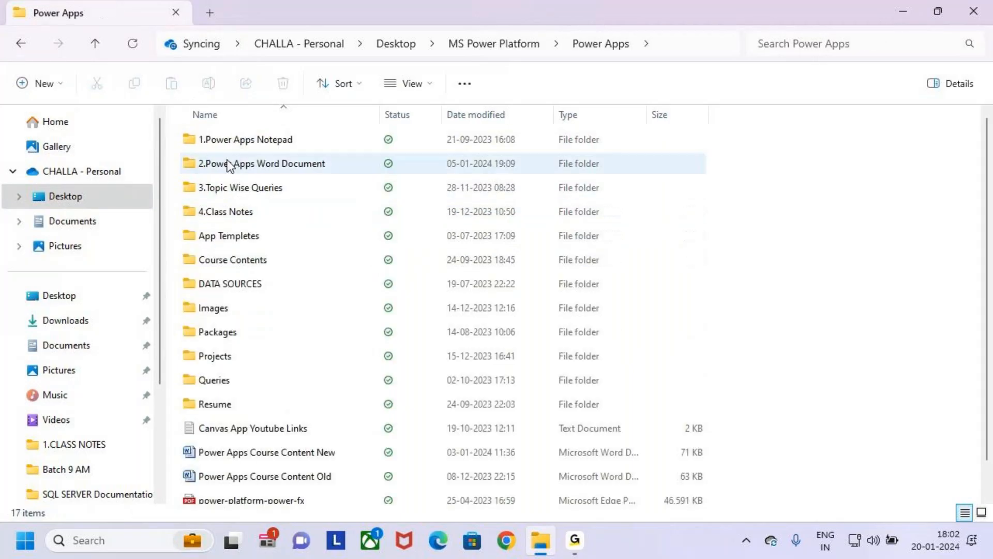
{"action": "left_click", "coordinate": [190, 190]}
{"action": "left_click", "coordinate": [203, 212]}
{"action": "double_click", "coordinate": [202, 212]}
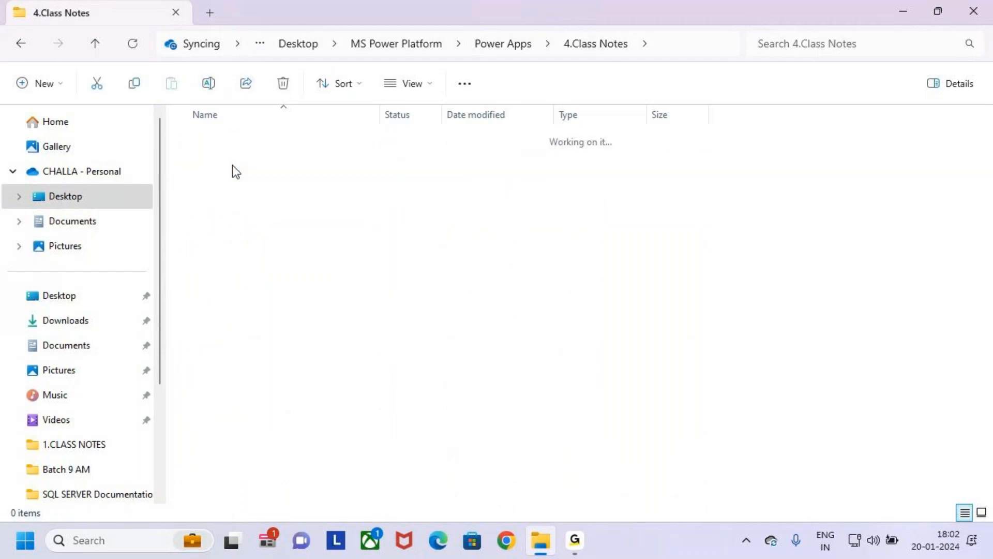
{"action": "double_click", "coordinate": [232, 165]}
{"action": "left_click", "coordinate": [238, 386]}
{"action": "left_click", "coordinate": [269, 409]}
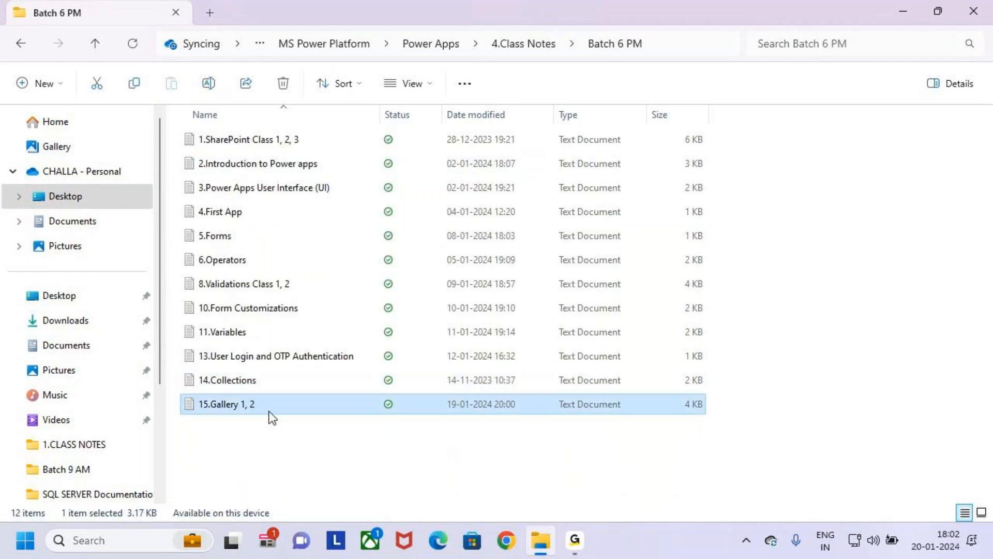
{"action": "double_click", "coordinate": [270, 412]}
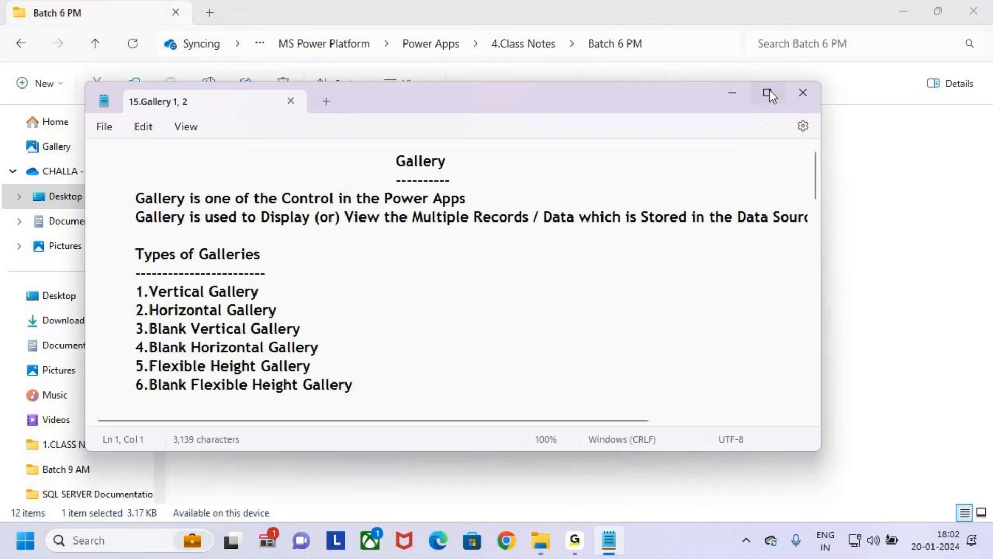
Maximize the notes window and read through the existing gallery class notes and cases.
{"action": "left_click", "coordinate": [766, 93]}
{"action": "left_click", "coordinate": [356, 297]}
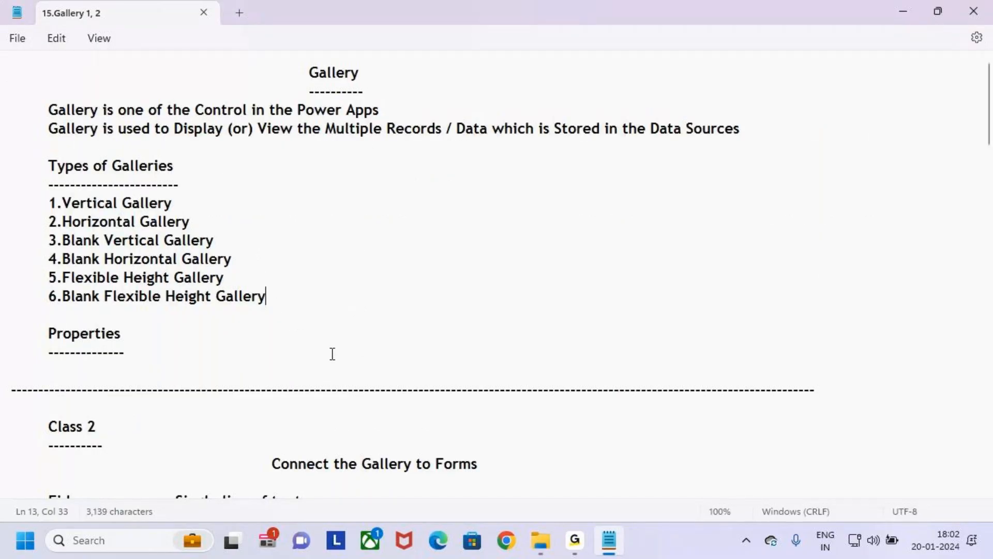
{"action": "left_click_drag", "start_coordinate": [310, 73], "coordinate": [410, 79]}
{"action": "scroll", "coordinate": [292, 271], "scroll_direction": "down", "scroll_amount": 4}
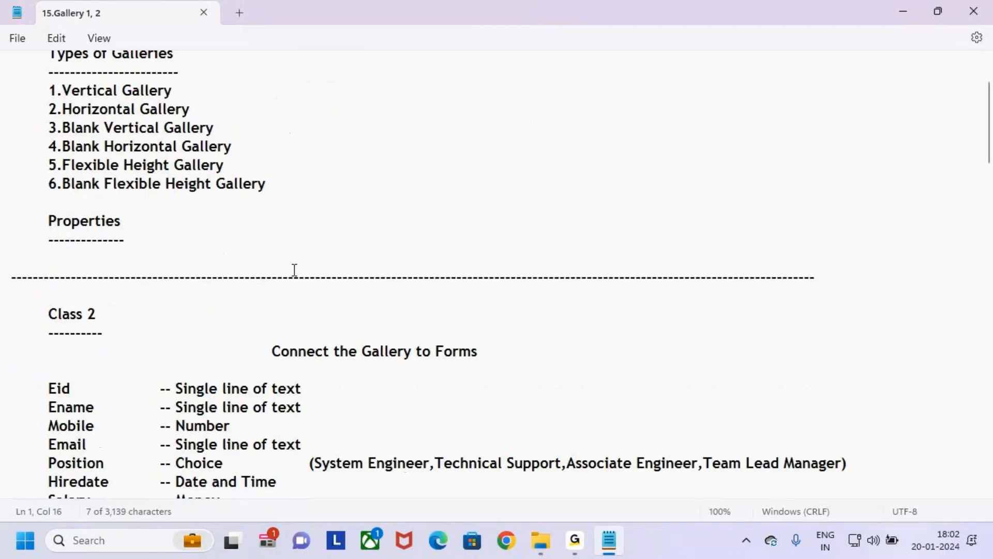
{"action": "scroll", "coordinate": [292, 265], "scroll_direction": "up", "scroll_amount": 4}
{"action": "left_click", "coordinate": [295, 260]}
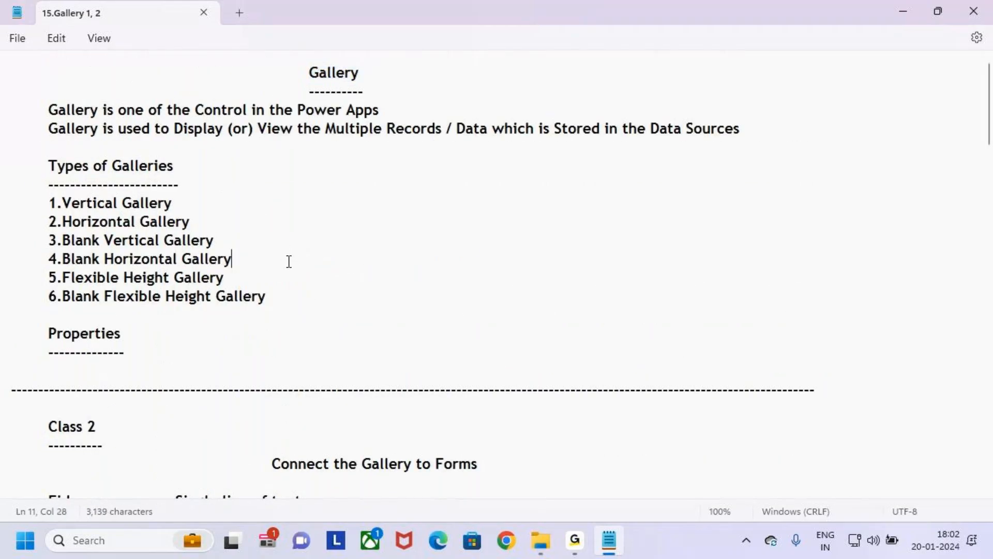
{"action": "scroll", "coordinate": [293, 266], "scroll_direction": "down", "scroll_amount": 8}
{"action": "scroll", "coordinate": [288, 263], "scroll_direction": "down", "scroll_amount": 11}
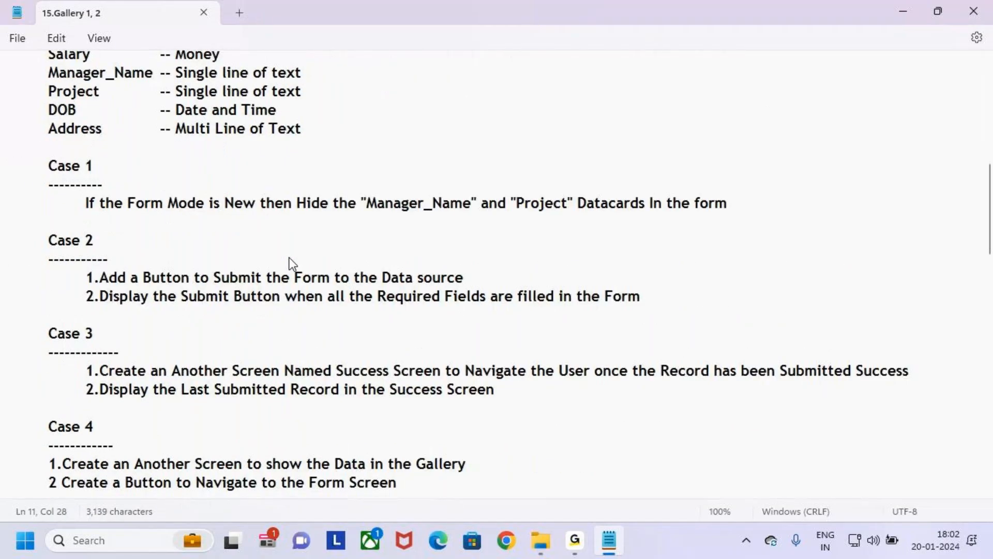
{"action": "left_click_drag", "start_coordinate": [48, 203], "coordinate": [117, 221]}
{"action": "left_click", "coordinate": [117, 221]}
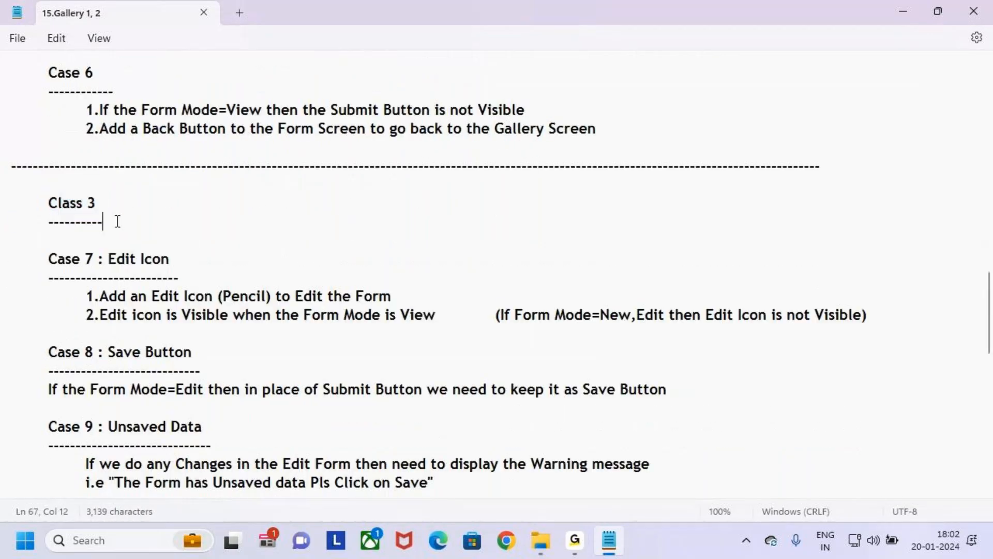
{"action": "scroll", "coordinate": [171, 293], "scroll_direction": "down", "scroll_amount": 2}
{"action": "scroll", "coordinate": [172, 305], "scroll_direction": "down", "scroll_amount": 9}
Add a long dashed separator line after Case 13 at the end of the notes.
{"action": "left_click", "coordinate": [39, 184]}
{"action": "key", "text": "BackSpace"}
{"action": "key", "text": "BackSpace"}
{"action": "key", "text": "Return"}
{"action": "key", "text": "Return"}
{"action": "key", "text": "Tab"}
{"action": "type", "text": "-"}
{"action": "key", "text": "BackSpace"}
{"action": "key", "text": "BackSpace"}
{"action": "key", "text": "BackSpace"}
{"action": "key", "text": "BackSpace"}
{"action": "key", "text": "Return"}
{"action": "key", "text": "Return"}
{"action": "type", "text": "-----------------------------------------"}
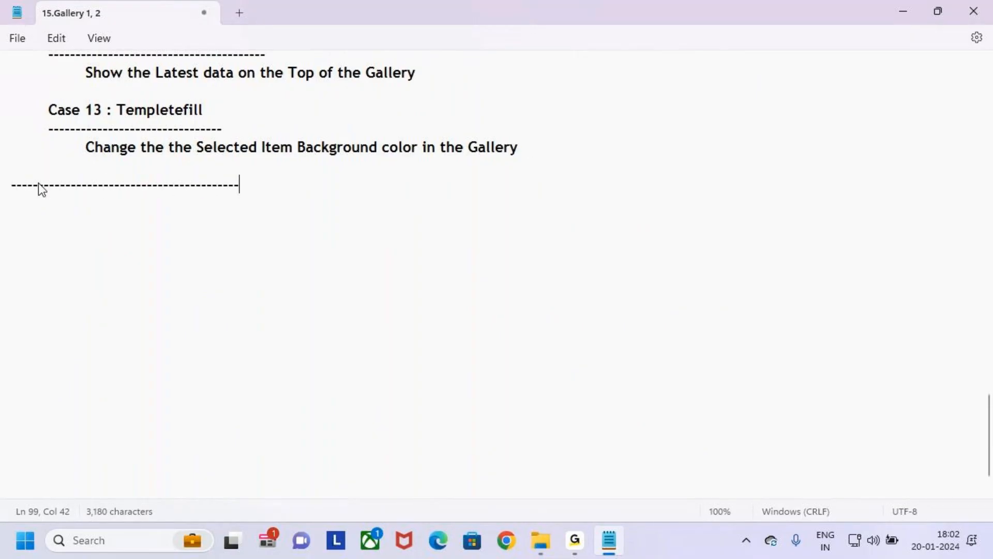
{"action": "type", "text": "------------------------------------------------------------------------"}
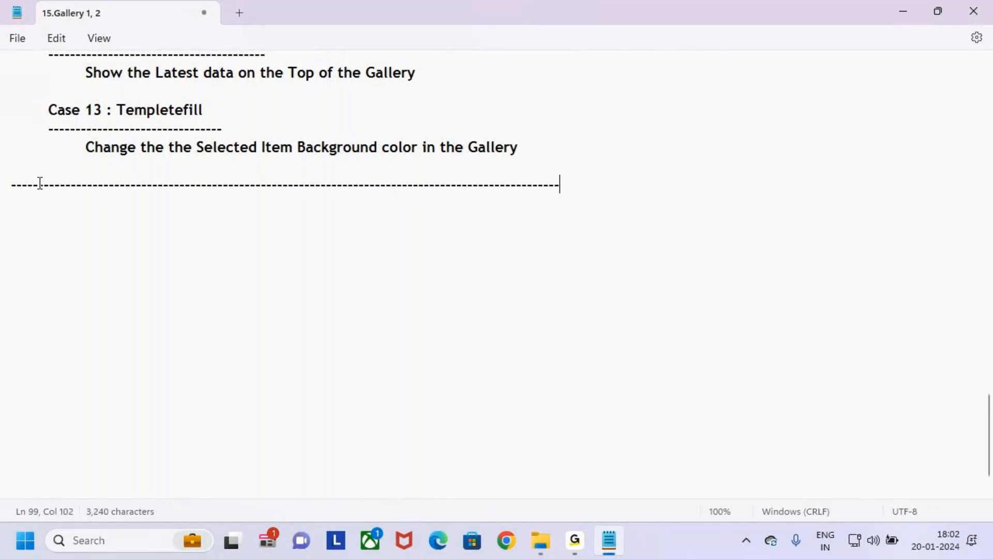
{"action": "type", "text": "-----------------------------------------"}
{"action": "key", "text": "Return"}
{"action": "key", "text": "Return"}
{"action": "key", "text": "Tab"}
{"action": "key", "text": "Caps_Lock"}
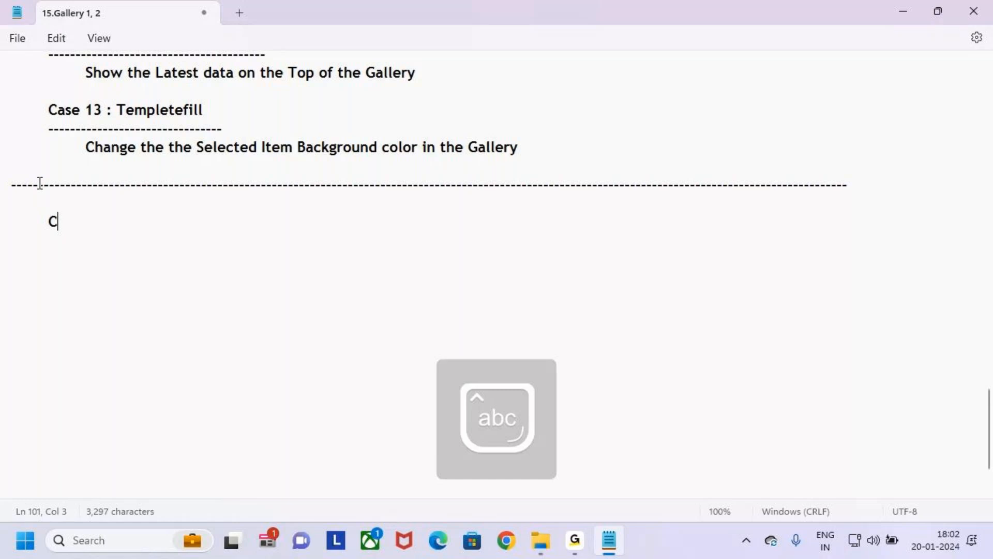
{"action": "key", "text": "BackSpace"}
{"action": "key", "text": "BackSpace"}
{"action": "key", "text": "BackSpace"}
{"action": "key", "text": "BackSpace"}
{"action": "key", "text": "BackSpace"}
{"action": "type", "text": "----"}
{"action": "key", "text": "BackSpace"}
{"action": "key", "text": "BackSpace"}
{"action": "key", "text": "BackSpace"}
{"action": "key", "text": "BackSpace"}
{"action": "type", "text": "--------"}
Add a Class 4 heading with a dashed underline below the separator.
{"action": "key", "text": "Return"}
{"action": "key", "text": "Return"}
{"action": "key", "text": "Tab"}
{"action": "type", "text": "Class 4"}
{"action": "key", "text": "Return"}
{"action": "key", "text": "Tab"}
{"action": "type", "text": "------------"}
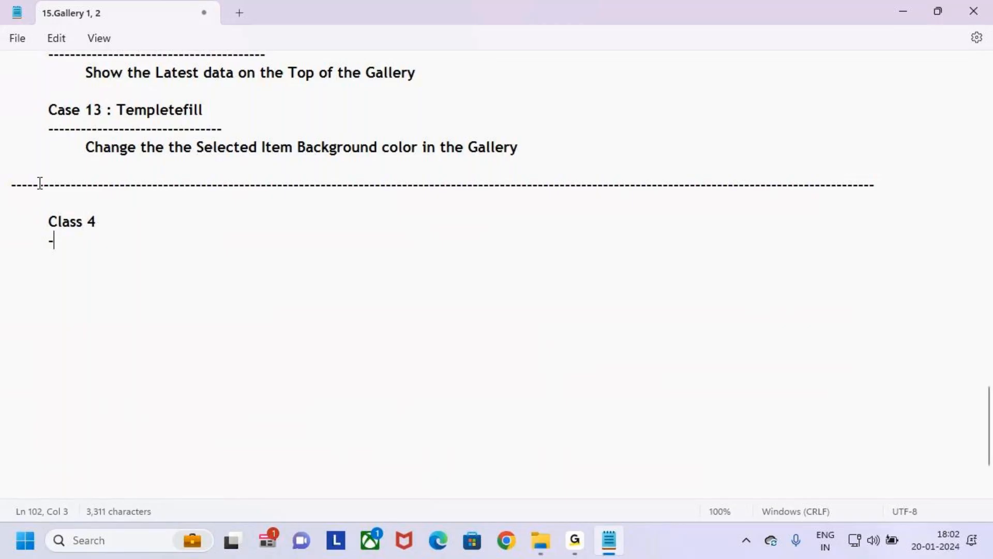
Add an indented heading "Create a Popup Window" with a dashed underline under Class 4.
{"action": "key", "text": "Return"}
{"action": "key", "text": "Tab"}
{"action": "key", "text": "Tab"}
{"action": "key", "text": "Tab"}
{"action": "key", "text": "Tab"}
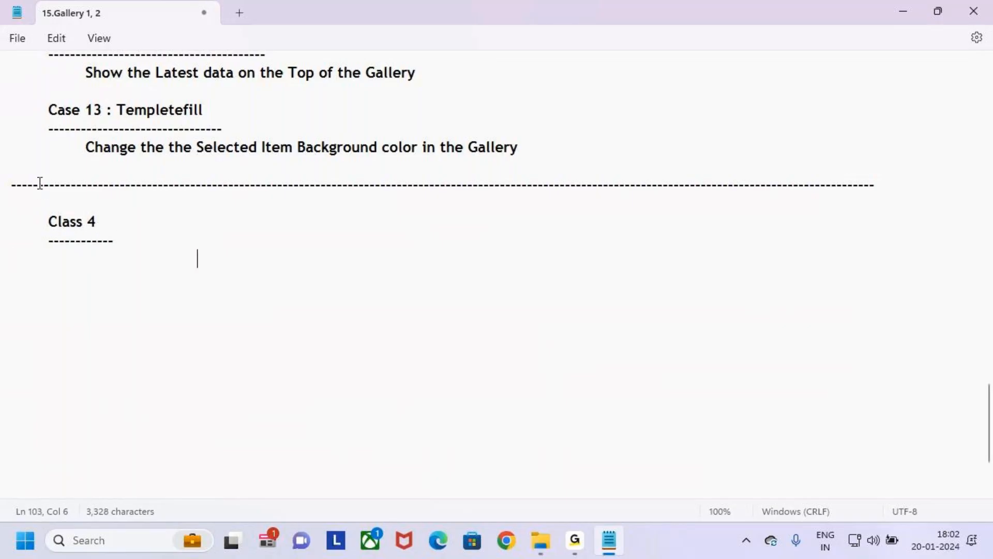
{"action": "type", "text": "Create a Popup "}
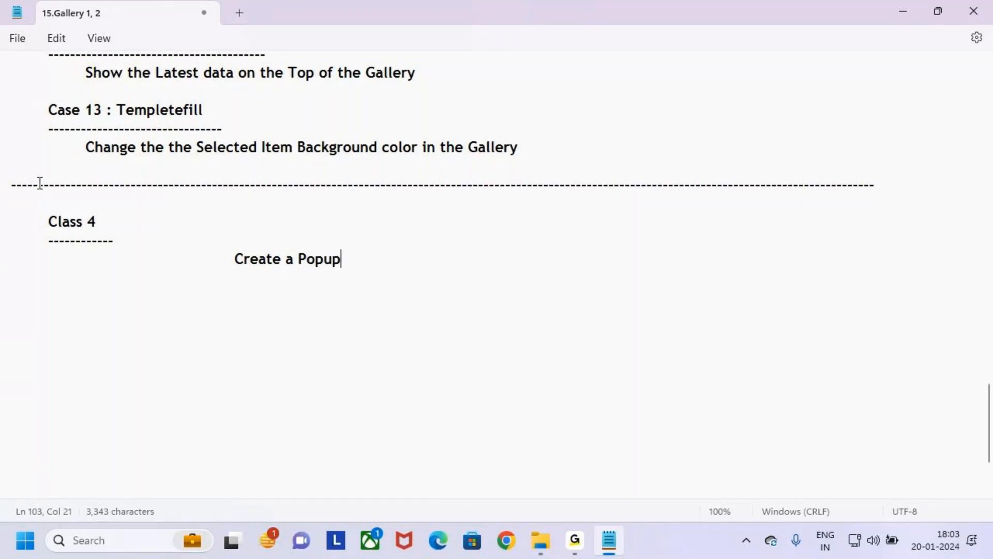
{"action": "type", "text": "Wn"}
{"action": "key", "text": "BackSpace"}
{"action": "type", "text": "Window"}
{"action": "key", "text": "Return"}
{"action": "key", "text": "Tab"}
{"action": "key", "text": "Tab"}
{"action": "key", "text": "Tab"}
{"action": "key", "text": "Tab"}
{"action": "key", "text": "Tab"}
{"action": "key", "text": "Tab"}
{"action": "key", "text": "Tab"}
{"action": "type", "text": "--------------------------------"}
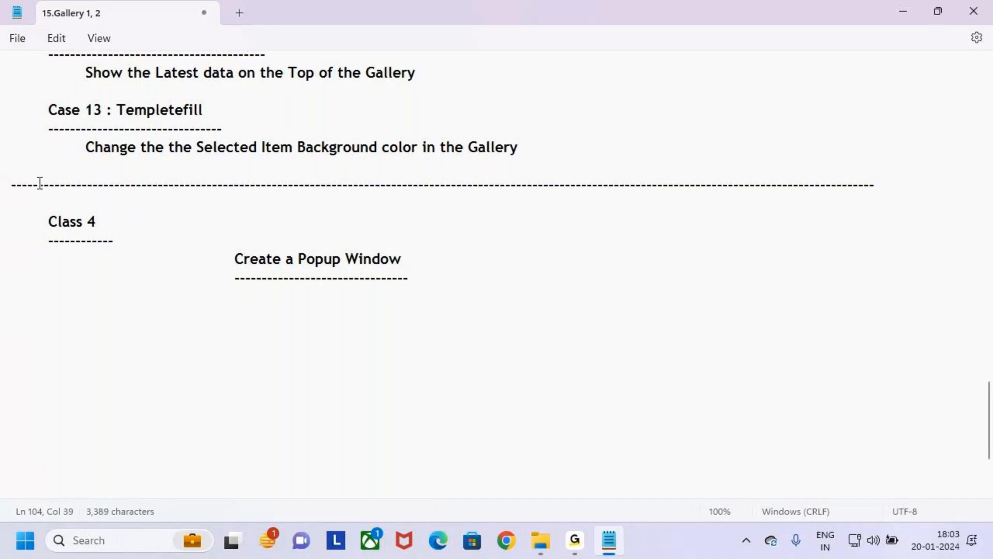
{"action": "left_click_drag", "start_coordinate": [234, 257], "coordinate": [431, 272]}
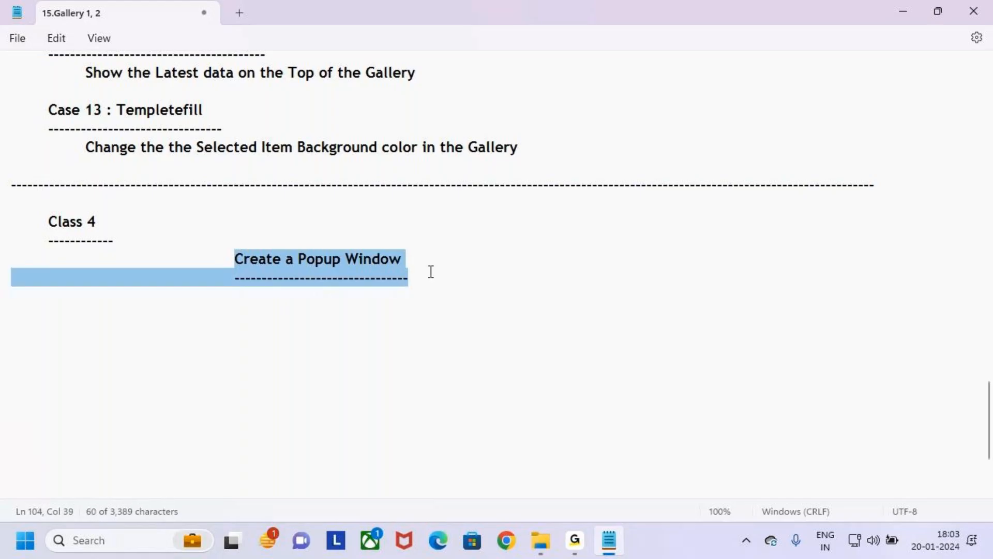
{"action": "left_click", "coordinate": [444, 277]}
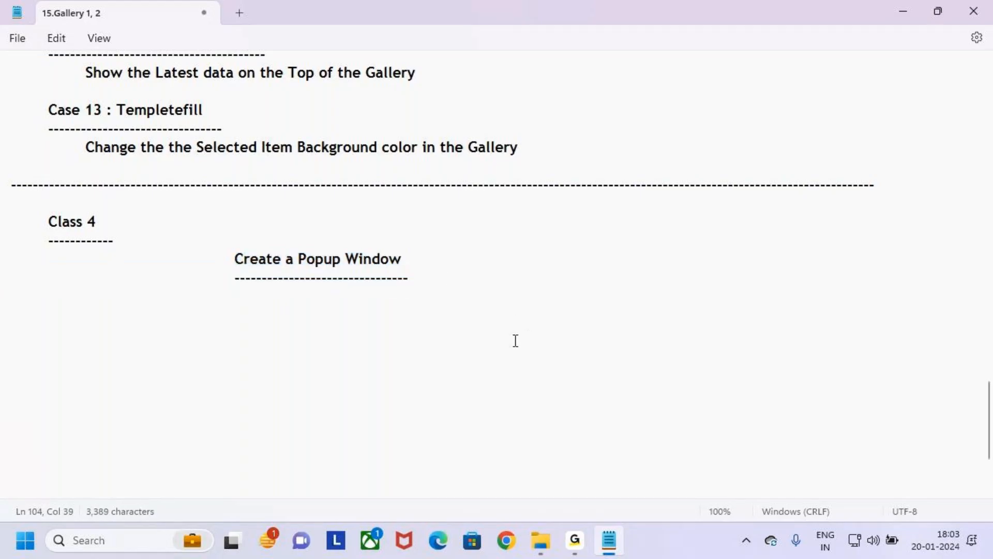
{"action": "left_click_drag", "start_coordinate": [306, 262], "coordinate": [423, 257]}
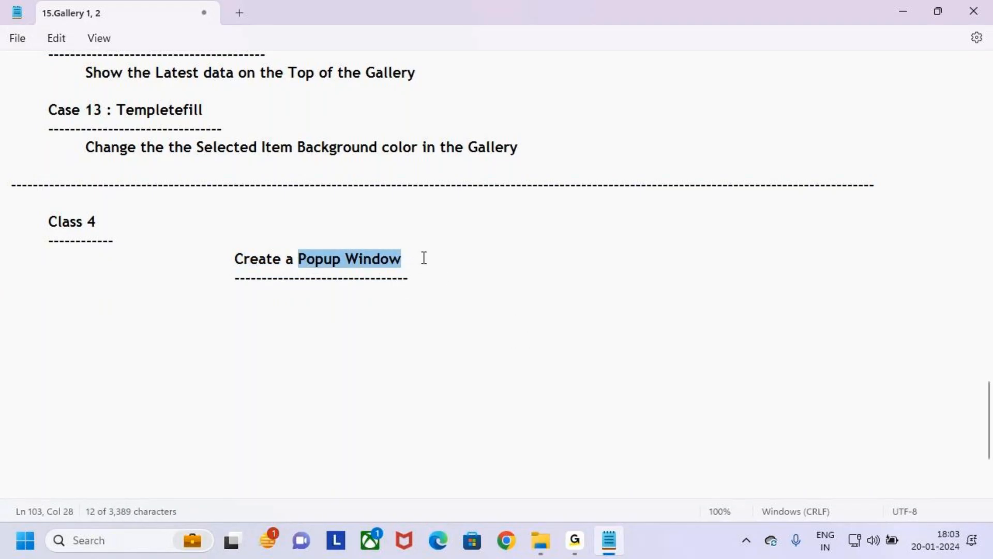
{"action": "left_click", "coordinate": [424, 257]}
Switch to Edge, go to make.powerapps.com and open the Gallery app for editing from Apps.
{"action": "left_click", "coordinate": [438, 540]}
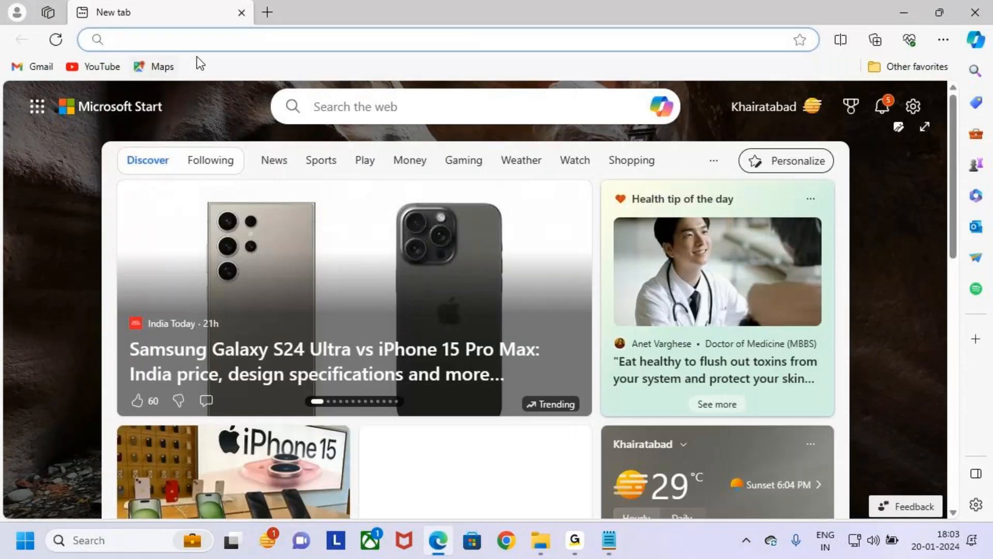
{"action": "left_click", "coordinate": [169, 38]}
{"action": "type", "text": "make.powerapps.com"}
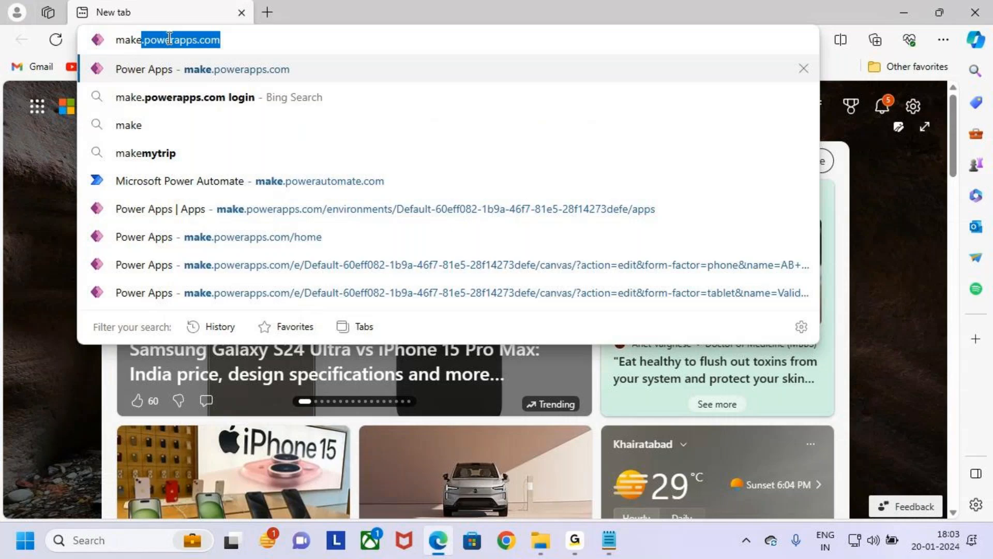
{"action": "key", "text": "End"}
{"action": "key", "text": "Return"}
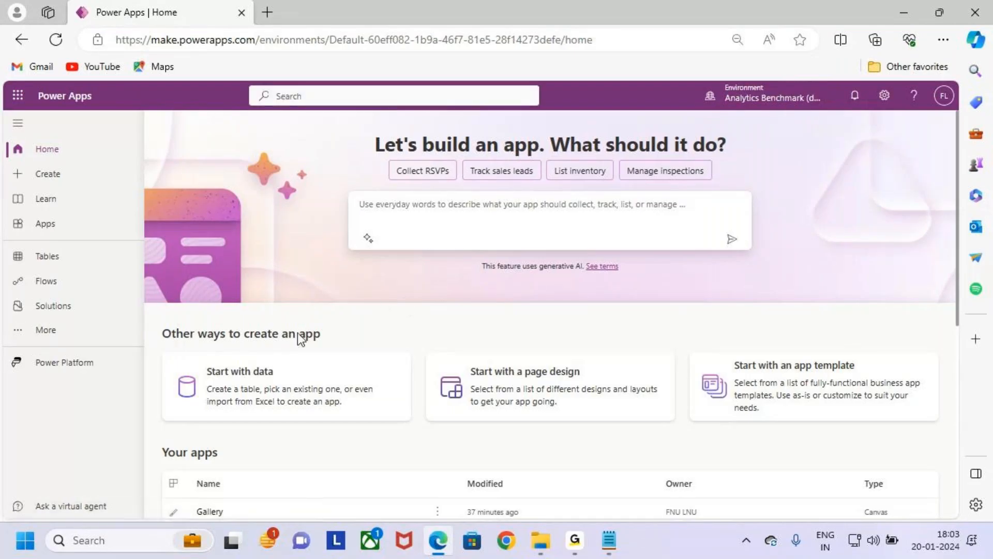
{"action": "scroll", "coordinate": [346, 341], "scroll_direction": "down", "scroll_amount": 3}
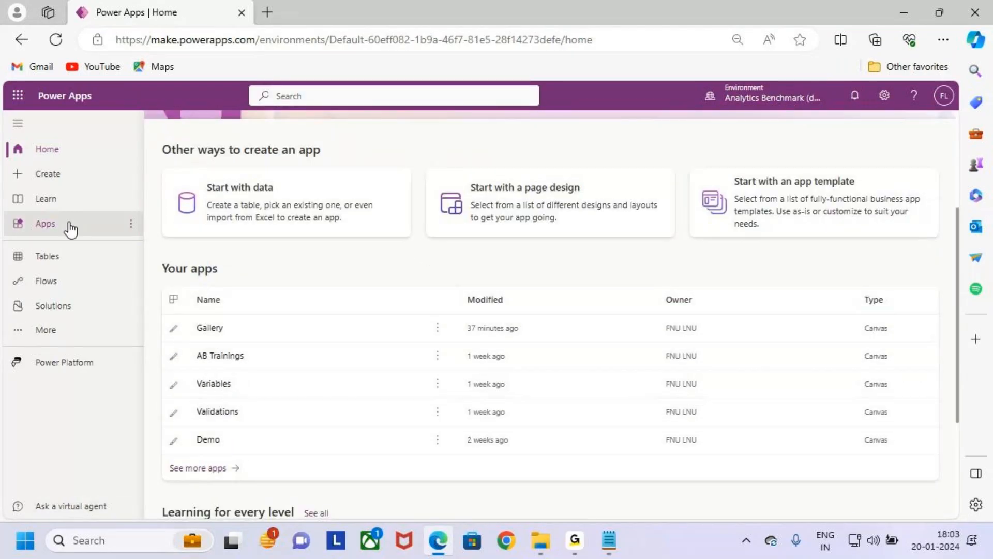
{"action": "left_click", "coordinate": [67, 224]}
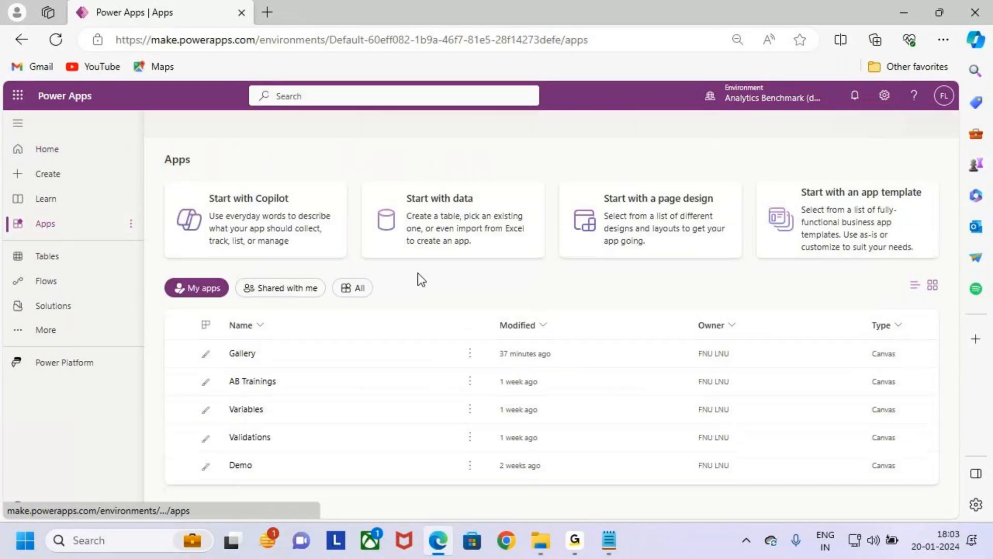
{"action": "left_click", "coordinate": [430, 353]}
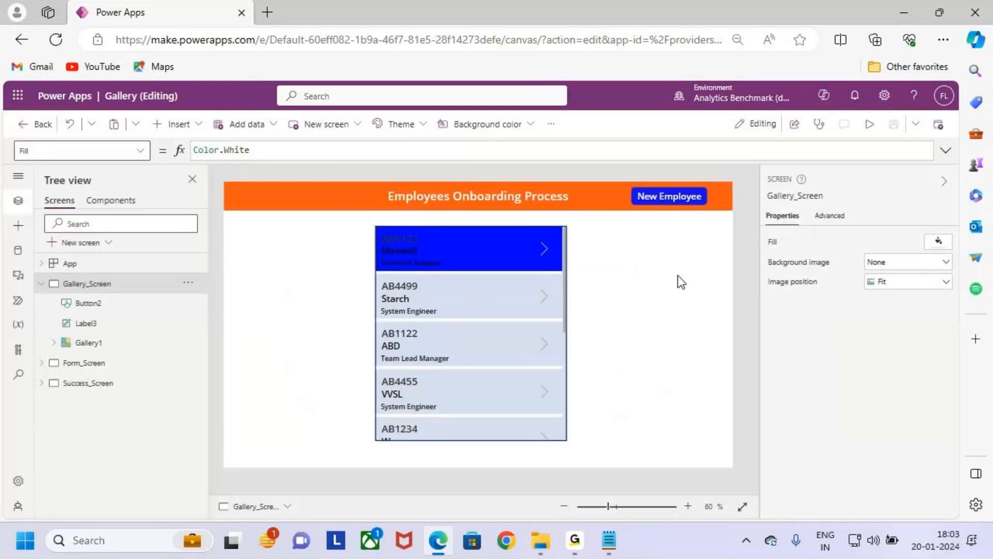
Preview the app and examine the gallery screen and the New Employee Onboarding form screen.
{"action": "left_click", "coordinate": [869, 123]}
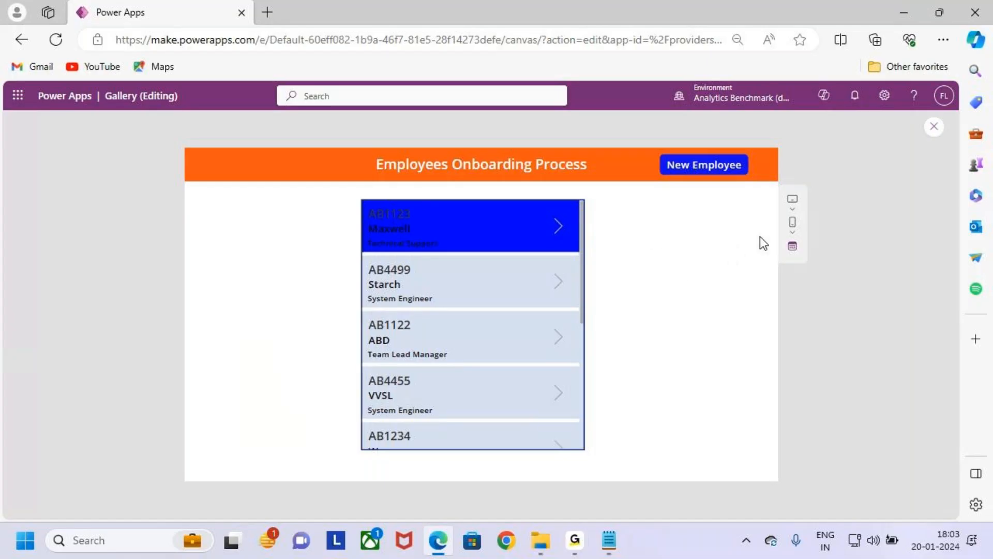
{"action": "key", "text": "ctrl+2"}
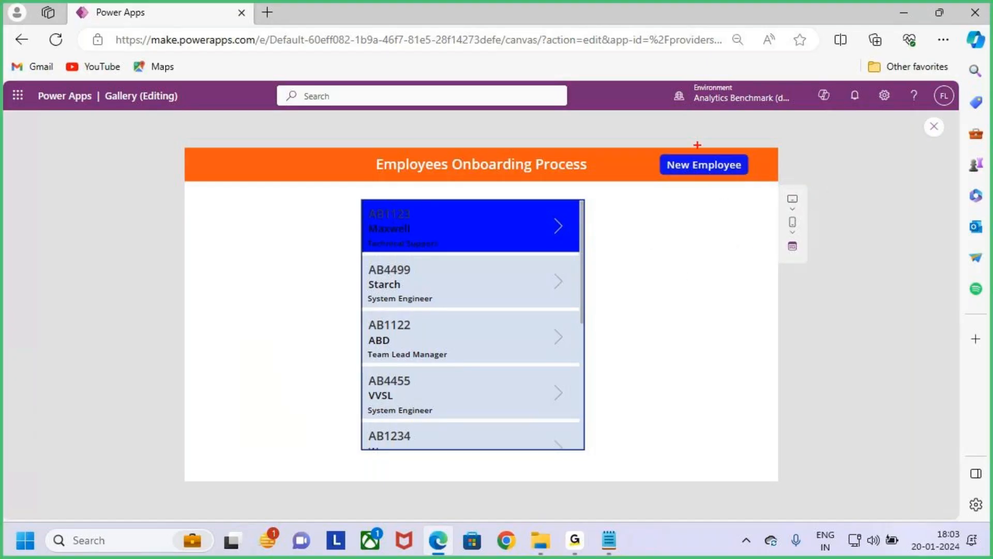
{"action": "key", "text": "Escape"}
{"action": "left_click", "coordinate": [710, 171]}
{"action": "key", "text": "ctrl+2"}
{"action": "mouse_move", "coordinate": [373, 153]}
{"action": "left_mouse_down"}
{"action": "mouse_move", "coordinate": [460, 174]}
{"action": "mouse_move", "coordinate": [577, 181]}
{"action": "left_mouse_up"}
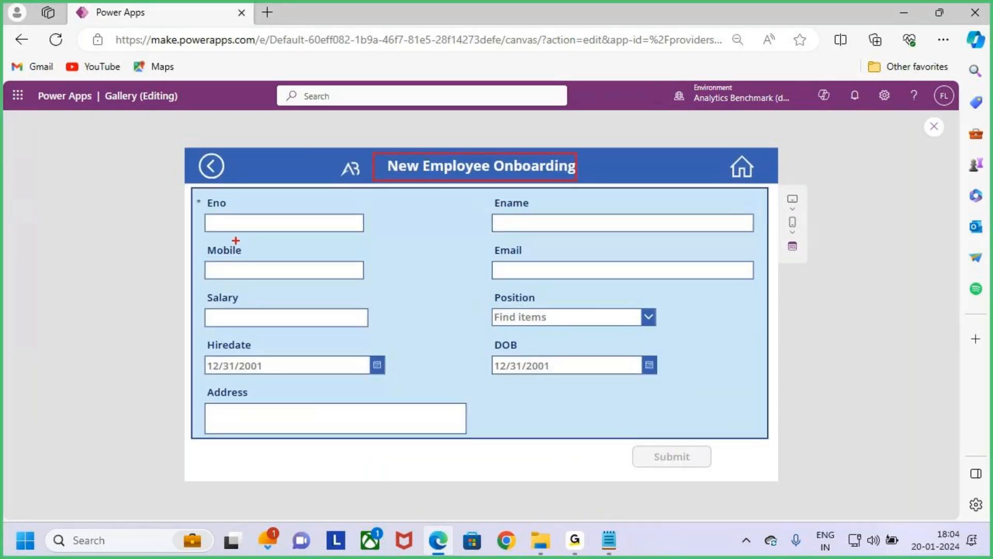
{"action": "mouse_move", "coordinate": [200, 194]}
{"action": "left_mouse_down"}
{"action": "mouse_move", "coordinate": [267, 244]}
{"action": "mouse_move", "coordinate": [681, 380]}
{"action": "mouse_move", "coordinate": [756, 429]}
{"action": "left_mouse_up"}
{"action": "mouse_move", "coordinate": [431, 124]}
{"action": "left_mouse_down"}
{"action": "mouse_move", "coordinate": [462, 208]}
{"action": "mouse_move", "coordinate": [489, 172]}
{"action": "left_mouse_up"}
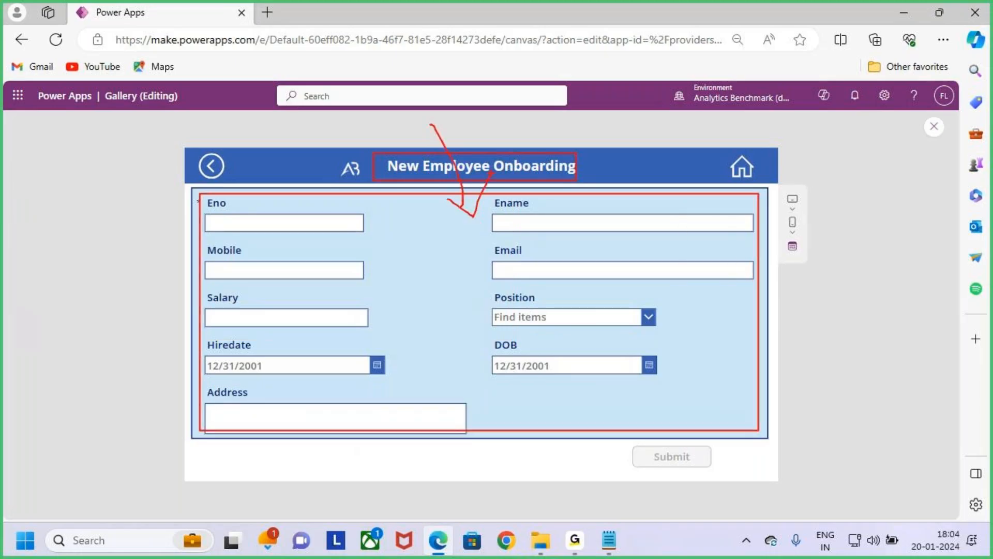
{"action": "key", "text": "Escape"}
{"action": "key", "text": "ctrl+2"}
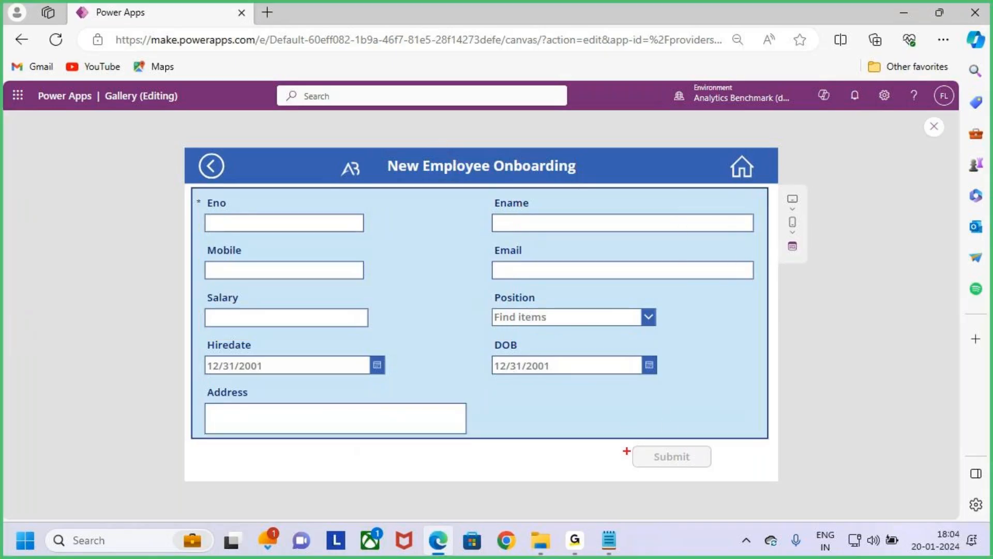
{"action": "mouse_move", "coordinate": [632, 443]}
{"action": "left_mouse_down"}
{"action": "mouse_move", "coordinate": [676, 467]}
{"action": "mouse_move", "coordinate": [723, 472]}
{"action": "left_mouse_up"}
{"action": "left_click_drag", "start_coordinate": [670, 455], "coordinate": [709, 415]}
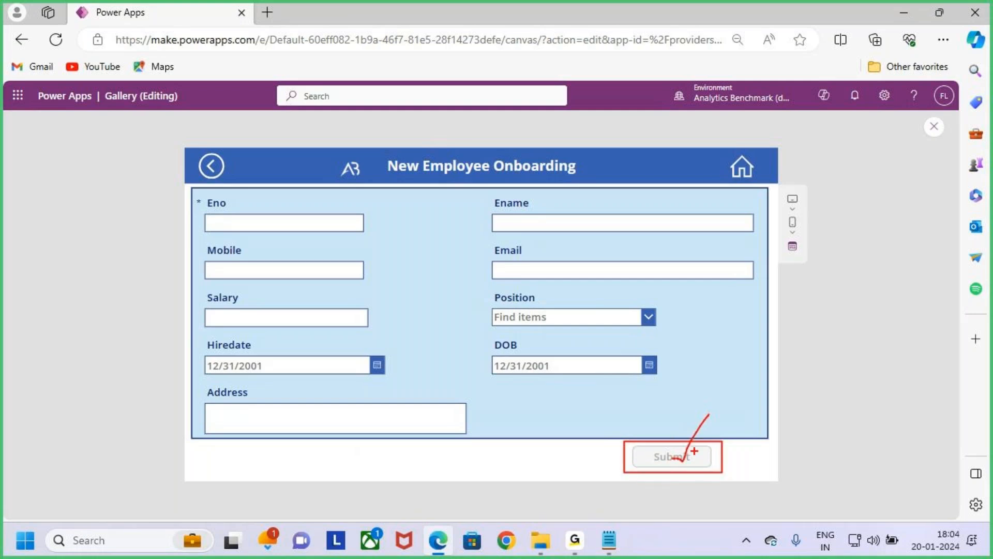
Close the preview and examine the Success_Screen in the editor.
{"action": "key", "text": "Escape"}
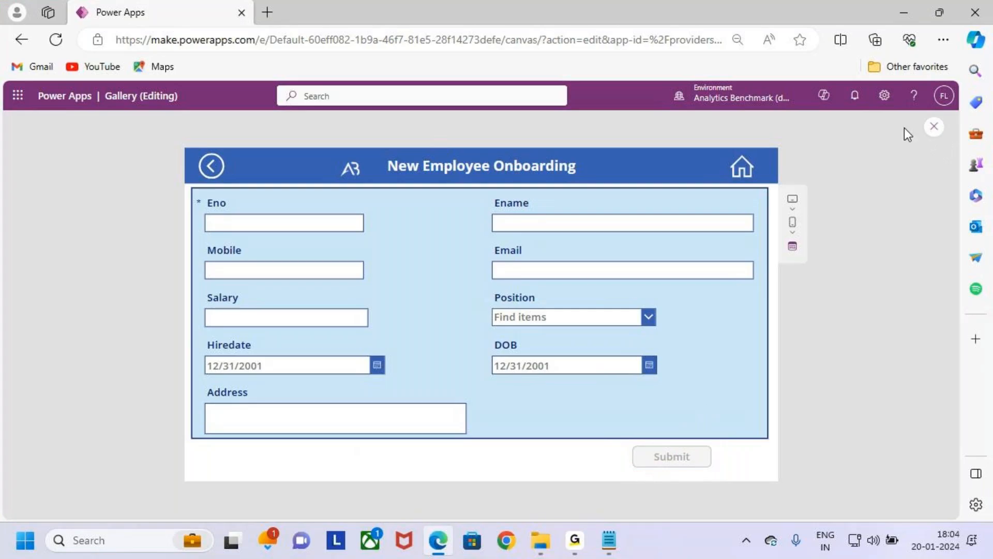
{"action": "left_click", "coordinate": [935, 128]}
{"action": "left_click", "coordinate": [599, 363]}
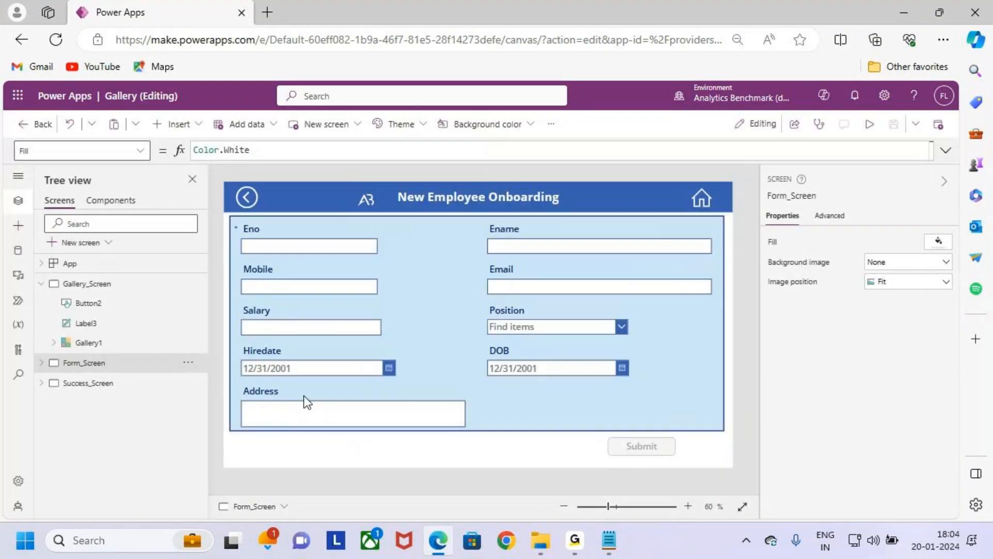
{"action": "left_click", "coordinate": [90, 383]}
{"action": "key", "text": "ctrl+2"}
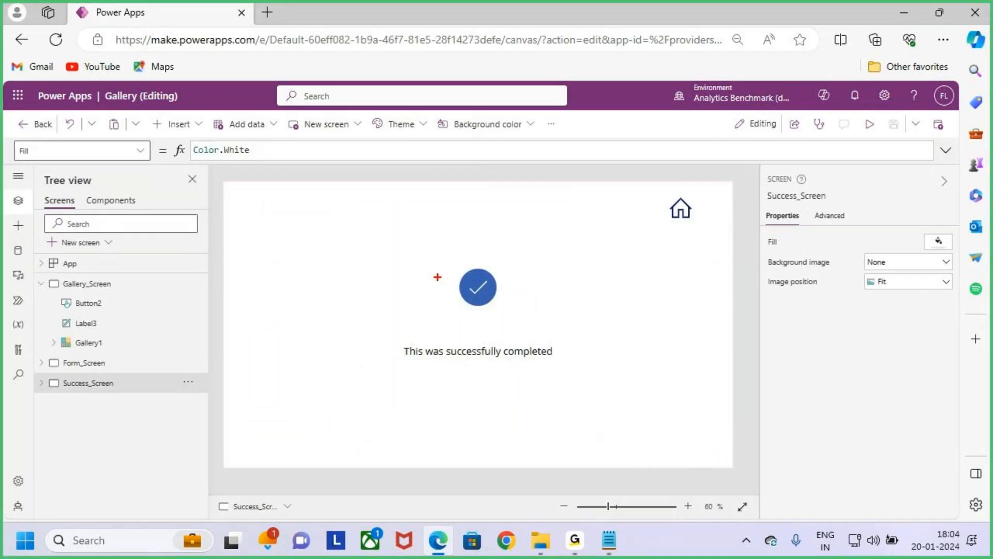
{"action": "left_click_drag", "start_coordinate": [345, 266], "coordinate": [621, 371]}
{"action": "left_click_drag", "start_coordinate": [590, 313], "coordinate": [646, 286]}
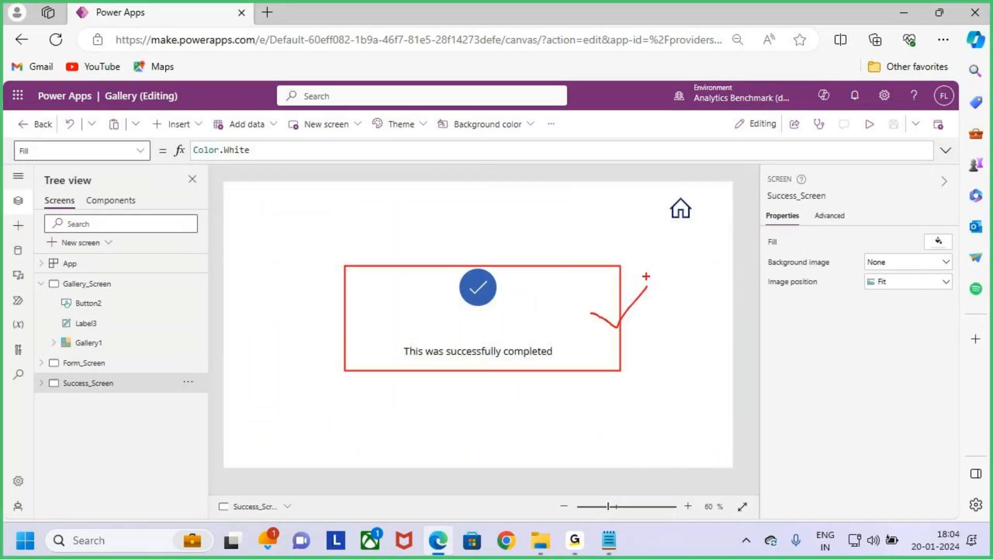
{"action": "key", "text": "Escape"}
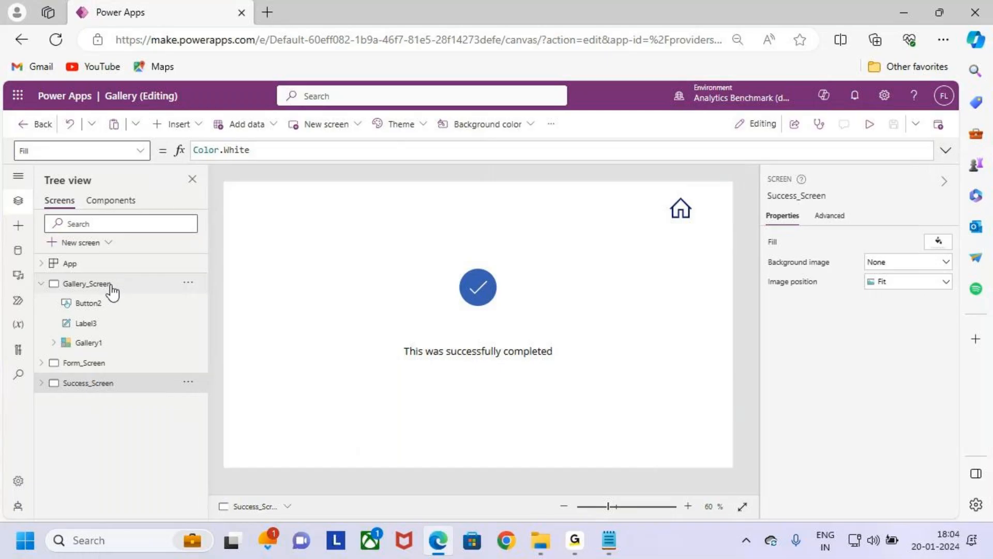
Preview the Gallery_Screen and open the first employee's item details.
{"action": "left_click", "coordinate": [87, 284]}
{"action": "left_click", "coordinate": [869, 124]}
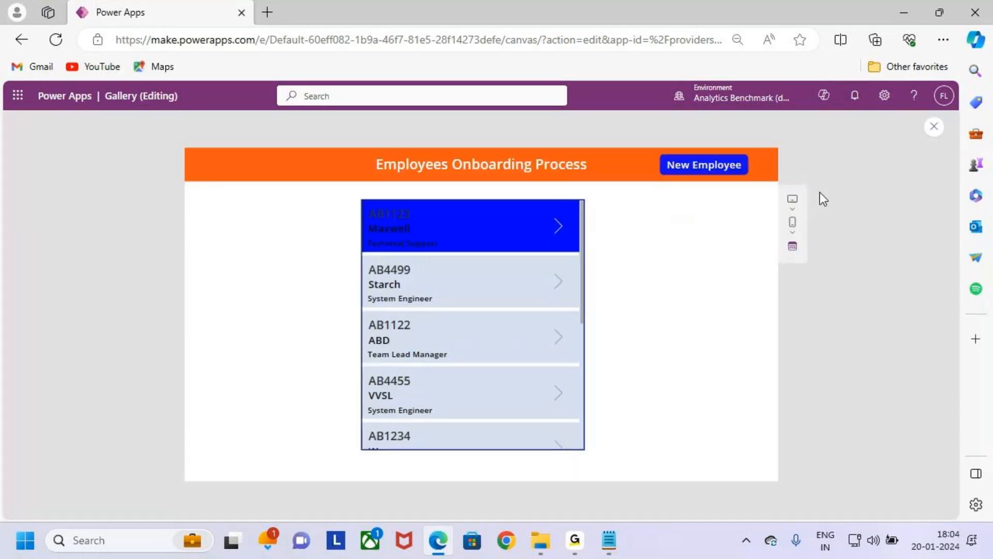
{"action": "key", "text": "ctrl+2"}
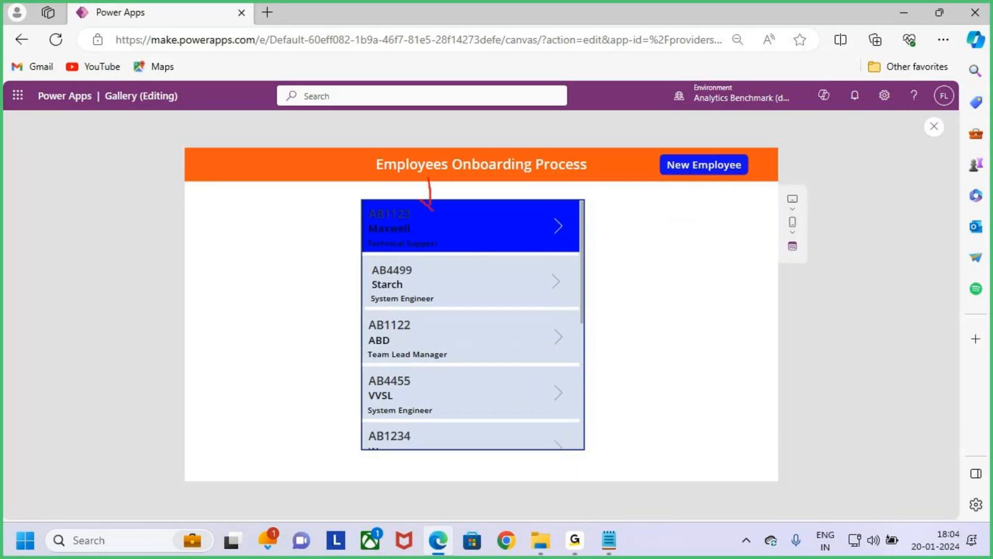
{"action": "key", "text": "Escape"}
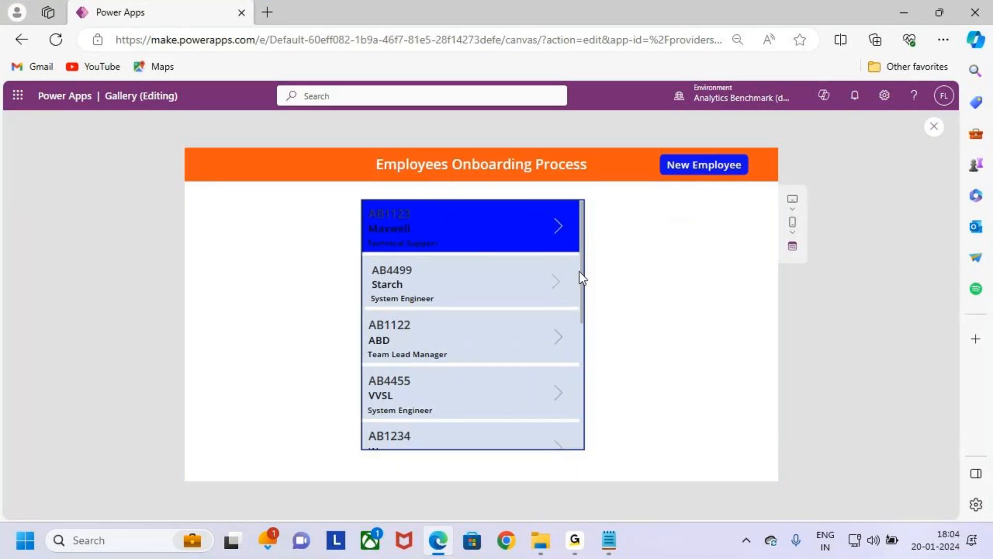
{"action": "left_click", "coordinate": [556, 229]}
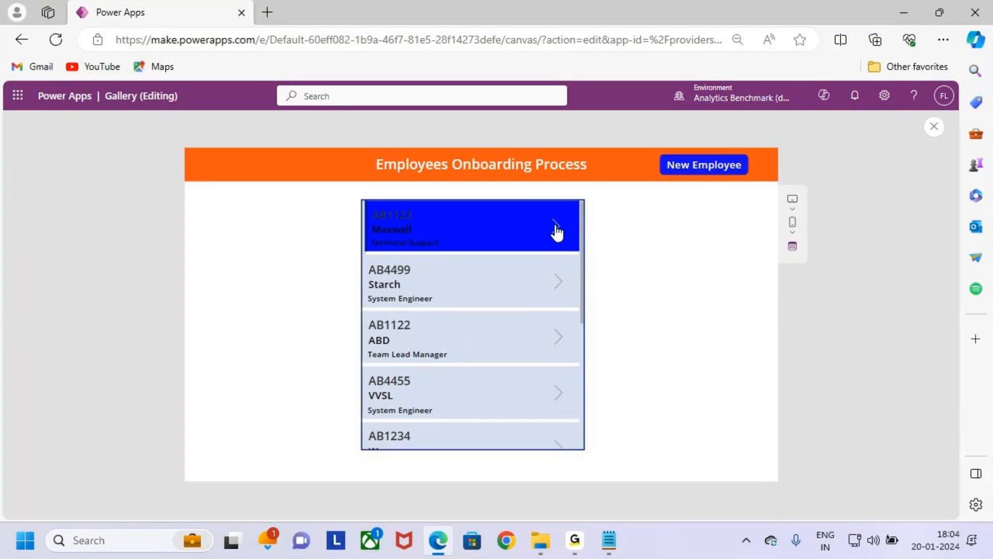
Examine the employee details screen, its title, fields and edit icon.
{"action": "key", "text": "ctrl+2"}
{"action": "left_click_drag", "start_coordinate": [481, 211], "coordinate": [540, 233]}
{"action": "key", "text": "g"}
{"action": "mouse_move", "coordinate": [404, 153]}
{"action": "left_mouse_down"}
{"action": "mouse_move", "coordinate": [503, 182]}
{"action": "mouse_move", "coordinate": [557, 183]}
{"action": "left_mouse_up"}
{"action": "key", "text": "r"}
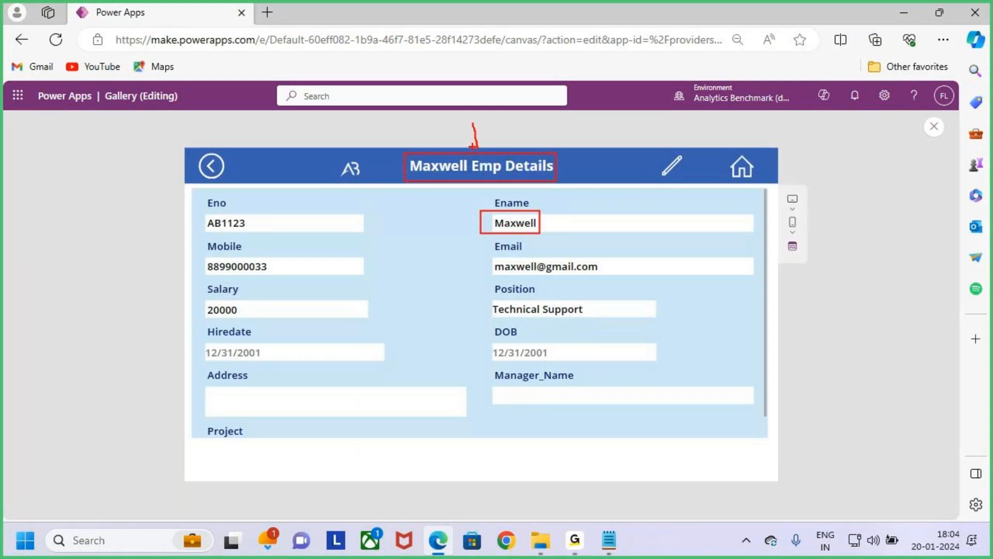
{"action": "left_click_drag", "start_coordinate": [202, 204], "coordinate": [757, 428]}
{"action": "mouse_move", "coordinate": [436, 302]}
{"action": "left_mouse_down"}
{"action": "mouse_move", "coordinate": [598, 306]}
{"action": "mouse_move", "coordinate": [613, 286]}
{"action": "left_mouse_up"}
{"action": "left_click_drag", "start_coordinate": [480, 365], "coordinate": [673, 346]}
{"action": "key", "text": "Escape"}
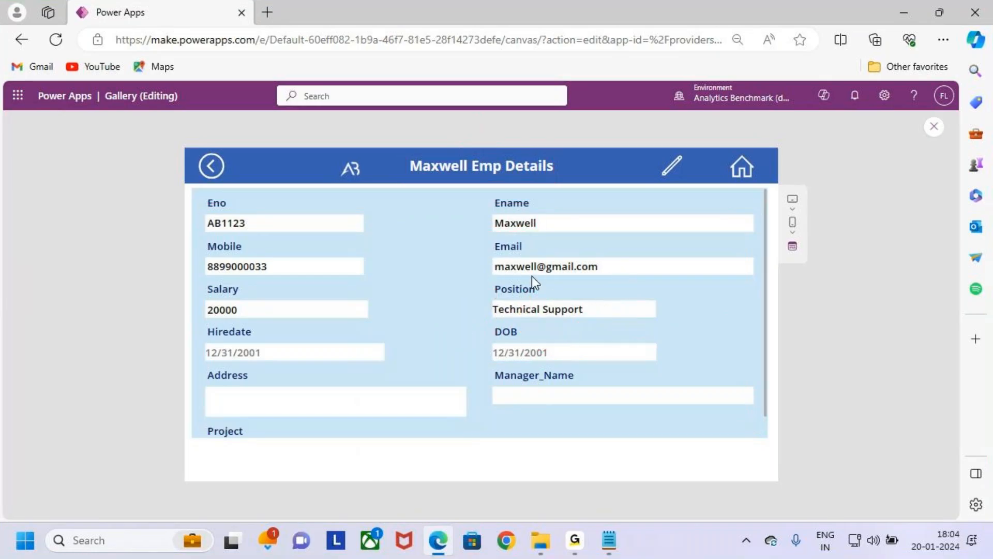
{"action": "key", "text": "ctrl+2"}
{"action": "left_click_drag", "start_coordinate": [643, 147], "coordinate": [698, 183]}
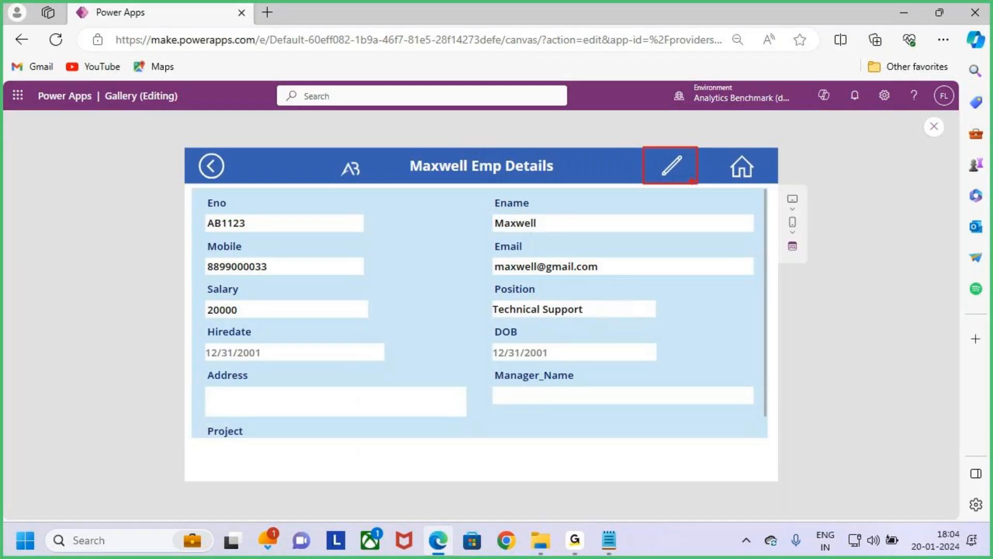
{"action": "left_click_drag", "start_coordinate": [659, 120], "coordinate": [654, 139]}
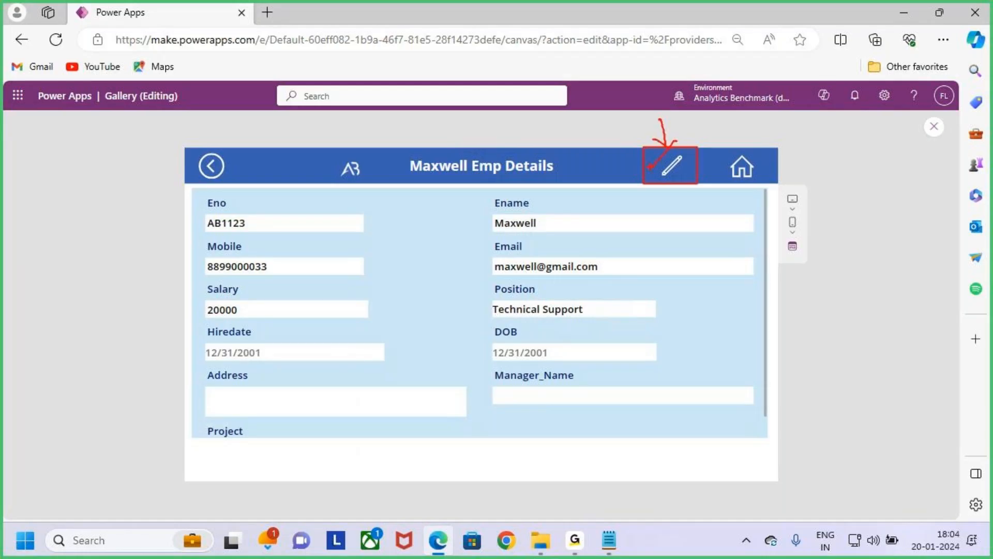
{"action": "key", "text": "Escape"}
Switch the employee details form into edit mode.
{"action": "left_click", "coordinate": [673, 167]}
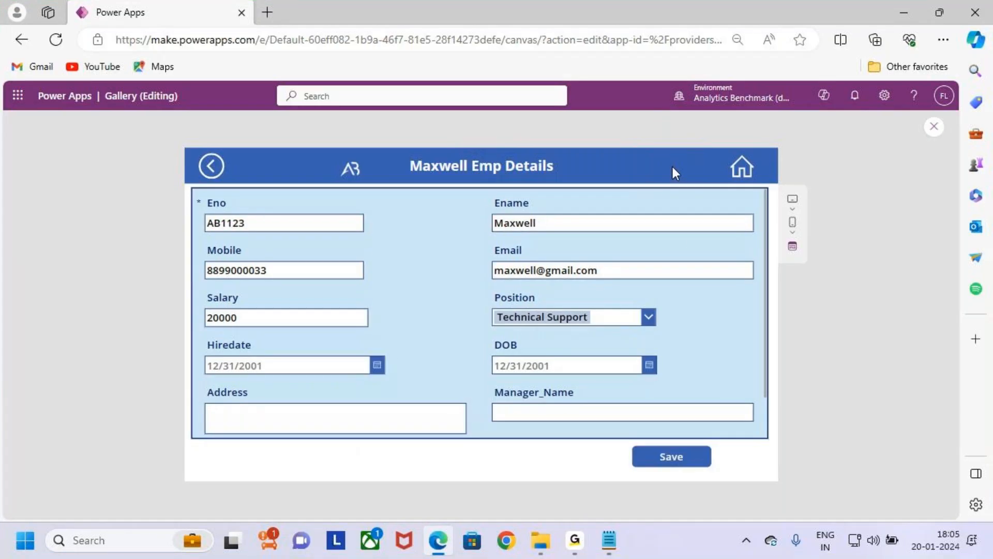
{"action": "key", "text": "ctrl+2"}
{"action": "mouse_move", "coordinate": [192, 188]}
{"action": "left_mouse_down"}
{"action": "mouse_move", "coordinate": [333, 257]}
{"action": "mouse_move", "coordinate": [771, 399]}
{"action": "mouse_move", "coordinate": [770, 428]}
{"action": "left_mouse_up"}
{"action": "key", "text": "Escape"}
Delete the last character of the employee name in the Ename field.
{"action": "left_click", "coordinate": [568, 224]}
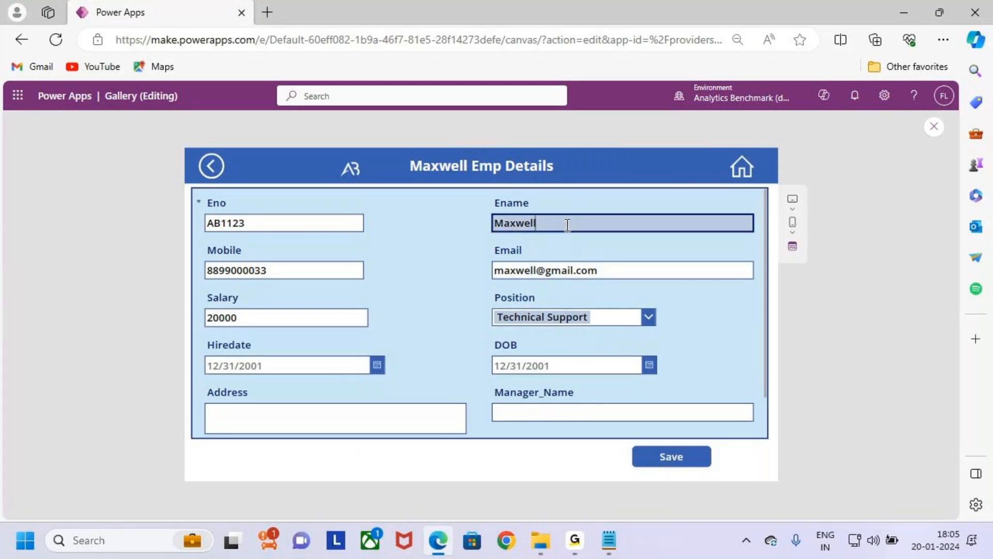
{"action": "key", "text": "BackSpace"}
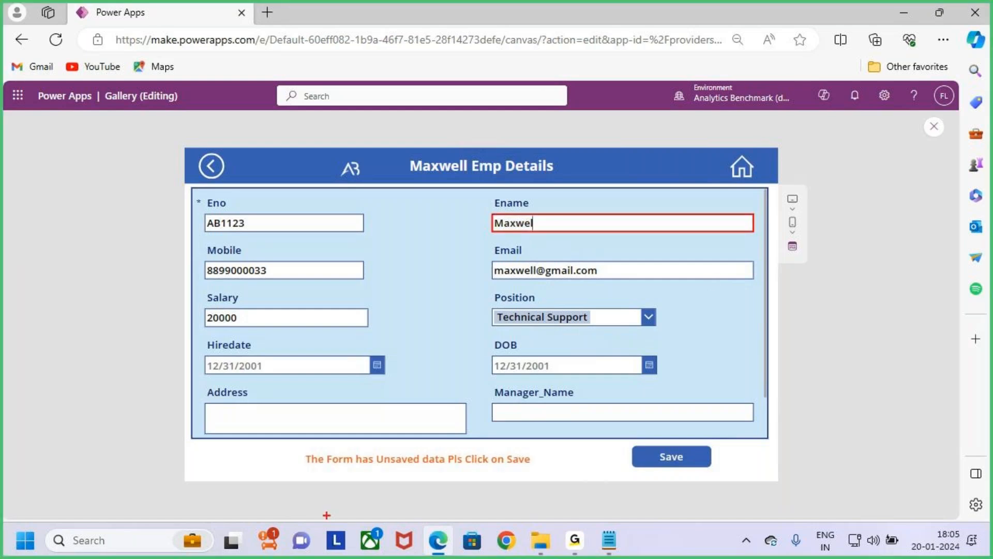
{"action": "mouse_move", "coordinate": [296, 447]}
{"action": "left_mouse_down"}
{"action": "mouse_move", "coordinate": [420, 470]}
{"action": "mouse_move", "coordinate": [545, 472]}
{"action": "left_mouse_up"}
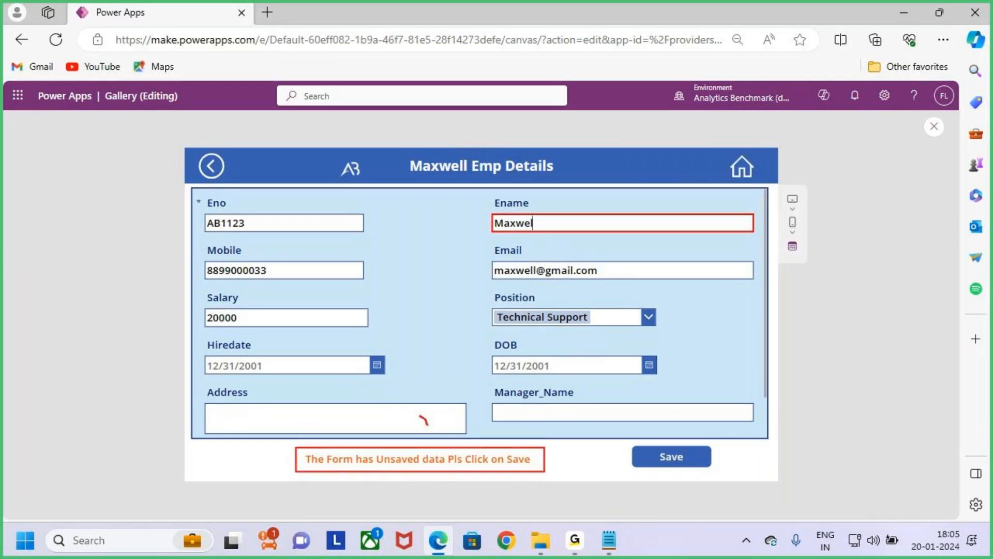
{"action": "mouse_move", "coordinate": [428, 441]}
{"action": "left_mouse_down"}
{"action": "mouse_move", "coordinate": [430, 452]}
{"action": "mouse_move", "coordinate": [438, 441]}
{"action": "left_mouse_up"}
{"action": "mouse_move", "coordinate": [621, 433]}
{"action": "left_mouse_down"}
{"action": "mouse_move", "coordinate": [725, 475]}
{"action": "mouse_move", "coordinate": [764, 399]}
{"action": "left_mouse_up"}
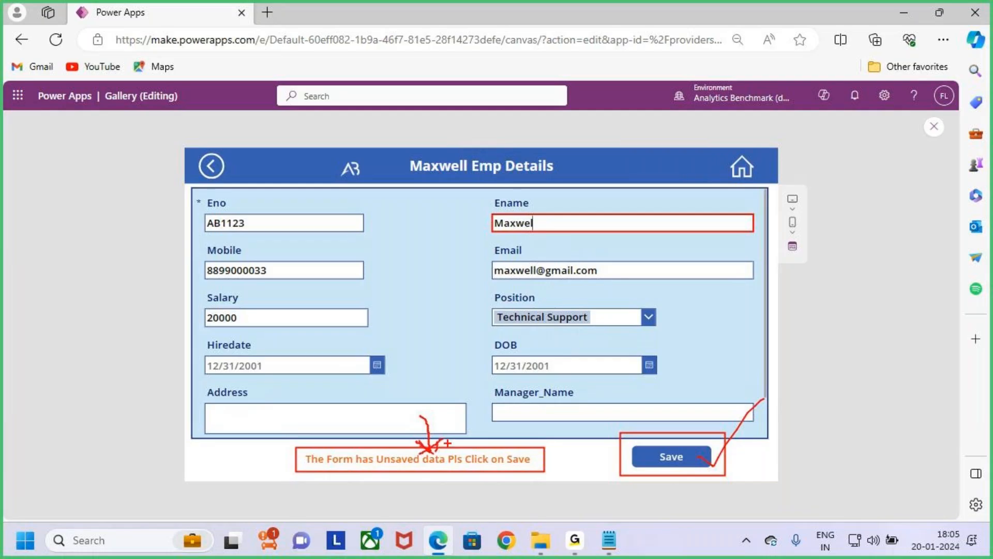
{"action": "left_click_drag", "start_coordinate": [448, 440], "coordinate": [432, 451]}
{"action": "key", "text": "Escape"}
Delete one more character from the end of the Ename field.
{"action": "left_click", "coordinate": [716, 343]}
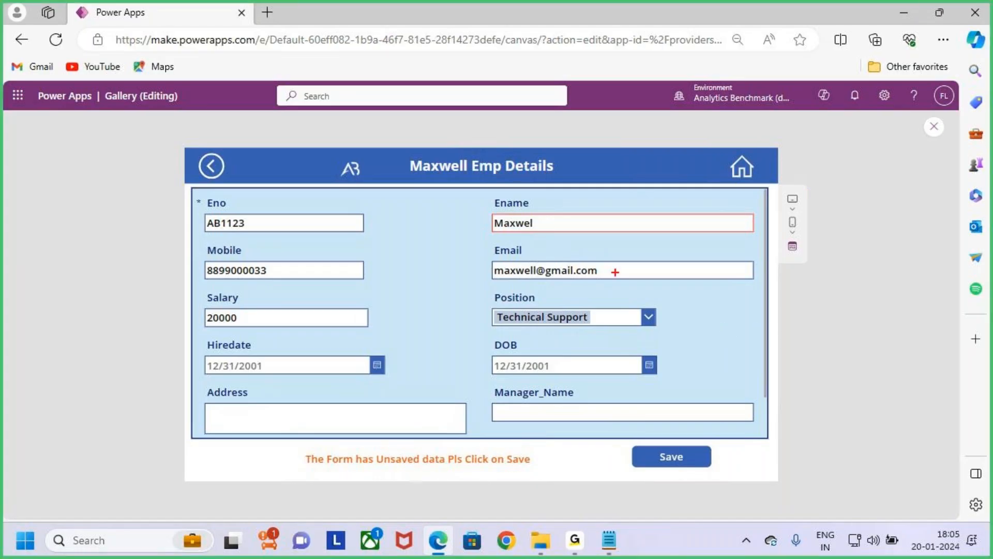
{"action": "left_click", "coordinate": [618, 222]}
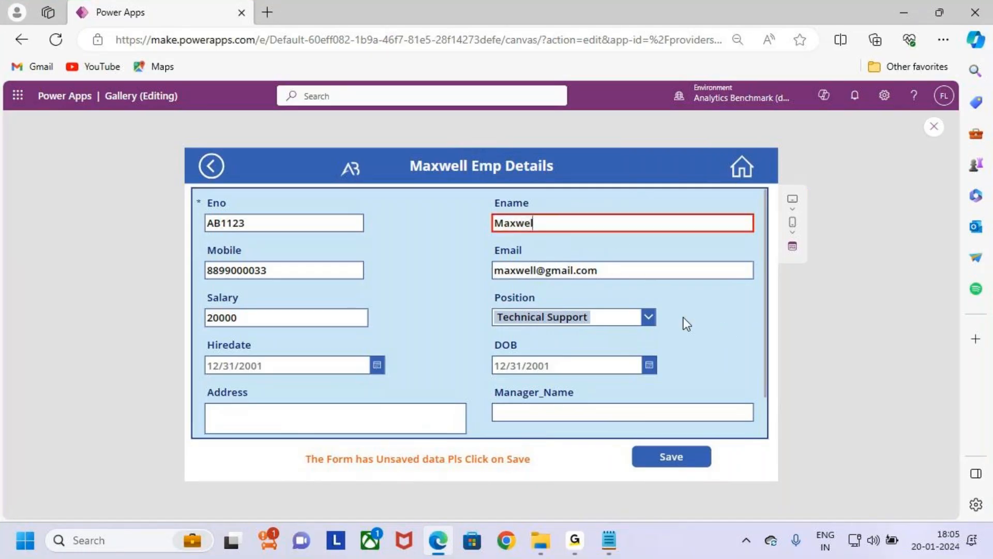
{"action": "key", "text": "ctrl+2"}
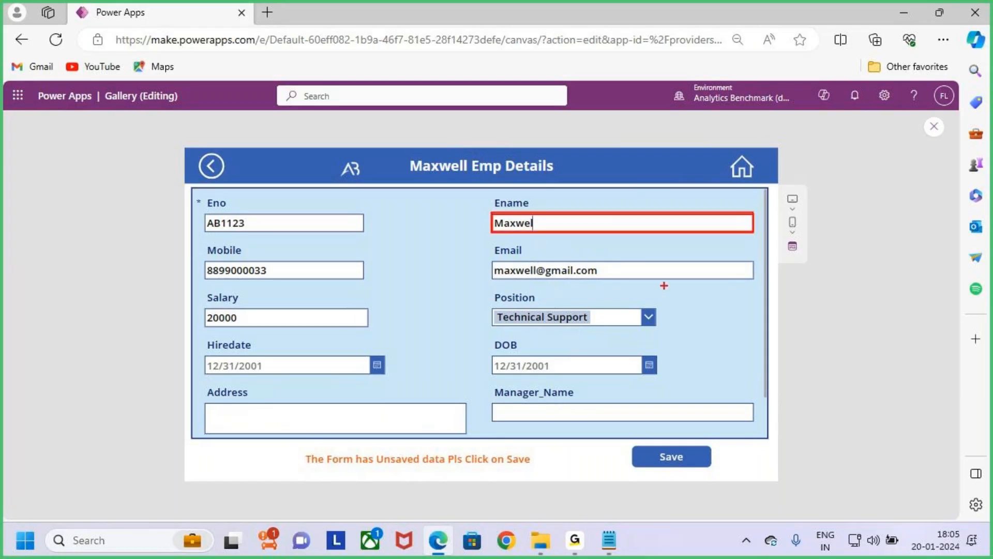
{"action": "key", "text": "Escape"}
{"action": "left_click", "coordinate": [551, 223]}
{"action": "key", "text": "BackSpace"}
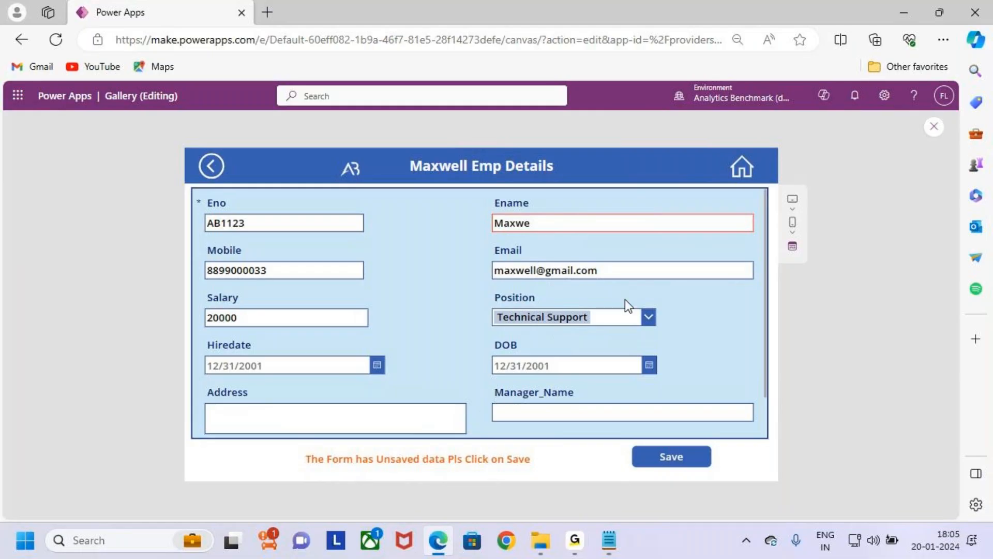
Add "ll" to the end of the Ename field and remove the final character again.
{"action": "left_click", "coordinate": [561, 223]}
{"action": "type", "text": "ll"}
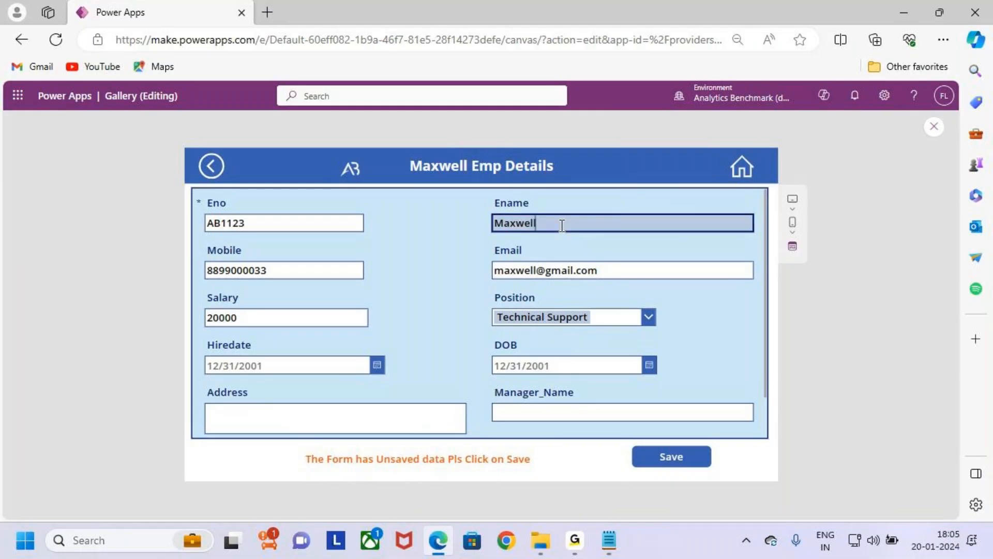
{"action": "key", "text": "BackSpace"}
{"action": "left_click_drag", "start_coordinate": [288, 452], "coordinate": [555, 470]}
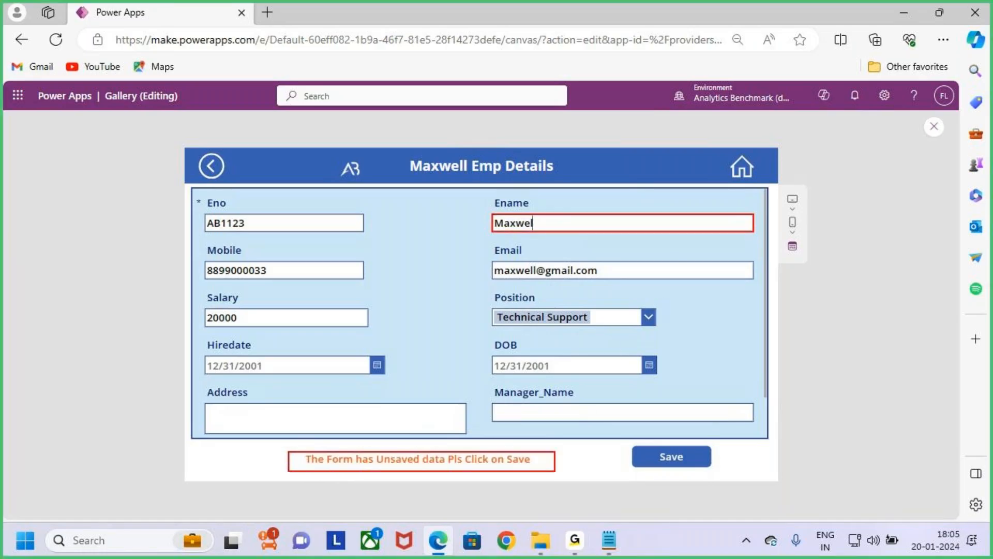
{"action": "left_click_drag", "start_coordinate": [490, 210], "coordinate": [625, 236]}
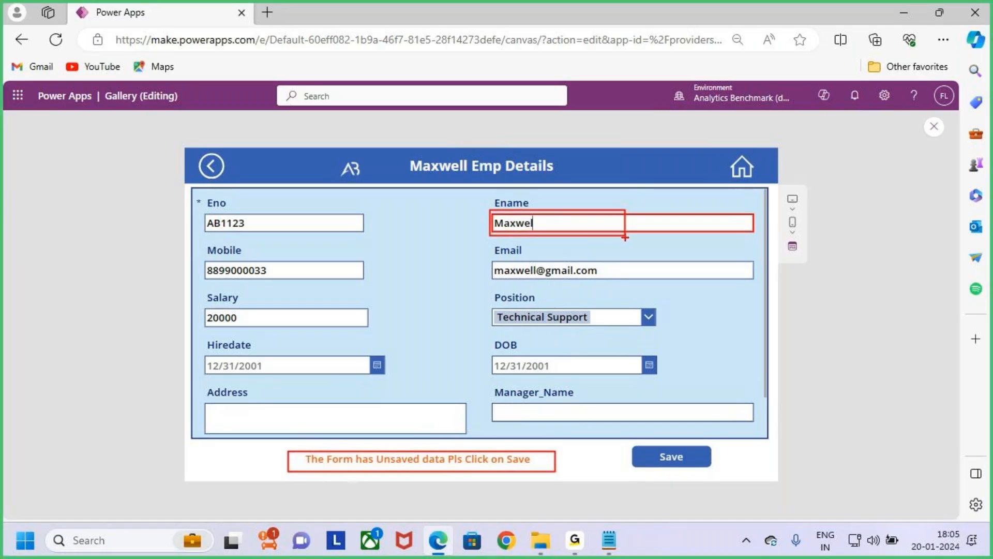
{"action": "key", "text": "Escape"}
Replace the contents of the Ename field with a different employee name.
{"action": "left_click_drag", "start_coordinate": [561, 226], "coordinate": [445, 221]}
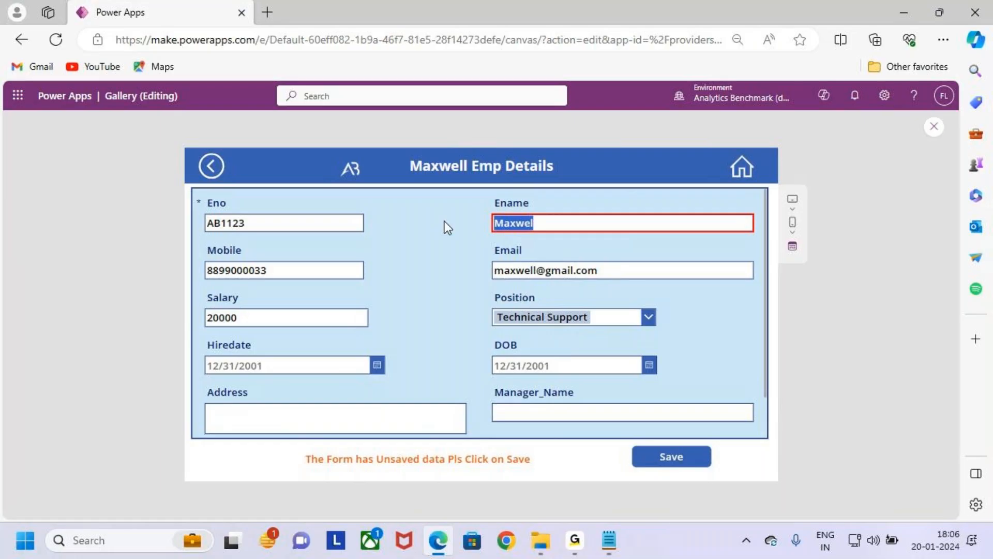
{"action": "type", "text": "Ma"}
{"action": "key", "text": "BackSpace"}
{"action": "key", "text": "BackSpace"}
{"action": "type", "text": "F"}
{"action": "key", "text": "BackSpace"}
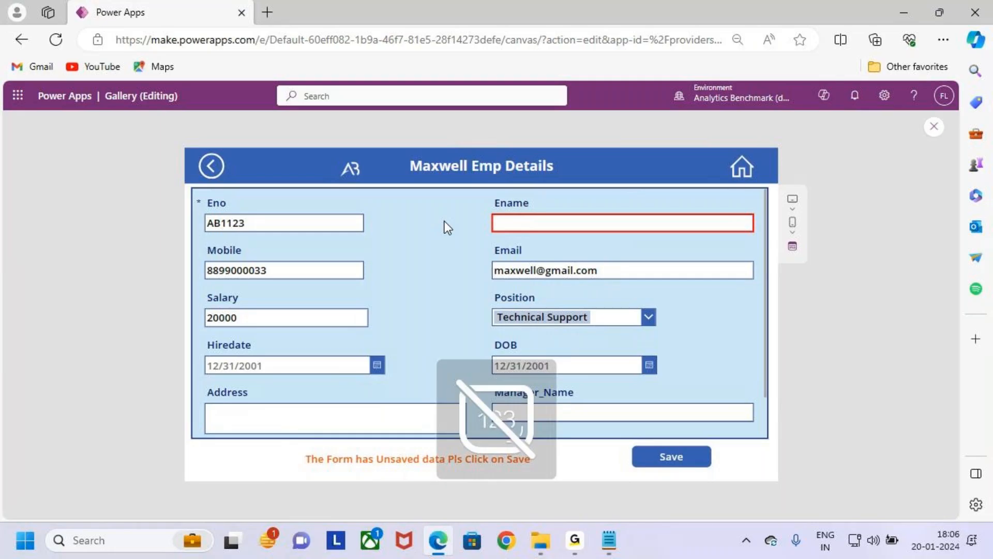
{"action": "type", "text": "A"}
{"action": "key", "text": "BackSpace"}
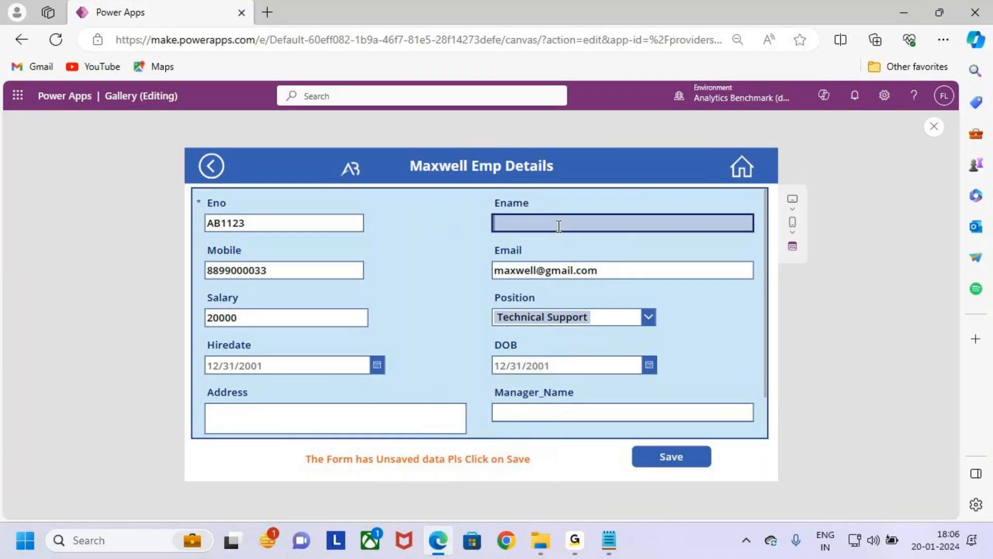
{"action": "type", "text": "Chandhu"}
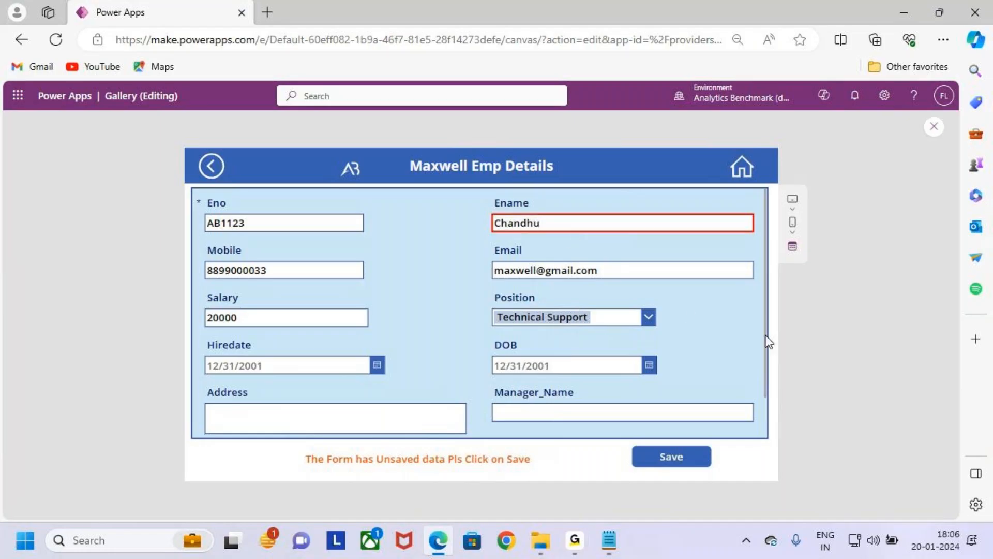
Examine the edited form's Save button and the back and home icons.
{"action": "left_click_drag", "start_coordinate": [478, 195], "coordinate": [641, 244]}
{"action": "left_click_drag", "start_coordinate": [617, 212], "coordinate": [678, 166]}
{"action": "key", "text": "e"}
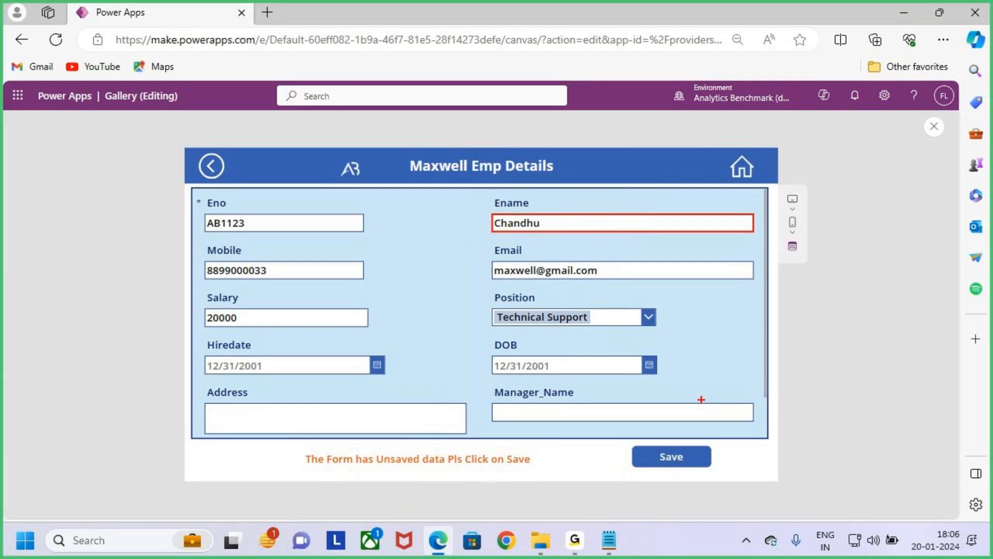
{"action": "left_click_drag", "start_coordinate": [628, 438], "coordinate": [720, 475]}
{"action": "mouse_move", "coordinate": [695, 448]}
{"action": "left_mouse_down"}
{"action": "mouse_move", "coordinate": [699, 465]}
{"action": "mouse_move", "coordinate": [731, 410]}
{"action": "left_mouse_up"}
{"action": "mouse_move", "coordinate": [517, 188]}
{"action": "left_mouse_down"}
{"action": "mouse_move", "coordinate": [518, 209]}
{"action": "mouse_move", "coordinate": [536, 206]}
{"action": "left_mouse_up"}
{"action": "key", "text": "Escape"}
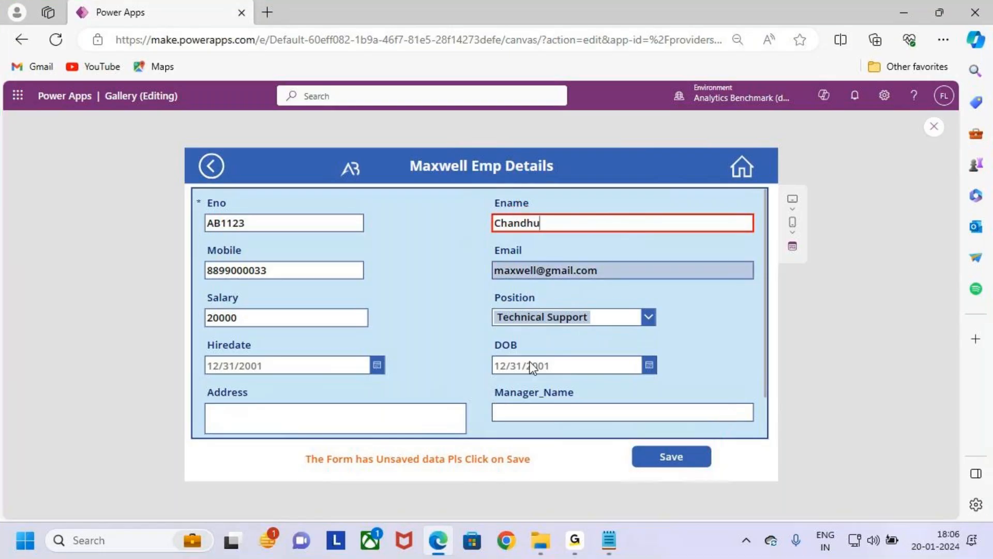
{"action": "key", "text": "ctrl+2"}
{"action": "left_click_drag", "start_coordinate": [623, 438], "coordinate": [712, 477]}
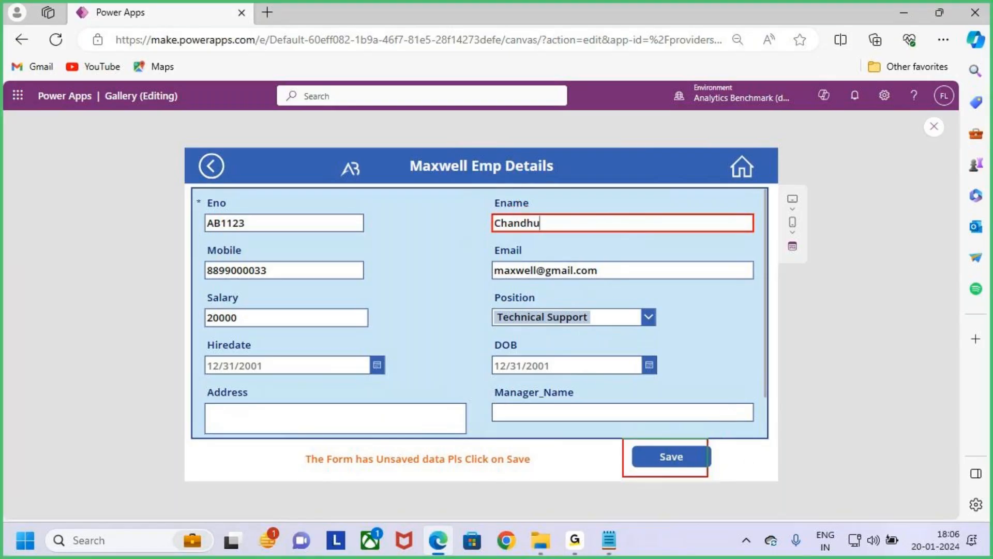
{"action": "left_click_drag", "start_coordinate": [650, 427], "coordinate": [664, 437]}
{"action": "key", "text": "Escape"}
{"action": "key", "text": "ctrl+2"}
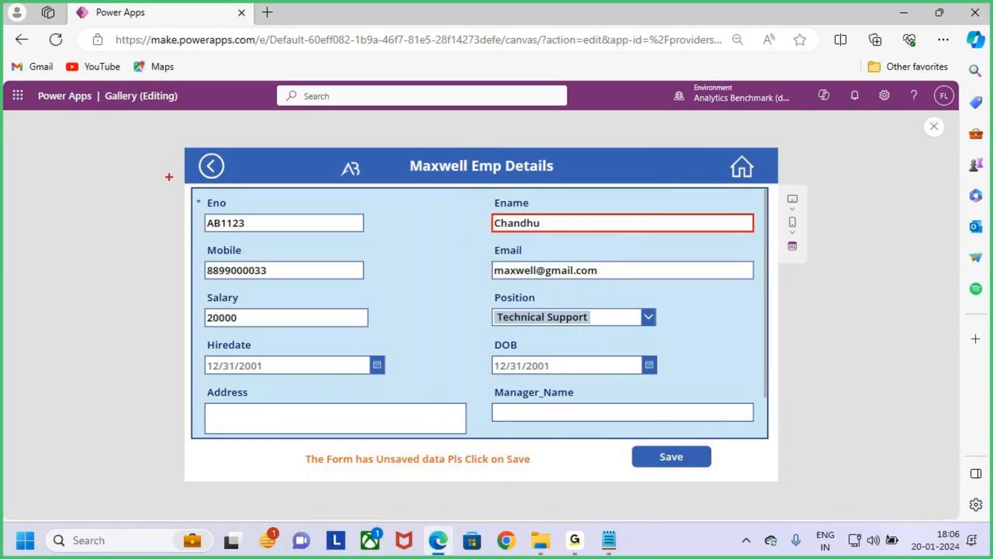
{"action": "mouse_move", "coordinate": [191, 149]}
{"action": "left_mouse_down"}
{"action": "mouse_move", "coordinate": [241, 182]}
{"action": "mouse_move", "coordinate": [243, 149]}
{"action": "mouse_move", "coordinate": [262, 117]}
{"action": "left_mouse_up"}
{"action": "left_click_drag", "start_coordinate": [223, 159], "coordinate": [288, 96]}
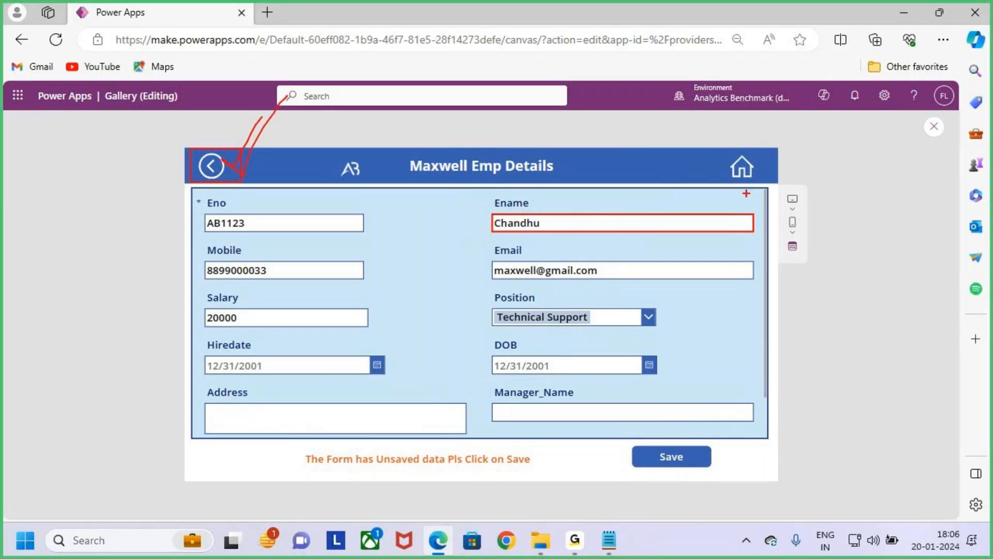
{"action": "key", "text": "g"}
{"action": "left_click_drag", "start_coordinate": [720, 149], "coordinate": [776, 183]}
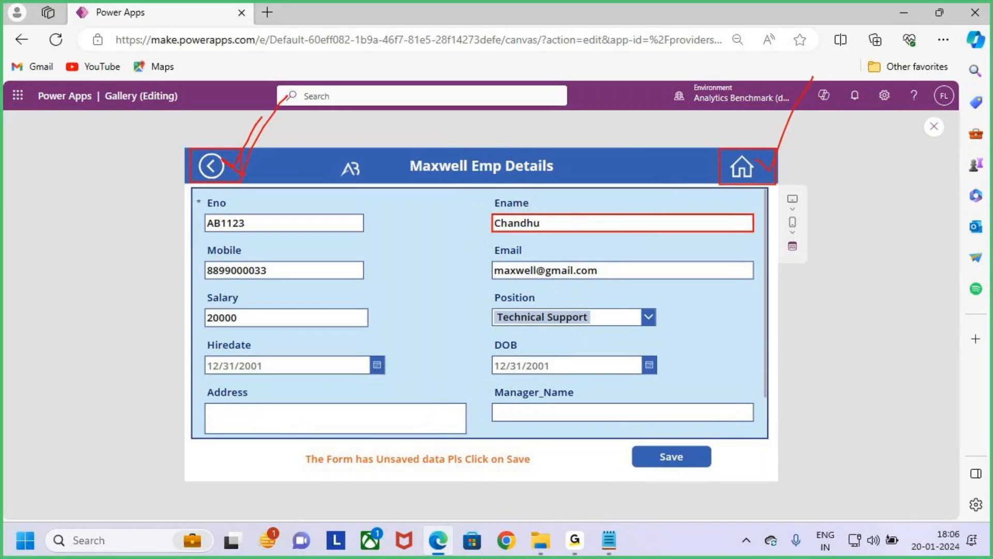
{"action": "key", "text": "Escape"}
Go back to the gallery screen without saving the edited form.
{"action": "left_click_drag", "start_coordinate": [571, 229], "coordinate": [448, 229]}
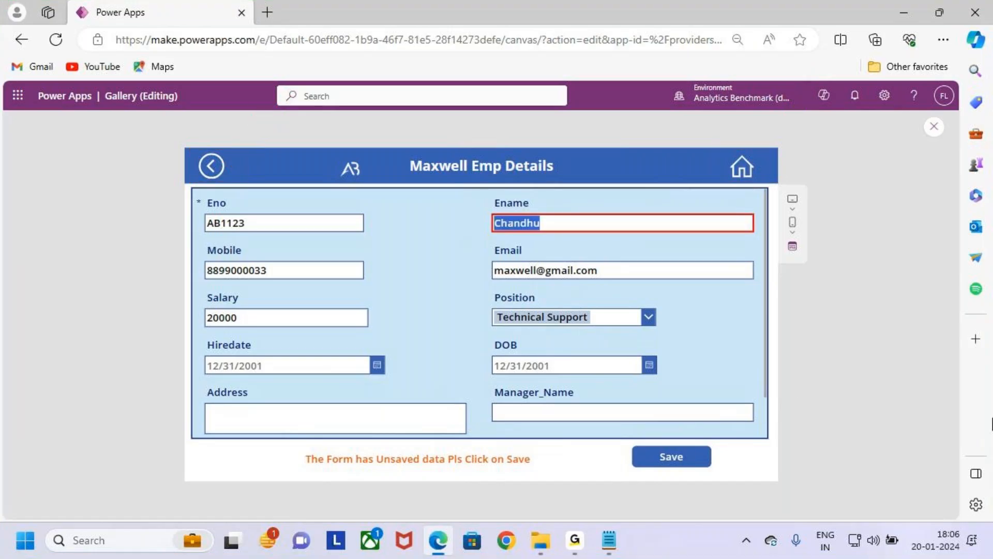
{"action": "left_click", "coordinate": [917, 426]}
{"action": "key", "text": "ctrl+2"}
{"action": "left_click_drag", "start_coordinate": [624, 443], "coordinate": [727, 476]}
{"action": "left_click_drag", "start_coordinate": [711, 456], "coordinate": [746, 398]}
{"action": "key", "text": "Escape"}
{"action": "left_click", "coordinate": [215, 174]}
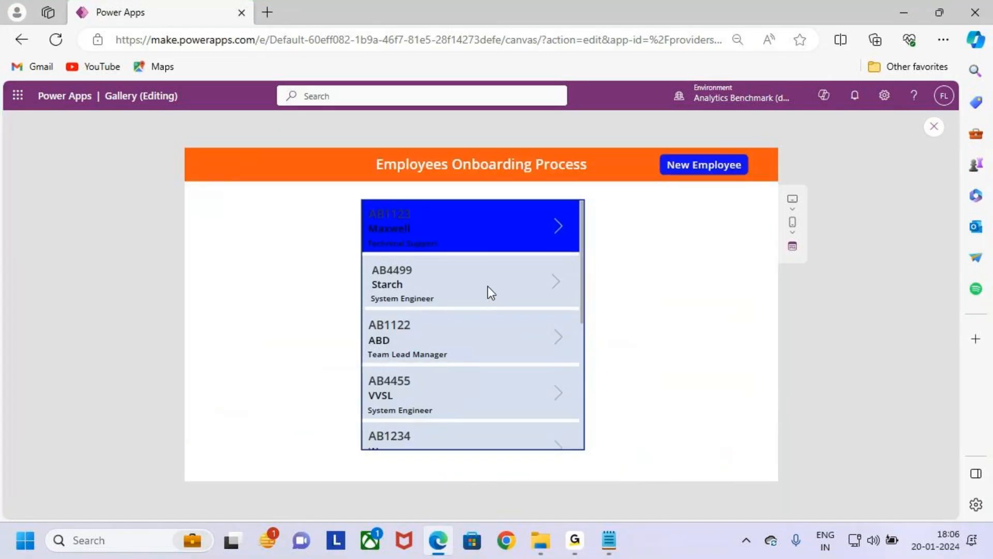
{"action": "key", "text": "ctrl+2"}
{"action": "mouse_move", "coordinate": [348, 176]}
{"action": "left_mouse_down"}
{"action": "mouse_move", "coordinate": [448, 386]}
{"action": "mouse_move", "coordinate": [603, 481]}
{"action": "left_mouse_up"}
{"action": "left_click_drag", "start_coordinate": [577, 414], "coordinate": [658, 312]}
{"action": "key", "text": "Escape"}
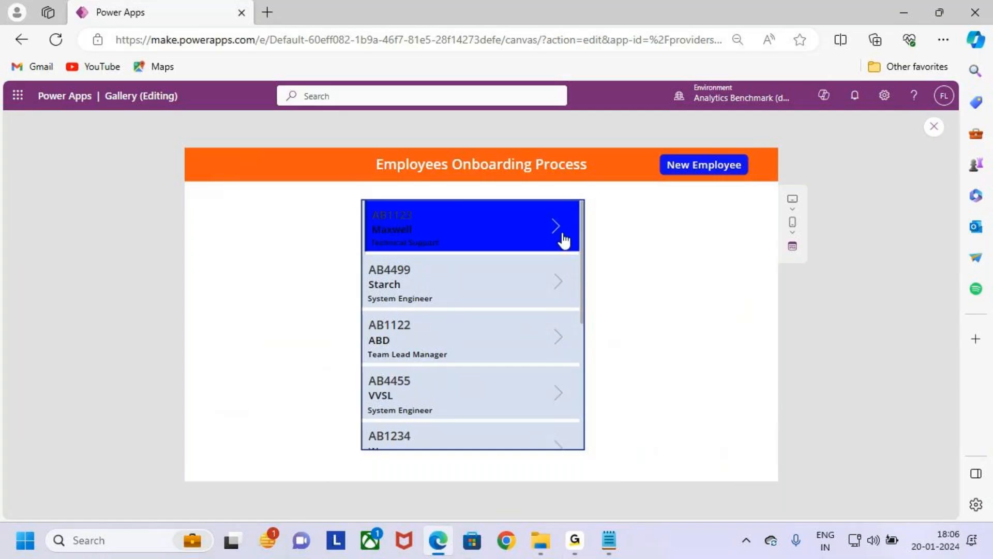
Open the first employee's record in edit mode and replace its Ename with a different employee name.
{"action": "left_click", "coordinate": [554, 231]}
{"action": "left_click", "coordinate": [670, 167]}
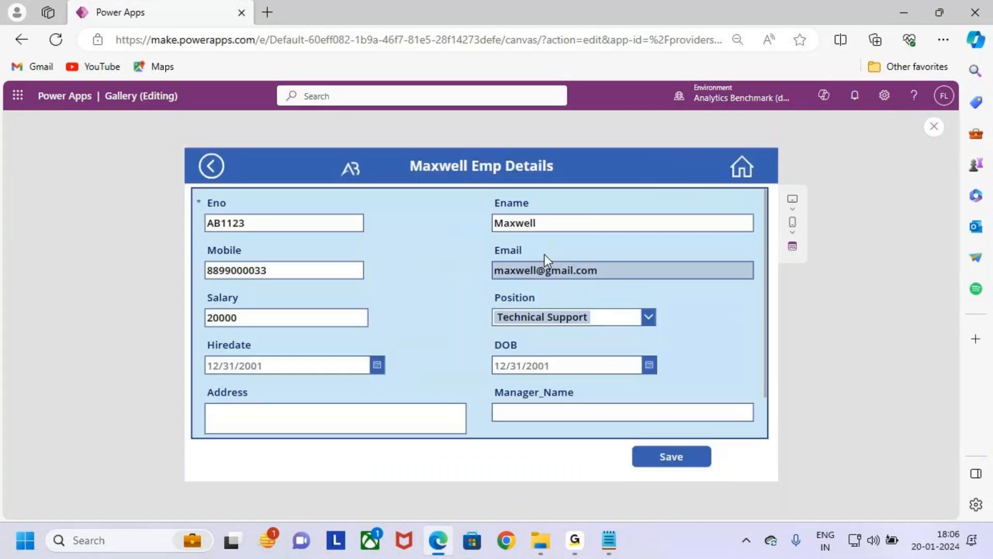
{"action": "left_click_drag", "start_coordinate": [556, 223], "coordinate": [433, 228]}
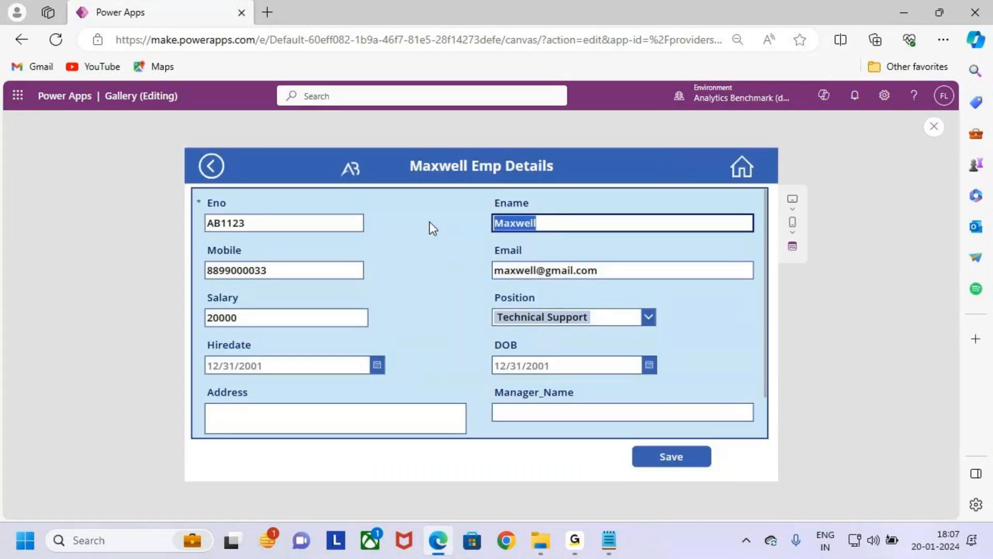
{"action": "type", "text": "C"}
{"action": "key", "text": "BackSpace"}
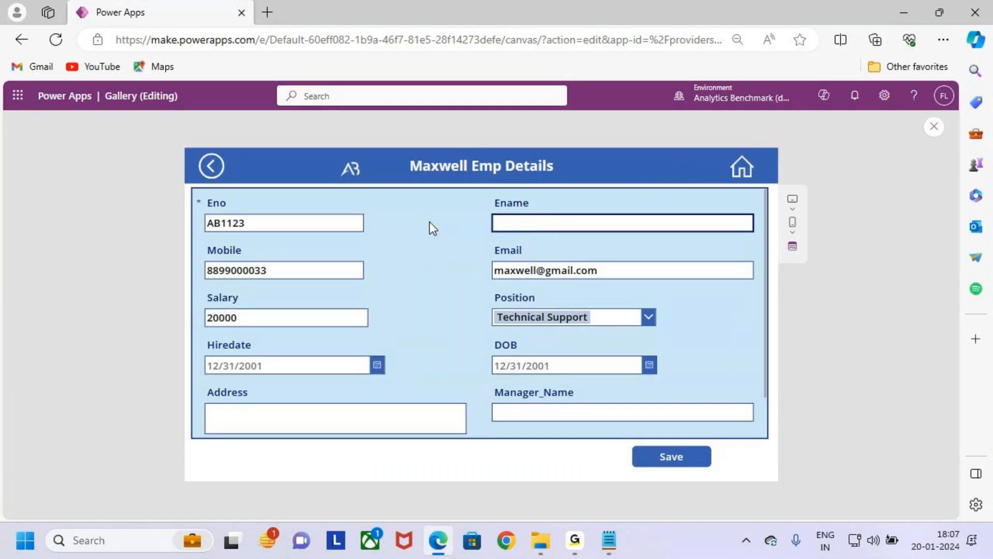
{"action": "type", "text": "Chandhu"}
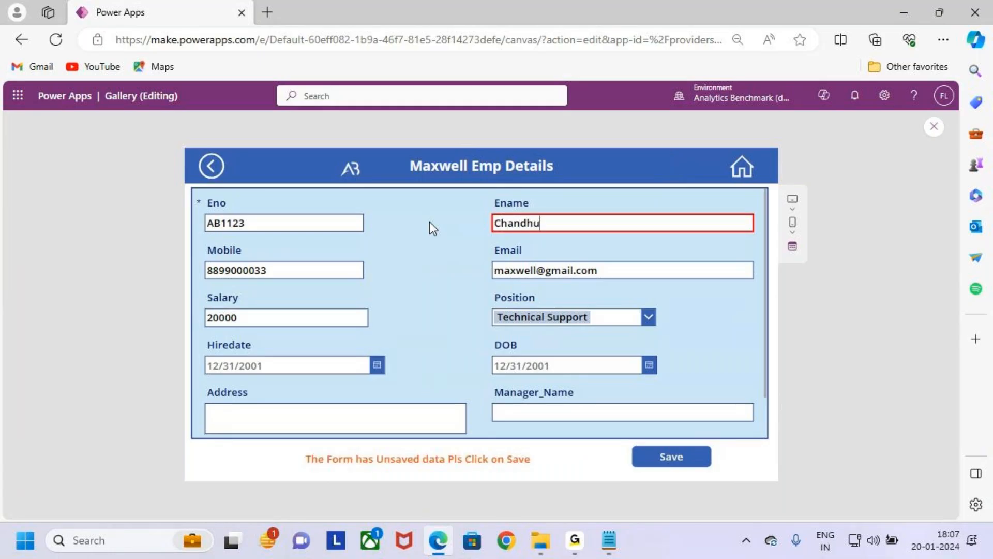
{"action": "key", "text": "Escape"}
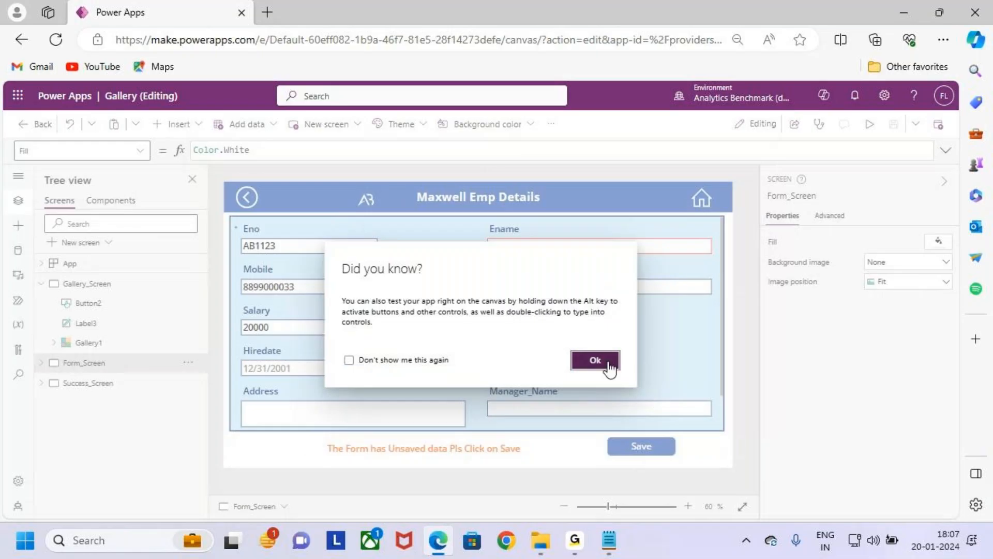
{"action": "left_click", "coordinate": [595, 359]}
{"action": "left_click", "coordinate": [870, 125]}
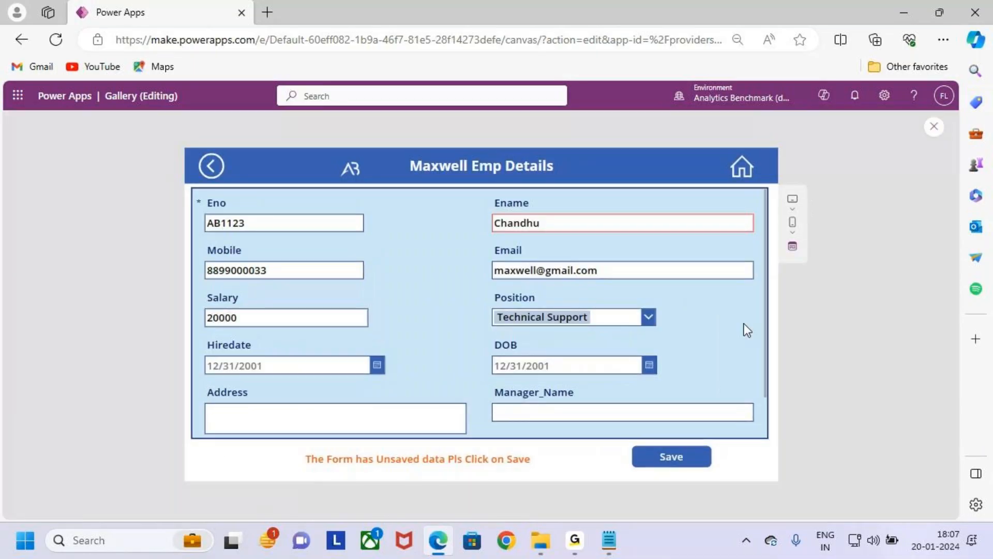
{"action": "left_click_drag", "start_coordinate": [624, 440], "coordinate": [722, 475]}
{"action": "mouse_move", "coordinate": [702, 454]}
{"action": "left_mouse_down"}
{"action": "mouse_move", "coordinate": [711, 466]}
{"action": "mouse_move", "coordinate": [767, 385]}
{"action": "left_mouse_up"}
{"action": "left_click_drag", "start_coordinate": [190, 150], "coordinate": [226, 180]}
{"action": "key", "text": "g"}
{"action": "left_click_drag", "start_coordinate": [718, 153], "coordinate": [765, 184]}
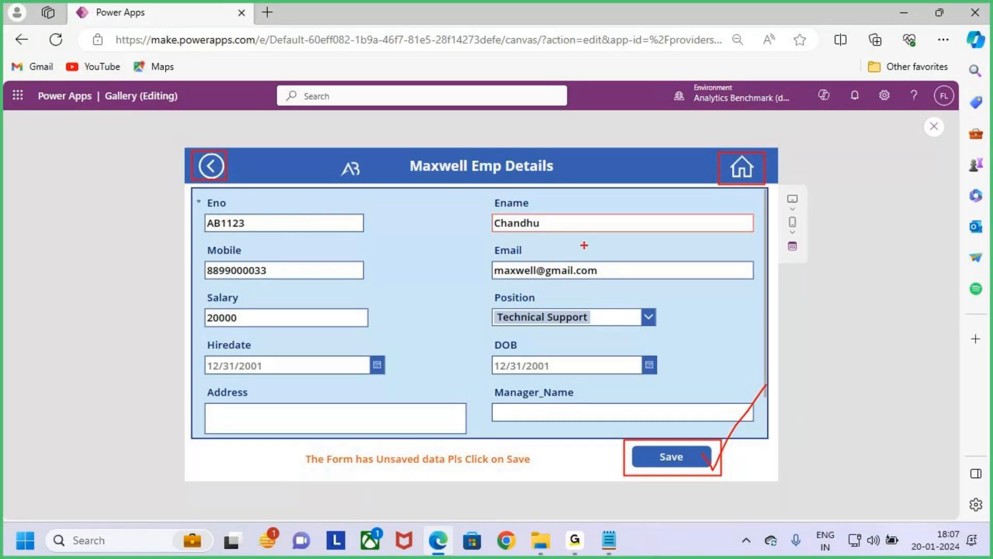
{"action": "mouse_move", "coordinate": [540, 223]}
{"action": "left_mouse_down"}
{"action": "mouse_move", "coordinate": [549, 227]}
{"action": "mouse_move", "coordinate": [573, 187]}
{"action": "left_mouse_up"}
{"action": "left_click_drag", "start_coordinate": [542, 223], "coordinate": [572, 188]}
{"action": "left_click_drag", "start_coordinate": [702, 453], "coordinate": [766, 408]}
{"action": "left_click_drag", "start_coordinate": [223, 166], "coordinate": [265, 117]}
{"action": "mouse_move", "coordinate": [288, 229]}
{"action": "left_mouse_down"}
{"action": "mouse_move", "coordinate": [483, 317]}
{"action": "mouse_move", "coordinate": [650, 374]}
{"action": "left_mouse_up"}
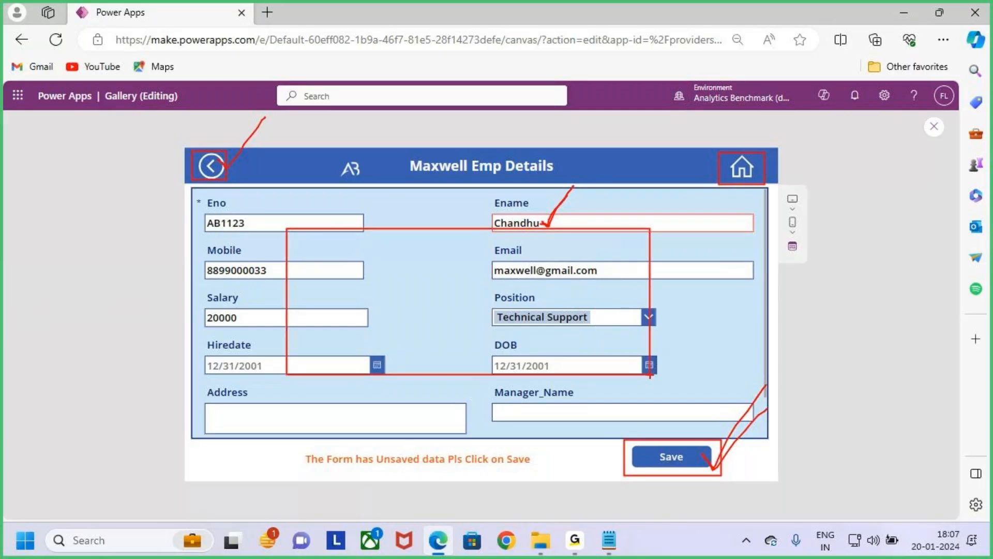
{"action": "mouse_move", "coordinate": [285, 228]}
{"action": "left_mouse_down"}
{"action": "mouse_move", "coordinate": [362, 278]}
{"action": "mouse_move", "coordinate": [650, 376]}
{"action": "left_mouse_up"}
{"action": "mouse_move", "coordinate": [403, 473]}
{"action": "left_mouse_down"}
{"action": "mouse_move", "coordinate": [443, 473]}
{"action": "mouse_move", "coordinate": [409, 476]}
{"action": "left_mouse_up"}
{"action": "mouse_move", "coordinate": [585, 190]}
{"action": "left_mouse_down"}
{"action": "mouse_move", "coordinate": [587, 217]}
{"action": "mouse_move", "coordinate": [601, 198]}
{"action": "left_mouse_up"}
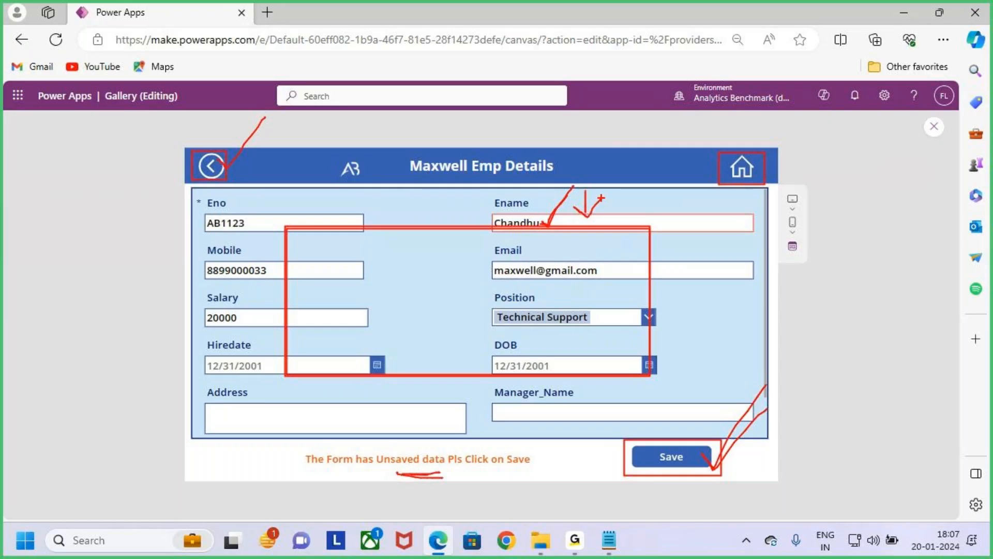
{"action": "key", "text": "Escape"}
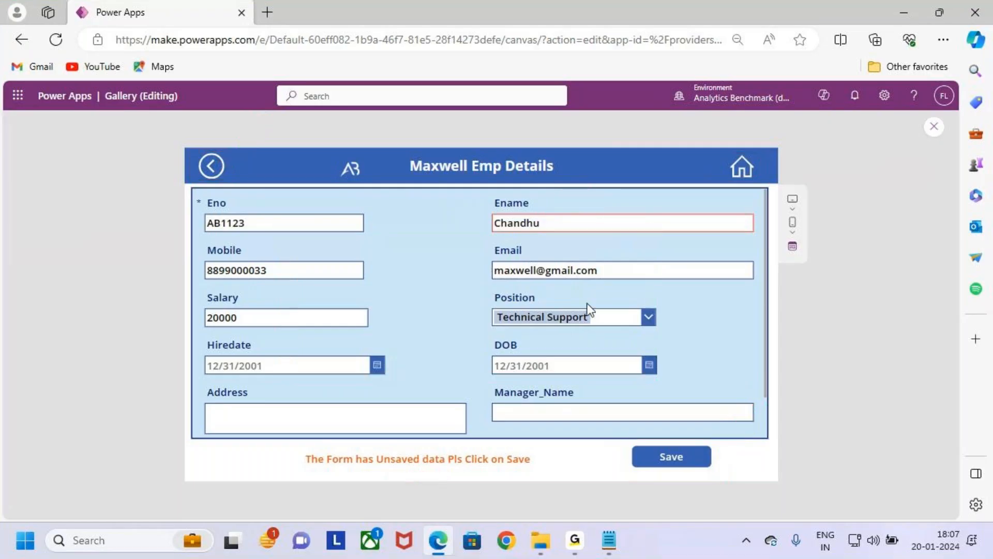
Return to the gallery, reopen the first employee's record for editing and replace its Ename with another employee name.
{"action": "left_click", "coordinate": [211, 169]}
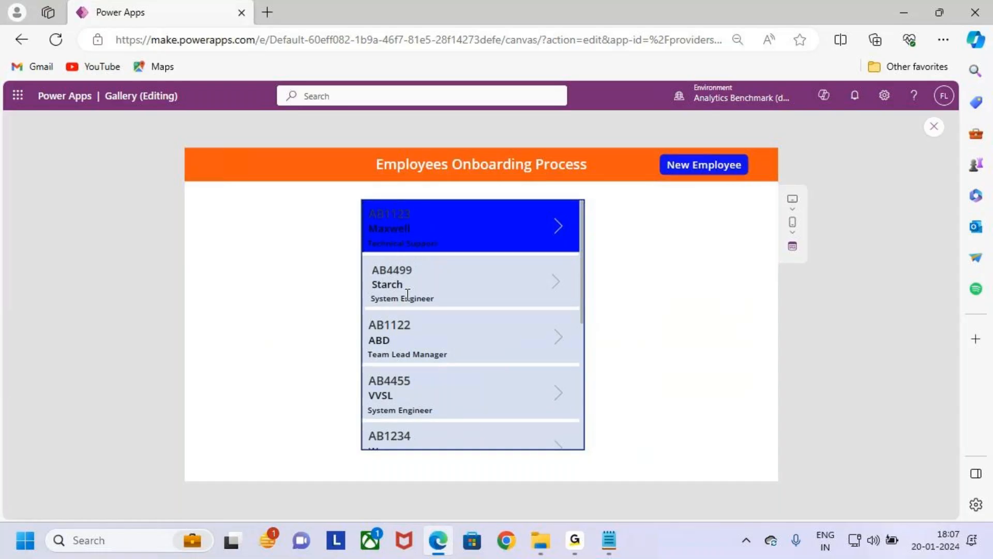
{"action": "left_click", "coordinate": [558, 230]}
{"action": "left_click", "coordinate": [673, 168]}
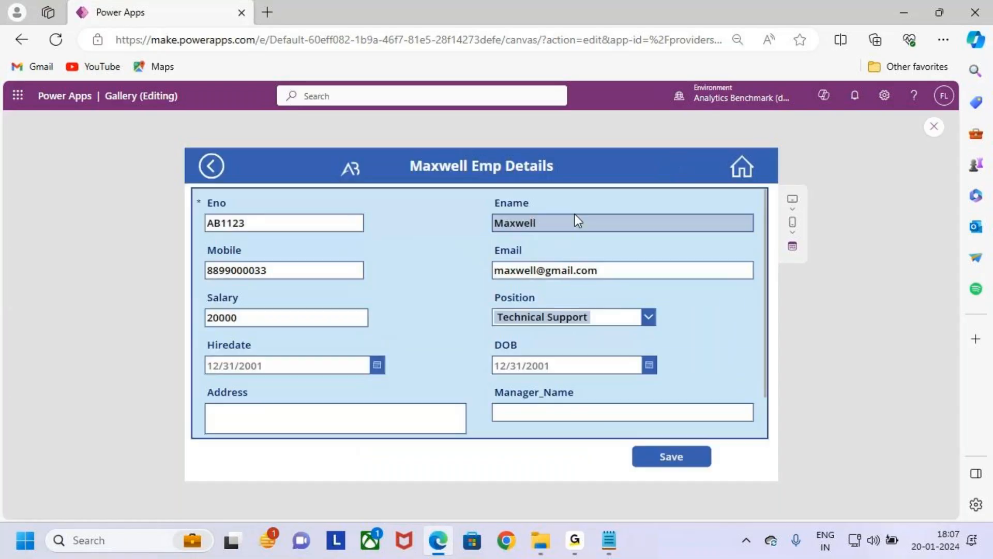
{"action": "left_click", "coordinate": [573, 220]}
{"action": "key", "text": "ctrl+a"}
{"action": "type", "text": "C"}
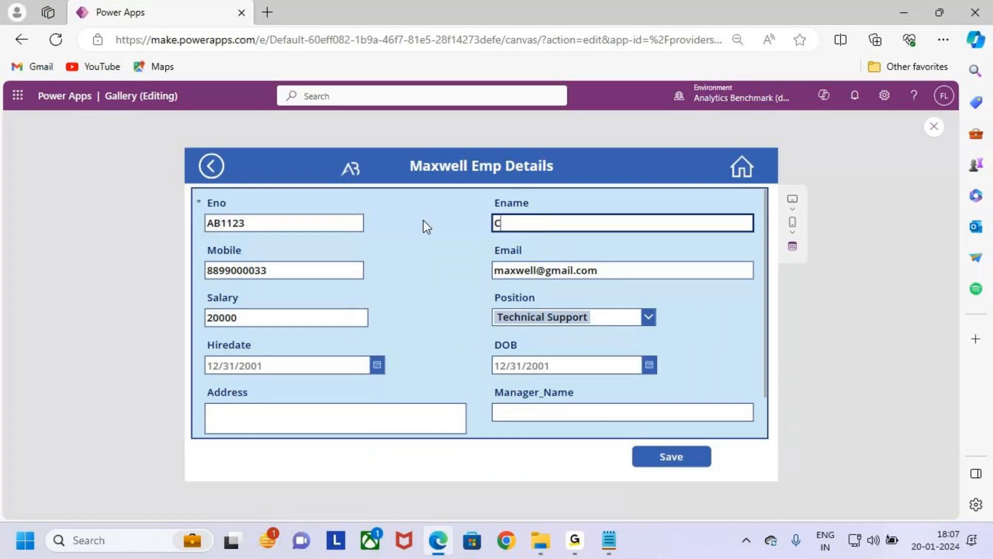
{"action": "type", "text": "handhu"}
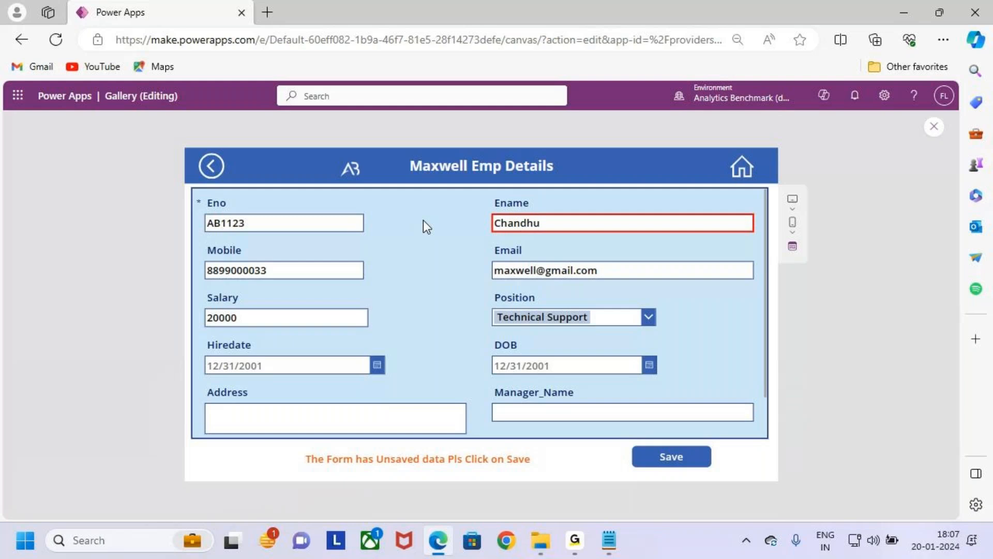
{"action": "key", "text": "Escape"}
{"action": "left_click", "coordinate": [595, 359]}
{"action": "left_click", "coordinate": [869, 124]}
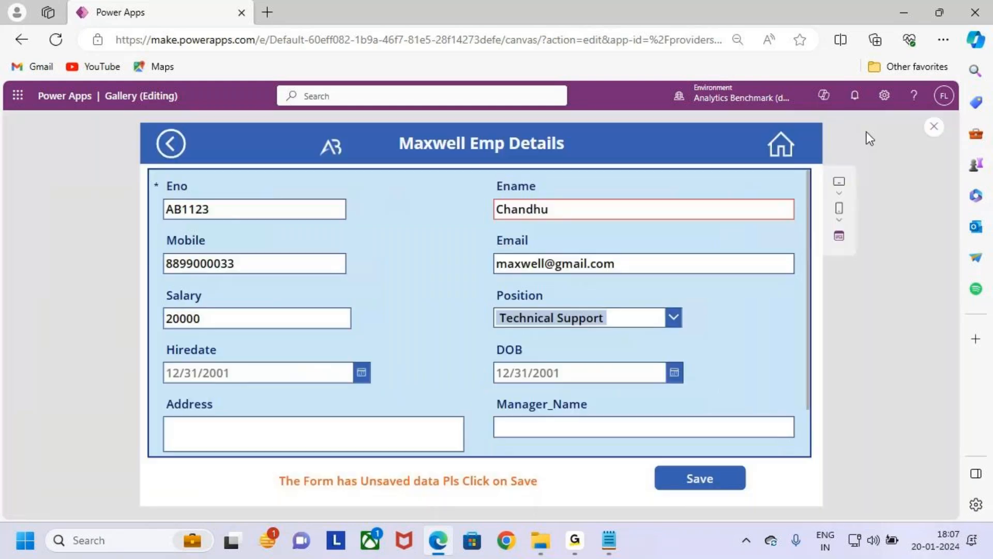
{"action": "mouse_move", "coordinate": [619, 439]}
{"action": "left_mouse_down"}
{"action": "mouse_move", "coordinate": [719, 471]}
{"action": "mouse_move", "coordinate": [725, 421]}
{"action": "left_mouse_up"}
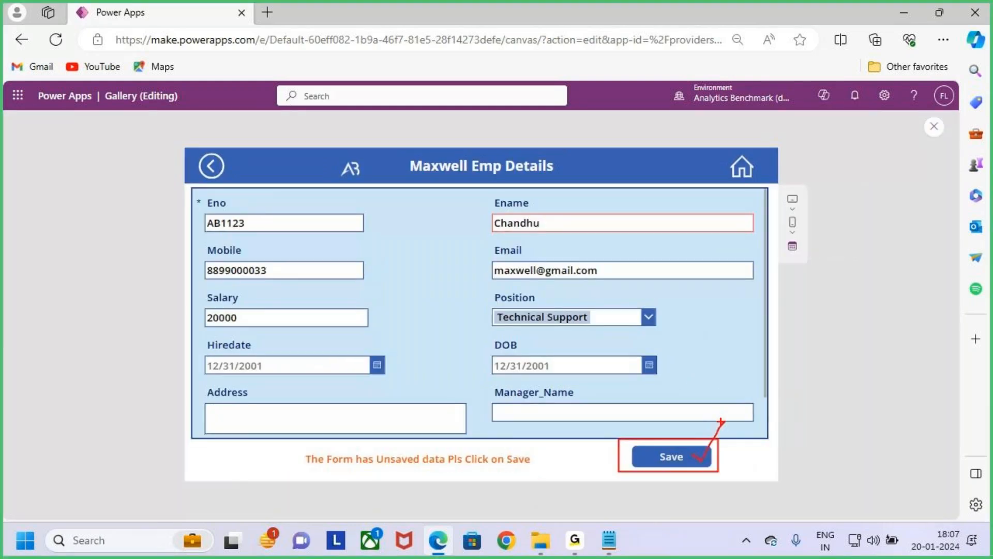
{"action": "left_click_drag", "start_coordinate": [190, 154], "coordinate": [238, 190]}
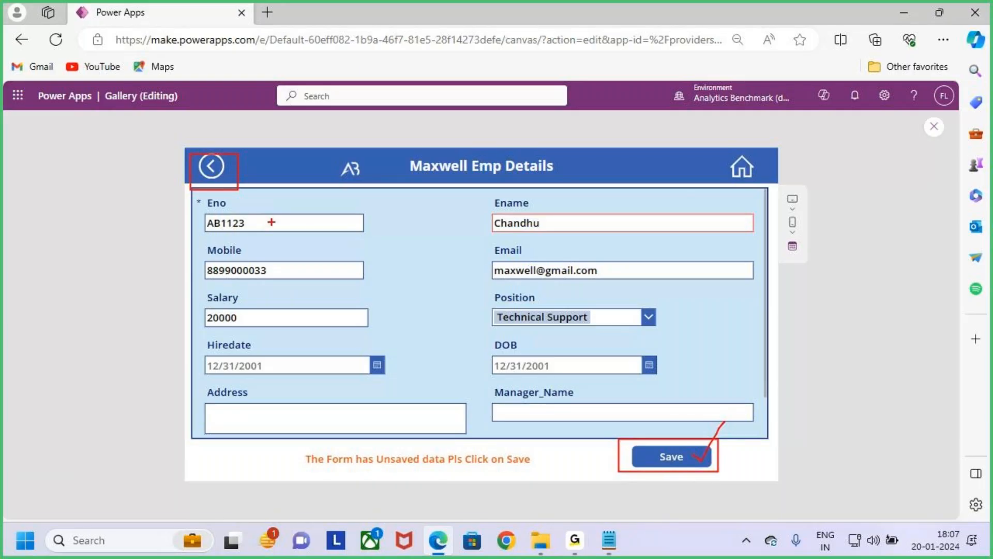
{"action": "mouse_move", "coordinate": [362, 241]}
{"action": "left_mouse_down"}
{"action": "mouse_move", "coordinate": [532, 328]}
{"action": "mouse_move", "coordinate": [594, 339]}
{"action": "left_mouse_up"}
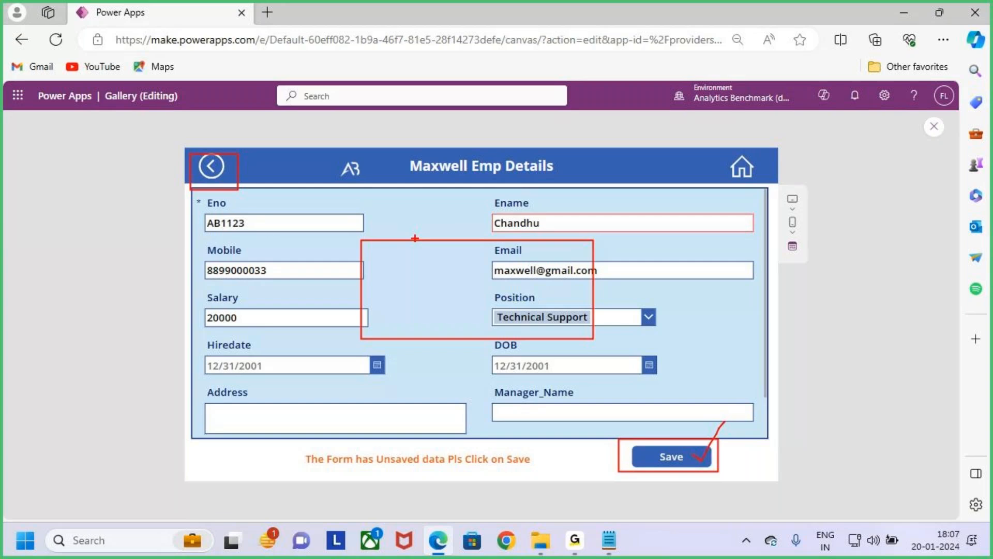
{"action": "left_click_drag", "start_coordinate": [698, 460], "coordinate": [723, 429]}
{"action": "mouse_move", "coordinate": [370, 273]}
{"action": "left_mouse_down"}
{"action": "mouse_move", "coordinate": [265, 278]}
{"action": "mouse_move", "coordinate": [302, 291]}
{"action": "left_mouse_up"}
{"action": "mouse_move", "coordinate": [415, 329]}
{"action": "left_mouse_down"}
{"action": "mouse_move", "coordinate": [412, 306]}
{"action": "mouse_move", "coordinate": [444, 287]}
{"action": "mouse_move", "coordinate": [448, 329]}
{"action": "left_mouse_up"}
{"action": "left_click_drag", "start_coordinate": [484, 272], "coordinate": [485, 276]}
{"action": "left_click_drag", "start_coordinate": [481, 226], "coordinate": [480, 181]}
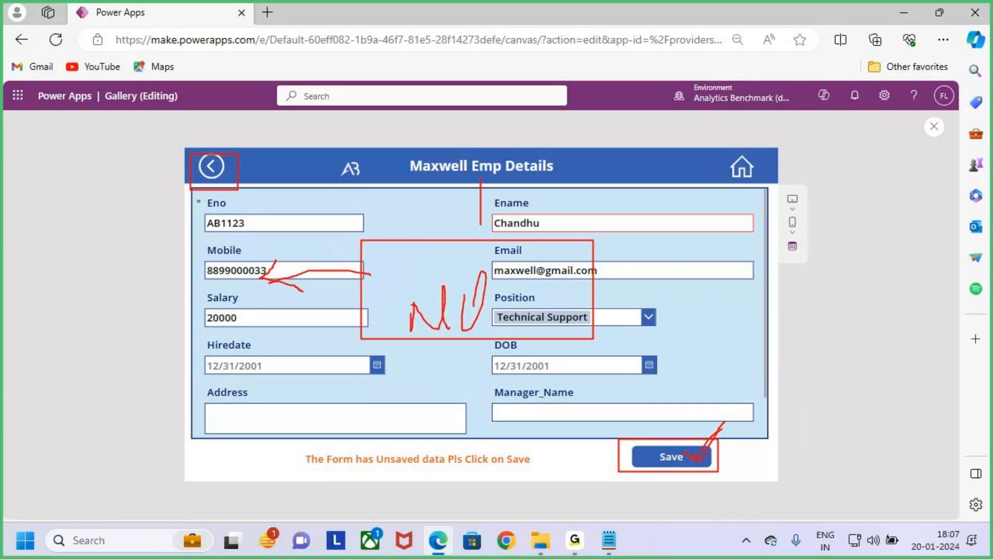
{"action": "left_click_drag", "start_coordinate": [467, 220], "coordinate": [485, 240]}
{"action": "left_click_drag", "start_coordinate": [499, 215], "coordinate": [474, 255]}
{"action": "key", "text": "Escape"}
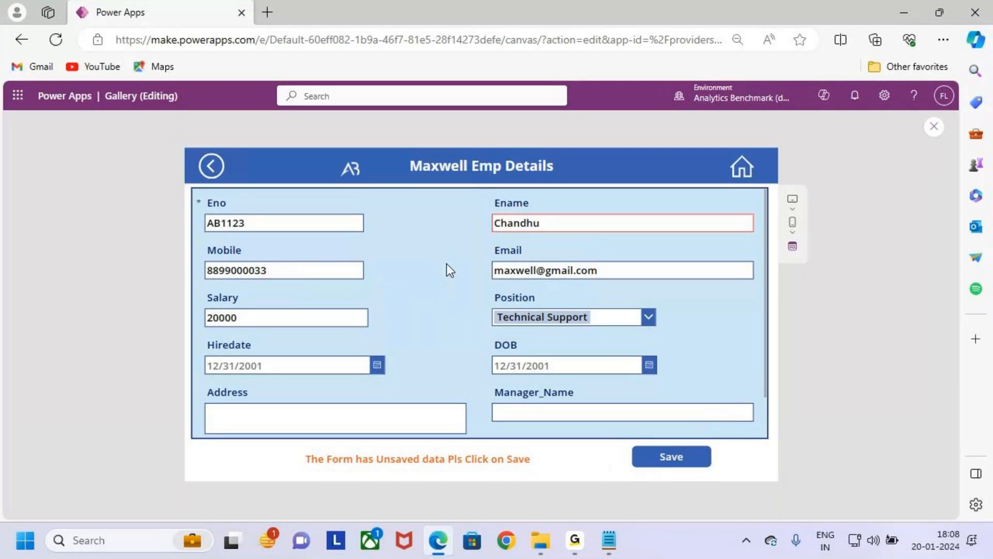
{"action": "left_click", "coordinate": [934, 130]}
{"action": "left_click", "coordinate": [602, 358]}
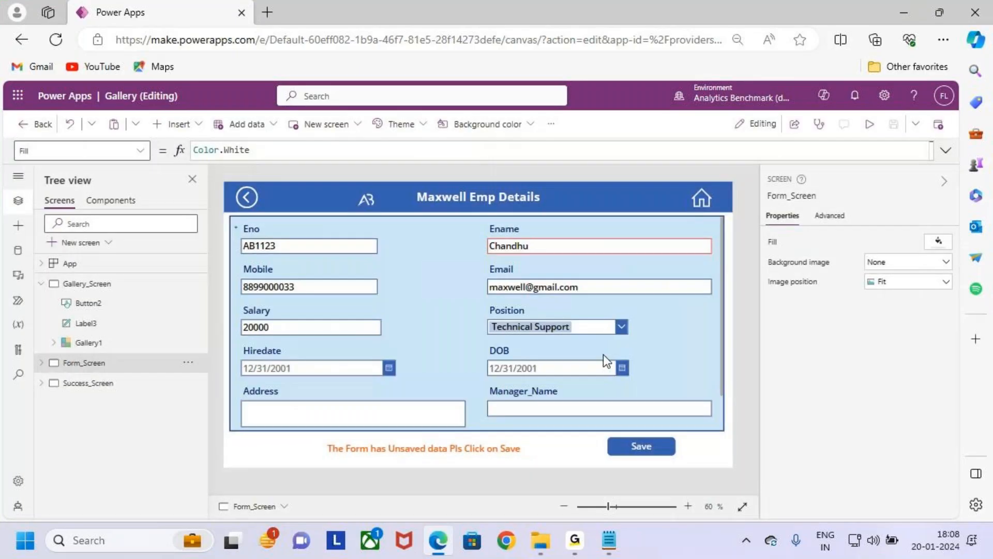
{"action": "left_click", "coordinate": [869, 124]}
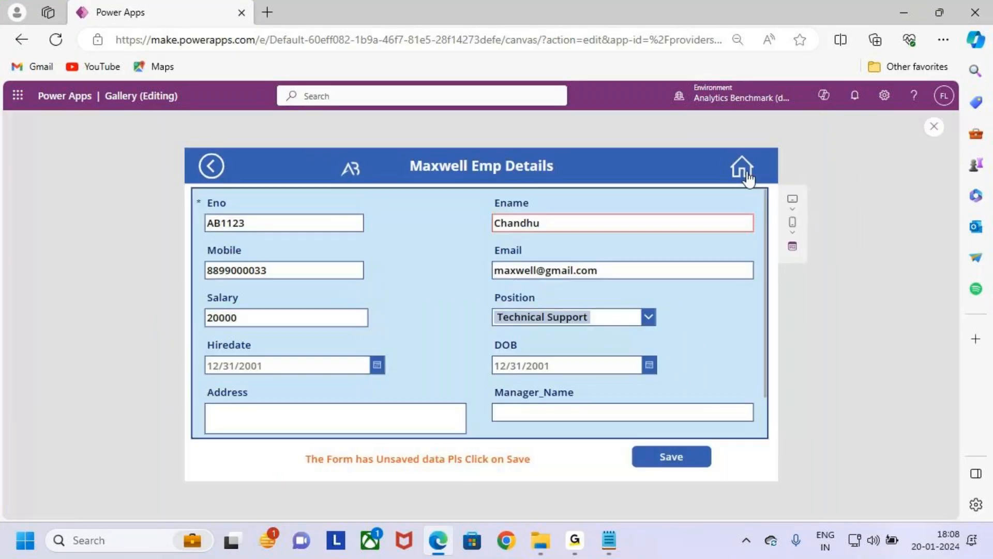
Go home to the gallery and open the second employee's record in edit mode.
{"action": "left_click", "coordinate": [744, 173]}
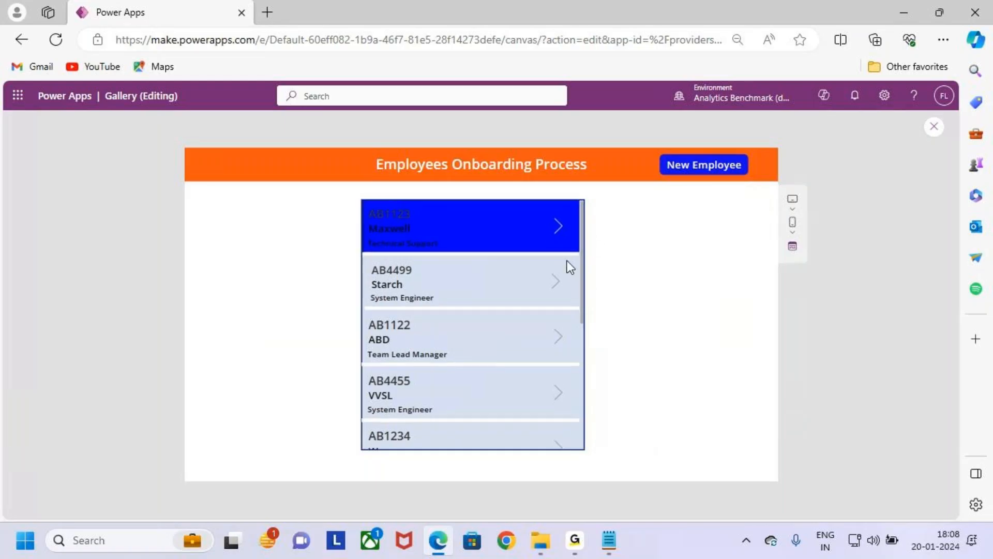
{"action": "left_click", "coordinate": [555, 287]}
{"action": "left_click", "coordinate": [555, 286]}
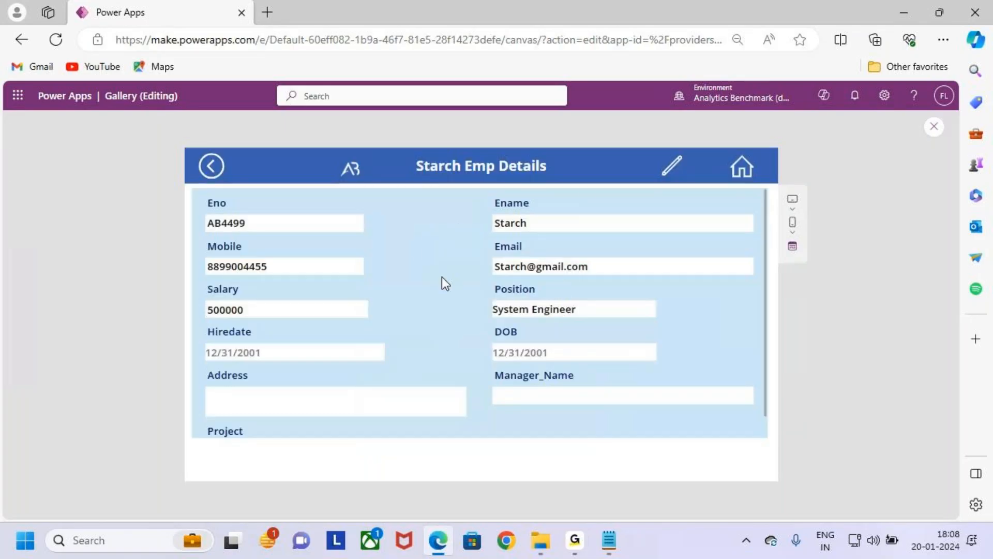
{"action": "left_click", "coordinate": [673, 170]}
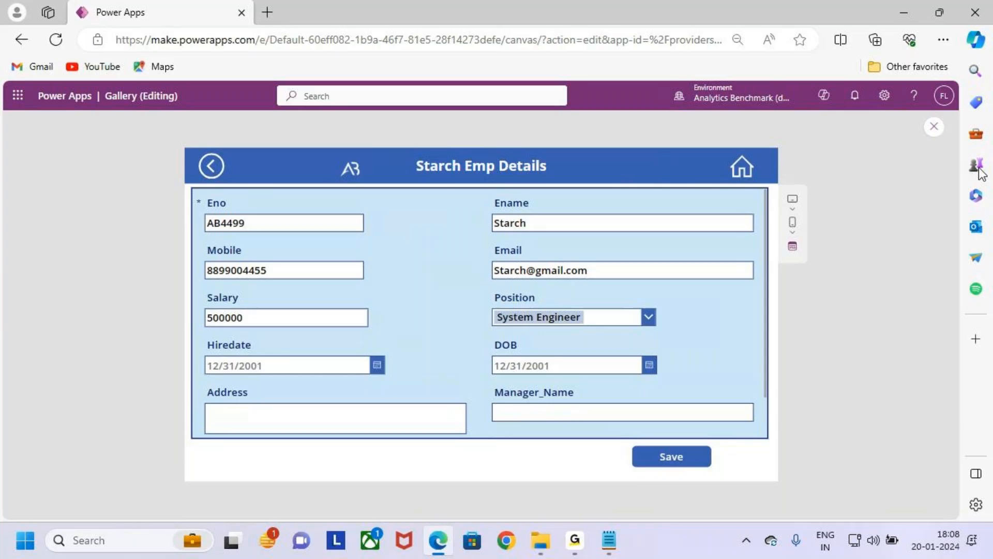
Leave preview and insert a rectangle on the form screen, stretching it to cover the whole screen.
{"action": "left_click", "coordinate": [934, 127]}
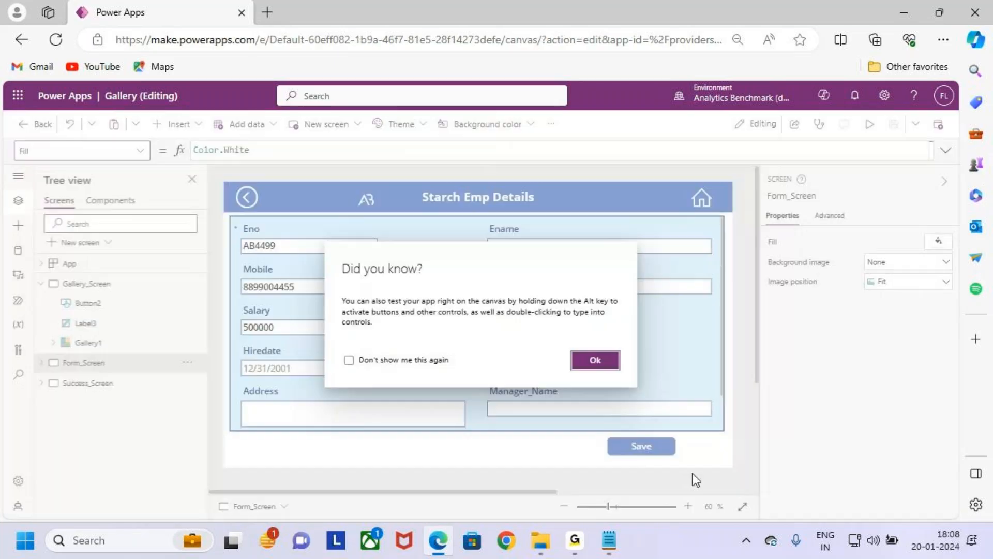
{"action": "left_click", "coordinate": [596, 361]}
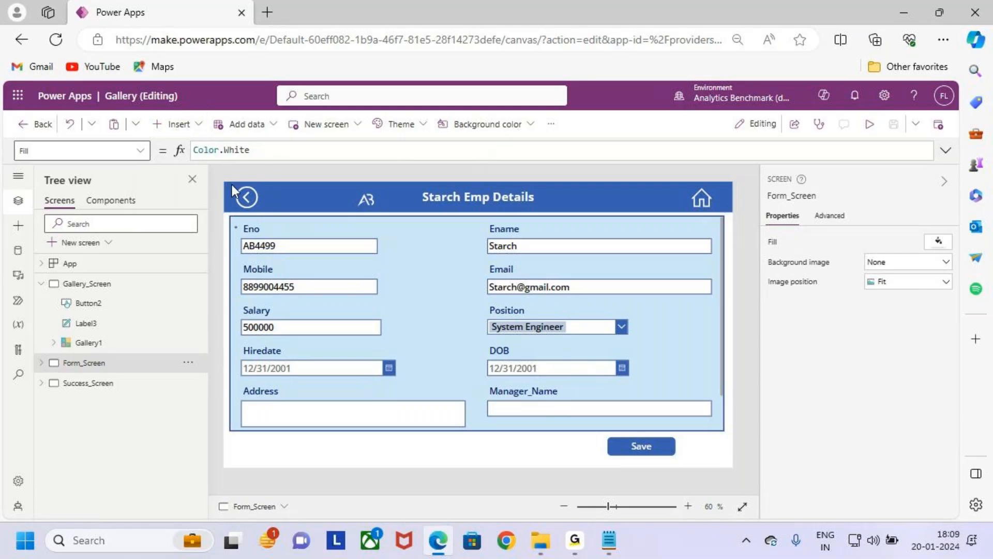
{"action": "left_click", "coordinate": [179, 124]}
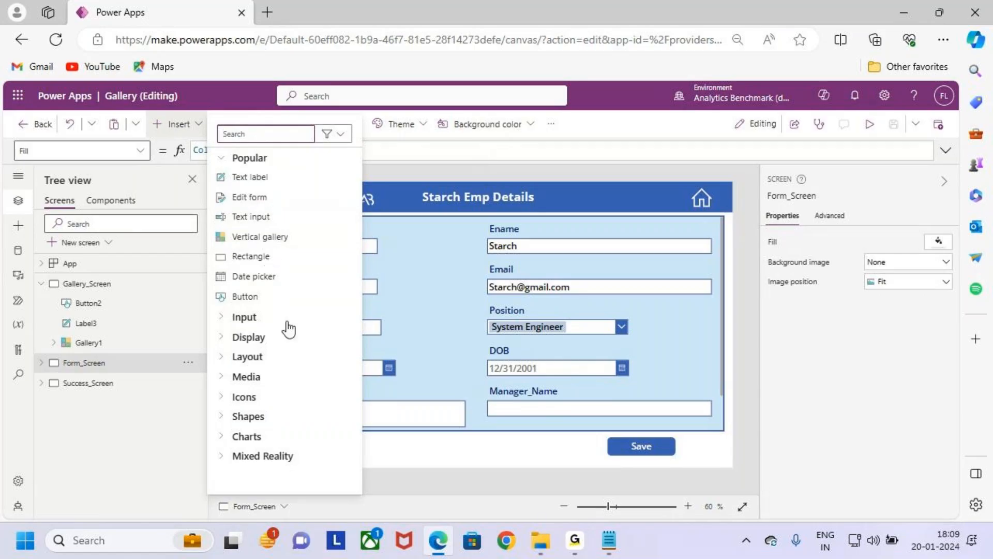
{"action": "left_click", "coordinate": [273, 257]}
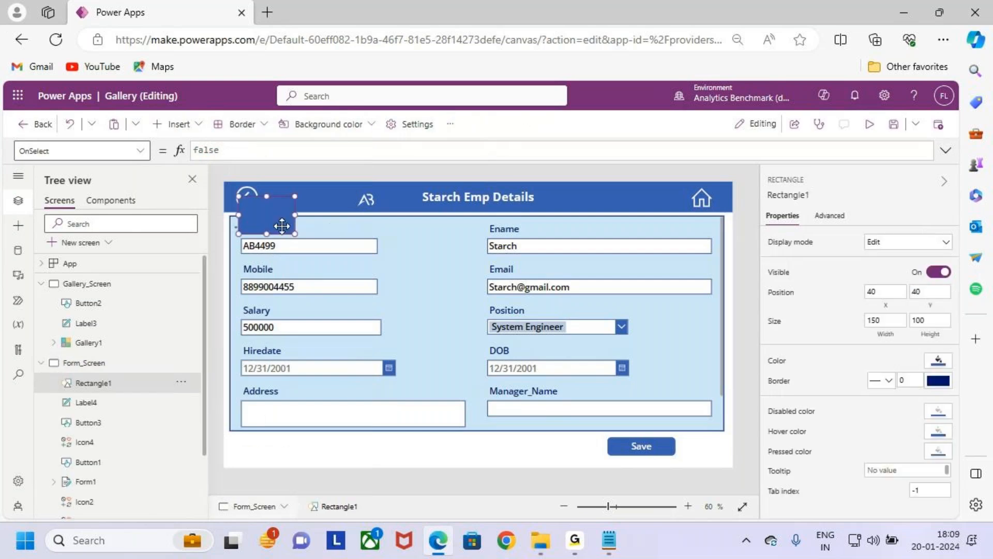
{"action": "left_click_drag", "start_coordinate": [261, 203], "coordinate": [236, 190]}
{"action": "left_click_drag", "start_coordinate": [280, 219], "coordinate": [785, 504]}
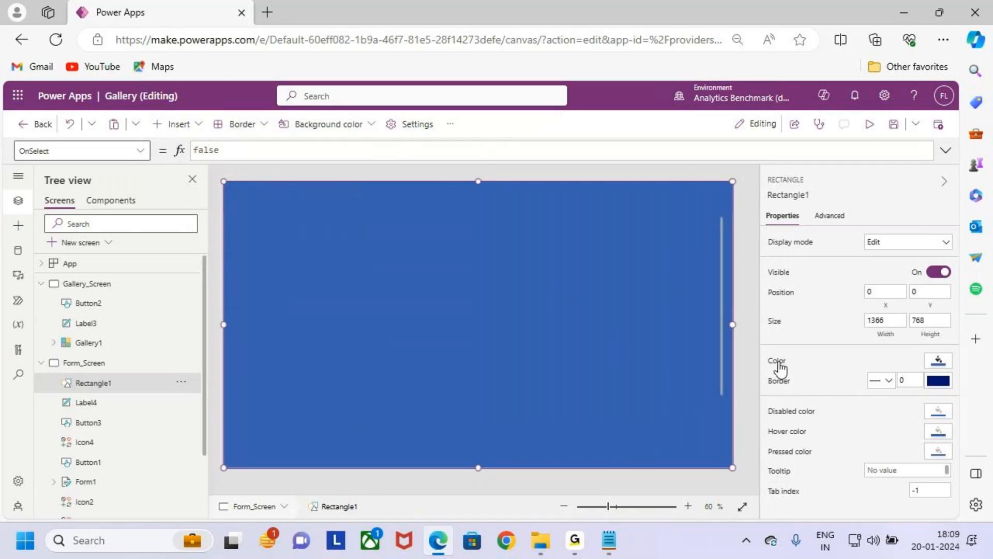
Set the rectangle's Fill to RGBA(56, 96, 178, 0.3) to make it a semi-transparent overlay.
{"action": "left_click", "coordinate": [780, 361]}
{"action": "left_click_drag", "start_coordinate": [293, 151], "coordinate": [288, 150]}
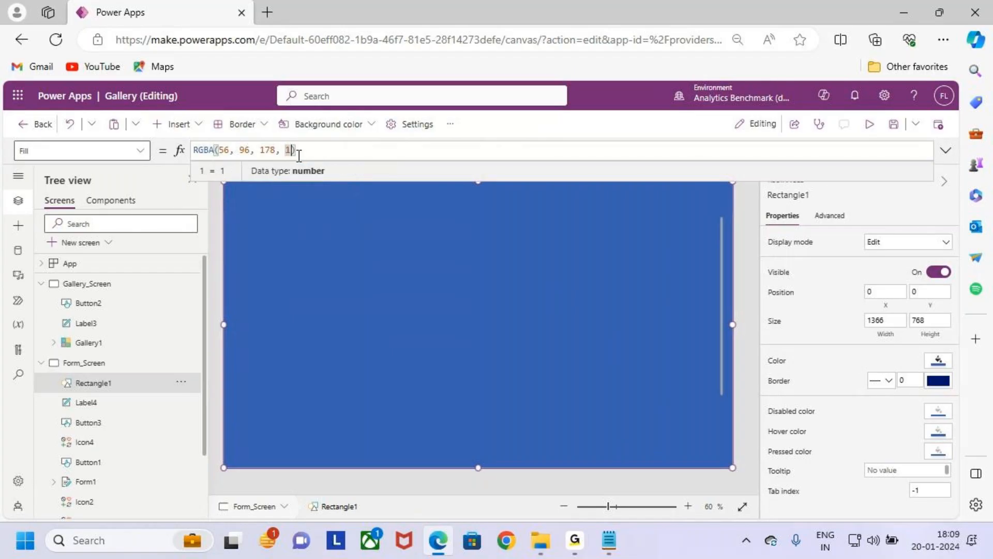
{"action": "key", "text": "BackSpace"}
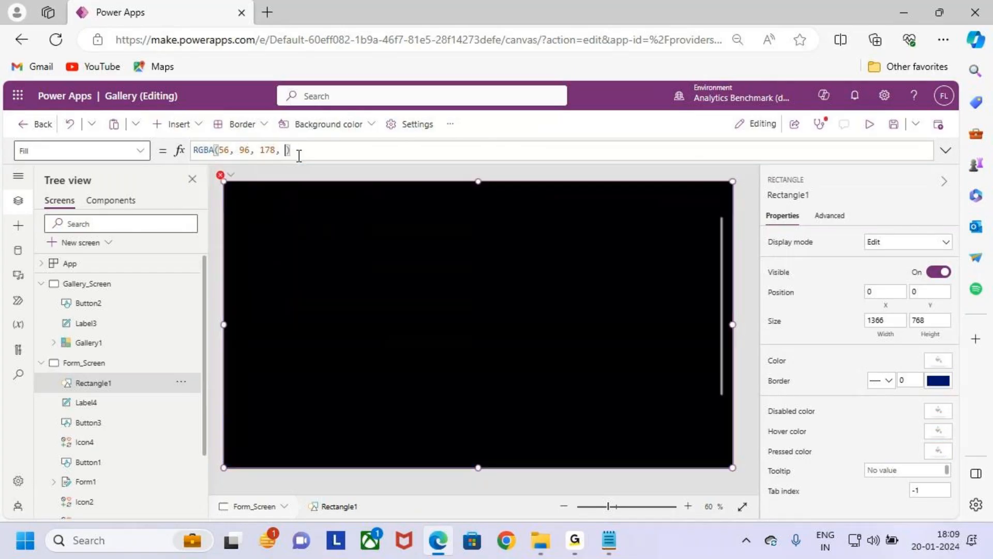
{"action": "type", "text": "o.3"}
{"action": "key", "text": "BackSpace"}
{"action": "key", "text": "BackSpace"}
{"action": "key", "text": "BackSpace"}
{"action": "key", "text": "Num_Lock"}
{"action": "type", "text": "0.3"}
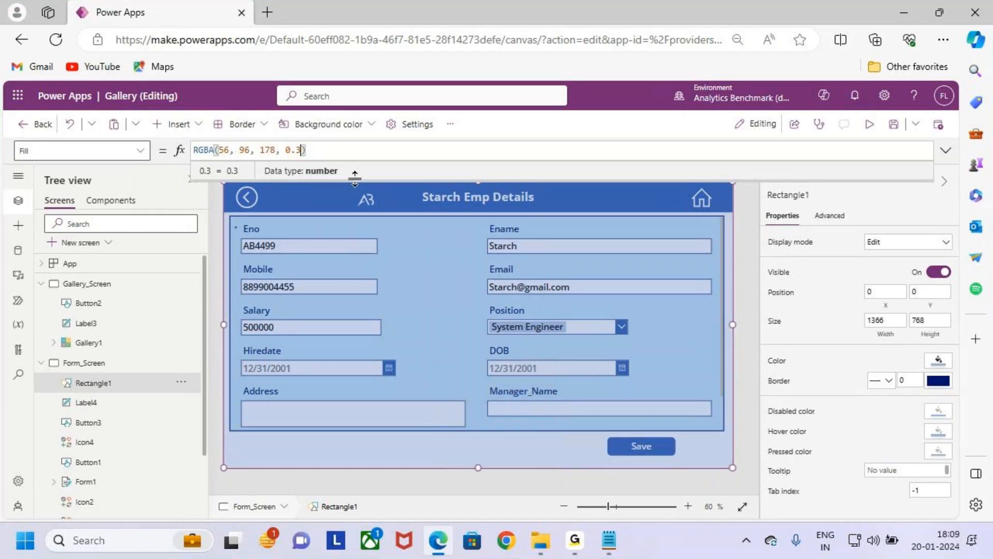
{"action": "left_click", "coordinate": [944, 151]}
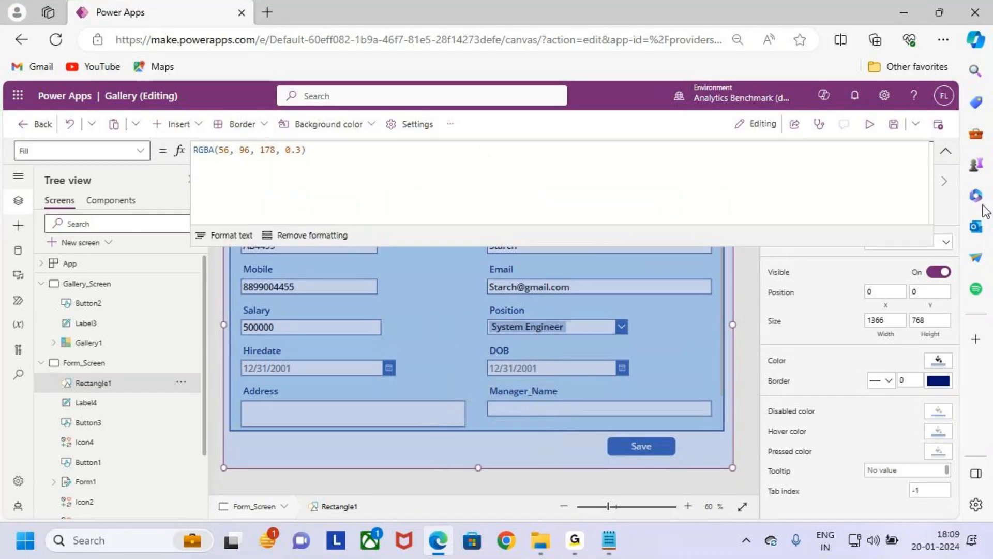
{"action": "left_click", "coordinate": [945, 151]}
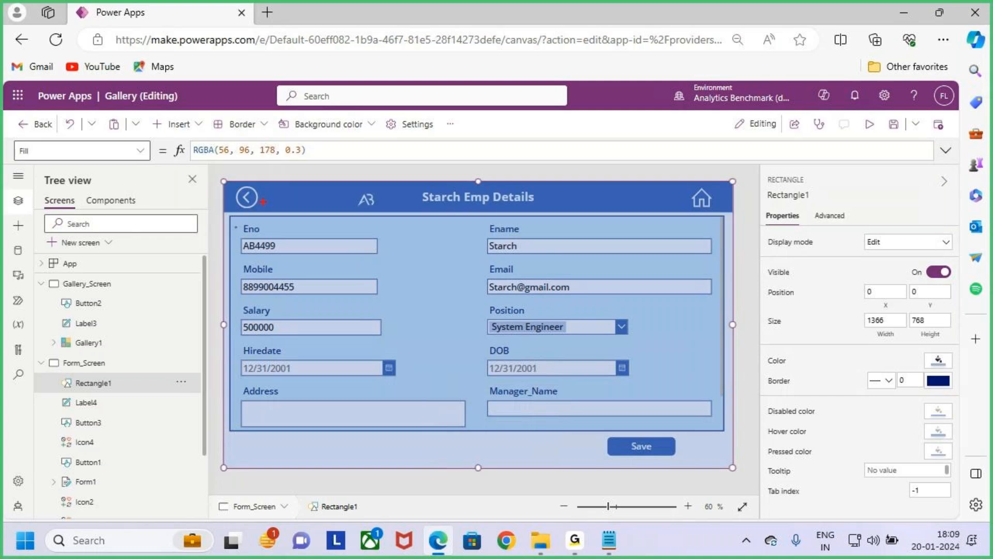
{"action": "left_click_drag", "start_coordinate": [225, 181], "coordinate": [737, 457]}
{"action": "mouse_move", "coordinate": [119, 359]}
{"action": "left_mouse_down"}
{"action": "mouse_move", "coordinate": [111, 386]}
{"action": "mouse_move", "coordinate": [134, 376]}
{"action": "left_mouse_up"}
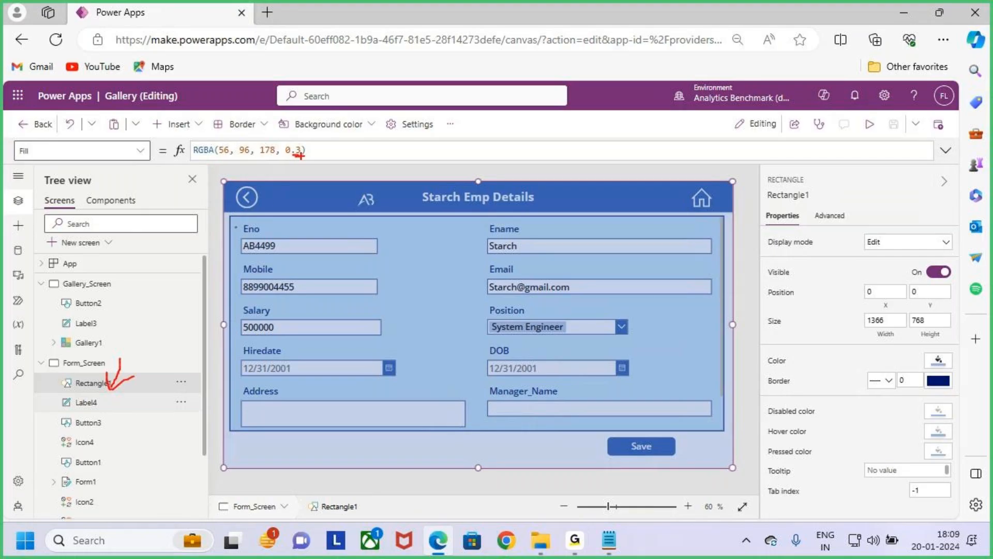
{"action": "key", "text": "Escape"}
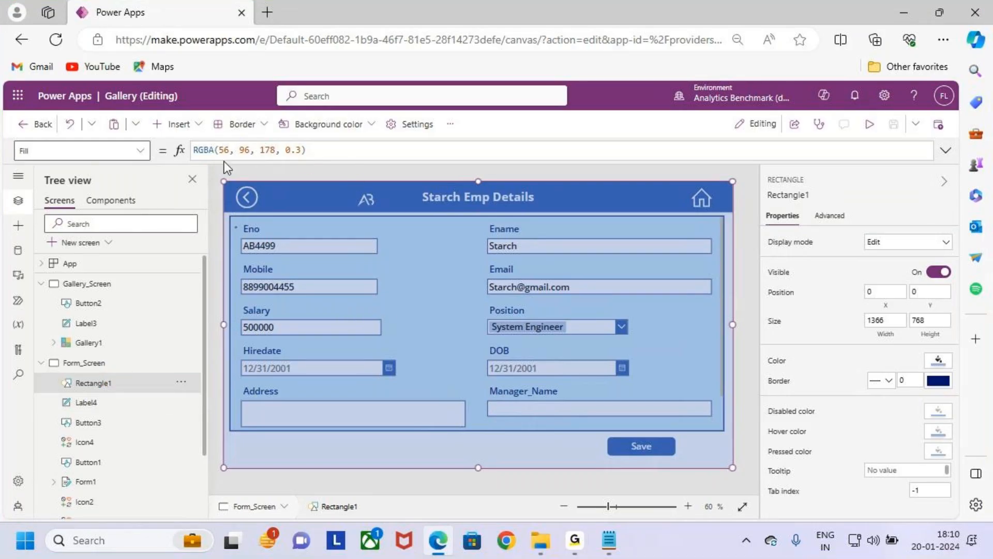
Insert a new rectangle and size it to about 703 by 248 in the middle of the form screen.
{"action": "left_click", "coordinate": [195, 125]}
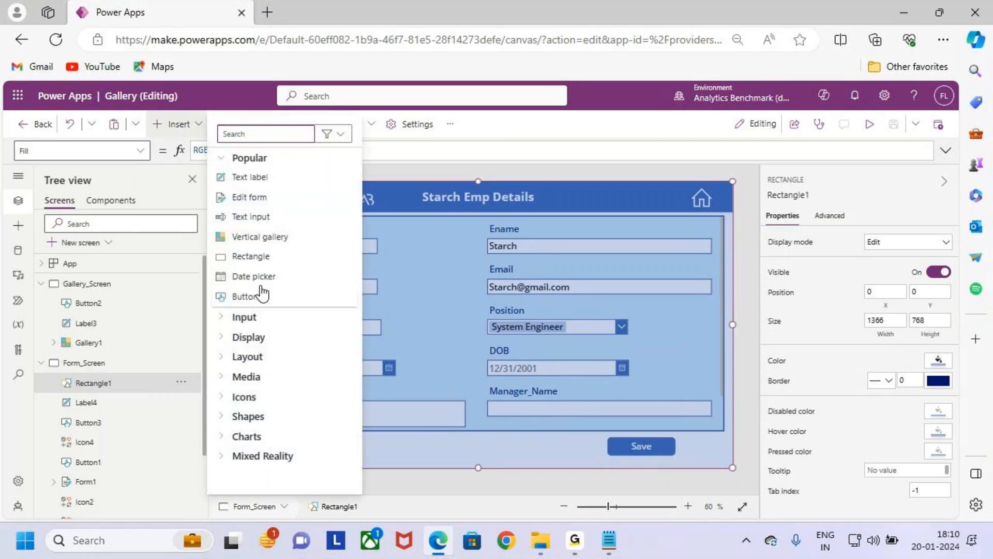
{"action": "left_click", "coordinate": [286, 262]}
{"action": "left_click_drag", "start_coordinate": [453, 316], "coordinate": [625, 349]}
{"action": "left_click_drag", "start_coordinate": [488, 320], "coordinate": [448, 311]}
{"action": "left_click_drag", "start_coordinate": [469, 343], "coordinate": [470, 356]}
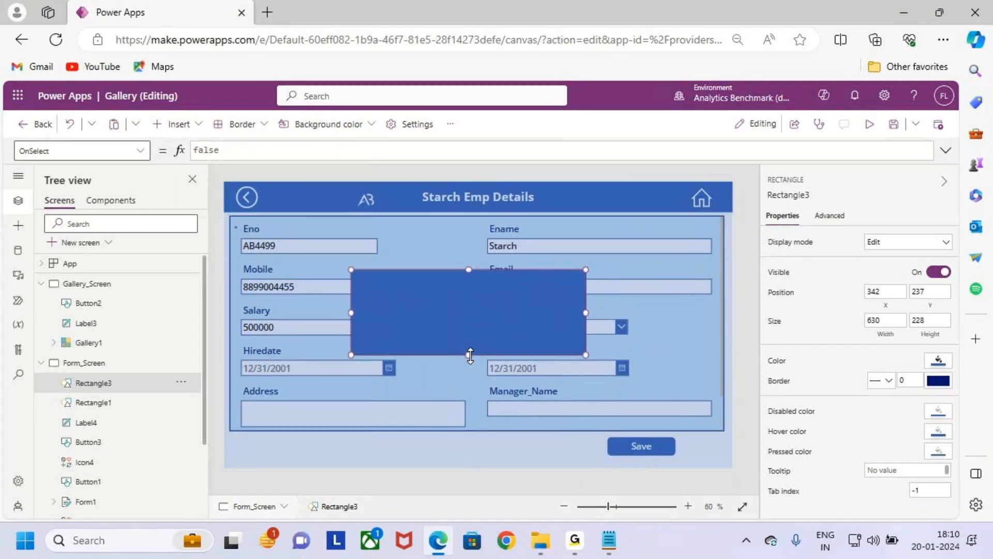
{"action": "left_click_drag", "start_coordinate": [586, 313], "coordinate": [606, 316]}
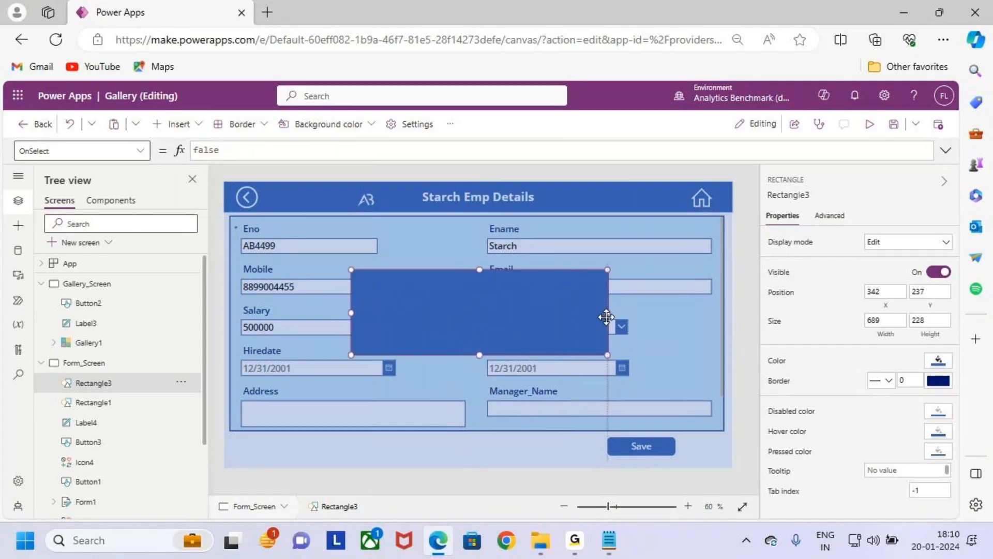
{"action": "left_click_drag", "start_coordinate": [352, 313], "coordinate": [345, 314]}
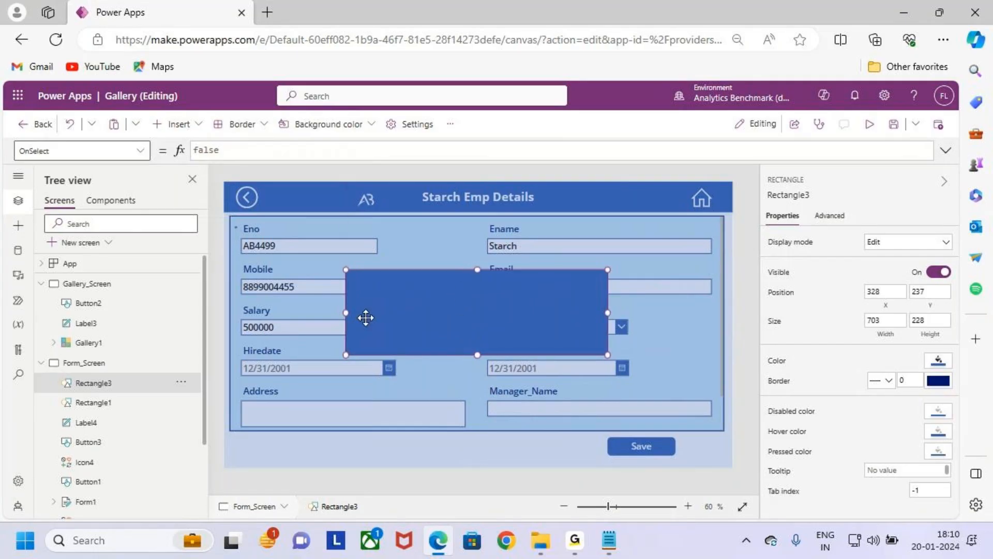
{"action": "mouse_move", "coordinate": [477, 355]}
{"action": "left_mouse_down"}
{"action": "mouse_move", "coordinate": [508, 367]}
{"action": "mouse_move", "coordinate": [482, 355]}
{"action": "mouse_move", "coordinate": [495, 325]}
{"action": "mouse_move", "coordinate": [492, 363]}
{"action": "left_mouse_up"}
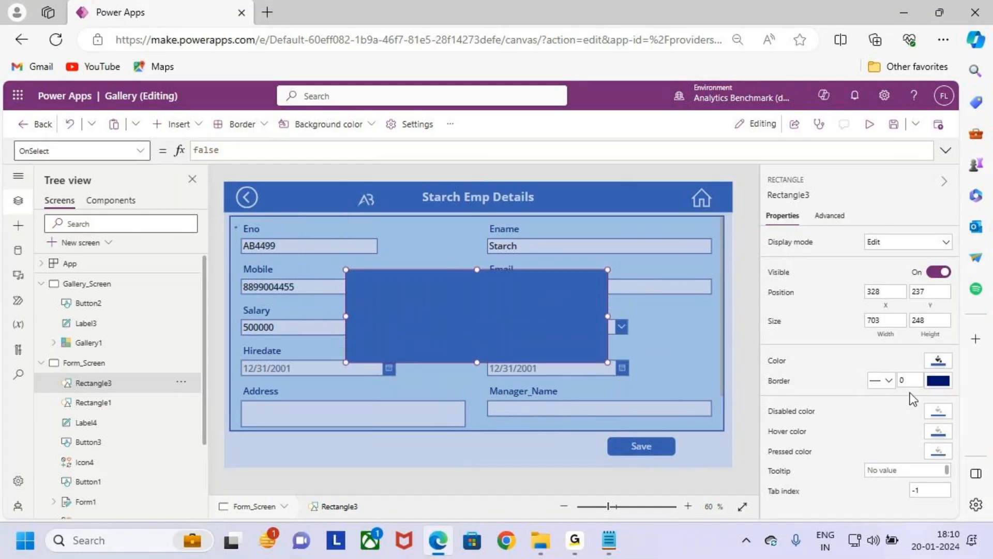
Set the new rectangle's fill color to white.
{"action": "left_click", "coordinate": [777, 360]}
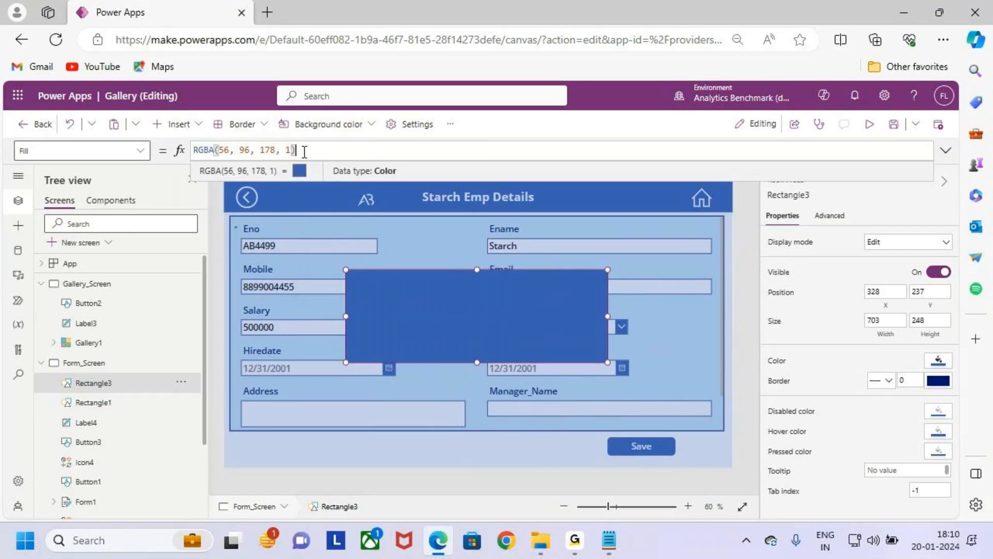
{"action": "left_click", "coordinate": [939, 360]}
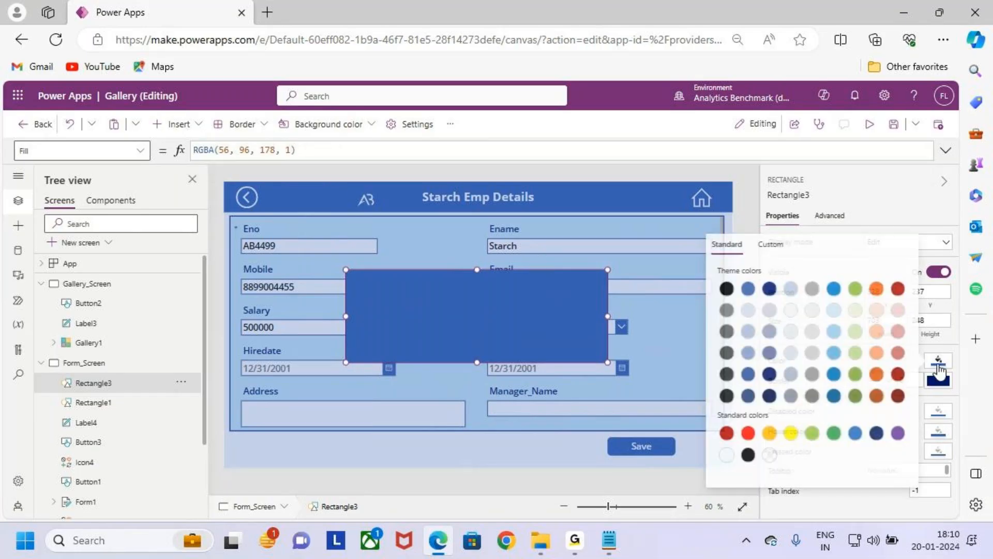
{"action": "left_click", "coordinate": [726, 456]}
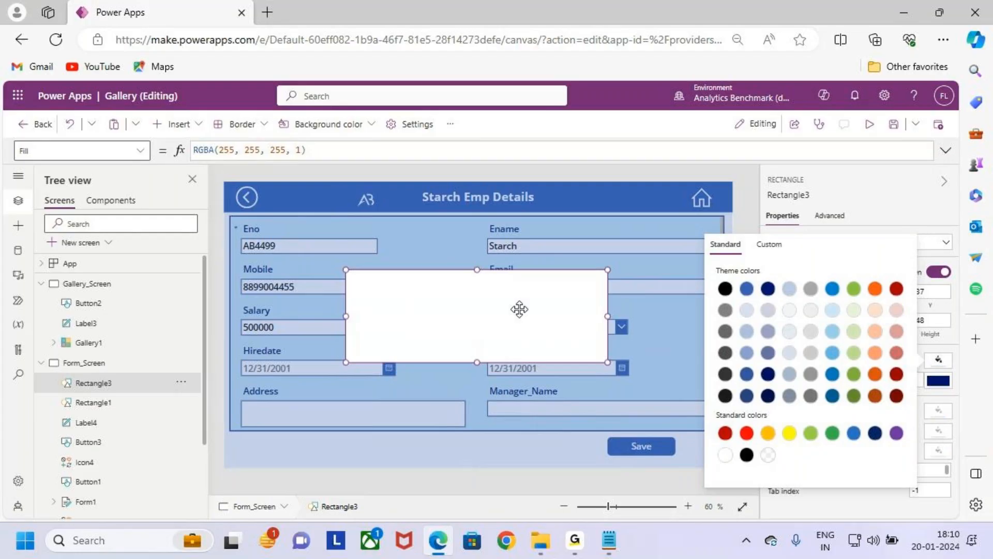
{"action": "left_click", "coordinate": [518, 309]}
{"action": "key", "text": "ctrl+2"}
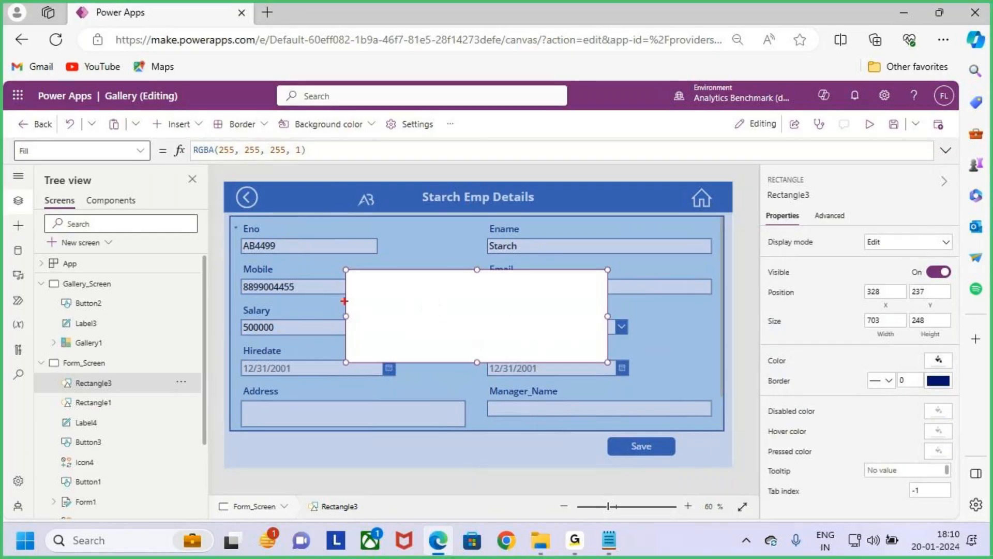
{"action": "mouse_move", "coordinate": [348, 270]}
{"action": "left_mouse_down"}
{"action": "mouse_move", "coordinate": [397, 293]}
{"action": "mouse_move", "coordinate": [451, 297]}
{"action": "left_mouse_up"}
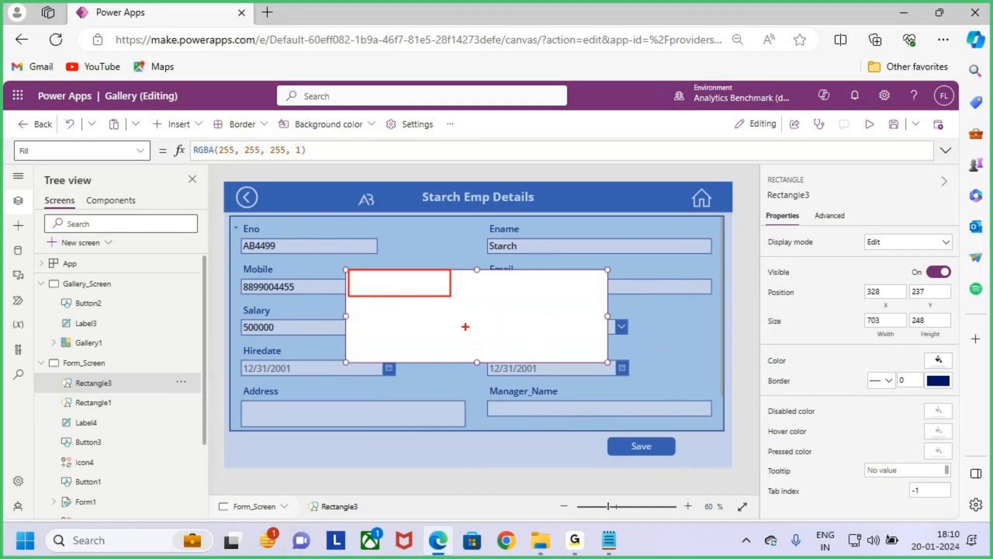
Insert a text label at the white box's top-left corner and set its font size to 24 and weight to Bold.
{"action": "left_click", "coordinate": [182, 125]}
{"action": "left_click", "coordinate": [266, 177]}
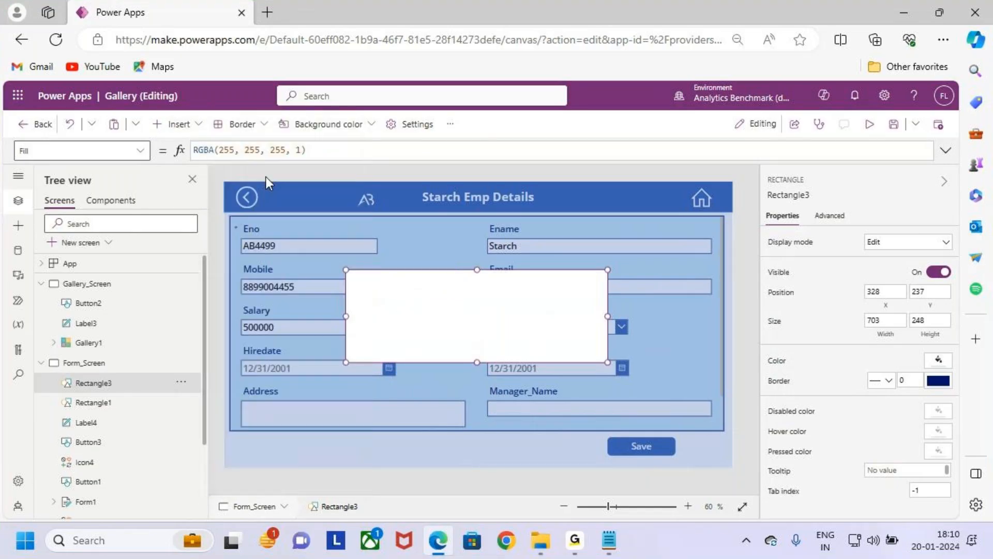
{"action": "left_click_drag", "start_coordinate": [271, 208], "coordinate": [397, 294]}
{"action": "left_click", "coordinate": [339, 126]}
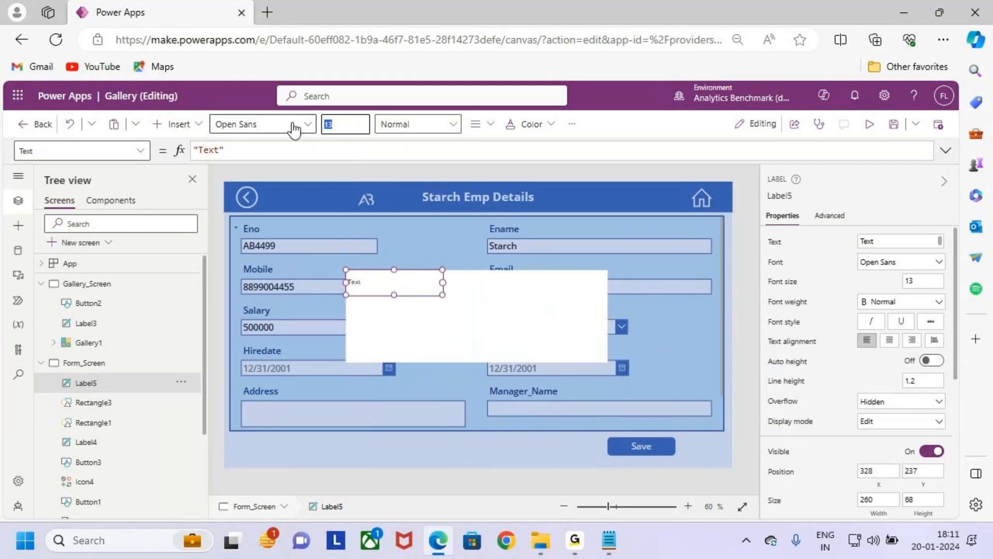
{"action": "type", "text": "24"}
{"action": "left_click", "coordinate": [450, 125]}
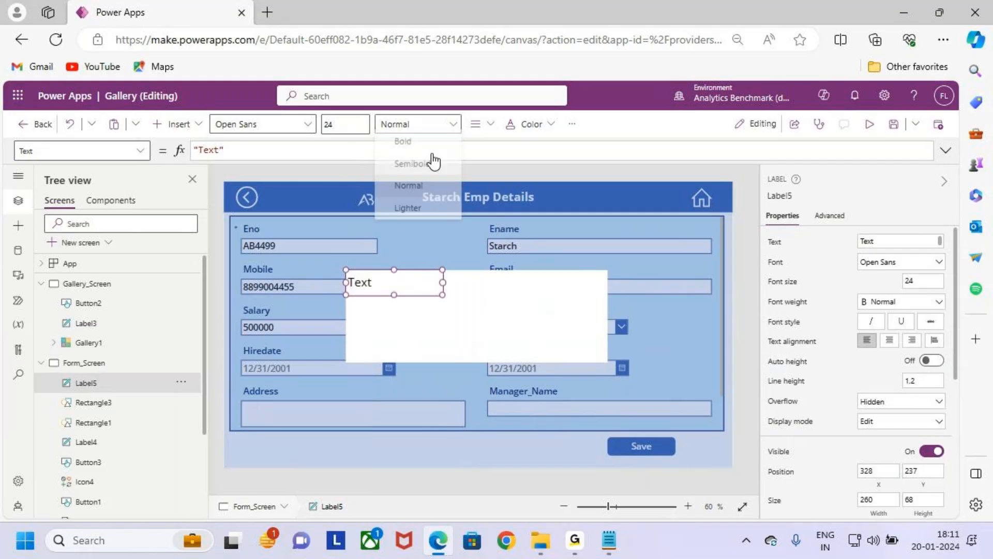
{"action": "left_click", "coordinate": [436, 149]}
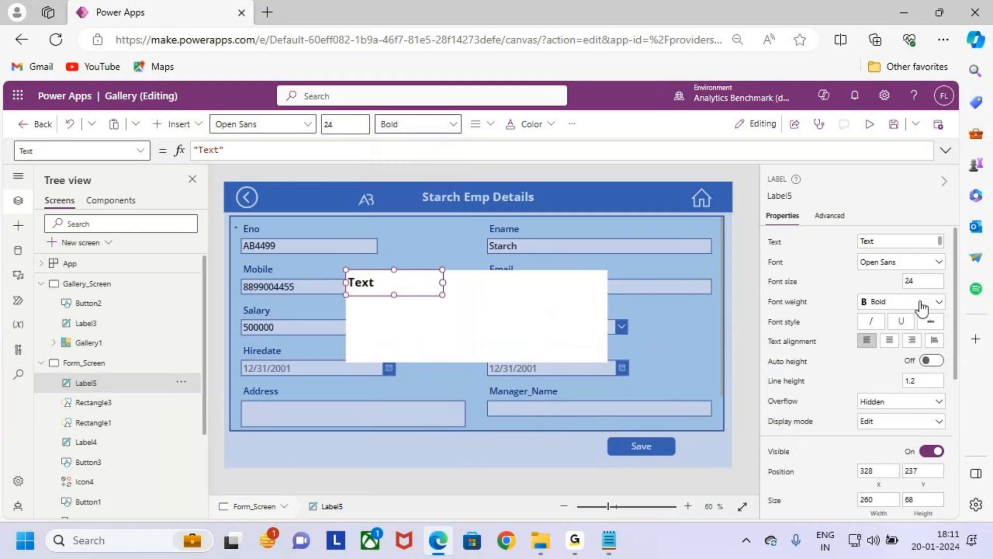
Set the title label's text to "Unsaved Data".
{"action": "left_click", "coordinate": [898, 243]}
{"action": "left_click", "coordinate": [383, 151]}
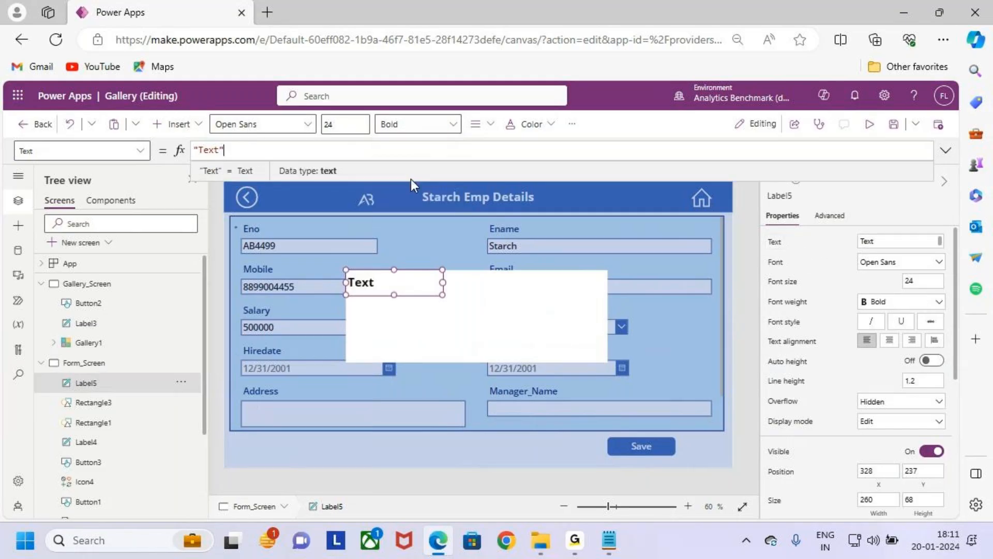
{"action": "double_click", "coordinate": [210, 150]}
{"action": "type", "text": "UnSaved"}
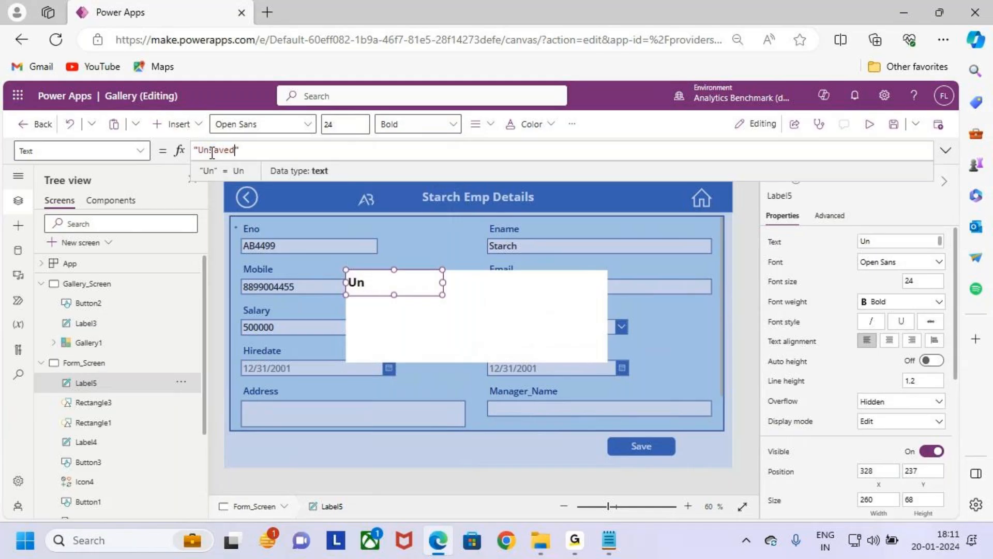
{"action": "type", "text": " data"}
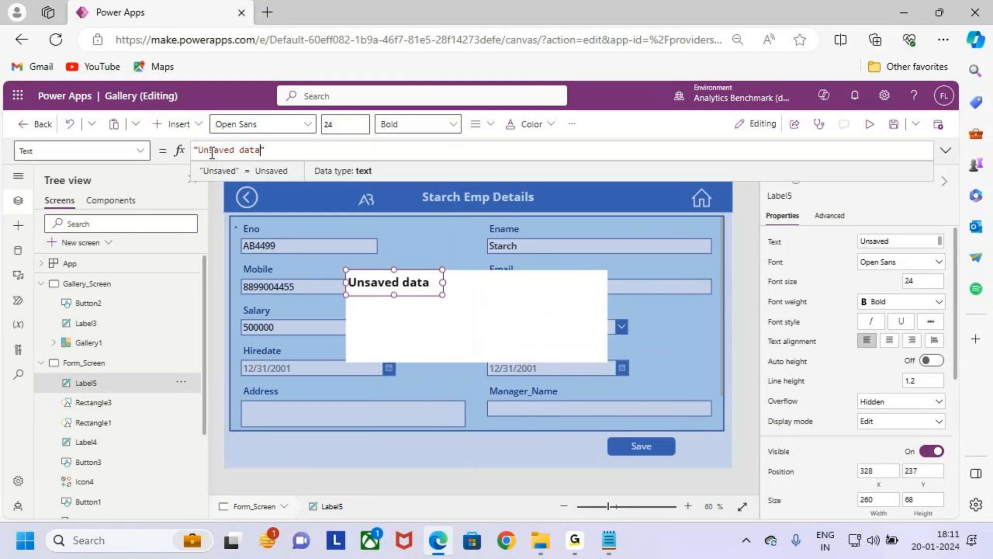
{"action": "left_click", "coordinate": [246, 150]}
{"action": "key", "text": "BackSpace"}
{"action": "type", "text": "D"}
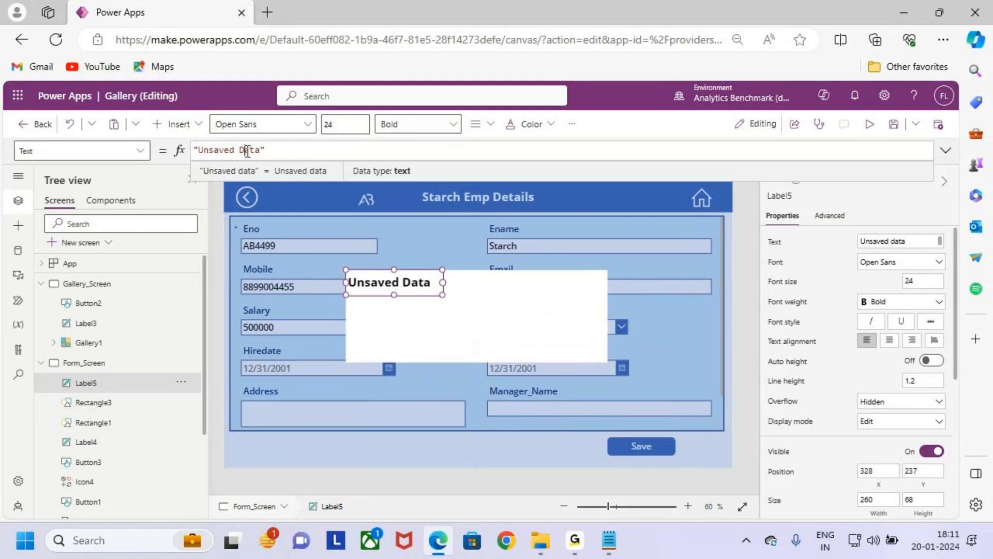
Insert a second text label spanning the white box's width just below the title.
{"action": "left_click", "coordinate": [485, 337]}
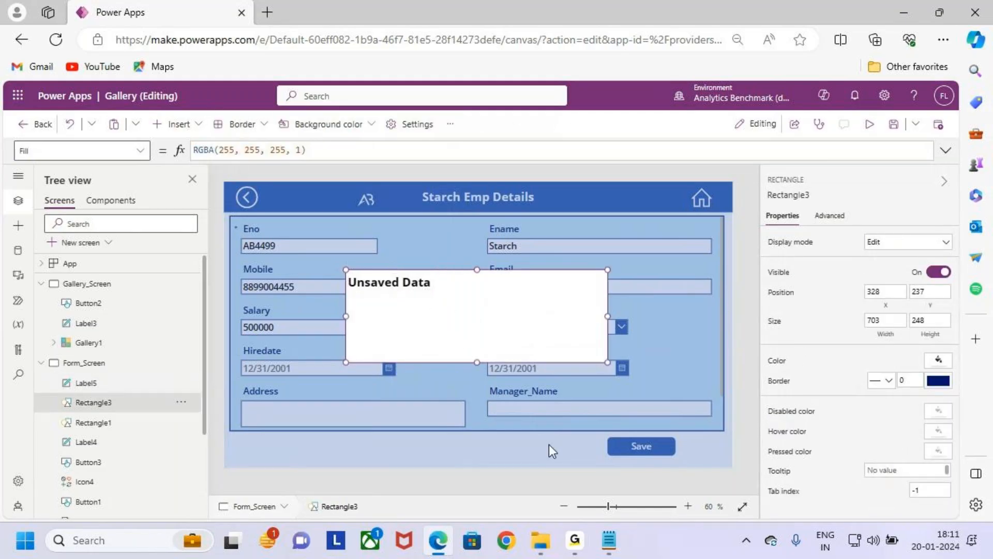
{"action": "left_click", "coordinate": [185, 130]}
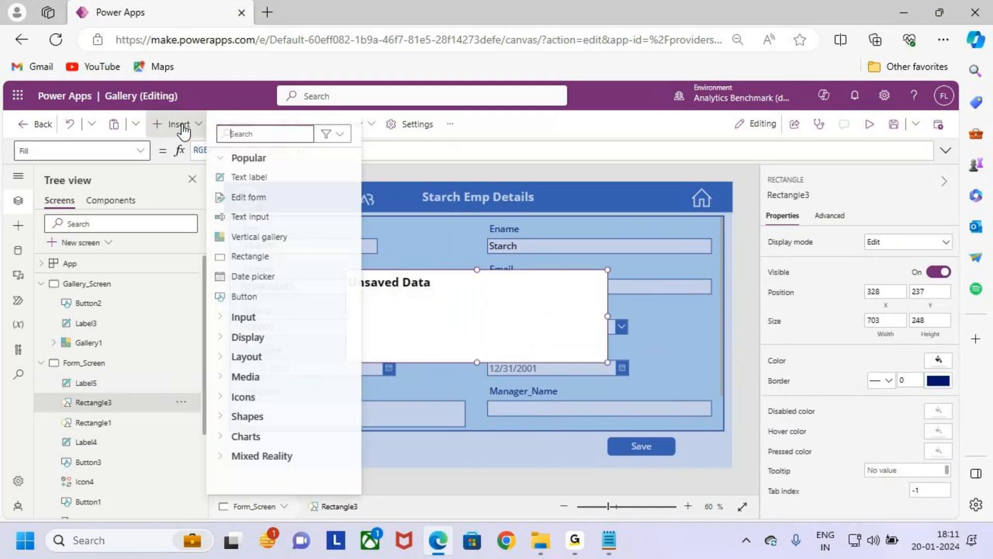
{"action": "left_click", "coordinate": [284, 178]}
{"action": "left_click_drag", "start_coordinate": [281, 193], "coordinate": [601, 327]}
{"action": "left_click_drag", "start_coordinate": [386, 327], "coordinate": [344, 327]}
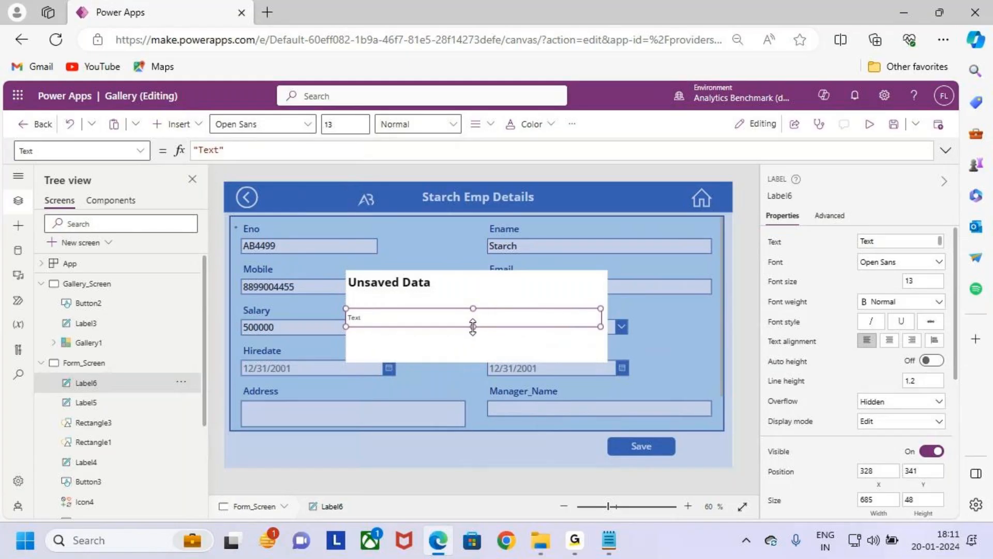
{"action": "left_click_drag", "start_coordinate": [473, 326], "coordinate": [473, 330]}
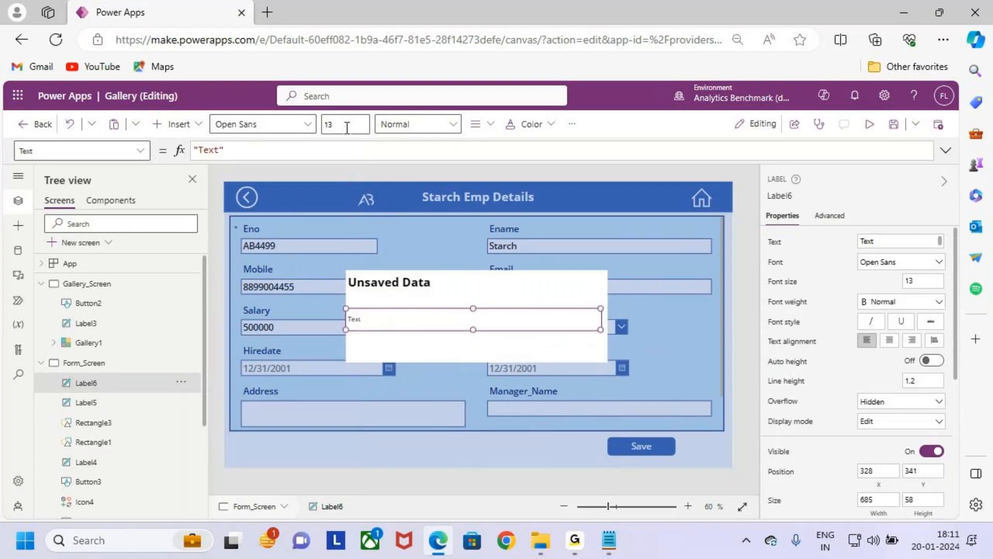
Set the second label's font weight to Semibold and font size to 16.
{"action": "left_click", "coordinate": [433, 125]}
{"action": "left_click", "coordinate": [441, 164]}
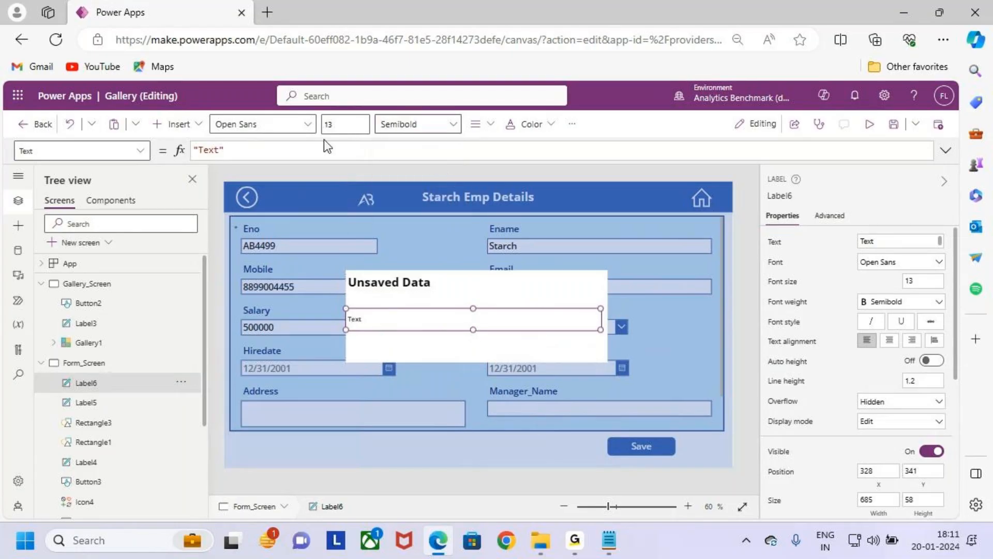
{"action": "double_click", "coordinate": [348, 125]}
{"action": "type", "text": "1"}
Set the second label's text to "The Form has Unsaved Data , Are you sure to Leave the Screen".
{"action": "left_click", "coordinate": [215, 150]}
{"action": "double_click", "coordinate": [211, 150]}
{"action": "type", "text": "The Form has Unsa"}
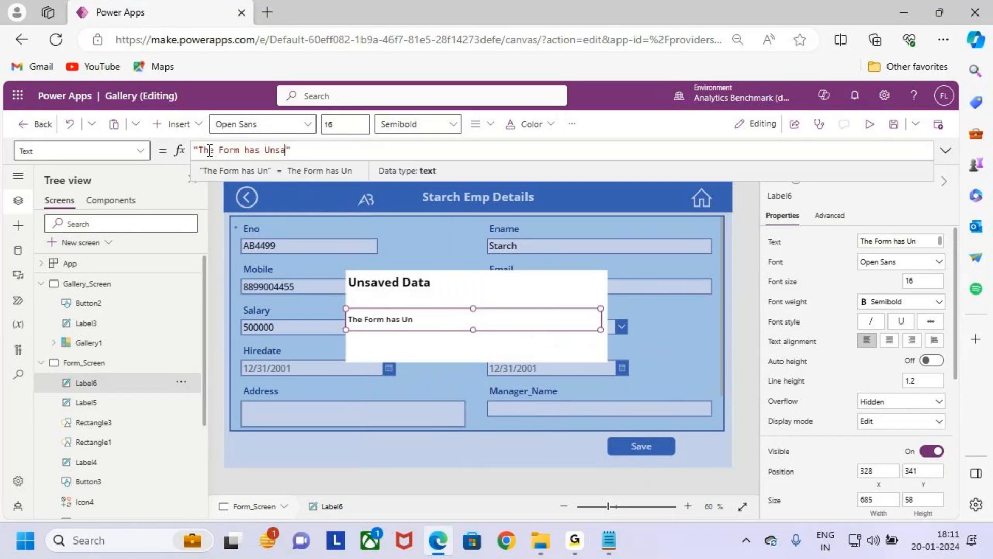
{"action": "type", "text": "ved data"}
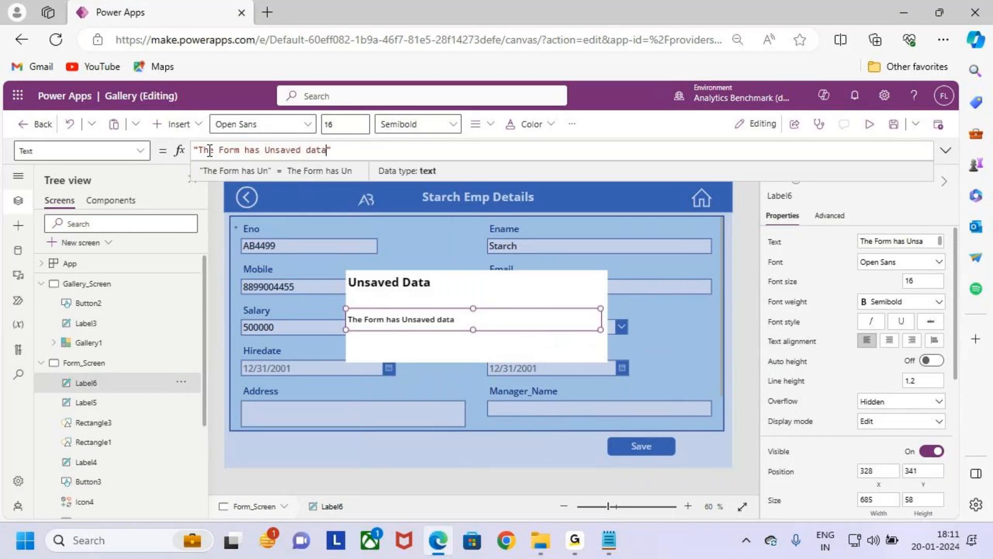
{"action": "key", "text": "BackSpace"}
{"action": "key", "text": "BackSpace"}
{"action": "key", "text": "BackSpace"}
{"action": "key", "text": "BackSpace"}
{"action": "key", "text": "BackSpace"}
{"action": "key", "text": "BackSpace"}
{"action": "key", "text": "BackSpace"}
{"action": "key", "text": "BackSpace"}
{"action": "key", "text": "BackSpace"}
{"action": "key", "text": "BackSpace"}
{"action": "key", "text": "BackSpace"}
{"action": "key", "text": "BackSpace"}
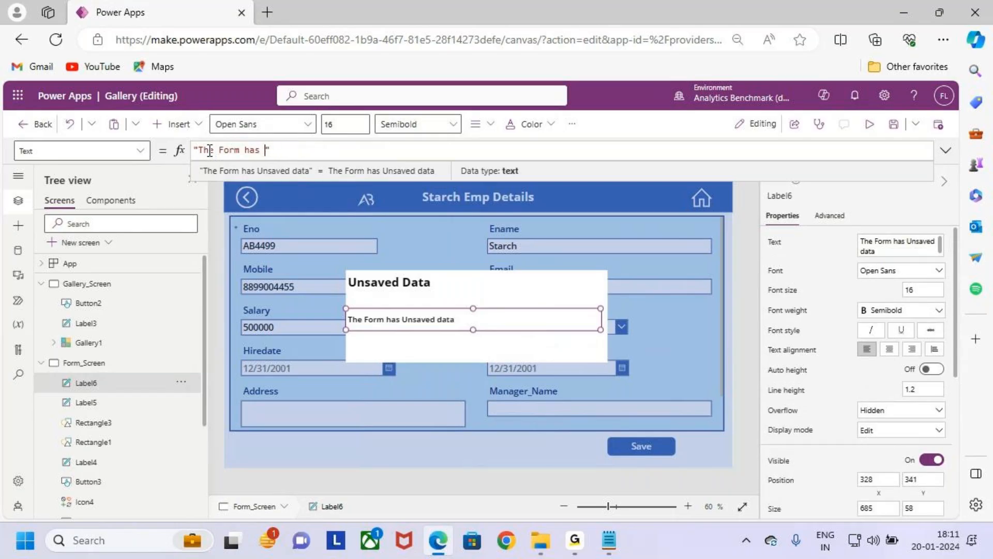
{"action": "type", "text": "s Unsaved Data ,"}
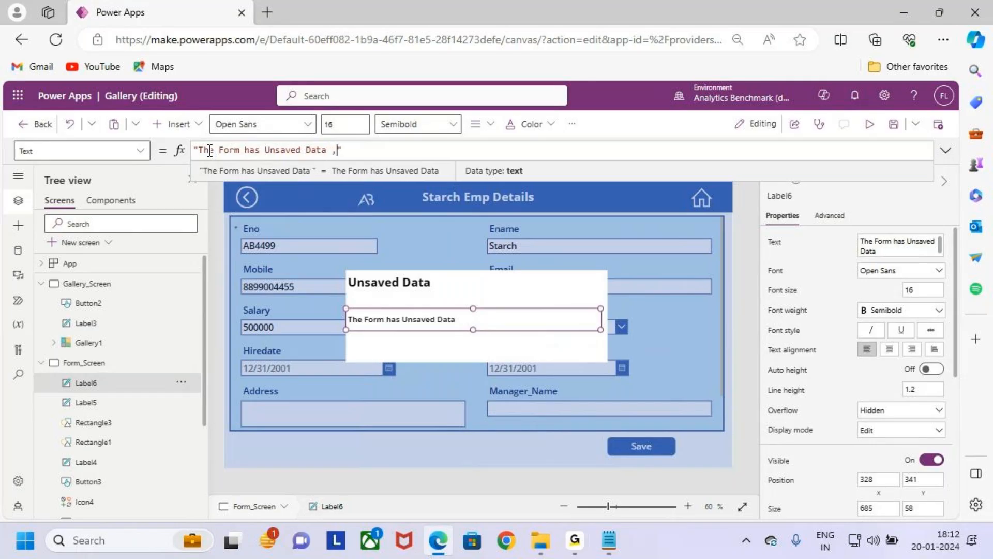
{"action": "key", "text": "BackSpace"}
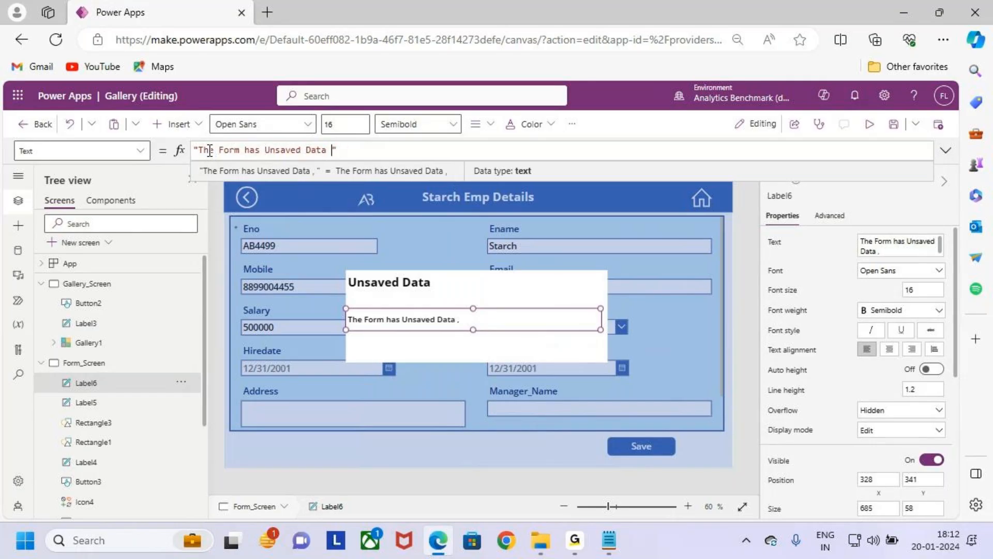
{"action": "type", "text": ", Are "}
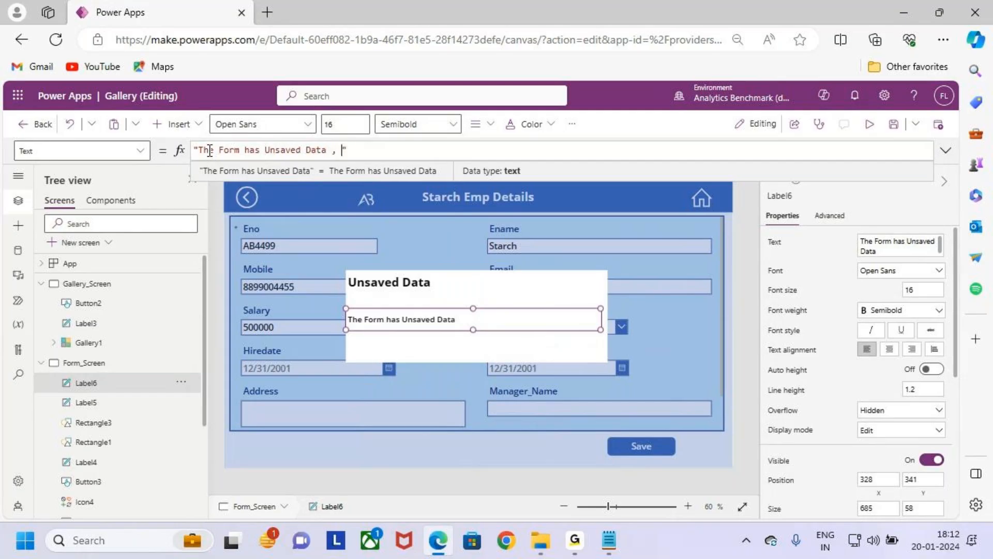
{"action": "type", "text": "you sure t"}
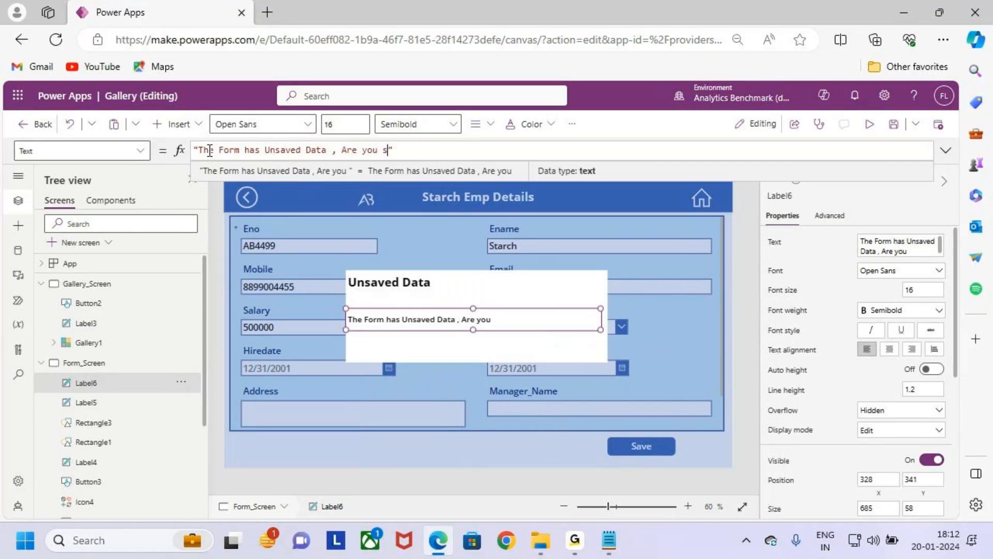
{"action": "type", "text": "o Leave"}
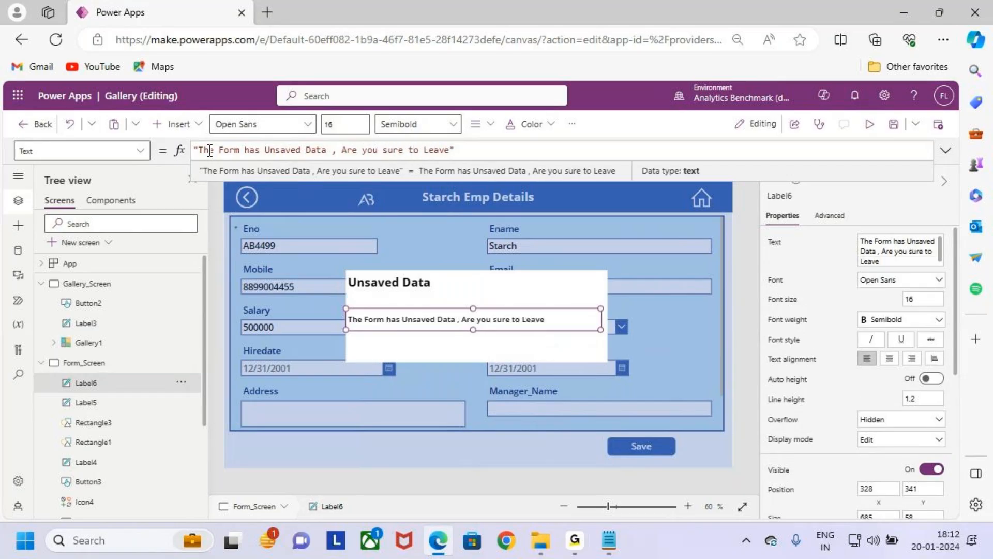
{"action": "type", "text": " the Screen"}
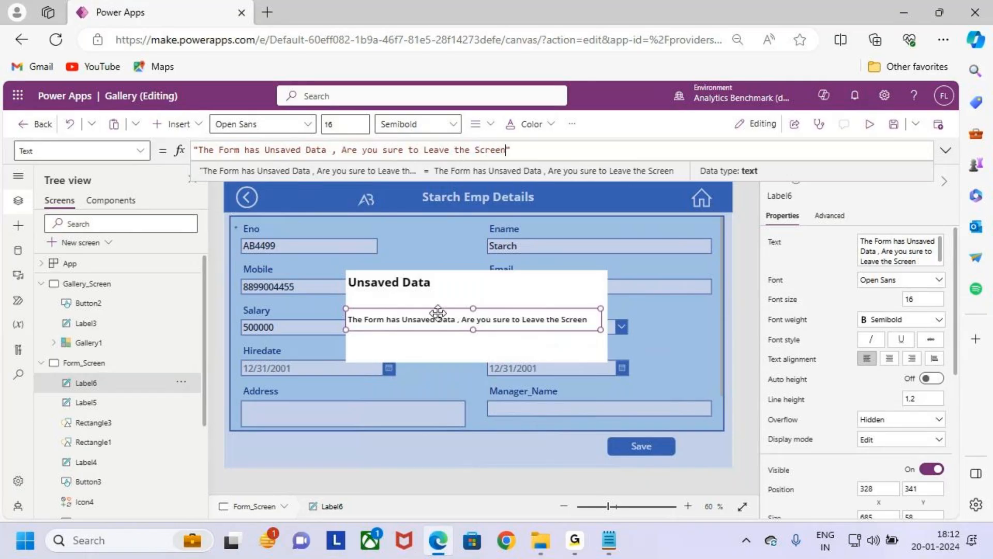
{"action": "left_click_drag", "start_coordinate": [468, 317], "coordinate": [466, 315]}
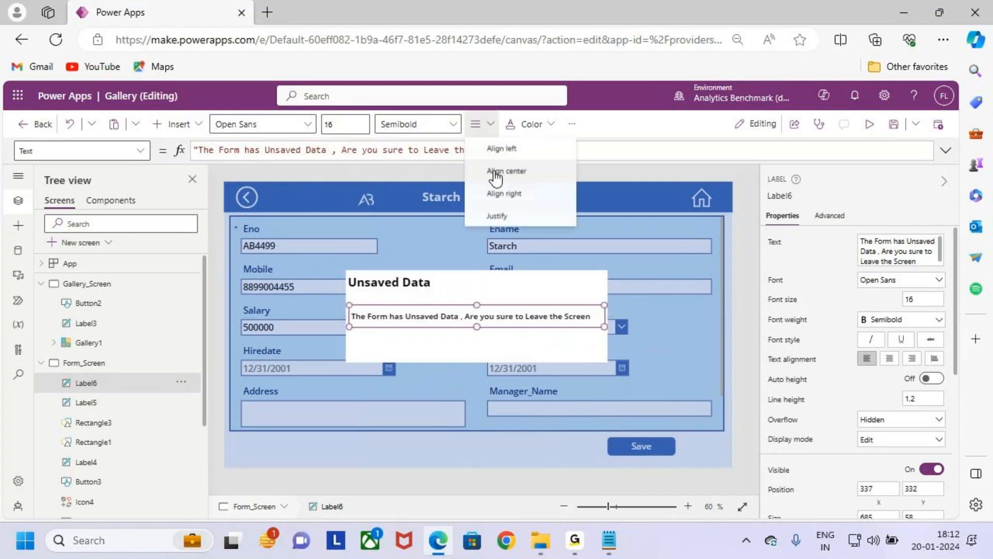
Center-align the message label's text.
{"action": "key", "text": "ctrl+e"}
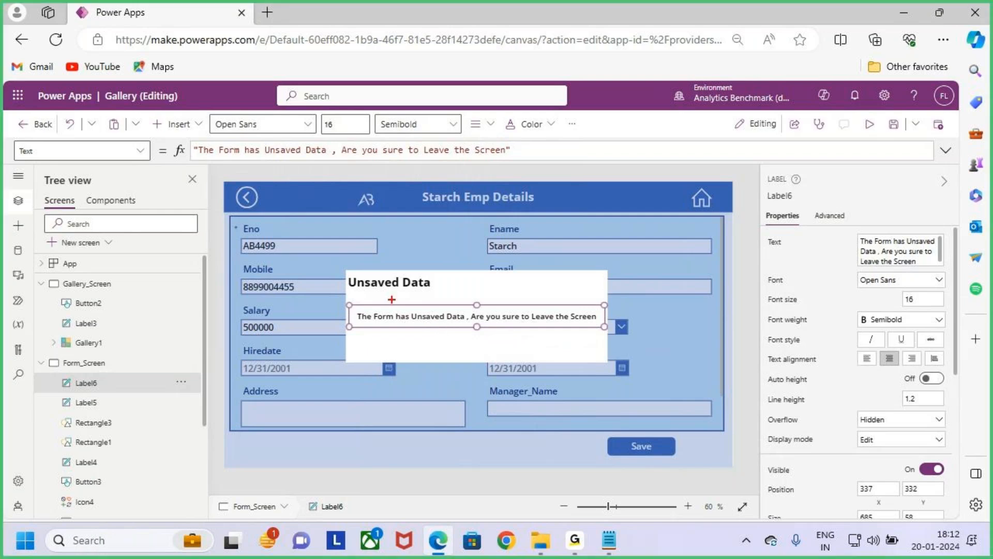
{"action": "left_click_drag", "start_coordinate": [403, 251], "coordinate": [386, 286]}
{"action": "left_click_drag", "start_coordinate": [496, 285], "coordinate": [487, 310]}
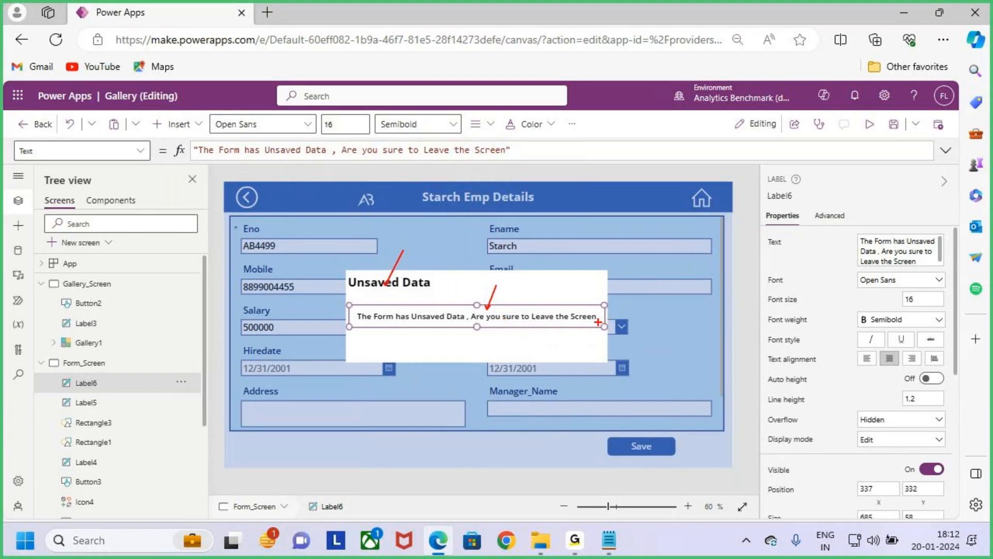
Extend the white dialog box's bottom edge slightly downward.
{"action": "left_click", "coordinate": [505, 336]}
{"action": "left_click", "coordinate": [663, 356]}
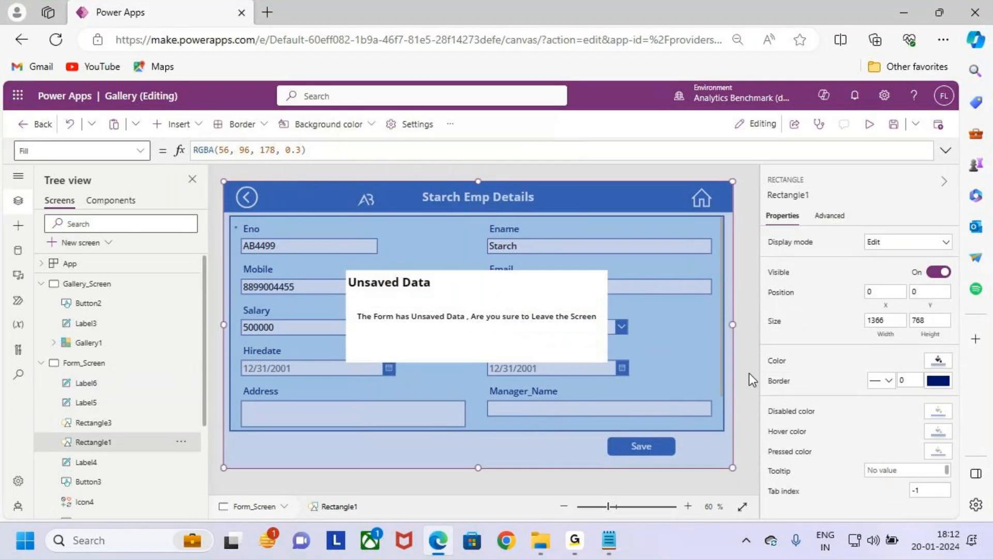
{"action": "left_click", "coordinate": [749, 374]}
{"action": "left_click", "coordinate": [536, 313]}
{"action": "left_click_drag", "start_coordinate": [532, 317], "coordinate": [528, 315]}
{"action": "left_click", "coordinate": [515, 348]}
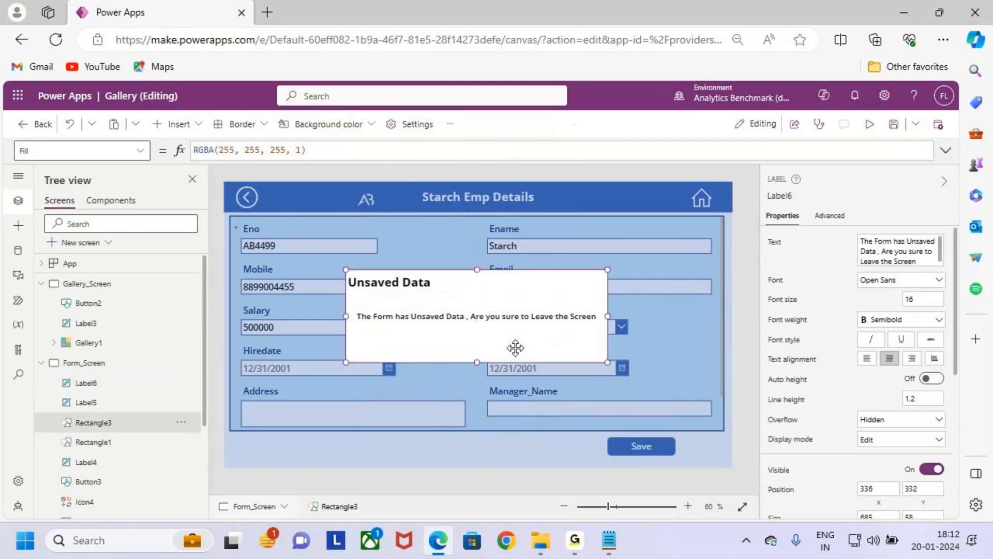
{"action": "left_click_drag", "start_coordinate": [479, 364], "coordinate": [477, 367]}
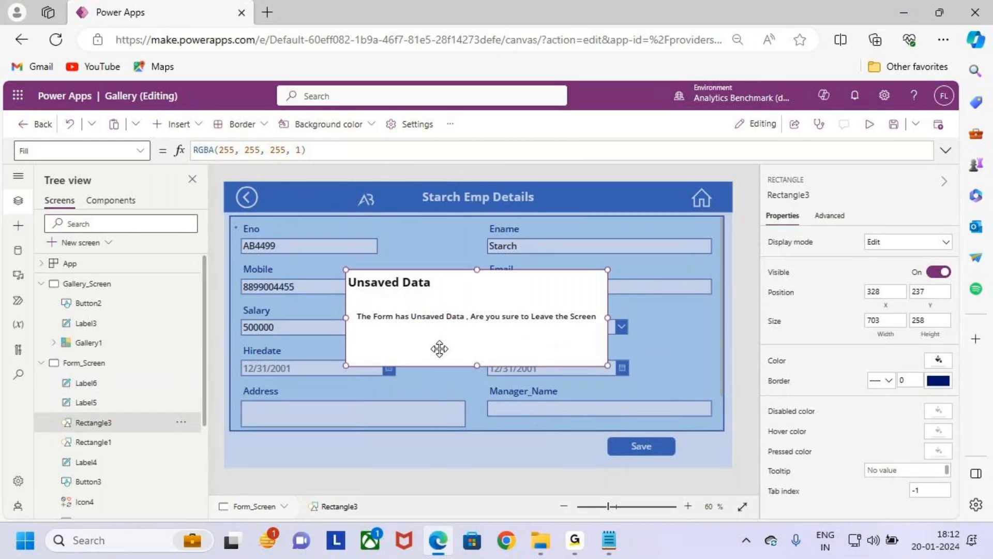
Insert a button inside the white box below the message and set its text to "Yes".
{"action": "left_click", "coordinate": [178, 124]}
{"action": "left_click", "coordinate": [267, 299]}
{"action": "left_click_drag", "start_coordinate": [264, 209], "coordinate": [439, 352]}
{"action": "left_click", "coordinate": [879, 241]}
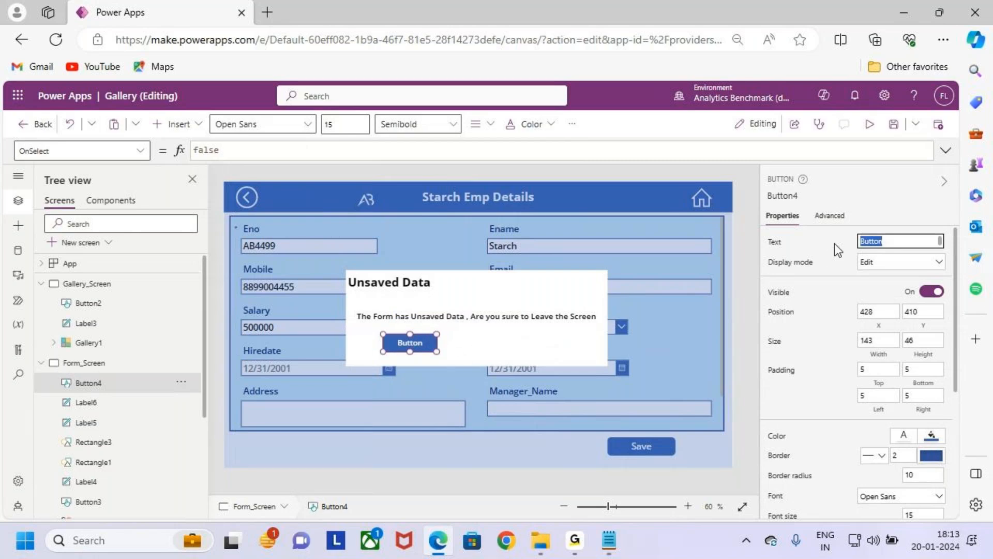
{"action": "type", "text": "Yes"}
Fill the Yes button with green.
{"action": "left_click", "coordinate": [932, 437]}
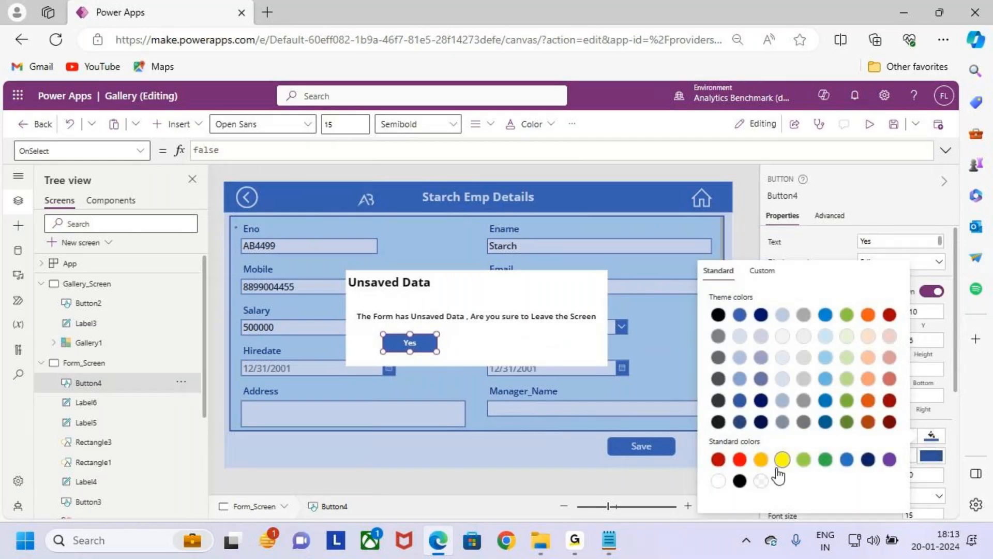
{"action": "left_click", "coordinate": [830, 462]}
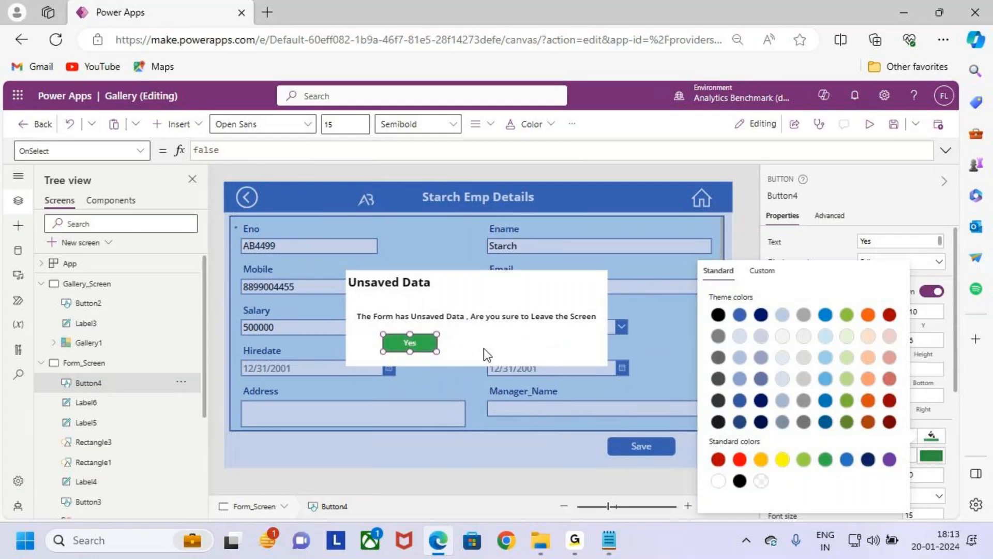
{"action": "left_click", "coordinate": [801, 245]}
Set the Yes button's border radius to 20.
{"action": "scroll", "coordinate": [437, 356], "scroll_direction": "up", "scroll_amount": 1}
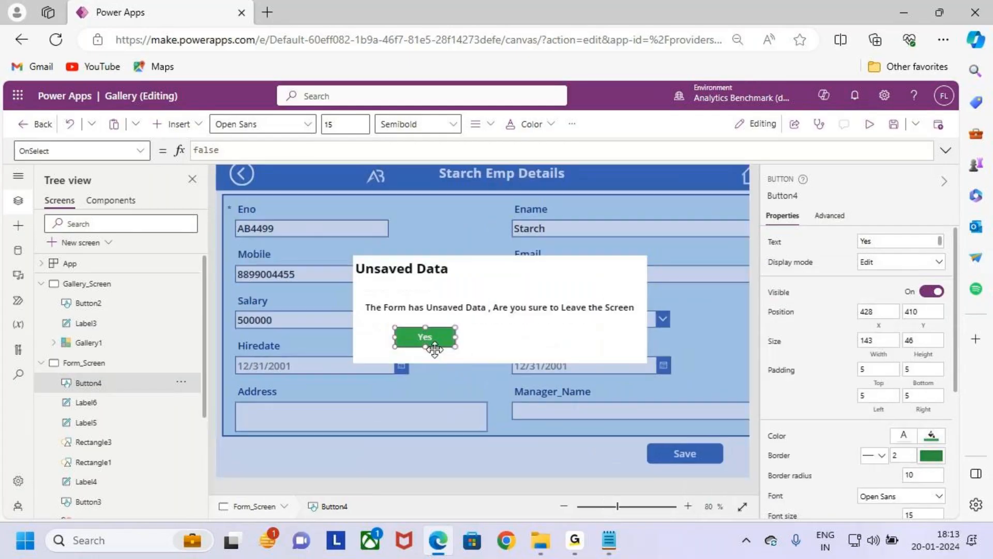
{"action": "scroll", "coordinate": [437, 354], "scroll_direction": "up", "scroll_amount": 3}
{"action": "left_click", "coordinate": [543, 406]}
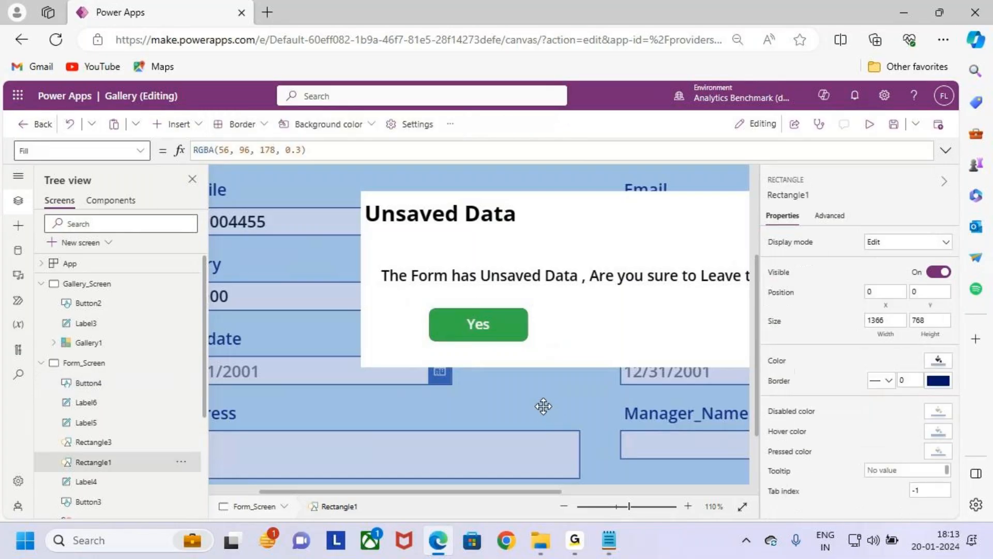
{"action": "left_click", "coordinate": [115, 390]}
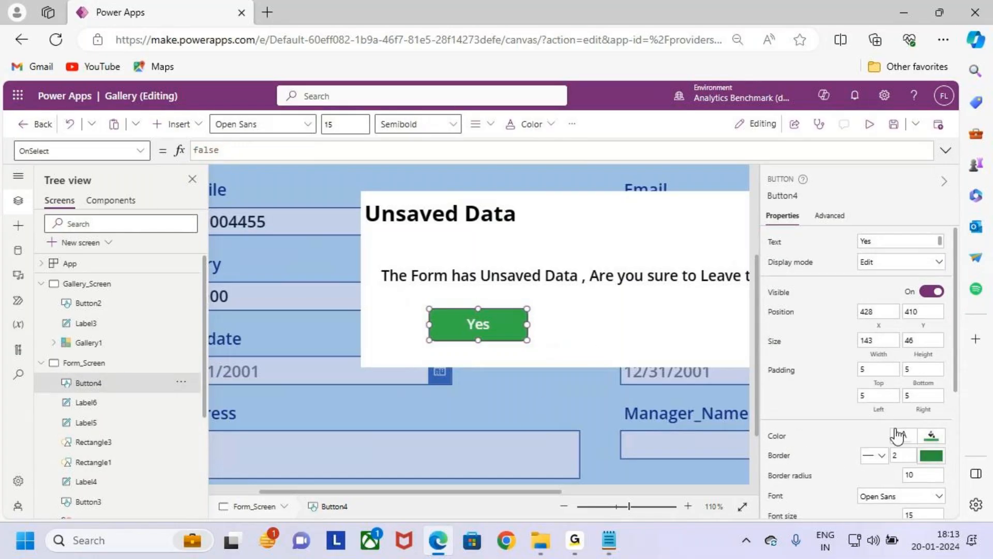
{"action": "scroll", "coordinate": [900, 429], "scroll_direction": "down", "scroll_amount": 1}
{"action": "left_click", "coordinate": [930, 431]}
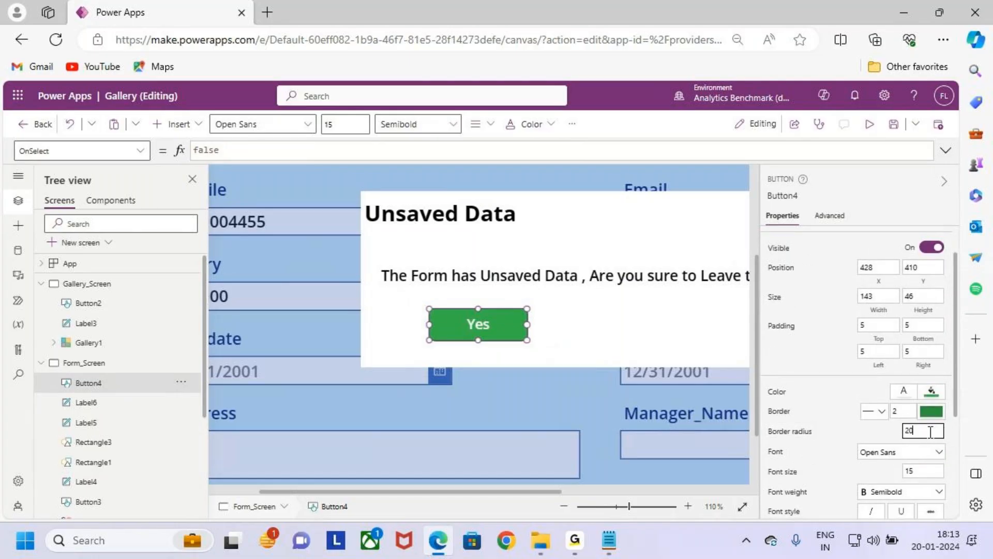
Resize the Yes button slightly smaller, to about 133 wide.
{"action": "left_click", "coordinate": [483, 418]}
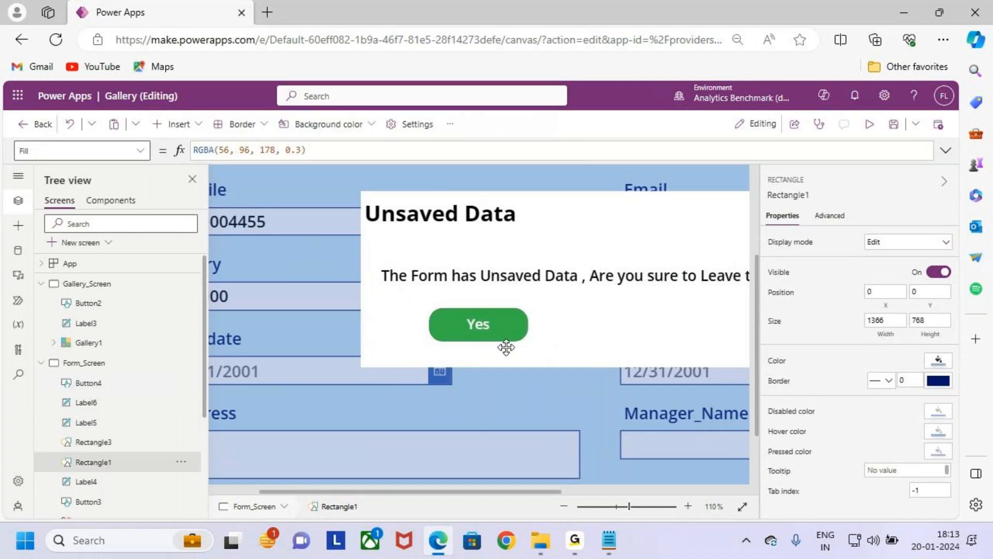
{"action": "left_click", "coordinate": [88, 383]}
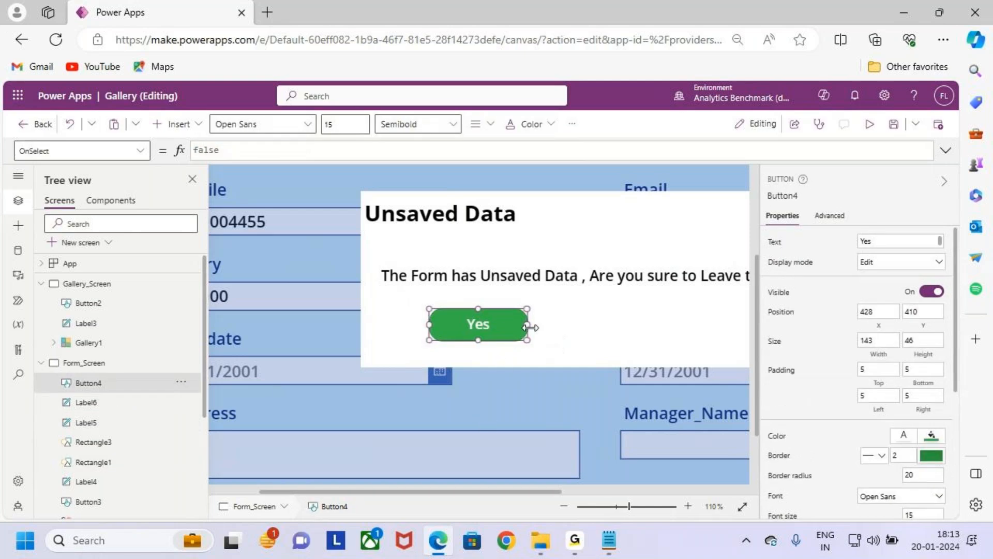
{"action": "left_click_drag", "start_coordinate": [528, 326], "coordinate": [476, 345]}
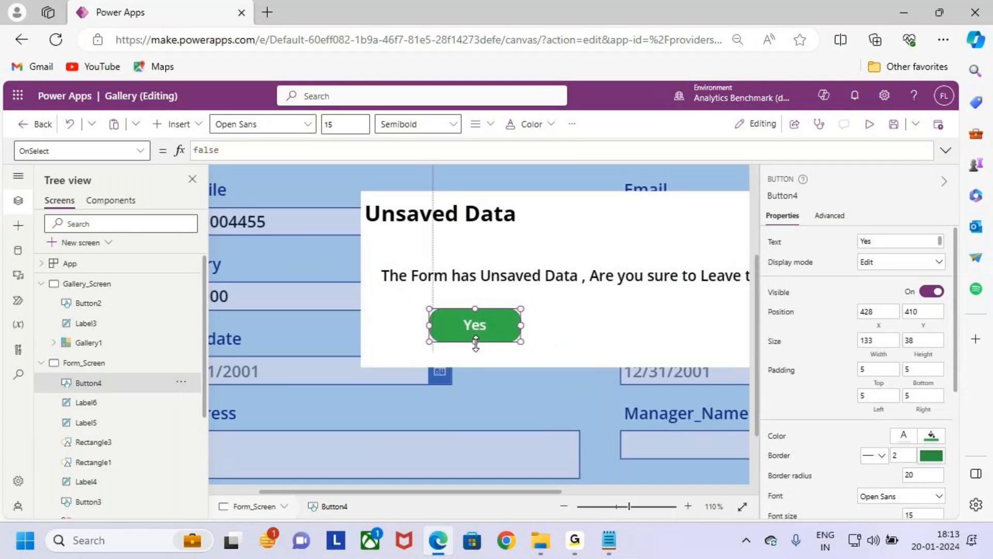
Paste a copy of the Yes button and move it to the right, level with the original.
{"action": "left_click", "coordinate": [644, 328]}
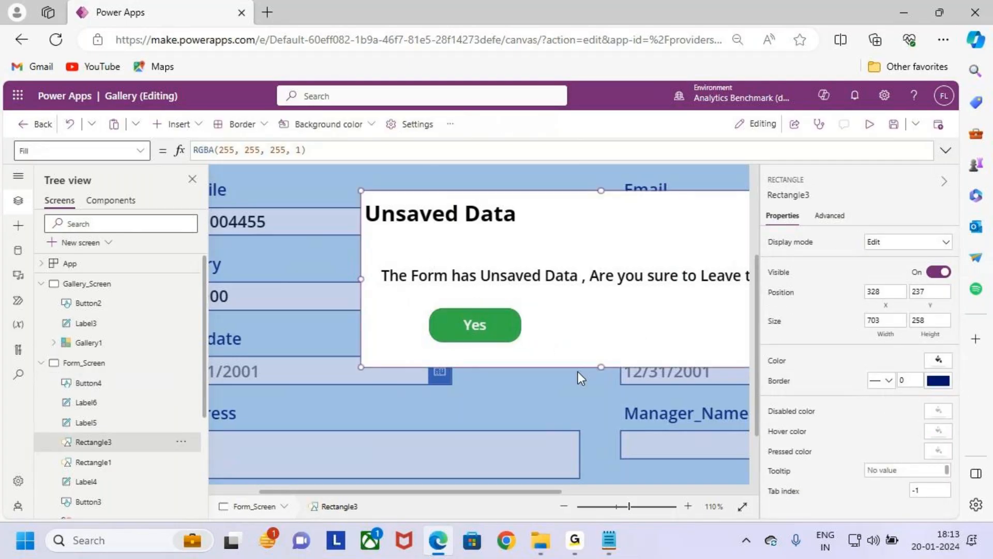
{"action": "left_click_drag", "start_coordinate": [472, 491], "coordinate": [543, 491]}
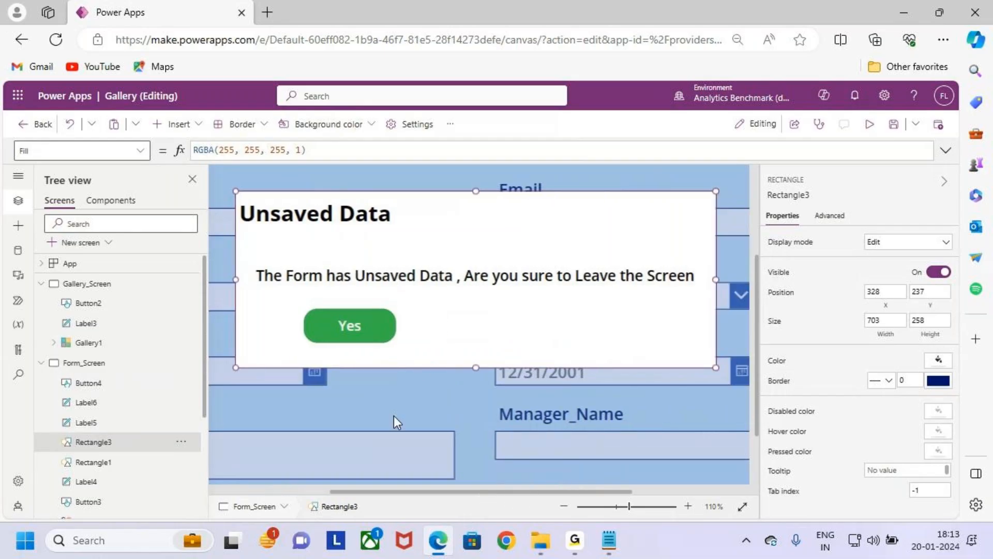
{"action": "left_click", "coordinate": [178, 383]}
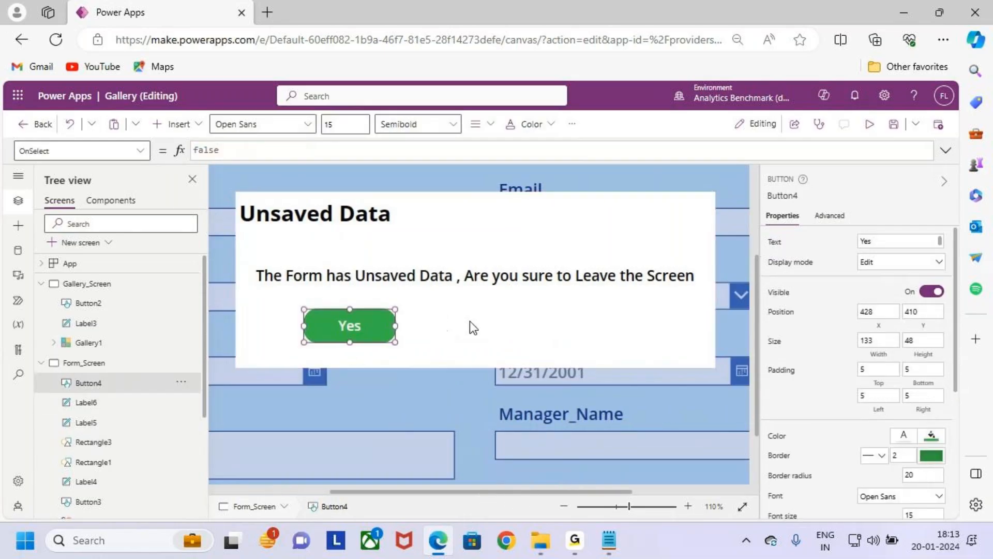
{"action": "key", "text": "ctrl+v"}
{"action": "left_click_drag", "start_coordinate": [367, 340], "coordinate": [558, 330]}
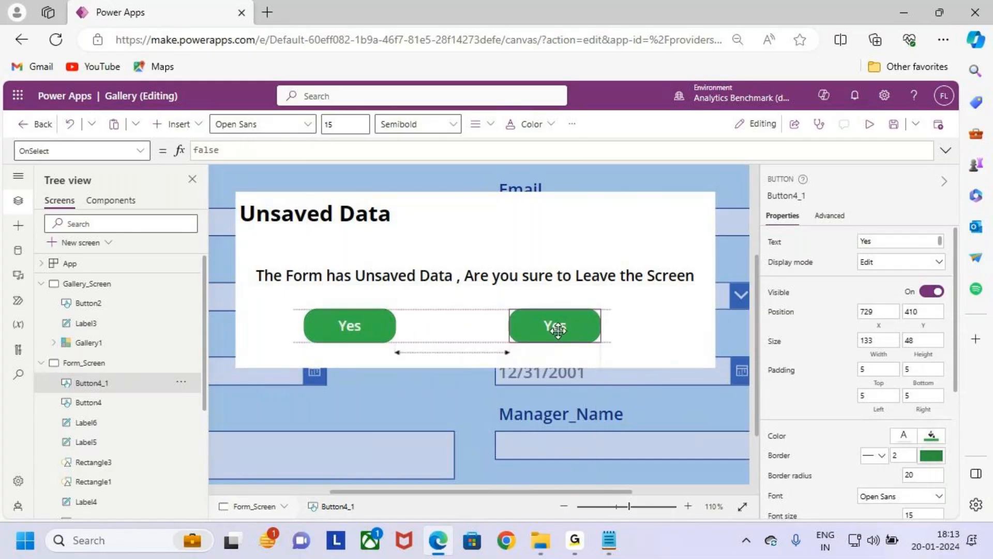
Set the copied button's text to "No".
{"action": "left_click", "coordinate": [875, 241]}
{"action": "key", "text": "ctrl+a"}
{"action": "type", "text": "N"}
{"action": "key", "text": "BackSpace"}
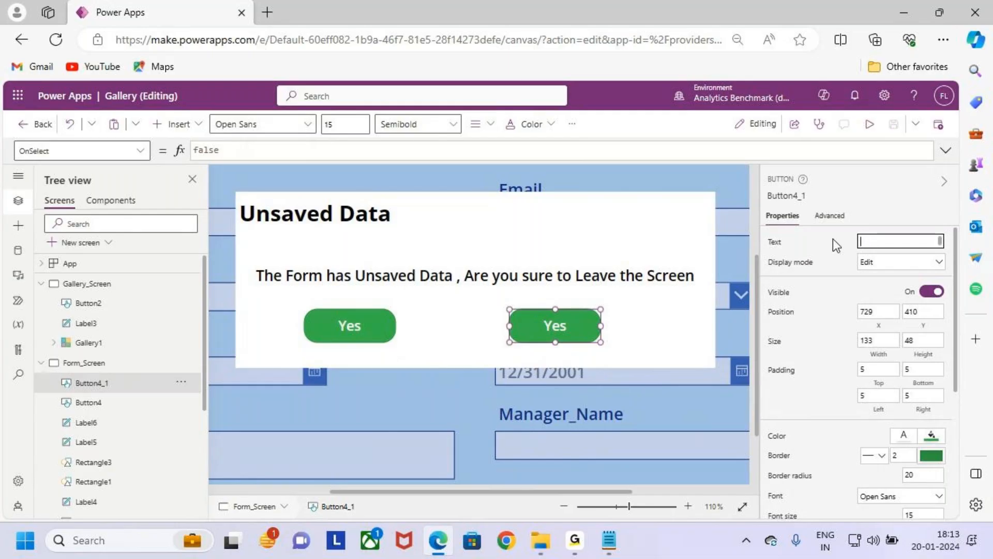
{"action": "type", "text": "No"}
Fill the No button with orange.
{"action": "left_click", "coordinate": [932, 436]}
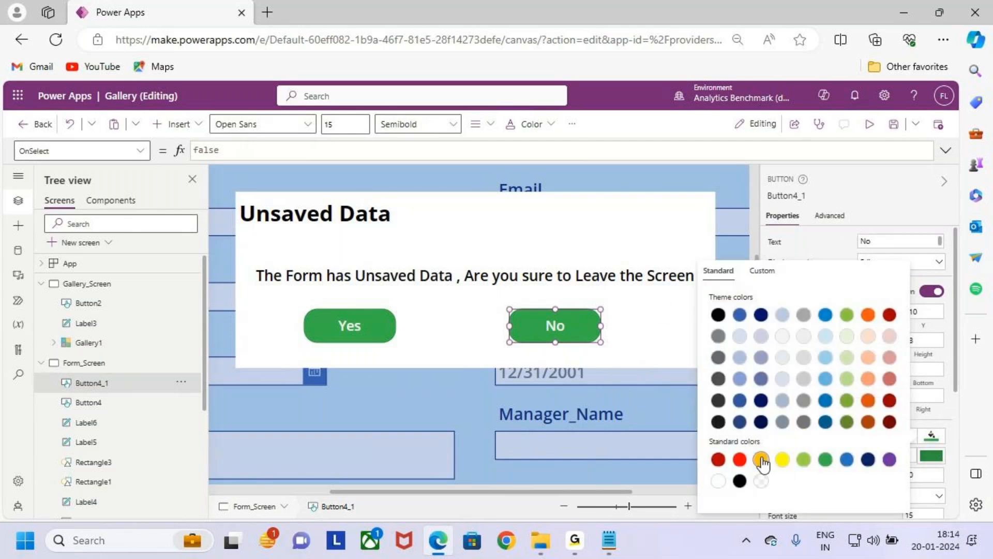
{"action": "left_click", "coordinate": [761, 461]}
{"action": "left_click", "coordinate": [643, 334]}
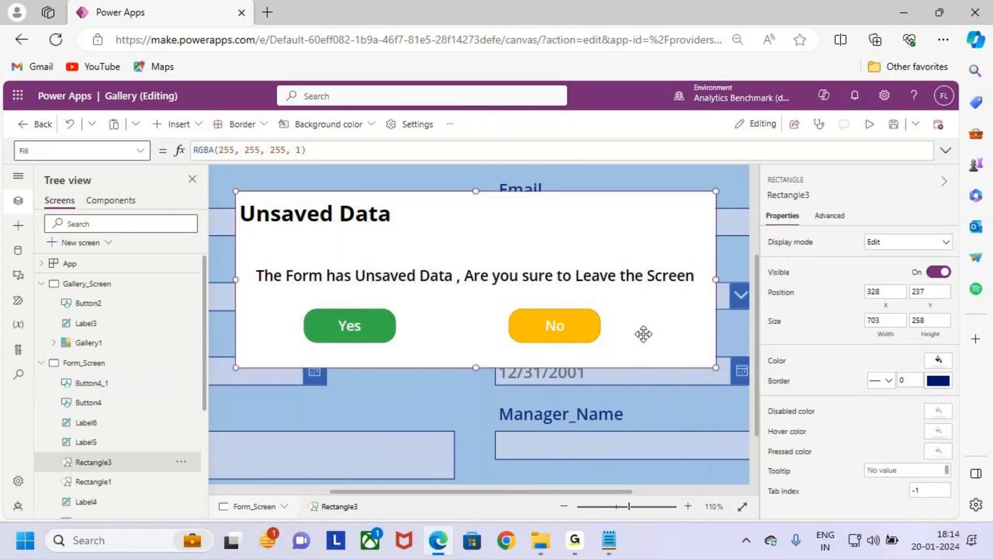
Move the message label up closer to the title.
{"action": "scroll", "coordinate": [600, 349], "scroll_direction": "down", "scroll_amount": 2}
{"action": "scroll", "coordinate": [602, 351], "scroll_direction": "down", "scroll_amount": 3}
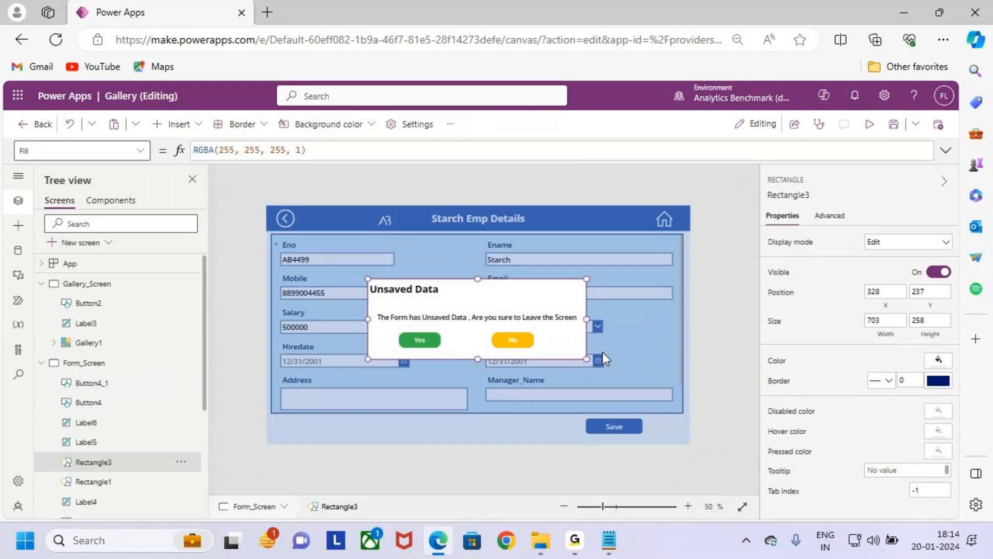
{"action": "scroll", "coordinate": [602, 352], "scroll_direction": "up", "scroll_amount": 1}
{"action": "left_click", "coordinate": [707, 480]}
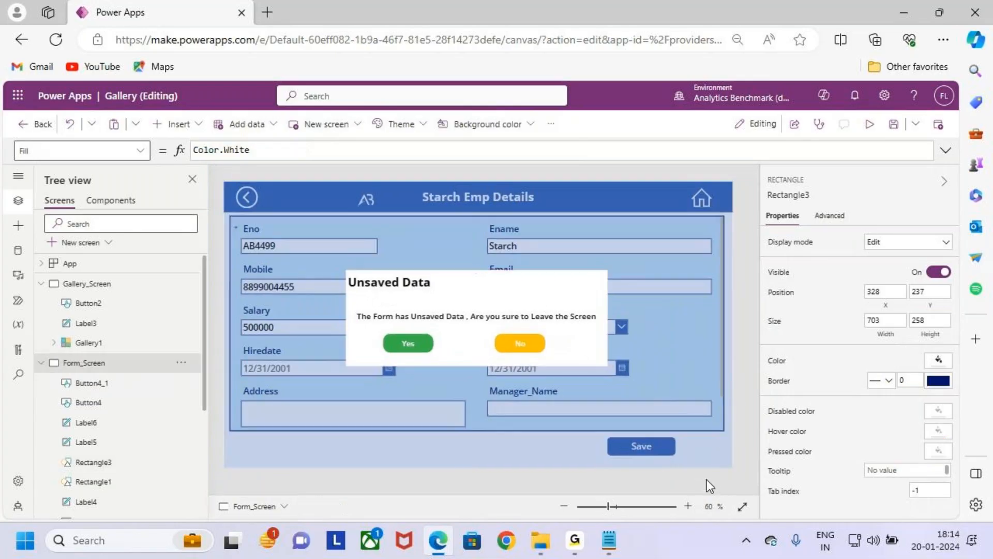
{"action": "left_click", "coordinate": [535, 317]}
{"action": "left_click_drag", "start_coordinate": [492, 320], "coordinate": [492, 309]}
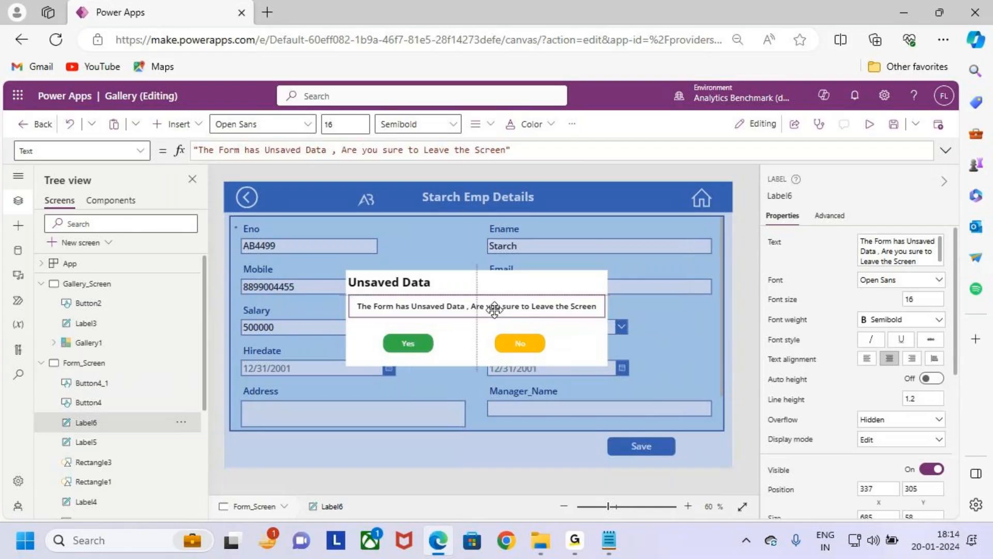
{"action": "left_click", "coordinate": [707, 452]}
{"action": "key", "text": "ctrl+2"}
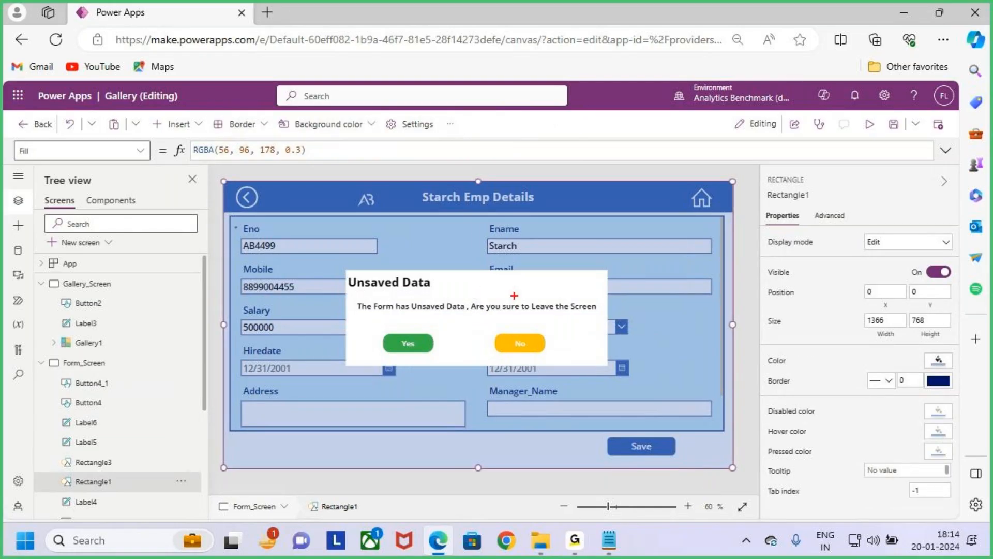
{"action": "mouse_move", "coordinate": [497, 153]}
{"action": "left_mouse_down"}
{"action": "mouse_move", "coordinate": [515, 195]}
{"action": "mouse_move", "coordinate": [488, 249]}
{"action": "left_mouse_up"}
{"action": "left_click_drag", "start_coordinate": [236, 183], "coordinate": [263, 213]}
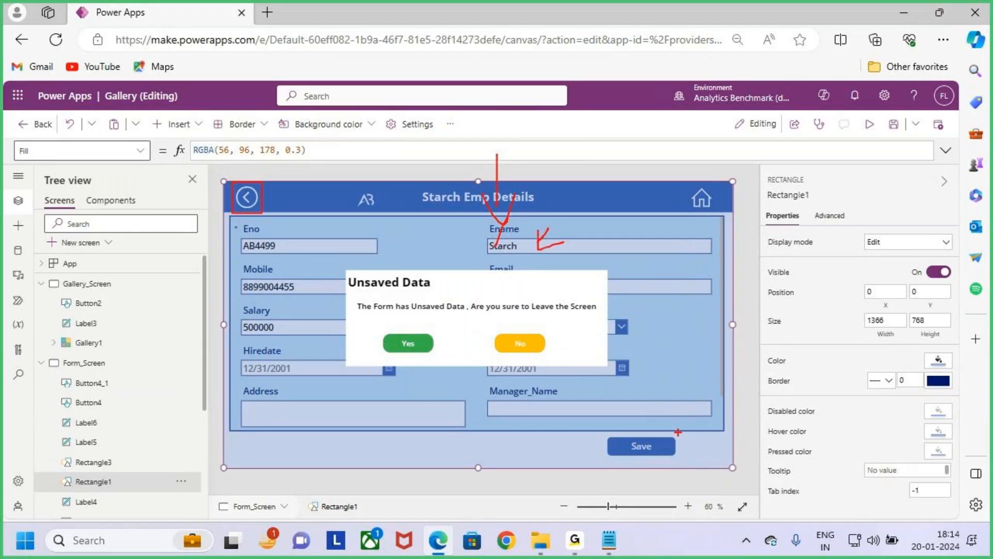
{"action": "mouse_move", "coordinate": [609, 436]}
{"action": "left_mouse_down"}
{"action": "mouse_move", "coordinate": [678, 460]}
{"action": "mouse_move", "coordinate": [687, 395]}
{"action": "left_mouse_up"}
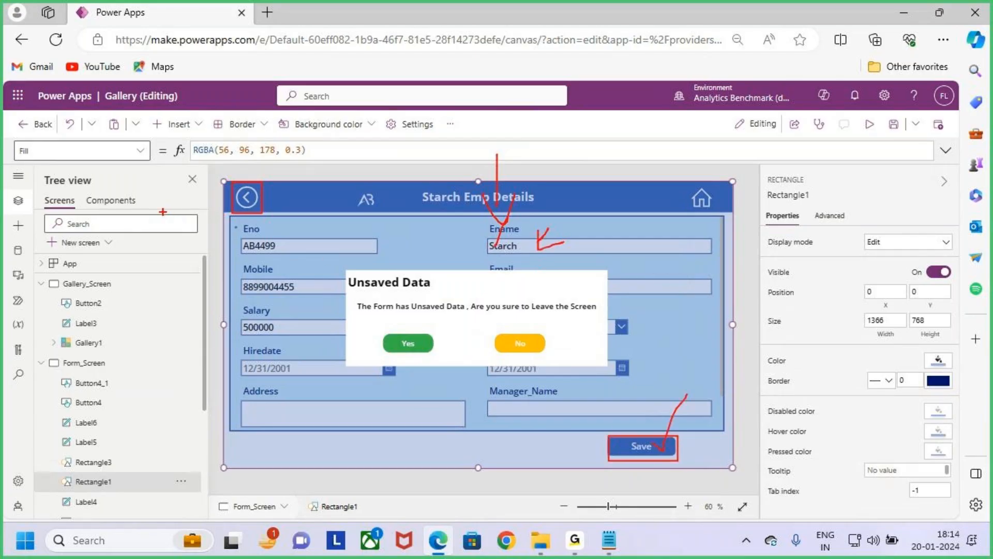
{"action": "left_click_drag", "start_coordinate": [258, 194], "coordinate": [289, 150]}
{"action": "mouse_move", "coordinate": [221, 179]}
{"action": "left_mouse_down"}
{"action": "mouse_move", "coordinate": [607, 449]}
{"action": "mouse_move", "coordinate": [734, 468]}
{"action": "left_mouse_up"}
{"action": "key", "text": "Escape"}
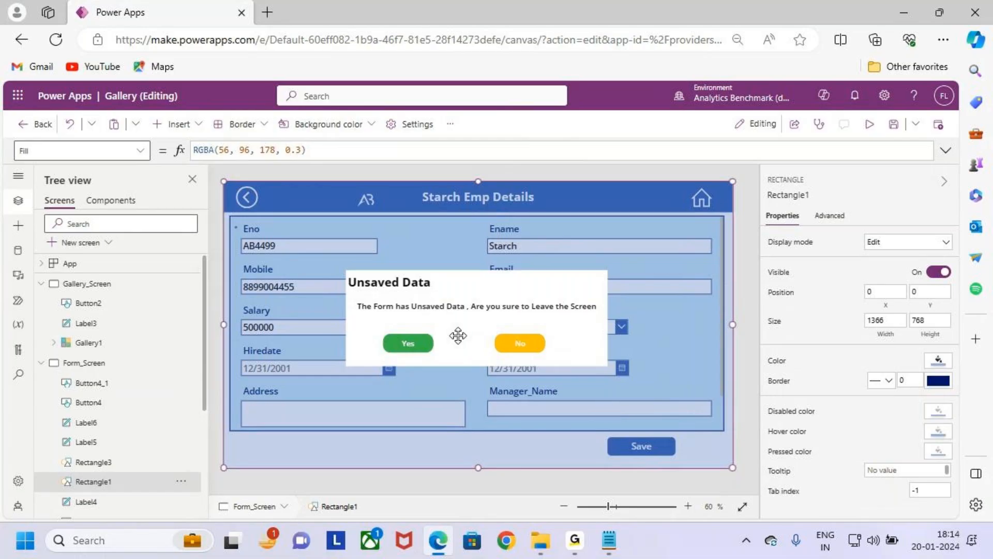
{"action": "scroll", "coordinate": [457, 337], "scroll_direction": "up", "scroll_amount": 2}
{"action": "key", "text": "ctrl+2"}
{"action": "mouse_move", "coordinate": [330, 277]}
{"action": "left_mouse_down"}
{"action": "mouse_move", "coordinate": [374, 280]}
{"action": "mouse_move", "coordinate": [454, 314]}
{"action": "mouse_move", "coordinate": [642, 314]}
{"action": "left_mouse_up"}
{"action": "key", "text": "Escape"}
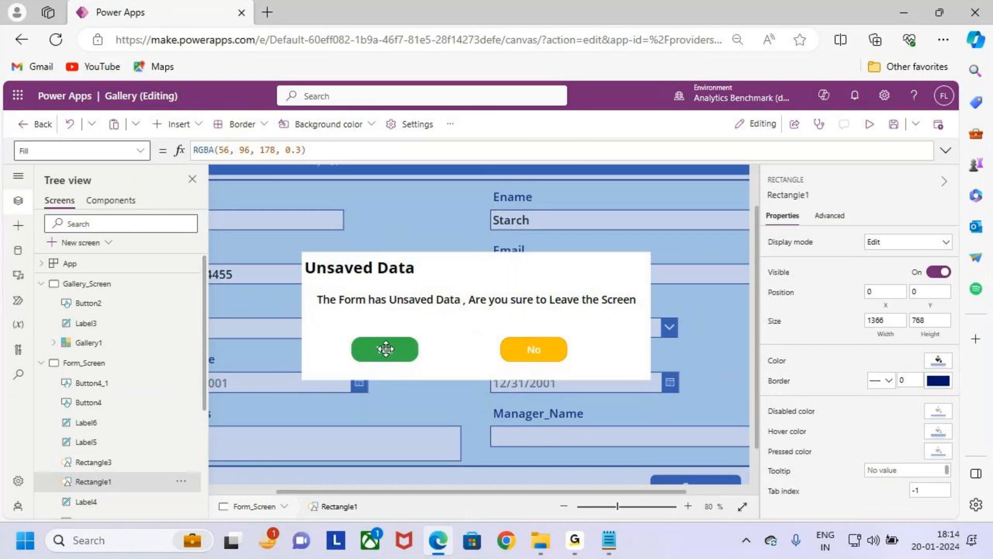
{"action": "key", "text": "ctrl+2"}
{"action": "left_click_drag", "start_coordinate": [359, 341], "coordinate": [389, 354]}
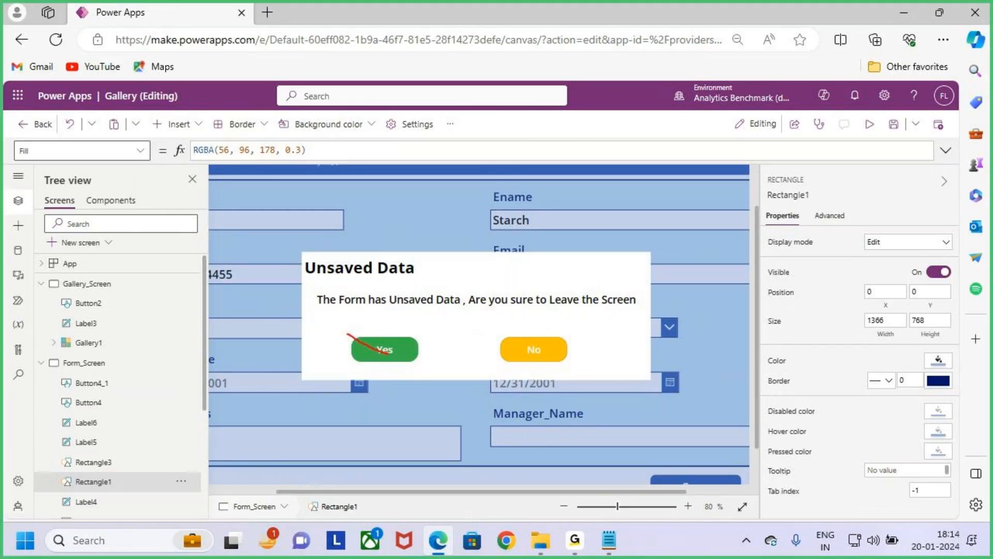
{"action": "left_click_drag", "start_coordinate": [340, 328], "coordinate": [428, 369]}
{"action": "left_click_drag", "start_coordinate": [492, 334], "coordinate": [570, 365]}
{"action": "key", "text": "Escape"}
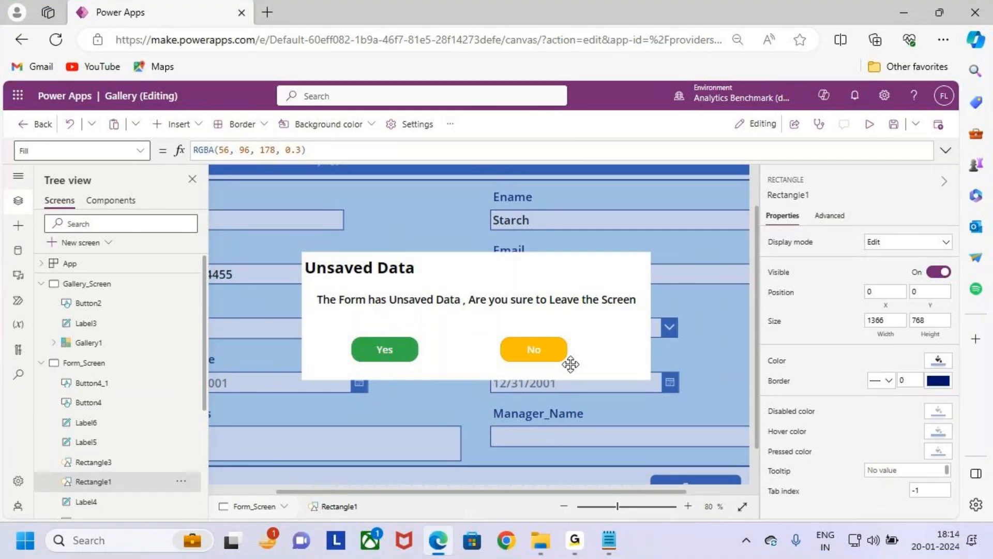
{"action": "scroll", "coordinate": [586, 328], "scroll_direction": "down", "scroll_amount": 3}
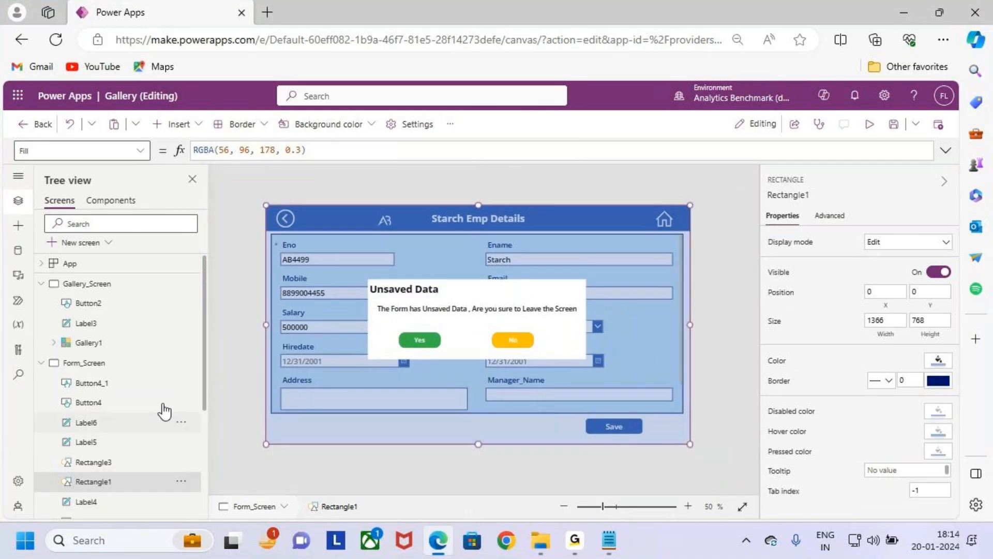
{"action": "key", "text": "ctrl+2"}
{"action": "mouse_move", "coordinate": [278, 203]}
{"action": "left_mouse_down"}
{"action": "mouse_move", "coordinate": [299, 233]}
{"action": "mouse_move", "coordinate": [691, 435]}
{"action": "left_mouse_up"}
{"action": "key", "text": "Escape"}
Rename the copied button in the tree view to "No Button".
{"action": "left_click", "coordinate": [116, 384]}
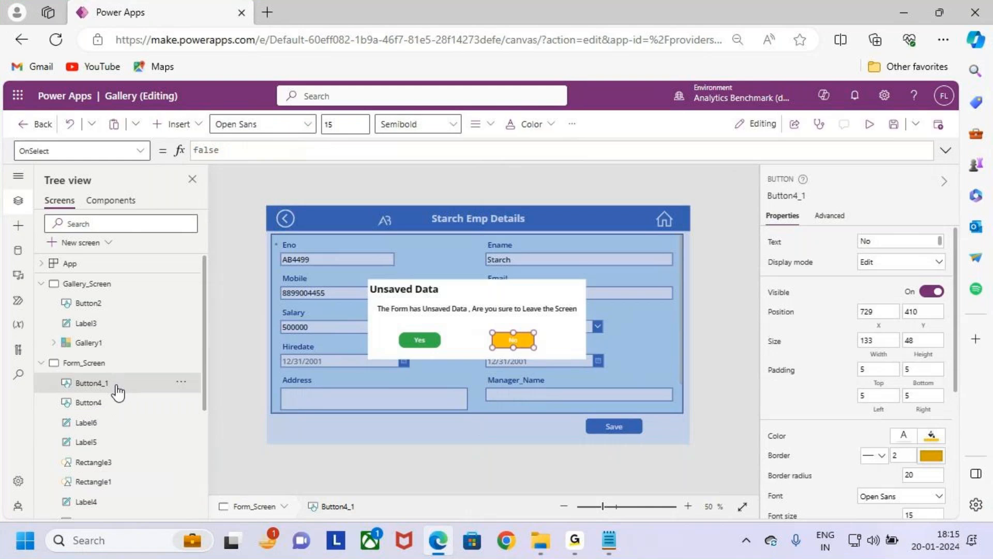
{"action": "double_click", "coordinate": [117, 386]}
{"action": "type", "text": "No"}
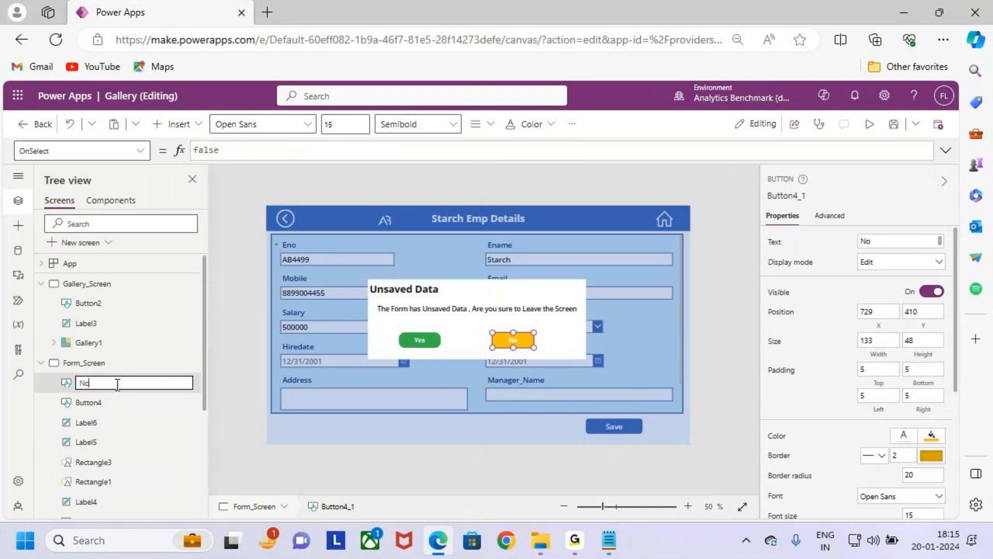
{"action": "type", "text": " Button"}
Rename the original button to "Yes Button".
{"action": "left_click", "coordinate": [108, 399]}
{"action": "double_click", "coordinate": [109, 401]}
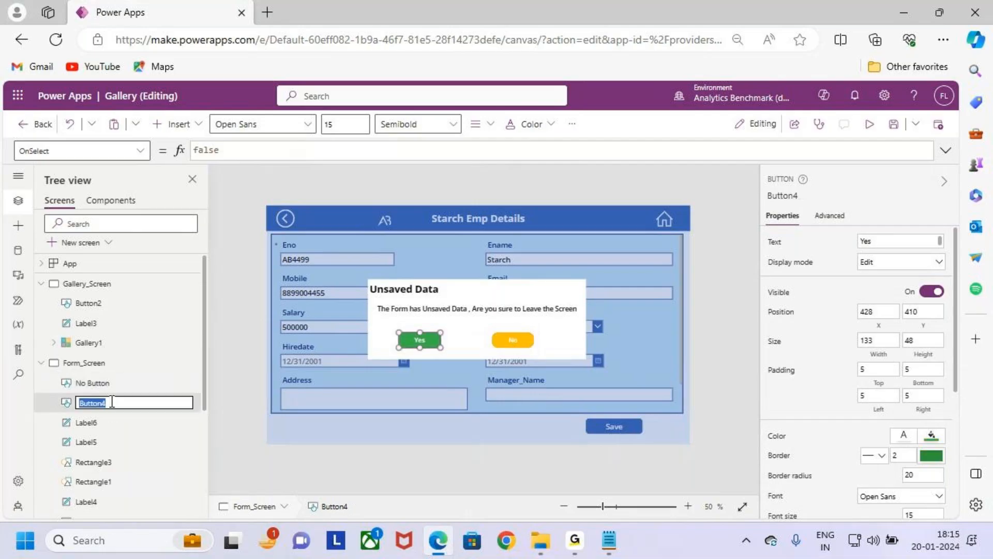
{"action": "type", "text": "Yes Button"}
{"action": "key", "text": "Return"}
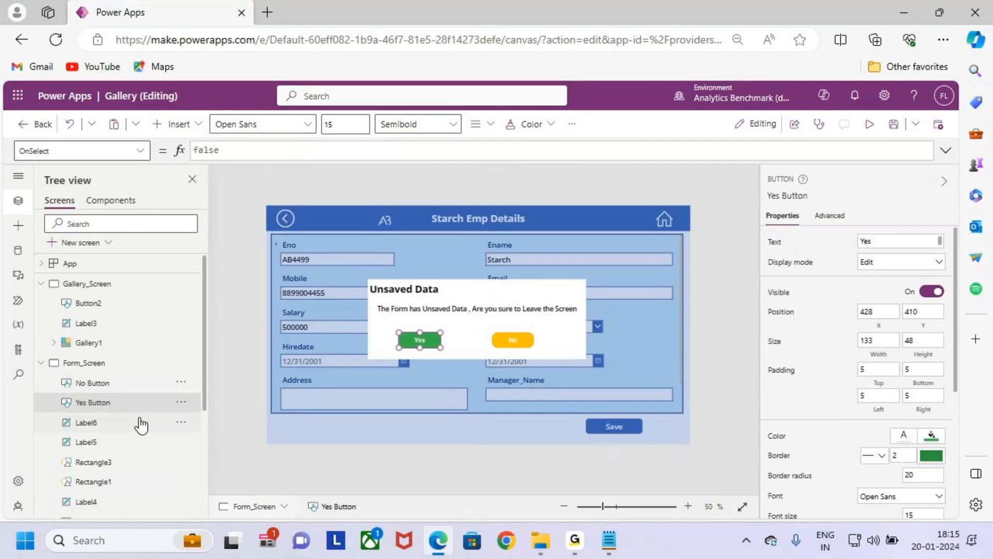
Select the two buttons, two labels and two rectangles of the popup and group them together.
{"action": "left_click", "coordinate": [106, 385]}
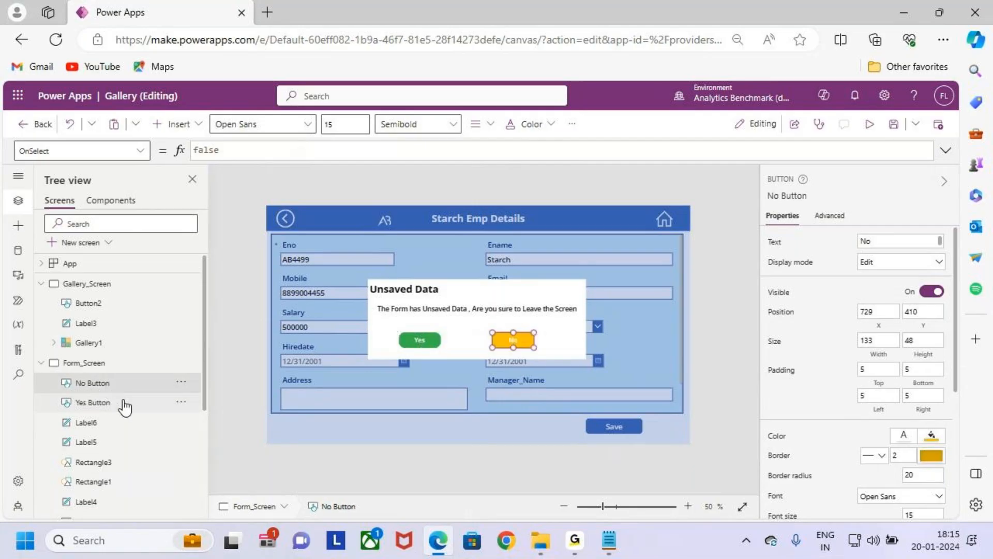
{"action": "left_click", "coordinate": [124, 408], "text": "ctrl"}
{"action": "left_click", "coordinate": [113, 426], "text": "ctrl"}
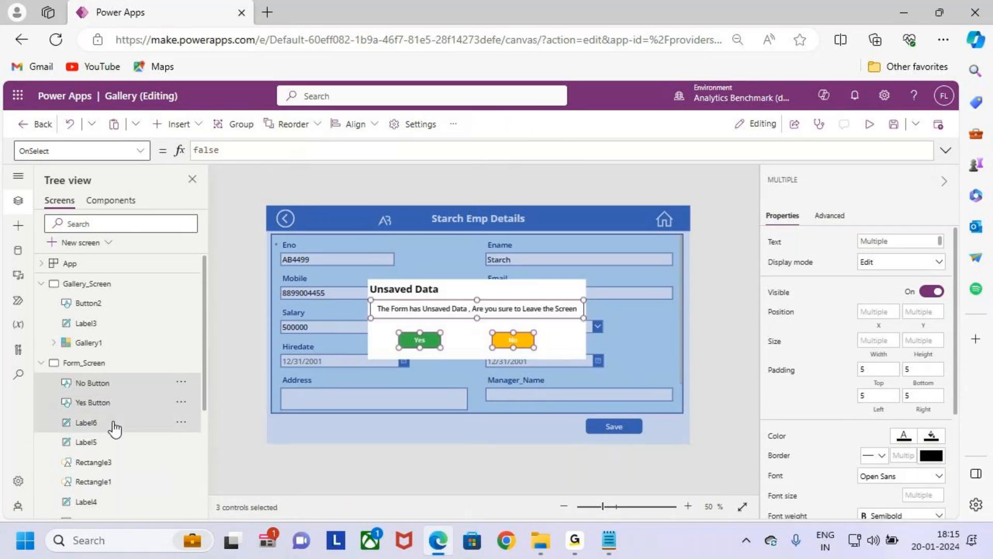
{"action": "left_click", "coordinate": [115, 443], "text": "ctrl"}
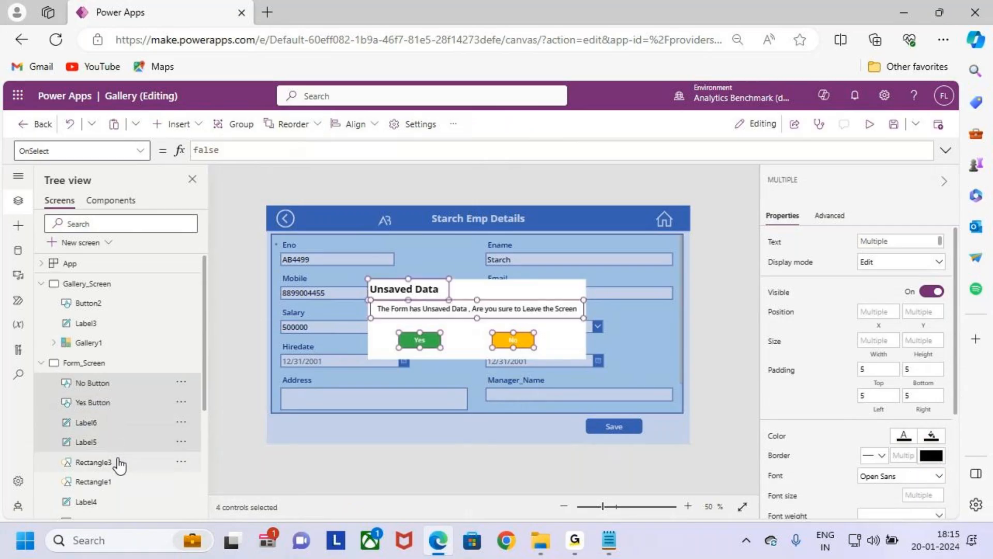
{"action": "left_click", "coordinate": [118, 463], "text": "ctrl"}
{"action": "left_click", "coordinate": [128, 482], "text": "ctrl"}
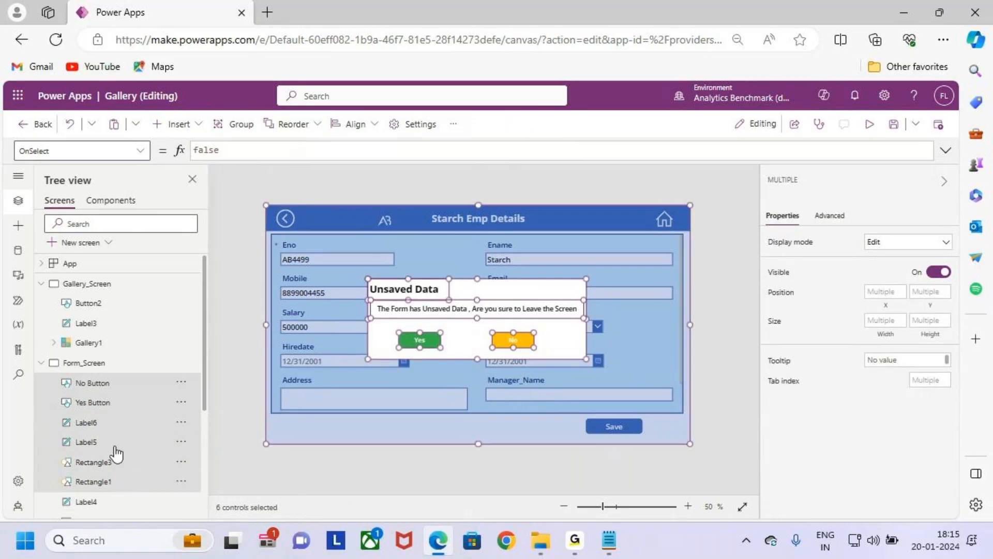
{"action": "scroll", "coordinate": [116, 454], "scroll_direction": "down", "scroll_amount": 1}
{"action": "left_click_drag", "start_coordinate": [53, 335], "coordinate": [194, 467]}
{"action": "left_click_drag", "start_coordinate": [426, 291], "coordinate": [527, 212]}
{"action": "key", "text": "Escape"}
{"action": "right_click", "coordinate": [153, 381]}
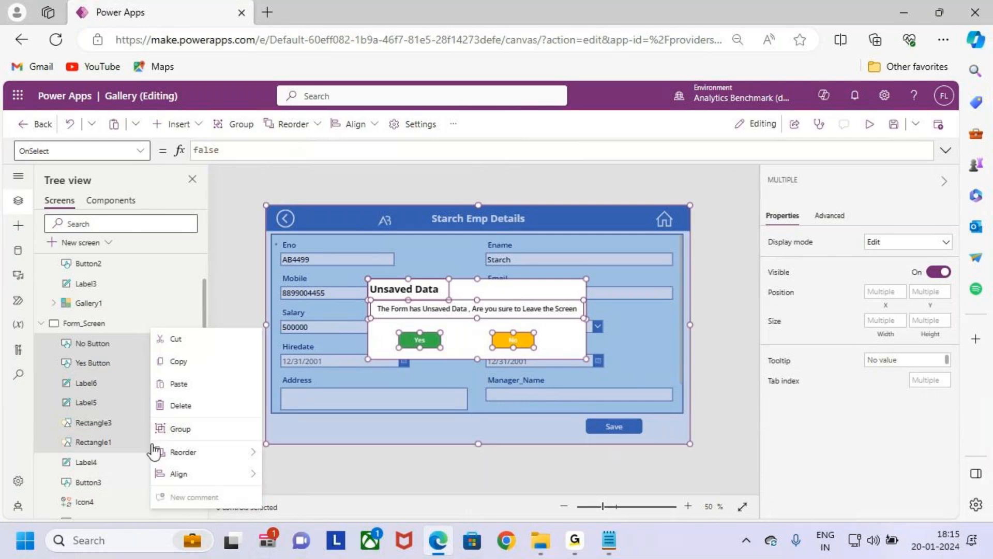
{"action": "left_click", "coordinate": [228, 433]}
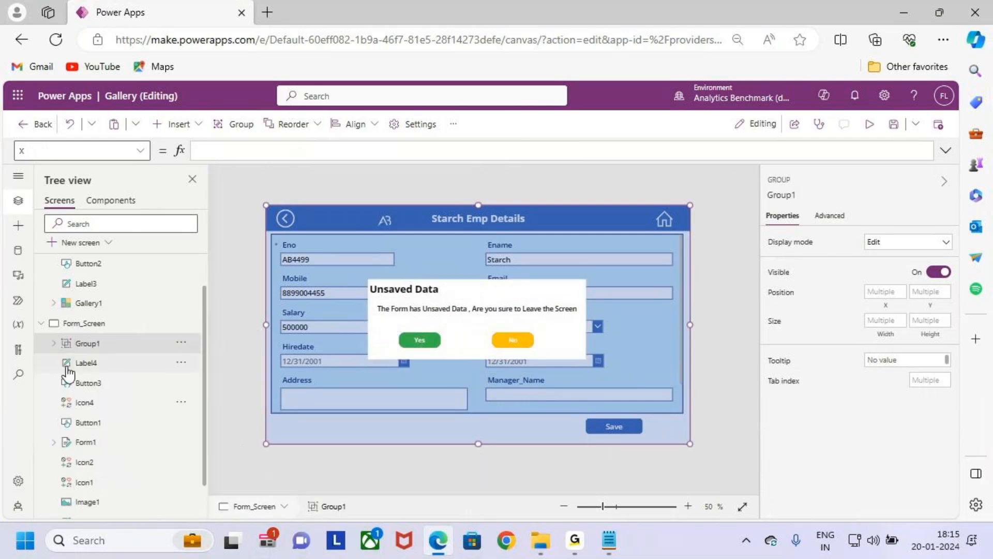
Rename the new group to "Popup".
{"action": "left_click_drag", "start_coordinate": [52, 334], "coordinate": [102, 352]}
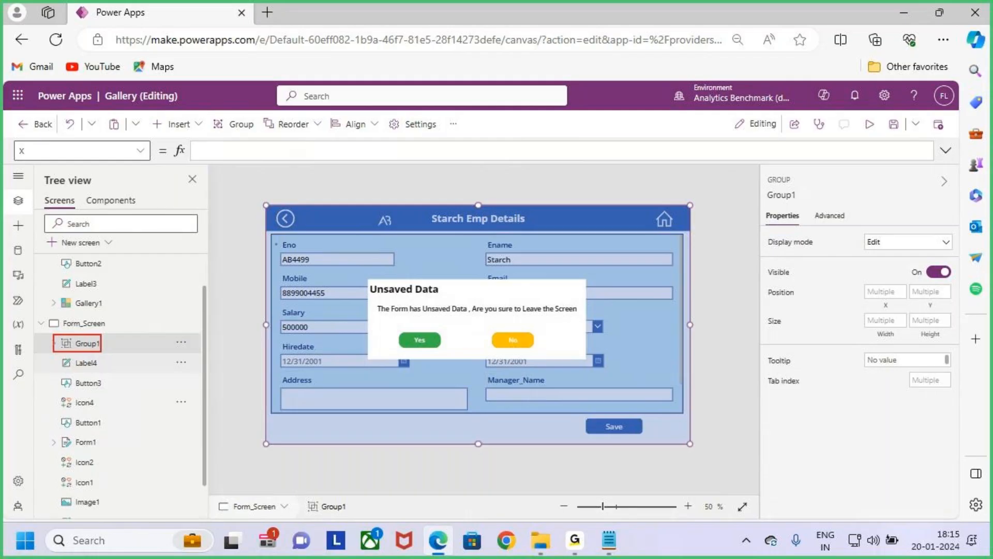
{"action": "left_click", "coordinate": [54, 343]}
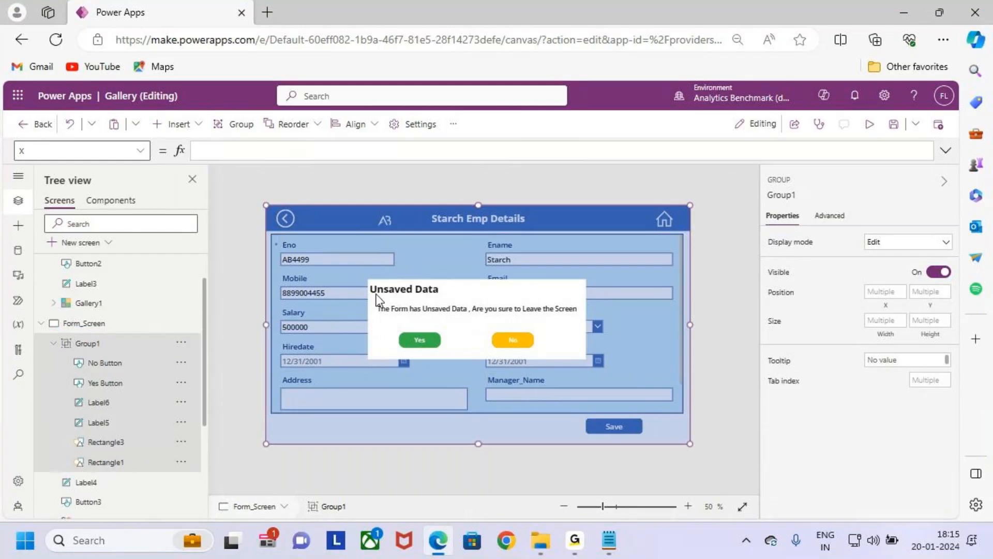
{"action": "left_click", "coordinate": [54, 343]}
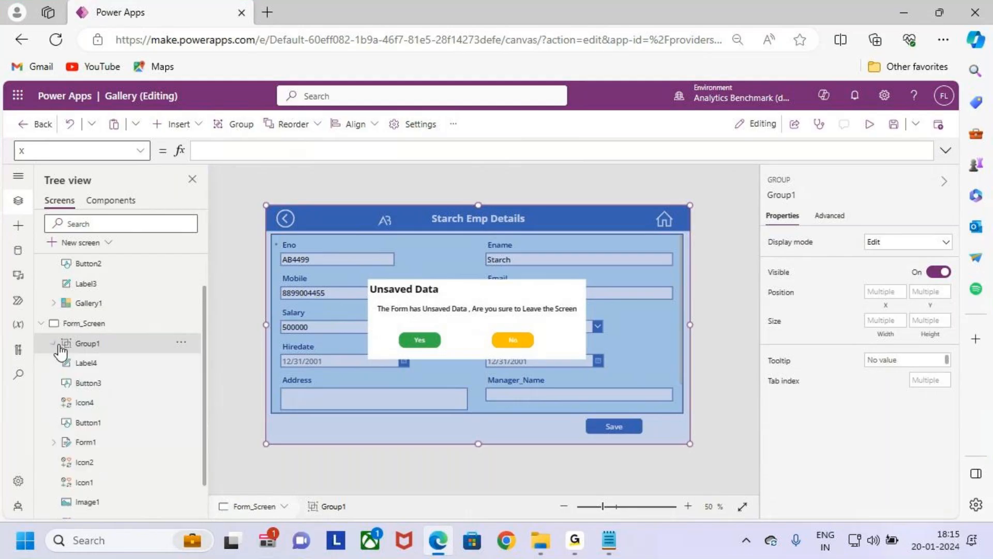
{"action": "double_click", "coordinate": [104, 344]}
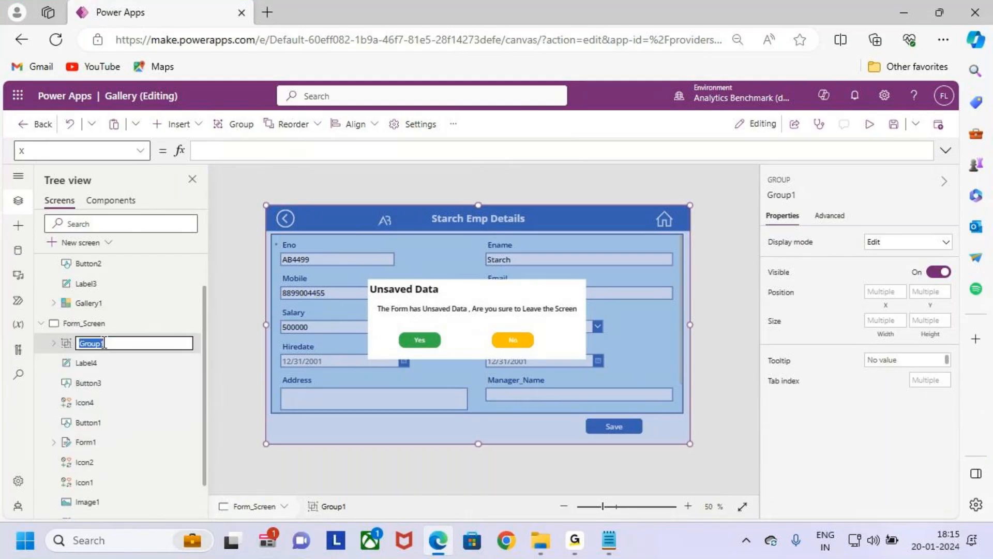
{"action": "type", "text": "Pop"}
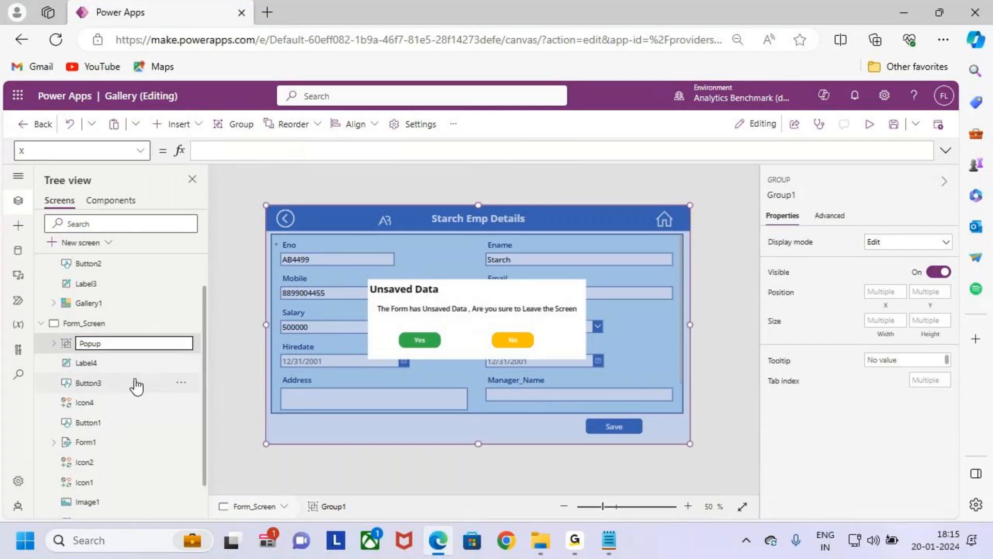
{"action": "key", "text": "Escape"}
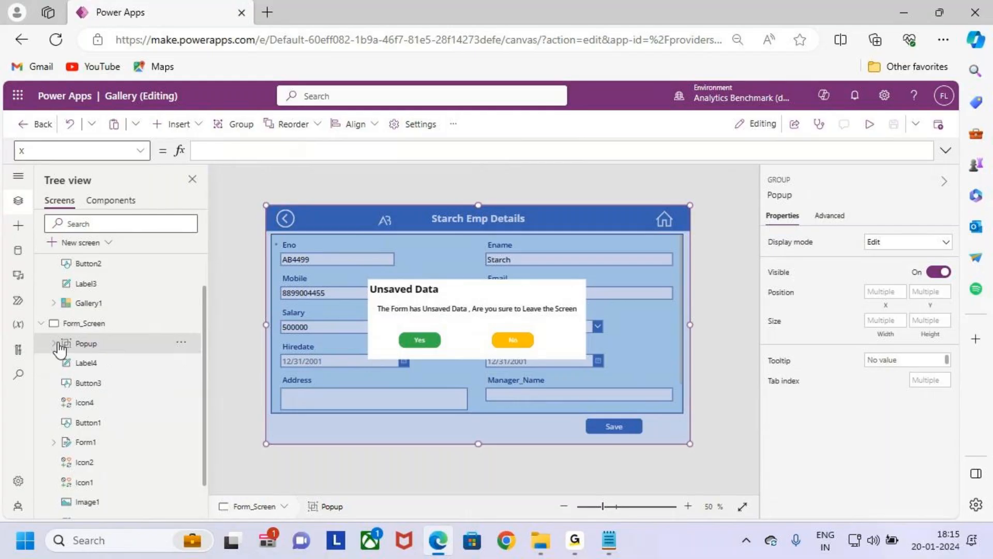
Set the Popup group's Visible property to false.
{"action": "left_click", "coordinate": [54, 344]}
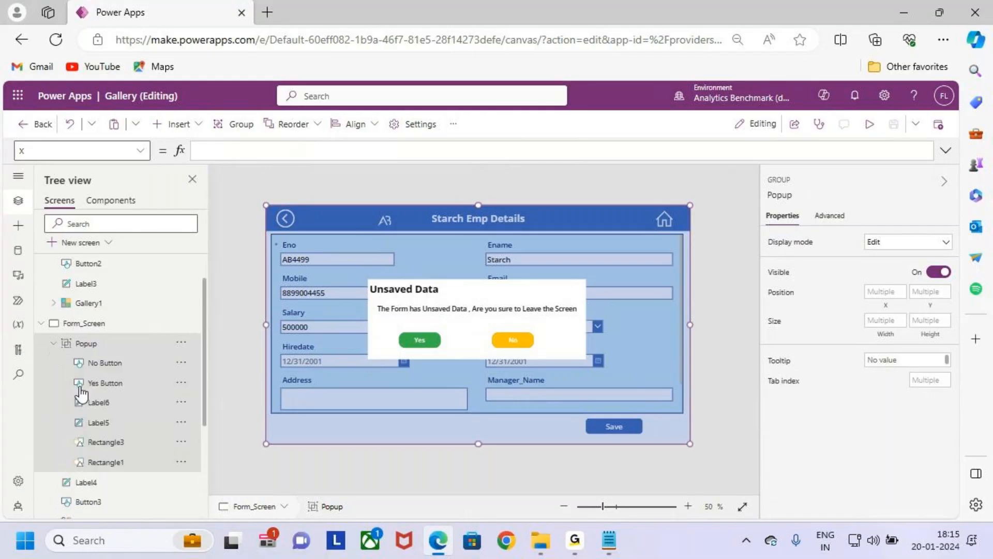
{"action": "left_click", "coordinate": [50, 344]}
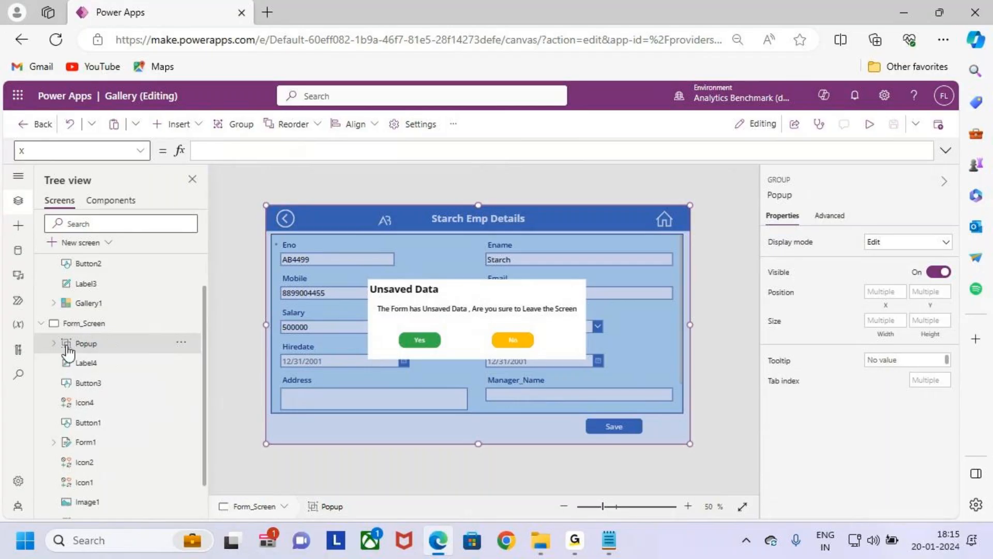
{"action": "left_click", "coordinate": [139, 151]}
{"action": "scroll", "coordinate": [98, 269], "scroll_direction": "down", "scroll_amount": 1}
{"action": "left_click", "coordinate": [79, 339]}
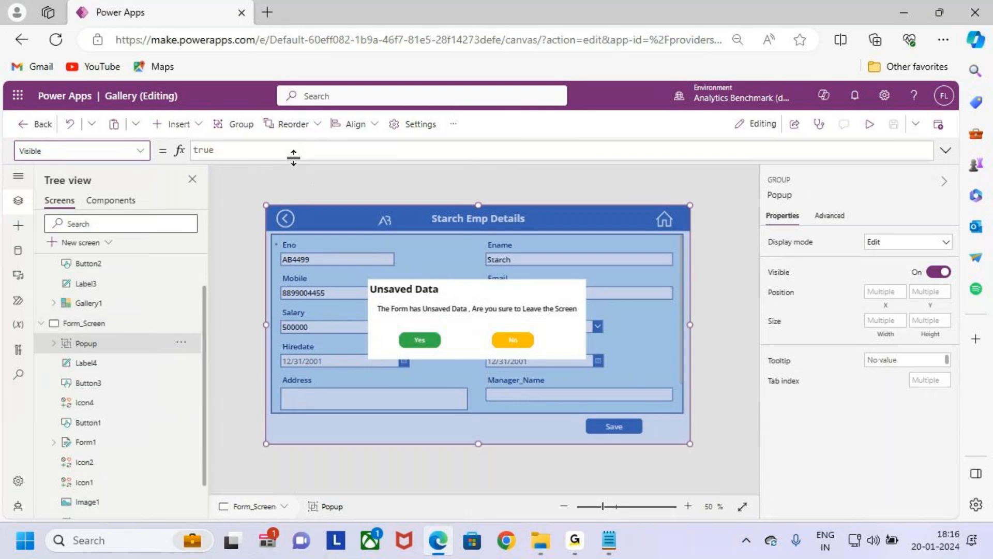
{"action": "left_click", "coordinate": [228, 151]}
{"action": "left_click_drag", "start_coordinate": [267, 207], "coordinate": [677, 448]}
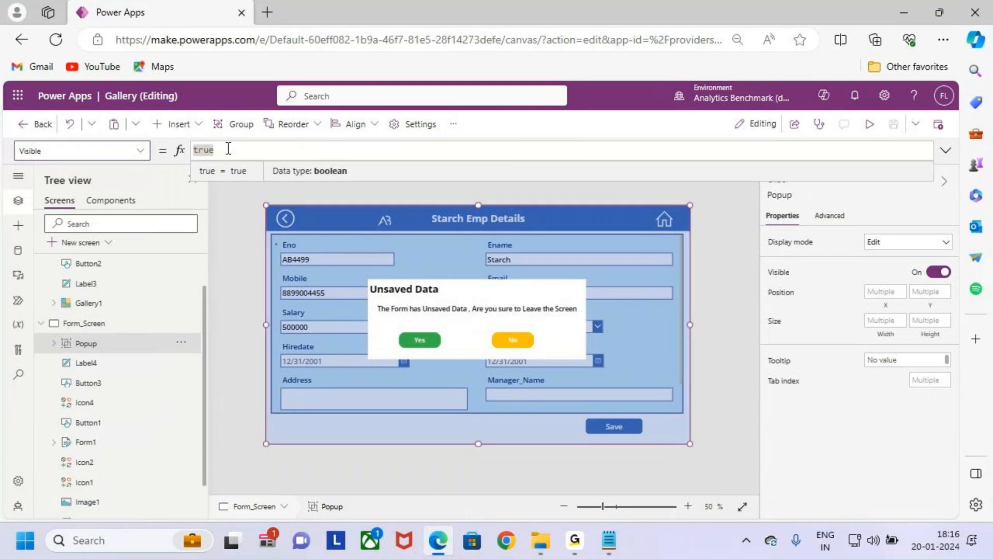
{"action": "left_click_drag", "start_coordinate": [254, 150], "coordinate": [181, 154]}
{"action": "type", "text": "false"}
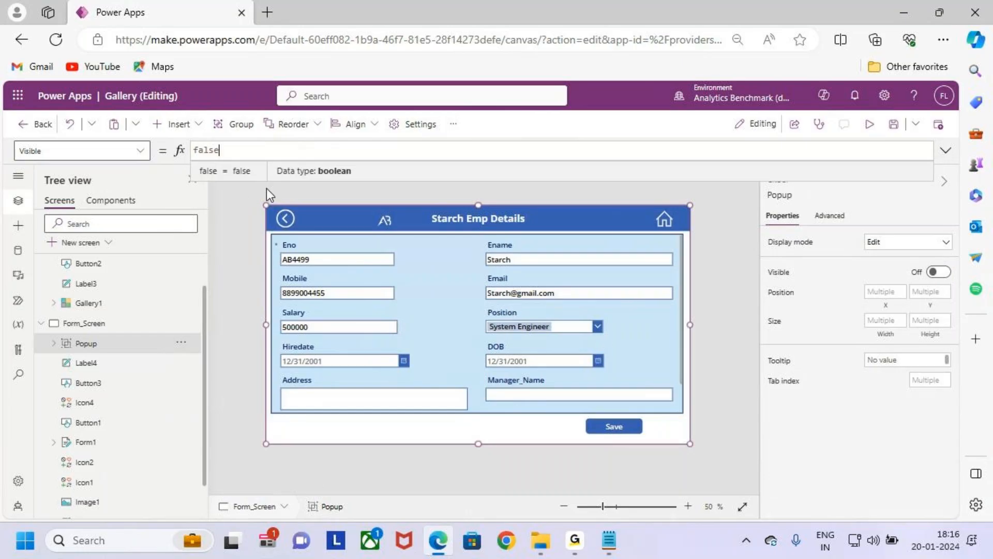
{"action": "mouse_move", "coordinate": [260, 201]}
{"action": "left_mouse_down"}
{"action": "mouse_move", "coordinate": [634, 436]}
{"action": "mouse_move", "coordinate": [707, 438]}
{"action": "mouse_move", "coordinate": [695, 448]}
{"action": "left_mouse_up"}
{"action": "left_click_drag", "start_coordinate": [202, 165], "coordinate": [250, 164]}
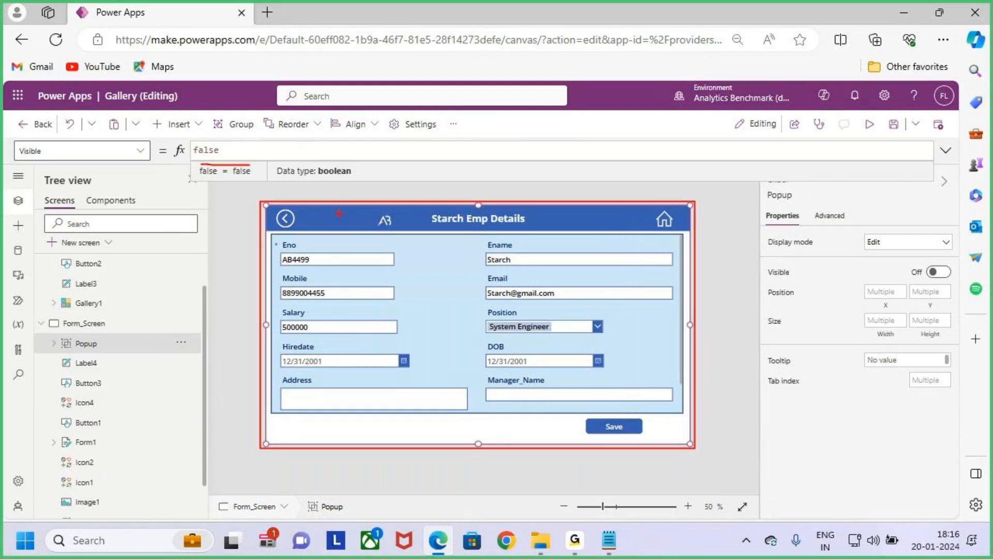
Toggle the Popup group's Visible to true to check the dialog, then set it back to false.
{"action": "double_click", "coordinate": [206, 150]}
{"action": "type", "text": "true"}
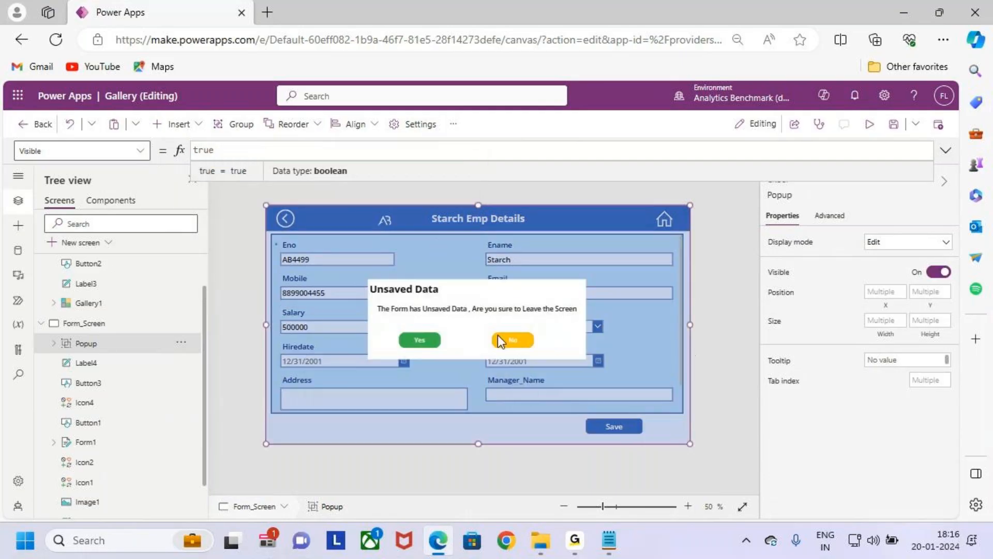
{"action": "left_click_drag", "start_coordinate": [242, 150], "coordinate": [176, 151]}
{"action": "type", "text": "false"}
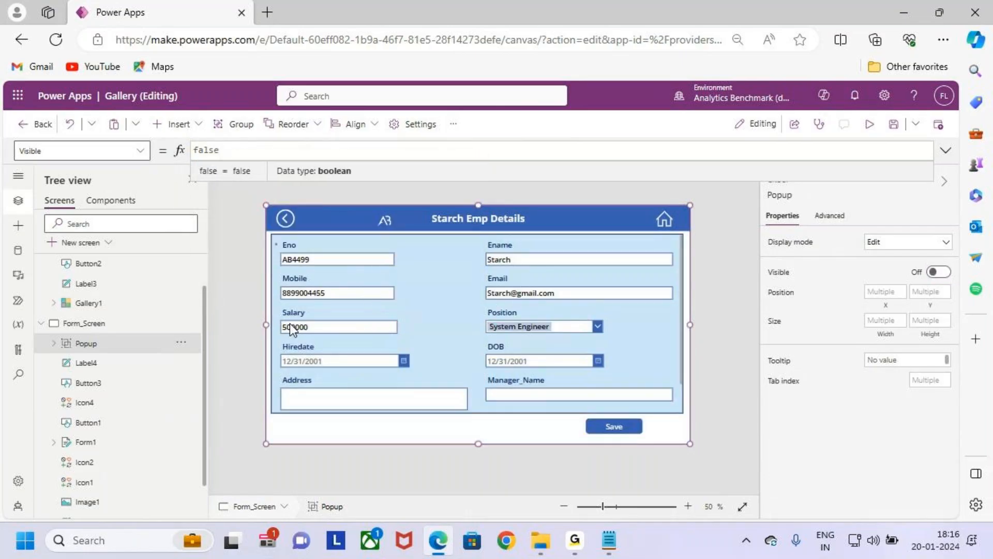
Preview the app and delete the last letter of the Ename value to create unsaved data.
{"action": "left_click", "coordinate": [461, 452]}
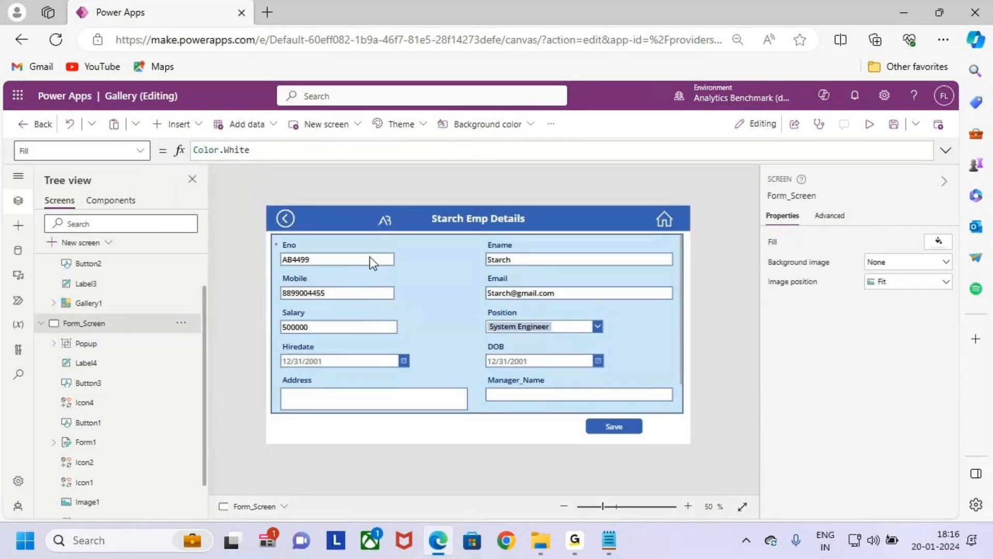
{"action": "key", "text": "ctrl+2"}
{"action": "left_click_drag", "start_coordinate": [271, 205], "coordinate": [302, 236]}
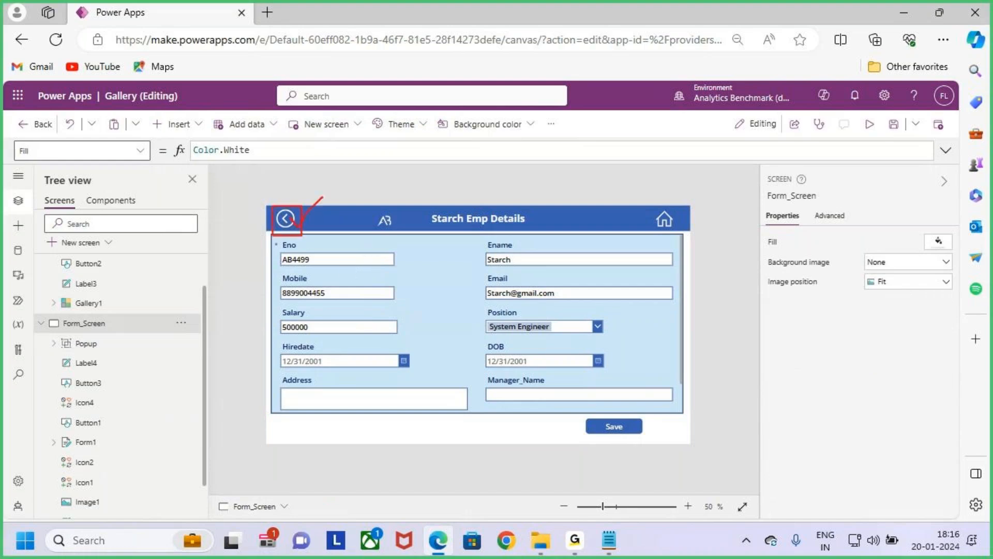
{"action": "key", "text": "Escape"}
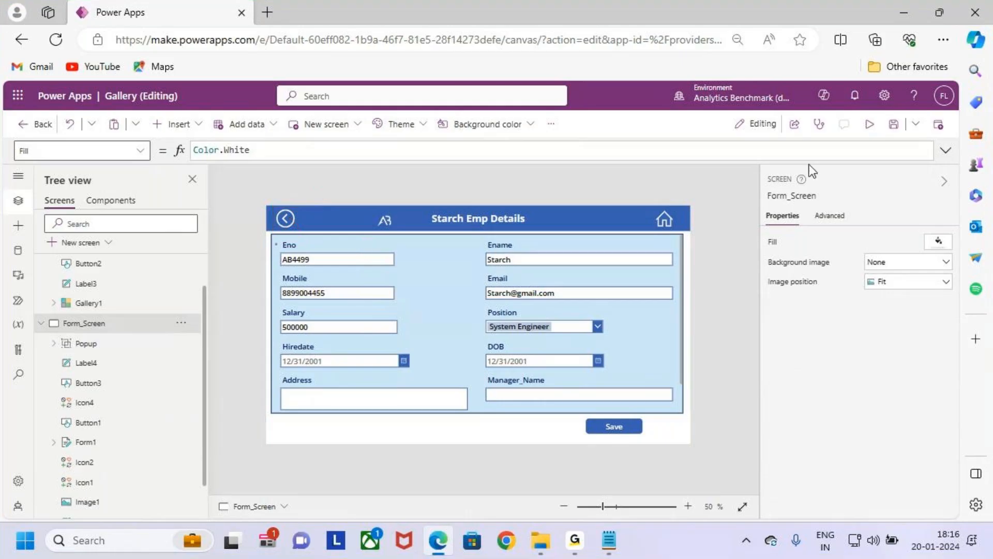
{"action": "left_click", "coordinate": [870, 125]}
{"action": "left_click", "coordinate": [538, 225]}
{"action": "key", "text": "BackSpace"}
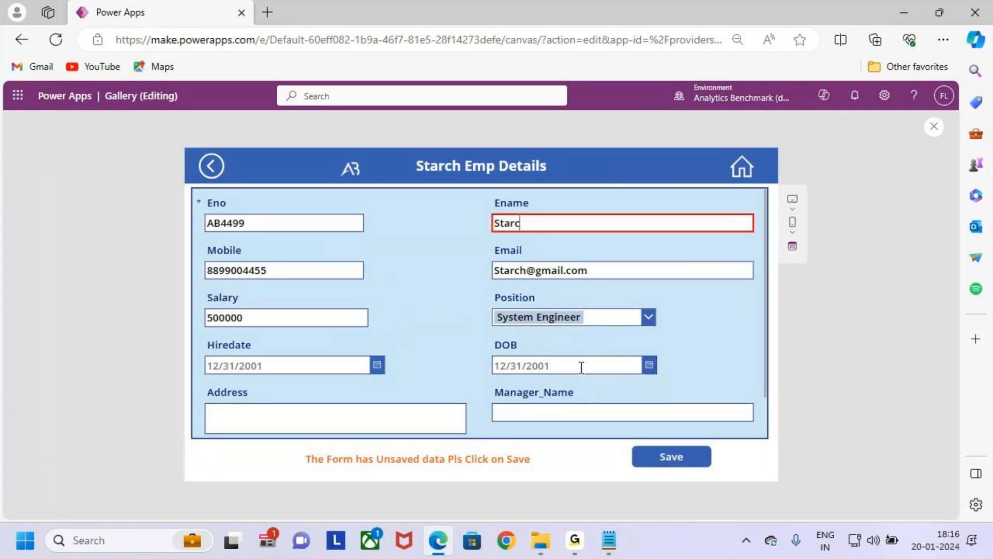
Close the preview and dismiss the tip dialog.
{"action": "key", "text": "ctrl+2"}
{"action": "mouse_move", "coordinate": [624, 445]}
{"action": "left_mouse_down"}
{"action": "mouse_move", "coordinate": [727, 474]}
{"action": "mouse_move", "coordinate": [793, 377]}
{"action": "left_mouse_up"}
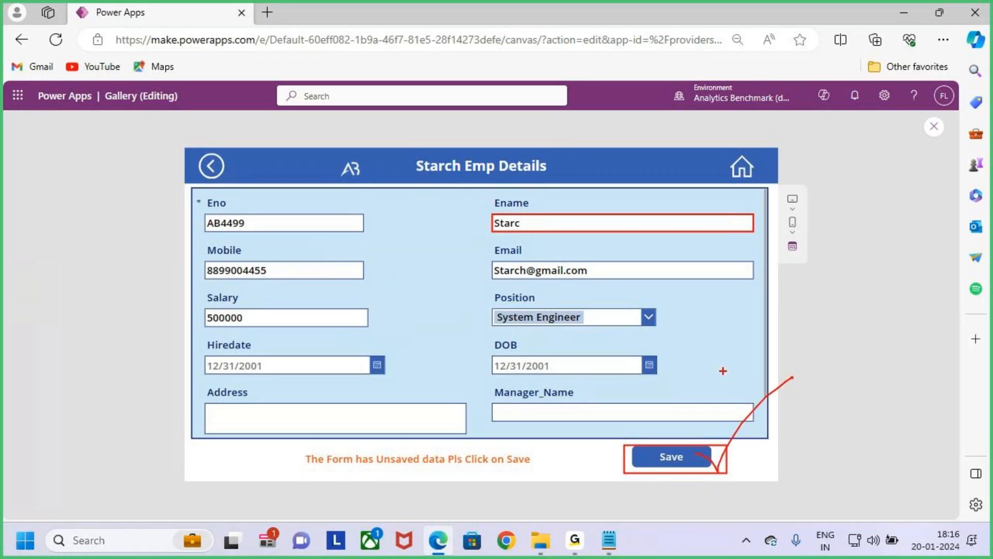
{"action": "mouse_move", "coordinate": [186, 149]}
{"action": "left_mouse_down"}
{"action": "mouse_move", "coordinate": [236, 183]}
{"action": "mouse_move", "coordinate": [268, 97]}
{"action": "left_mouse_up"}
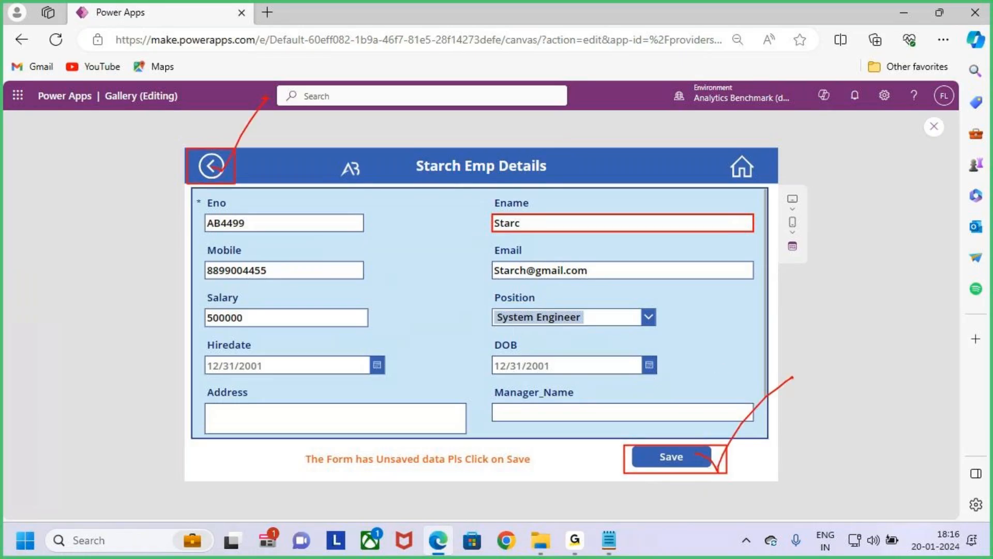
{"action": "mouse_move", "coordinate": [69, 191]}
{"action": "left_mouse_down"}
{"action": "mouse_move", "coordinate": [91, 236]}
{"action": "mouse_move", "coordinate": [121, 210]}
{"action": "mouse_move", "coordinate": [123, 232]}
{"action": "left_mouse_up"}
{"action": "key", "text": "Escape"}
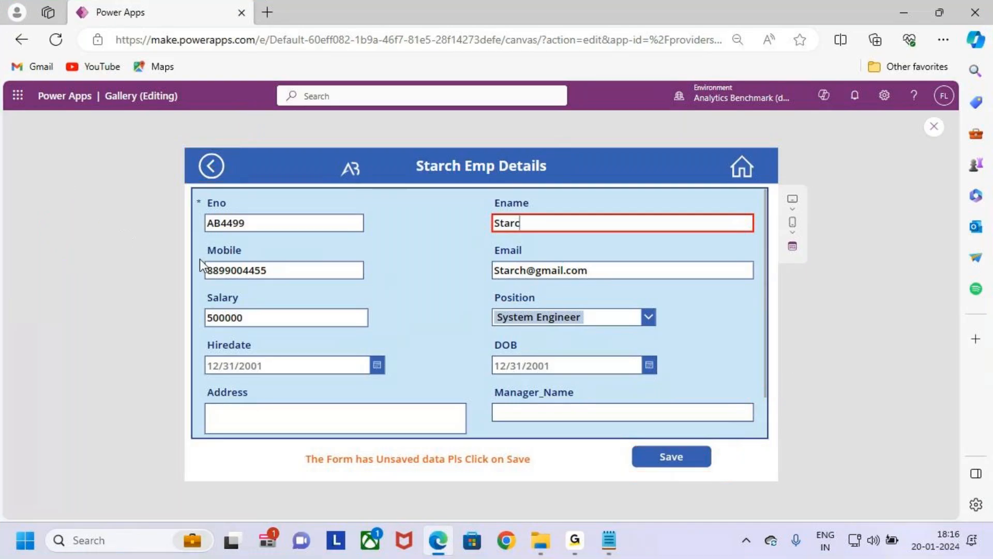
{"action": "left_click", "coordinate": [549, 218]}
{"action": "key", "text": "ctrl+2"}
{"action": "left_click_drag", "start_coordinate": [321, 240], "coordinate": [640, 349]}
{"action": "key", "text": "Escape"}
{"action": "left_click", "coordinate": [934, 127]}
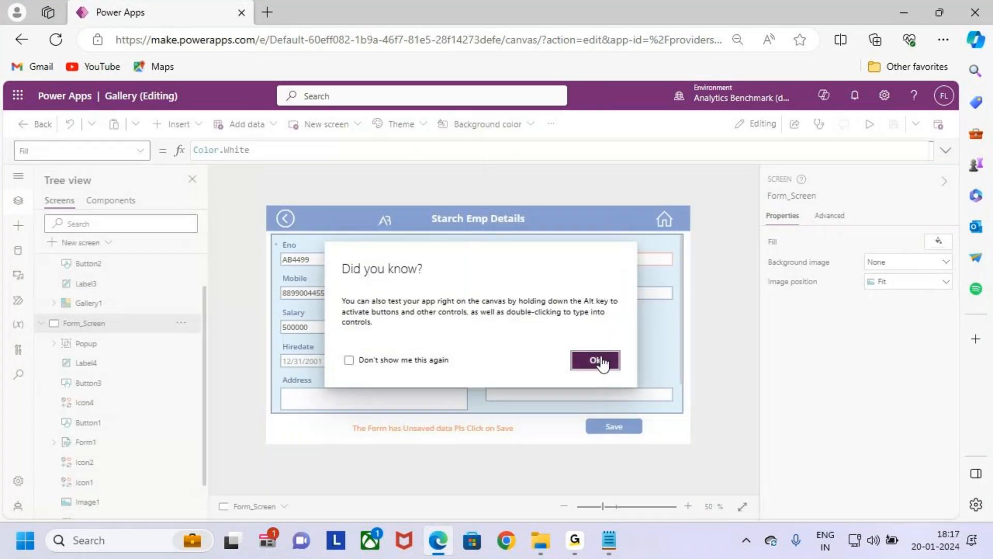
{"action": "left_click", "coordinate": [596, 361]}
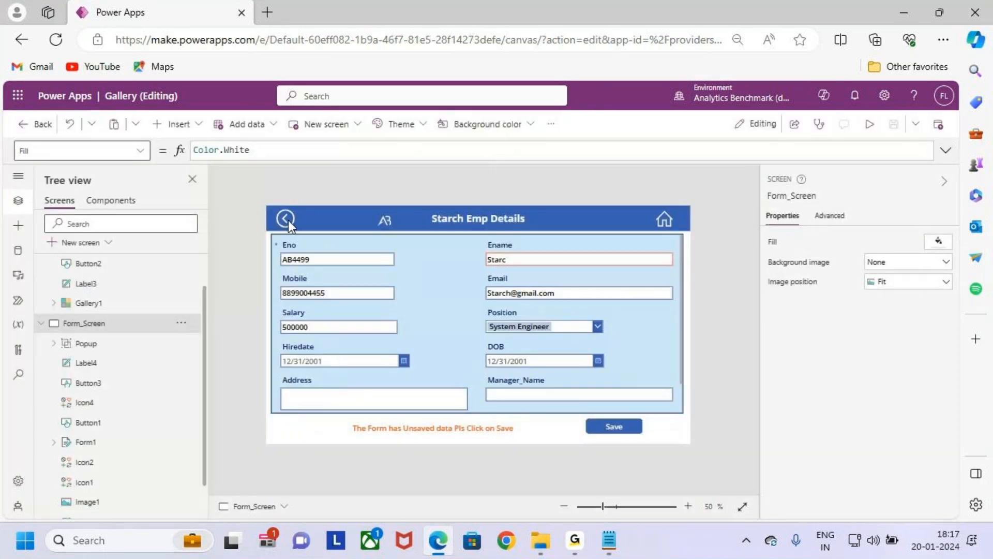
Preview the app again, restore the Ename value to "Starch", and close the preview.
{"action": "left_click", "coordinate": [869, 124]}
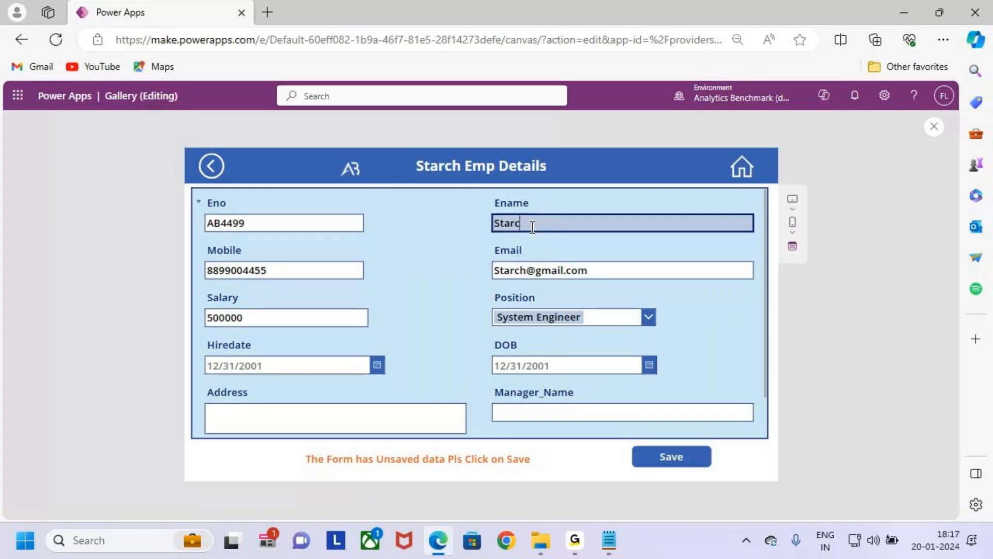
{"action": "type", "text": "h"}
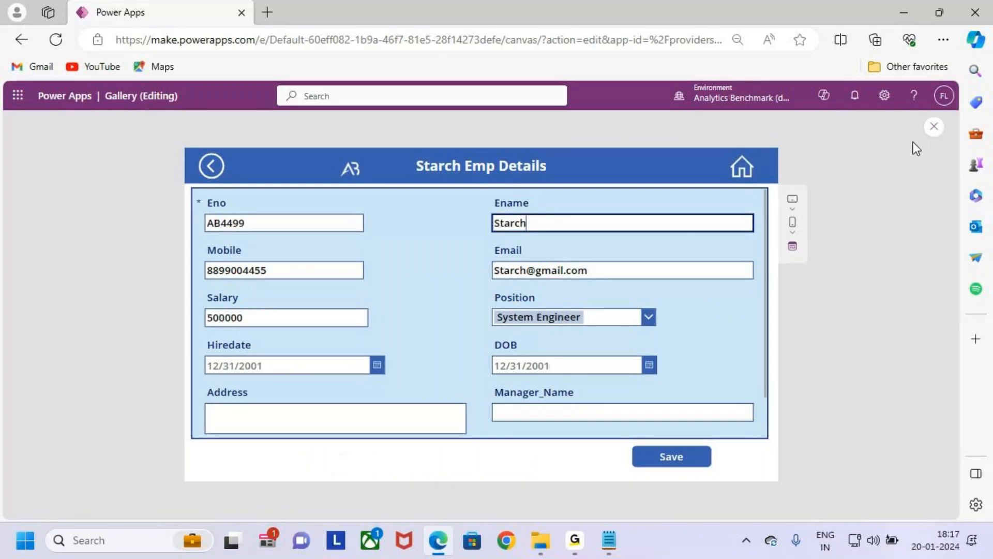
{"action": "left_click", "coordinate": [934, 127]}
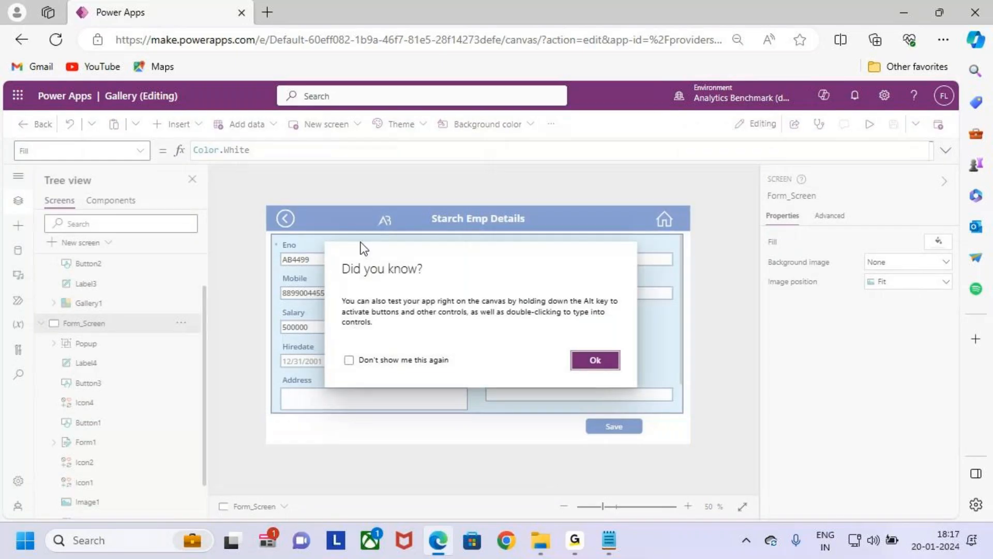
Dismiss the tip, then on the back icon's OnSelect, prefix the formula with the condition If(Form1.Unsaved.
{"action": "key", "text": "Return"}
{"action": "left_click", "coordinate": [293, 225]}
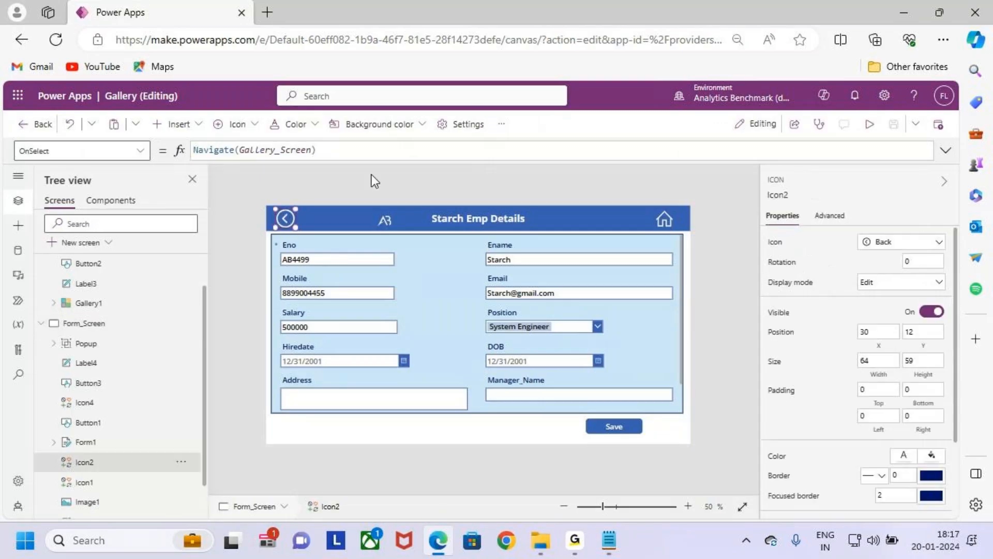
{"action": "left_click", "coordinate": [946, 150]}
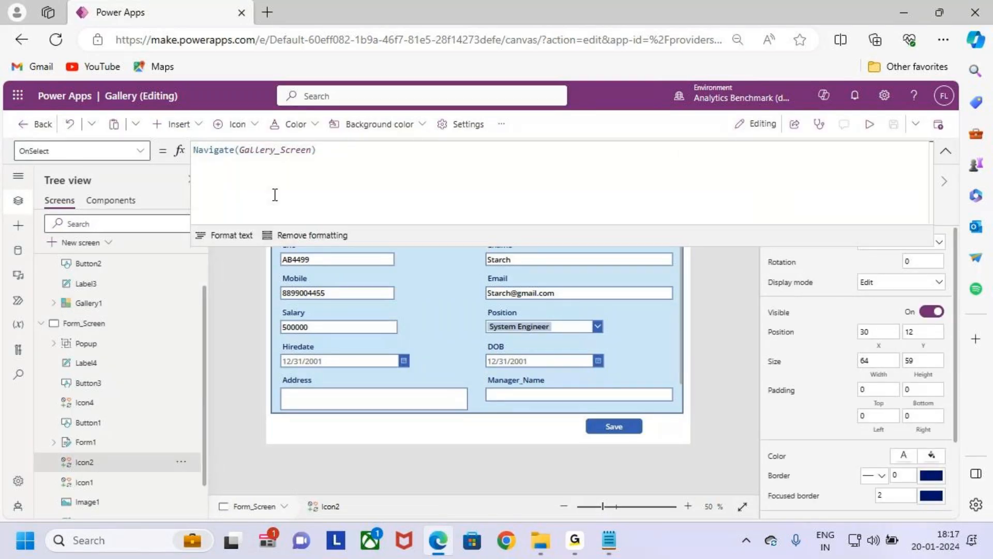
{"action": "left_click_drag", "start_coordinate": [439, 248], "coordinate": [439, 213]}
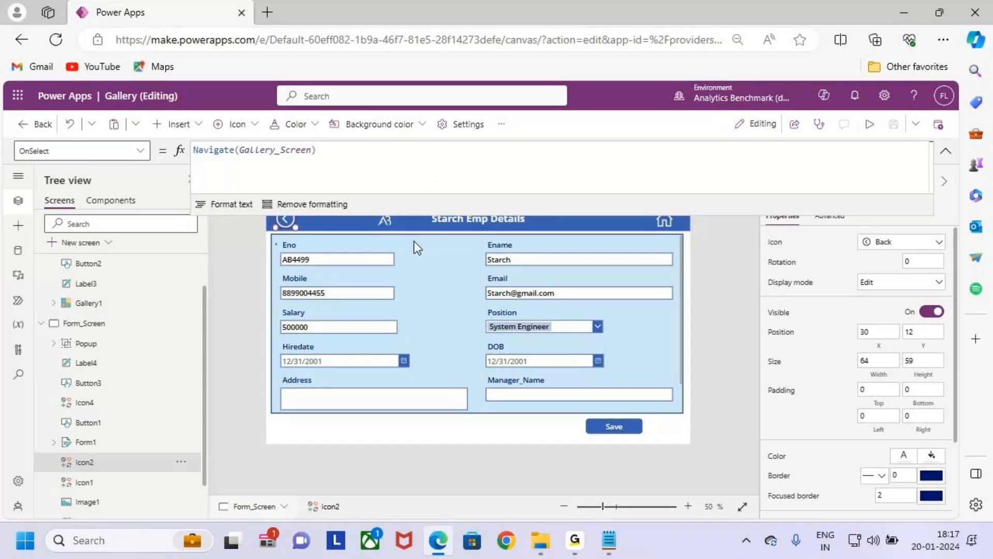
{"action": "mouse_move", "coordinate": [363, 213]}
{"action": "left_mouse_down"}
{"action": "mouse_move", "coordinate": [363, 221]}
{"action": "mouse_move", "coordinate": [361, 197]}
{"action": "left_mouse_up"}
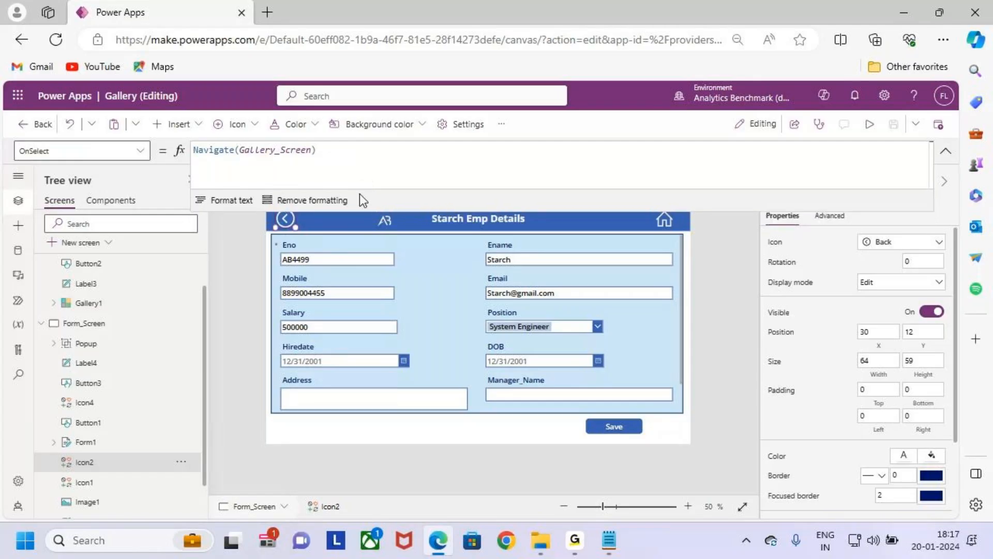
{"action": "left_click_drag", "start_coordinate": [299, 210], "coordinate": [308, 197]}
{"action": "mouse_move", "coordinate": [247, 161]}
{"action": "left_mouse_down"}
{"action": "mouse_move", "coordinate": [293, 161]}
{"action": "mouse_move", "coordinate": [165, 156]}
{"action": "left_mouse_up"}
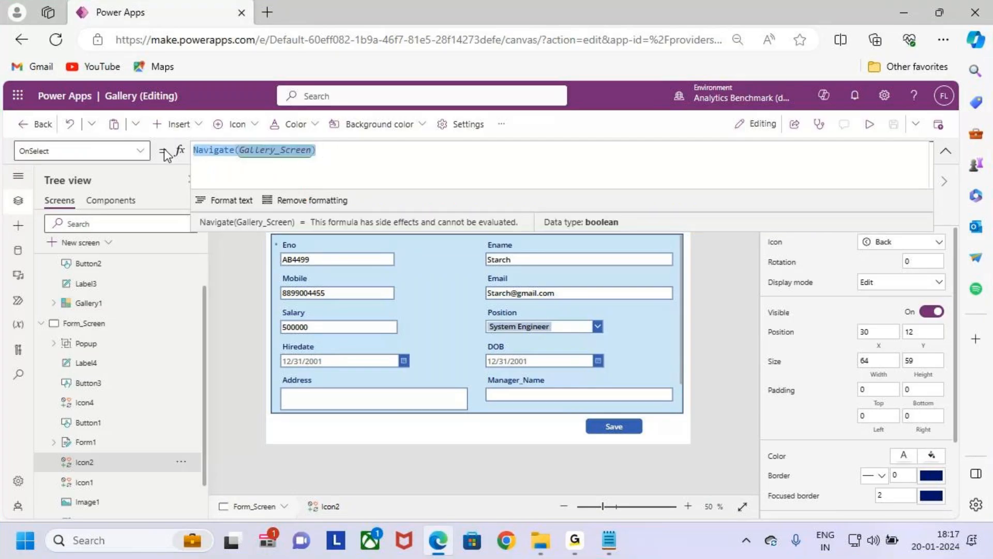
{"action": "key", "text": "Home"}
{"action": "type", "text": "i"}
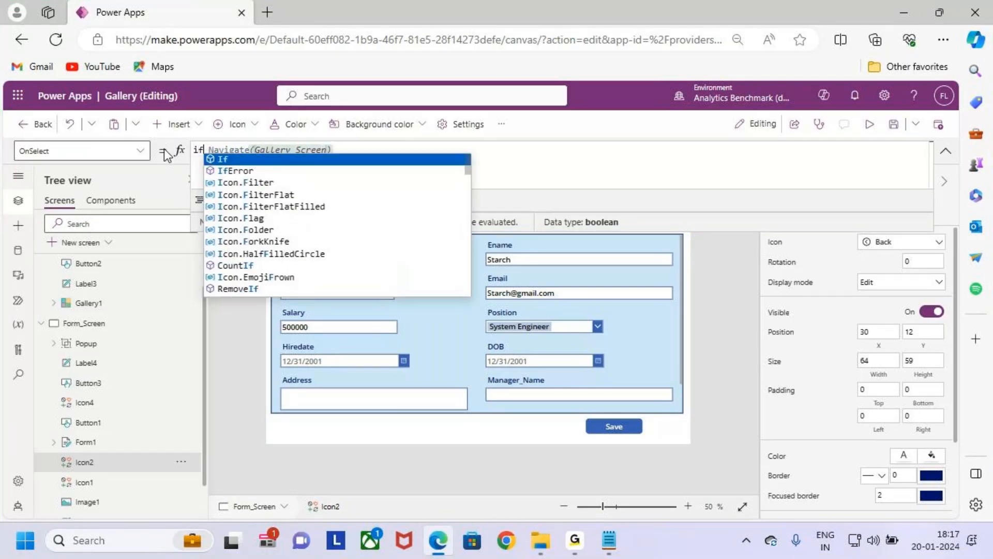
{"action": "type", "text": "f"}
{"action": "key", "text": "Tab"}
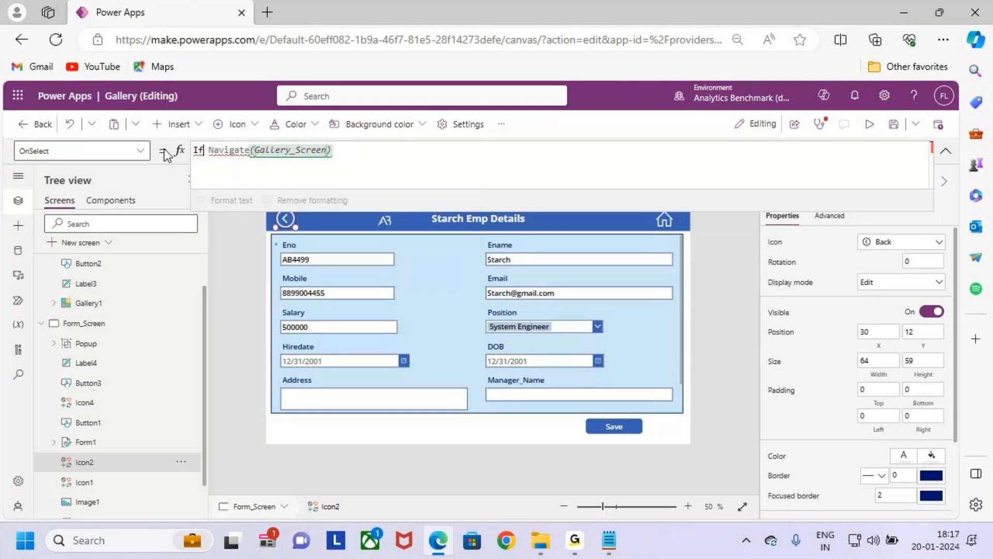
{"action": "type", "text": "("}
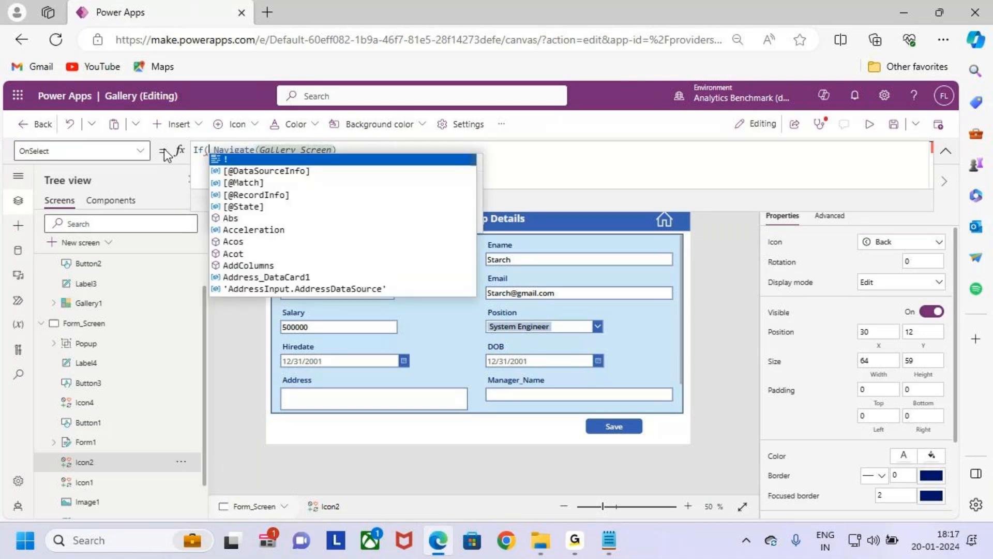
{"action": "type", "text": "for"}
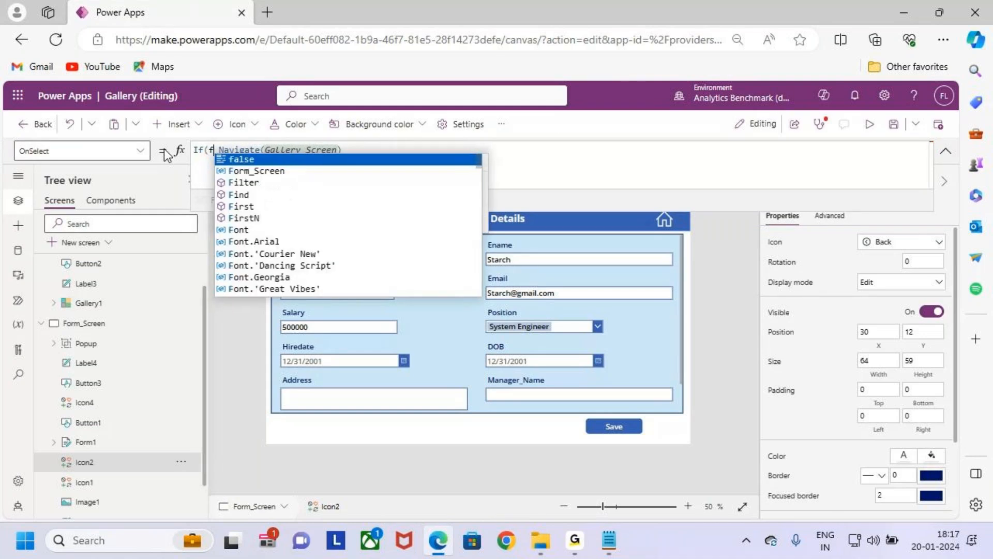
{"action": "type", "text": "m"}
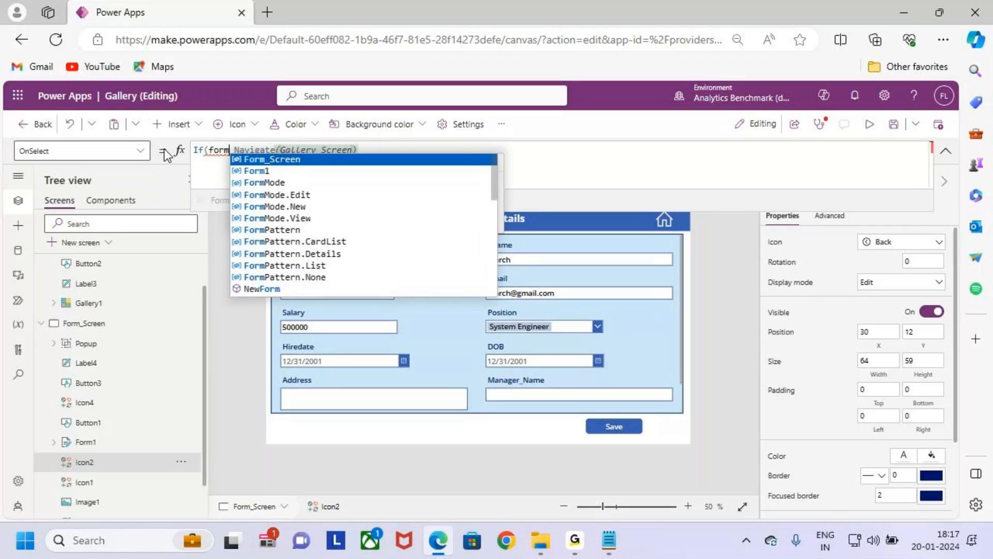
{"action": "key", "text": "Down"}
{"action": "key", "text": "Caps_Lock"}
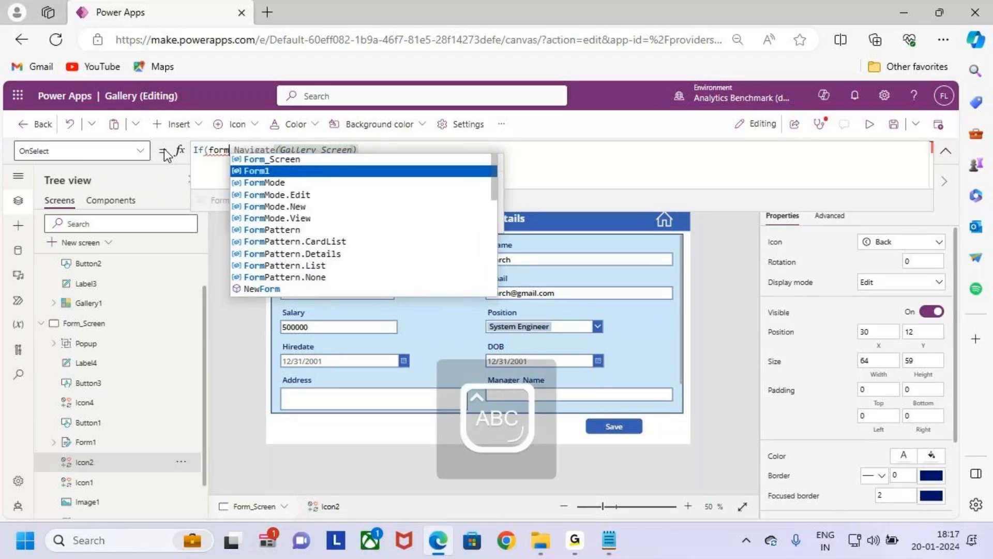
{"action": "key", "text": "Caps_Lock"}
{"action": "key", "text": "Tab"}
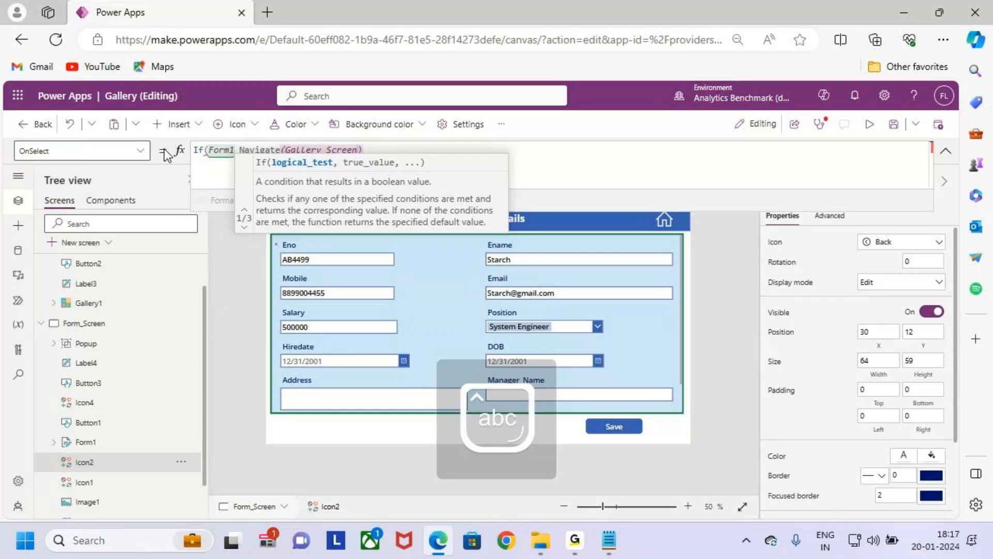
{"action": "type", "text": ".unsav"}
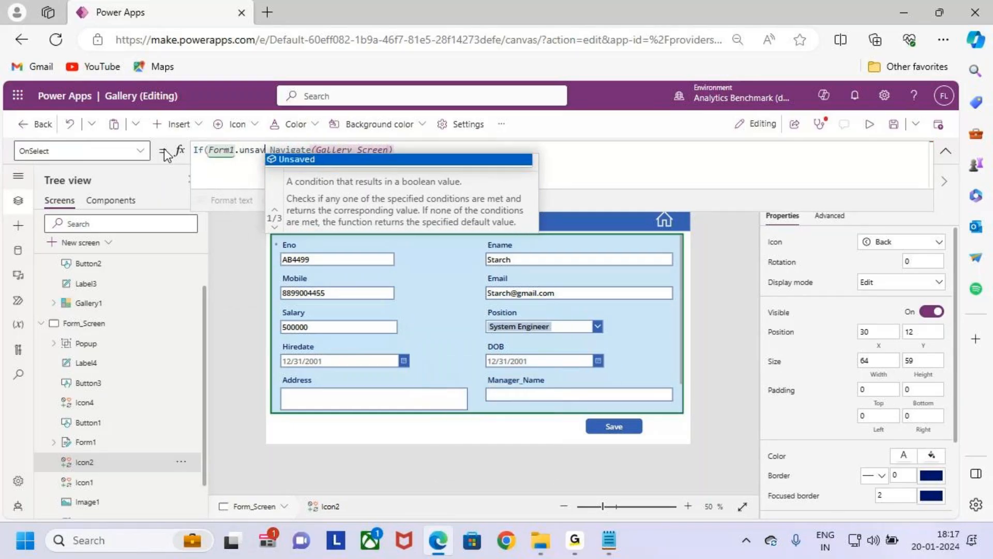
{"action": "type", "text": "ed"}
{"action": "key", "text": "Tab"}
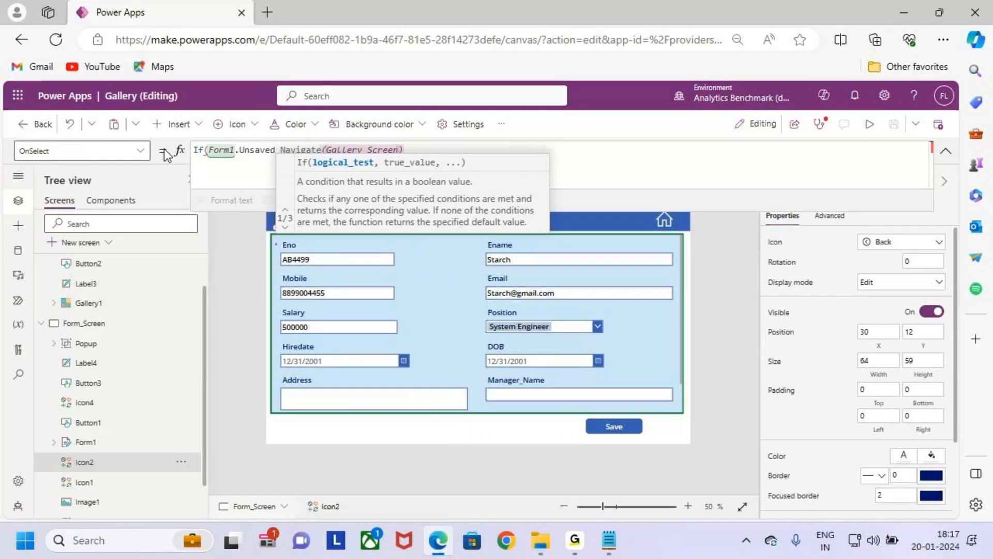
Add Set(ShowvarPopup,true) as the true branch, leaving Navigate(Gallery_Screen) as the else branch.
{"action": "type", "text": ",set"}
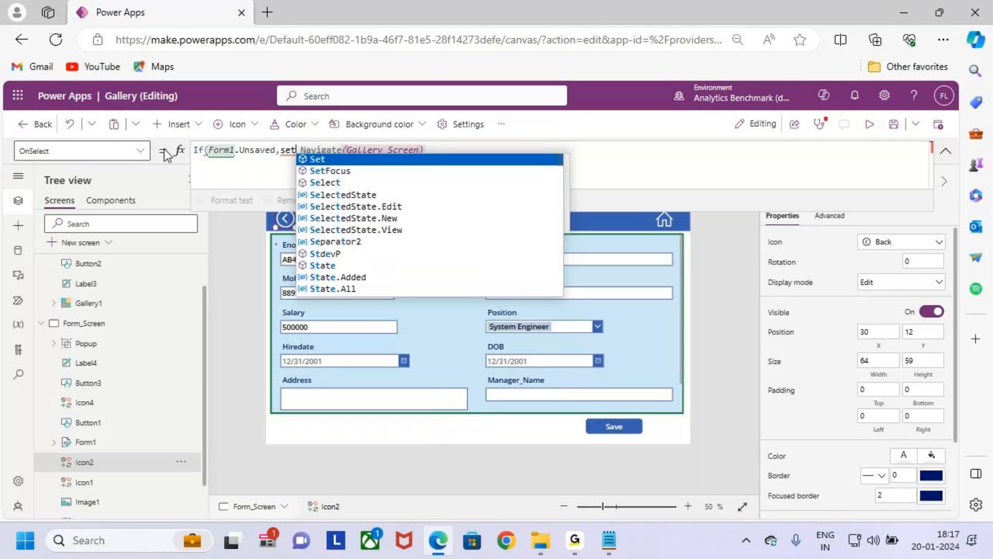
{"action": "key", "text": "Tab"}
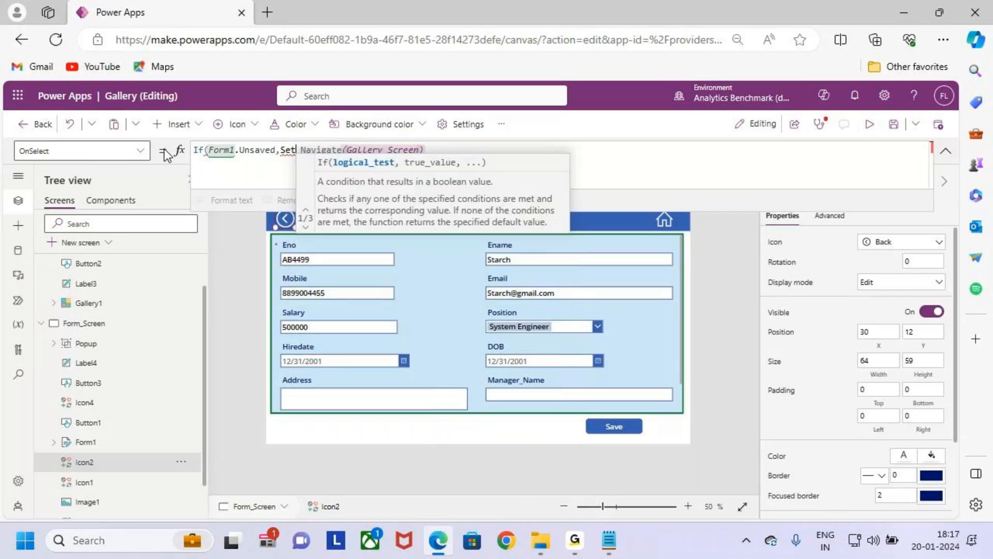
{"action": "type", "text": "("}
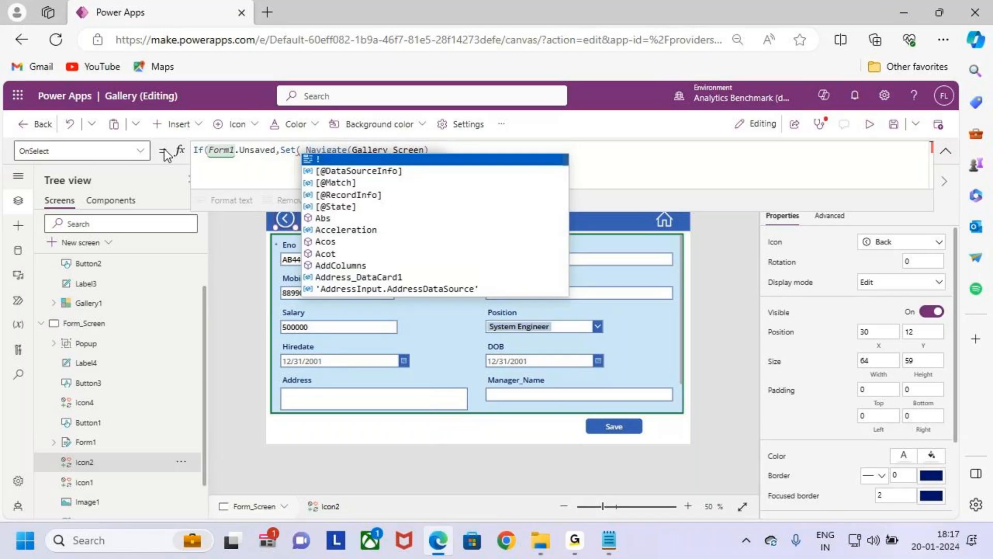
{"action": "type", "text": "Show"}
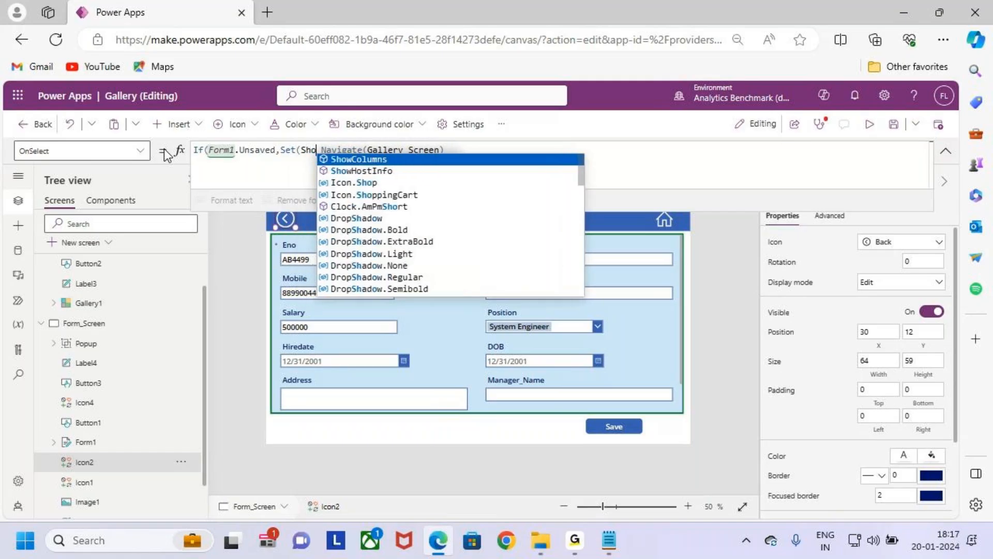
{"action": "type", "text": "var"}
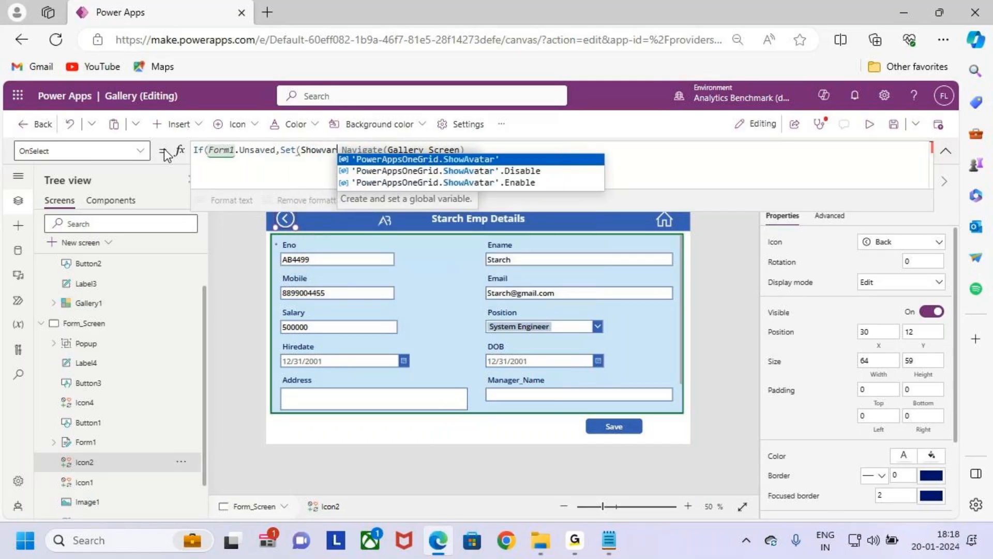
{"action": "type", "text": "popup"}
{"action": "key", "text": "Left"}
{"action": "key", "text": "Left"}
{"action": "key", "text": "Left"}
{"action": "key", "text": "Left"}
{"action": "key", "text": "BackSpace"}
{"action": "type", "text": "P"}
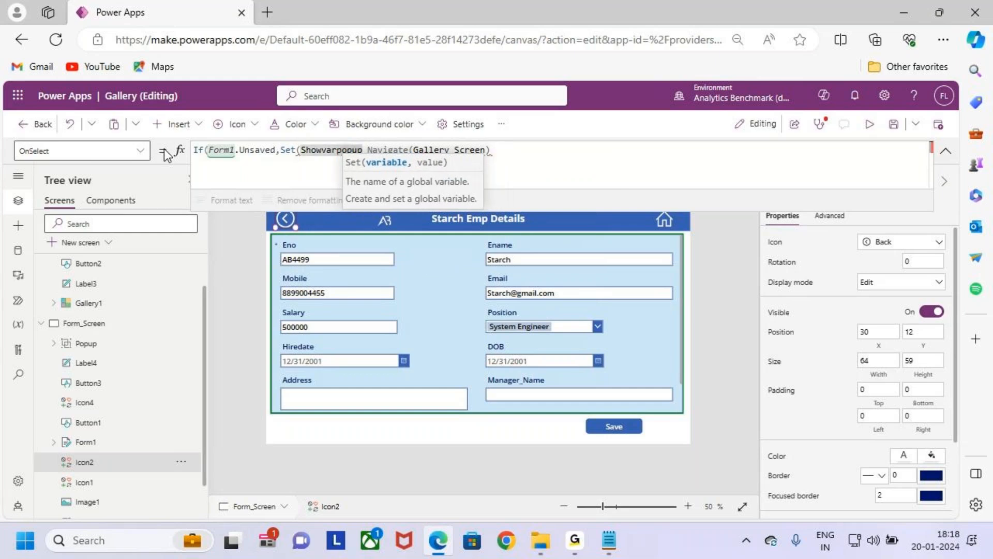
{"action": "key", "text": "Right"}
{"action": "key", "text": "Right"}
{"action": "key", "text": "Right"}
{"action": "key", "text": "Right"}
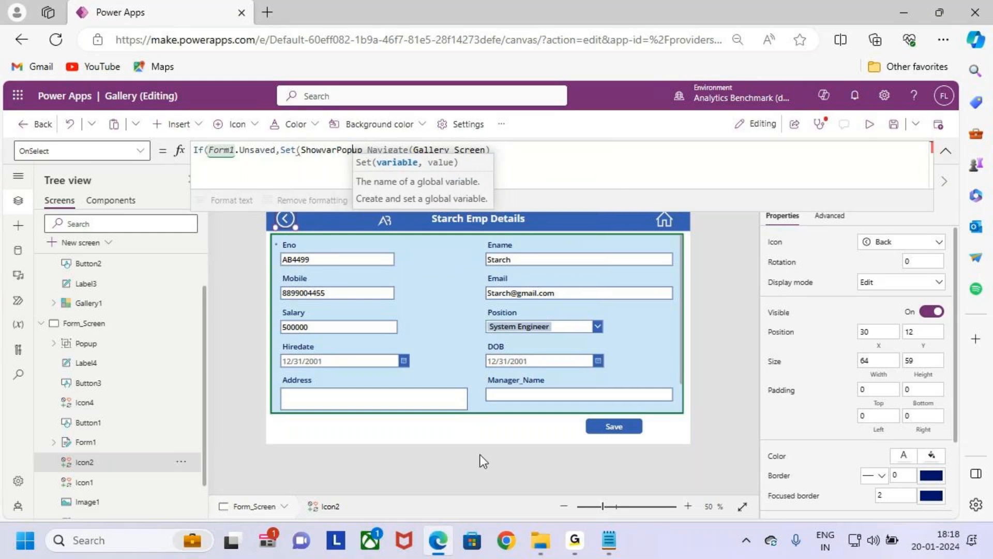
{"action": "type", "text": ","}
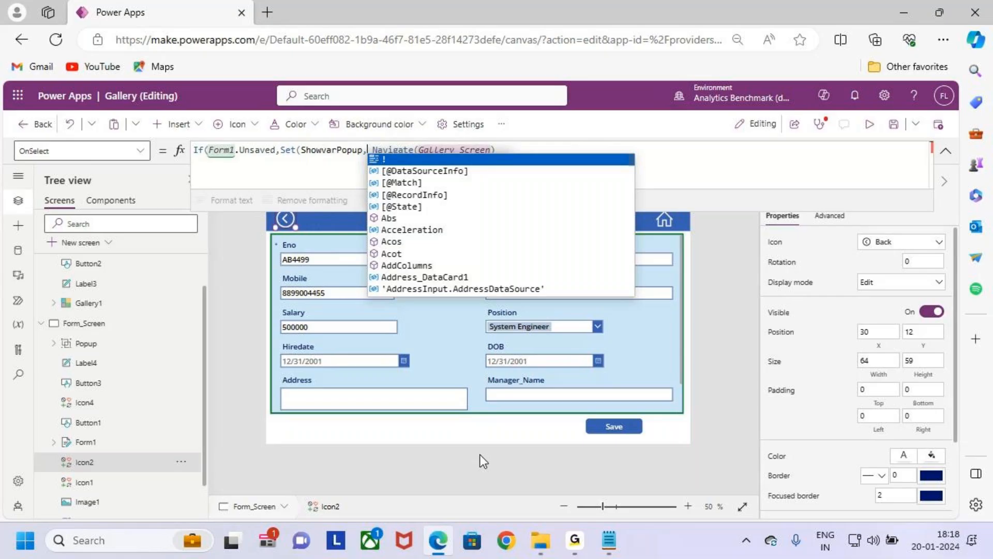
{"action": "type", "text": "true "}
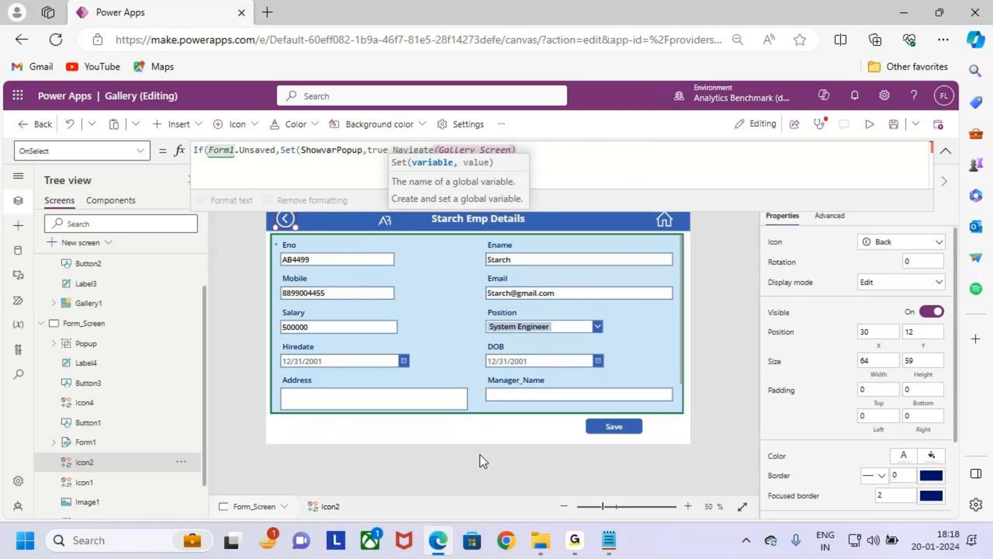
{"action": "type", "text": ","}
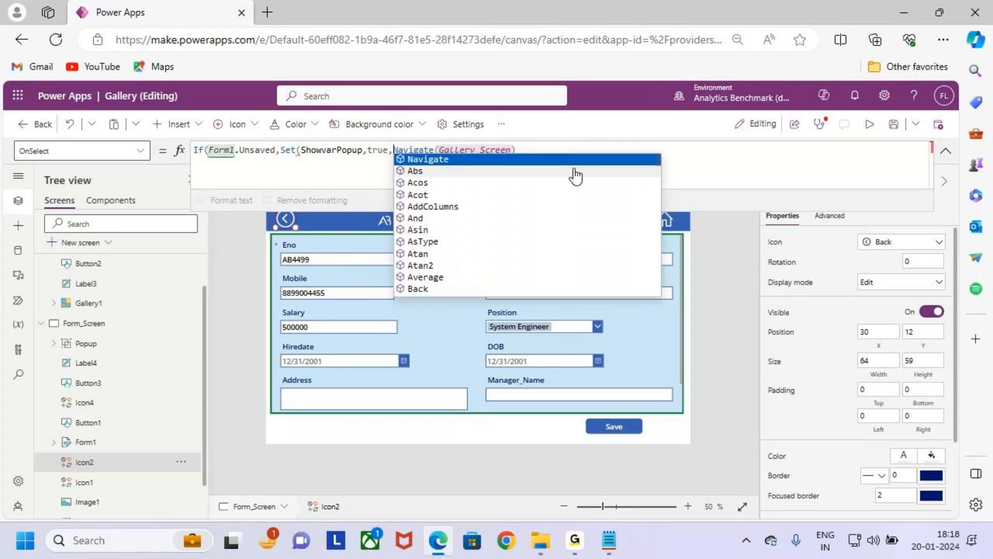
{"action": "left_click", "coordinate": [548, 164]}
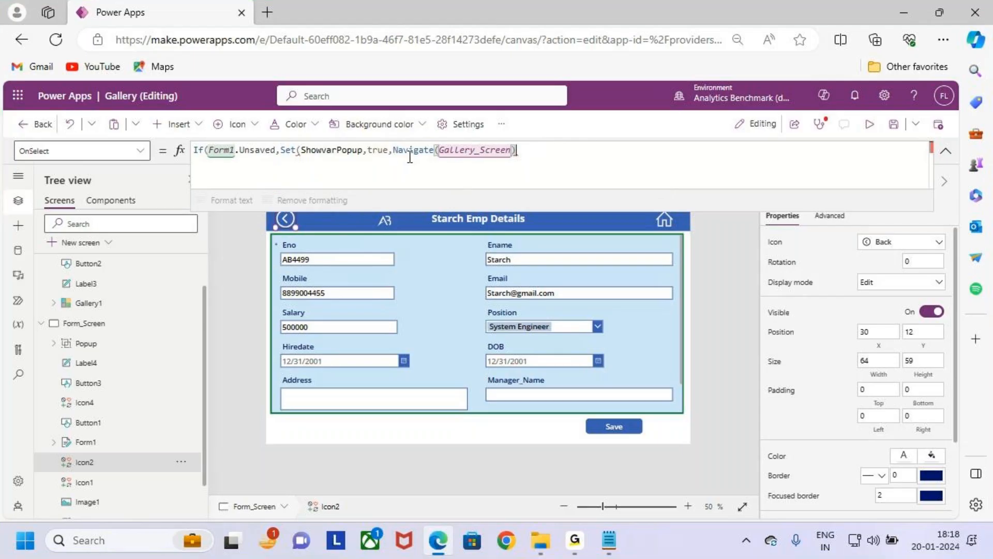
{"action": "left_click", "coordinate": [389, 152]}
{"action": "key", "text": "Escape"}
{"action": "type", "text": ")"}
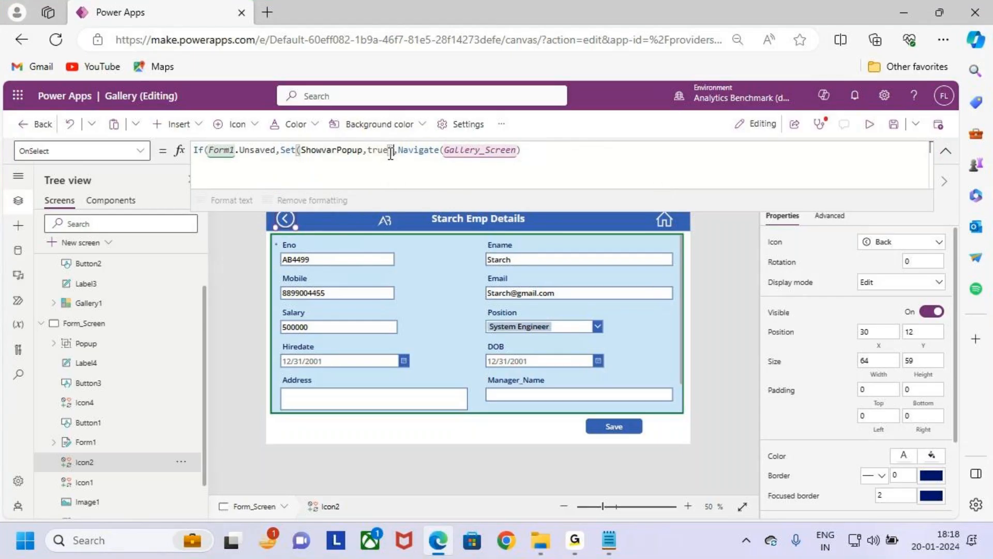
{"action": "key", "text": "ctrl+2"}
{"action": "mouse_move", "coordinate": [273, 233]}
{"action": "left_mouse_down"}
{"action": "mouse_move", "coordinate": [381, 315]}
{"action": "mouse_move", "coordinate": [643, 402]}
{"action": "left_mouse_up"}
{"action": "left_click_drag", "start_coordinate": [216, 162], "coordinate": [392, 161]}
{"action": "key", "text": "Escape"}
{"action": "left_click_drag", "start_coordinate": [392, 144], "coordinate": [532, 160]}
{"action": "left_click_drag", "start_coordinate": [476, 118], "coordinate": [472, 177]}
{"action": "left_click_drag", "start_coordinate": [291, 159], "coordinate": [330, 159]}
{"action": "mouse_move", "coordinate": [310, 155]}
{"action": "left_mouse_down"}
{"action": "mouse_move", "coordinate": [311, 165]}
{"action": "mouse_move", "coordinate": [333, 161]}
{"action": "left_mouse_up"}
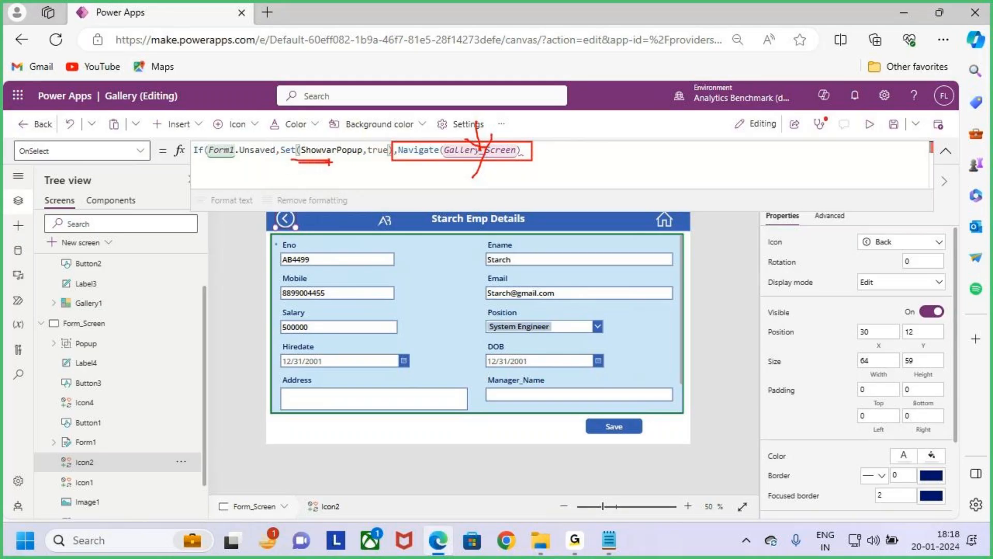
{"action": "mouse_move", "coordinate": [270, 231]}
{"action": "left_mouse_down"}
{"action": "mouse_move", "coordinate": [412, 330]}
{"action": "mouse_move", "coordinate": [683, 412]}
{"action": "left_mouse_up"}
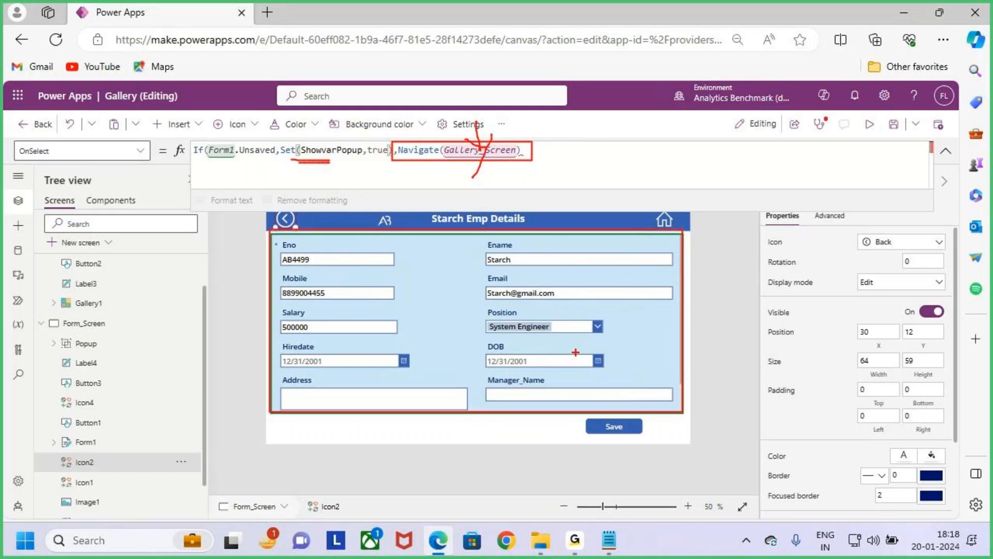
{"action": "left_click_drag", "start_coordinate": [588, 414], "coordinate": [646, 441]}
{"action": "left_click_drag", "start_coordinate": [282, 222], "coordinate": [301, 206]}
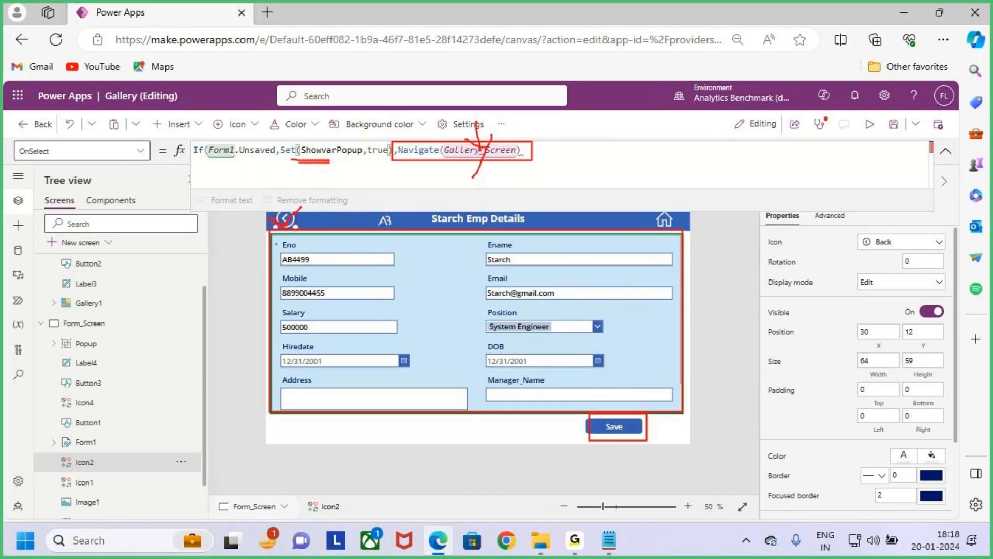
{"action": "left_click_drag", "start_coordinate": [293, 161], "coordinate": [341, 164]}
{"action": "key", "text": "e"}
{"action": "mouse_move", "coordinate": [306, 159]}
{"action": "left_mouse_down"}
{"action": "mouse_move", "coordinate": [387, 151]}
{"action": "mouse_move", "coordinate": [383, 111]}
{"action": "mouse_move", "coordinate": [344, 136]}
{"action": "left_mouse_up"}
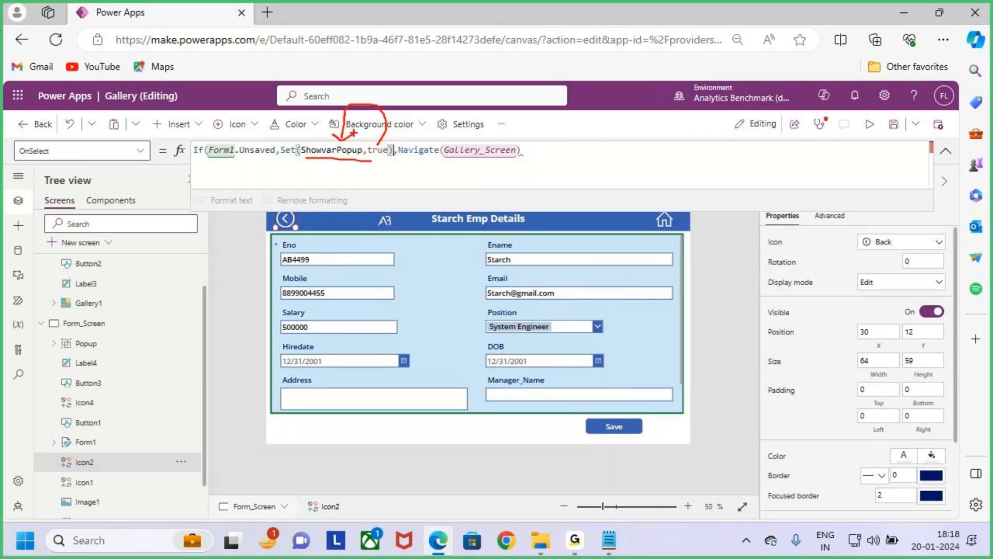
{"action": "left_click_drag", "start_coordinate": [313, 159], "coordinate": [349, 161]}
{"action": "key", "text": "Escape"}
{"action": "left_click", "coordinate": [946, 152]}
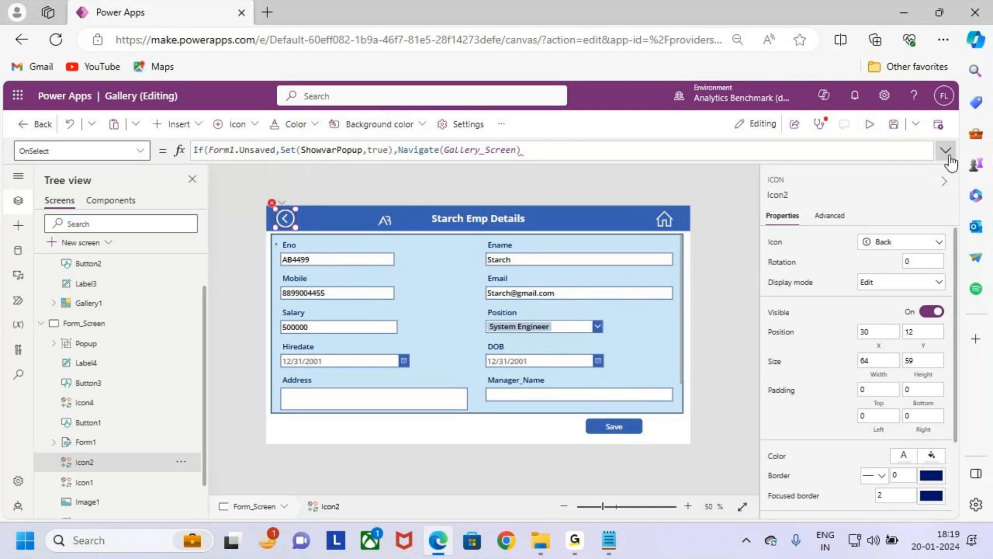
{"action": "left_click", "coordinate": [550, 153]}
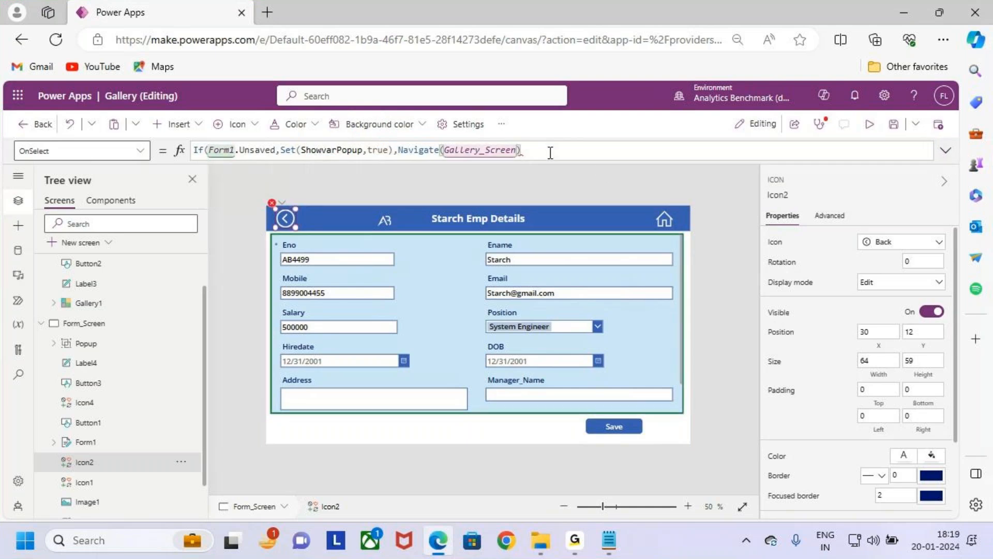
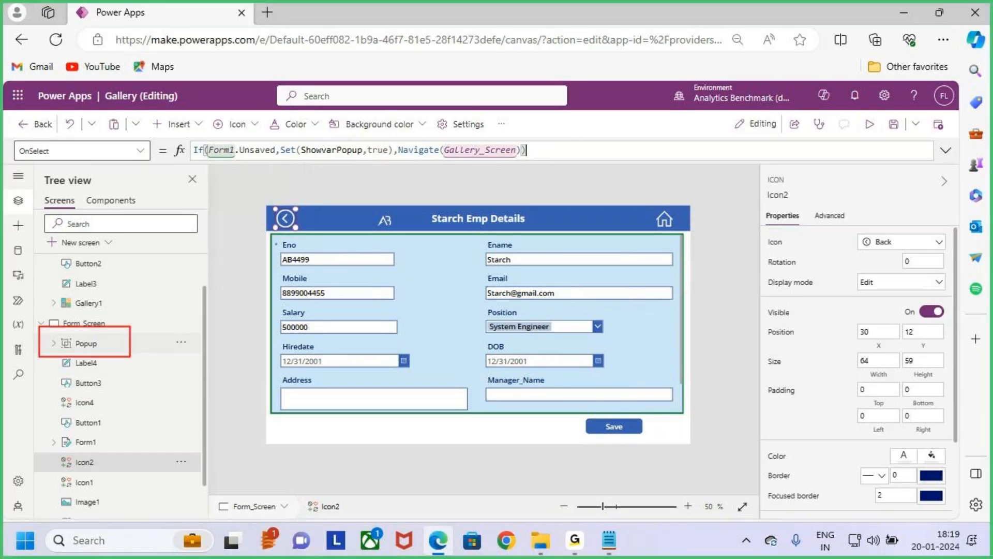
Set the Popup group's Visible property to ShowvarPopup.
{"action": "left_click", "coordinate": [105, 345]}
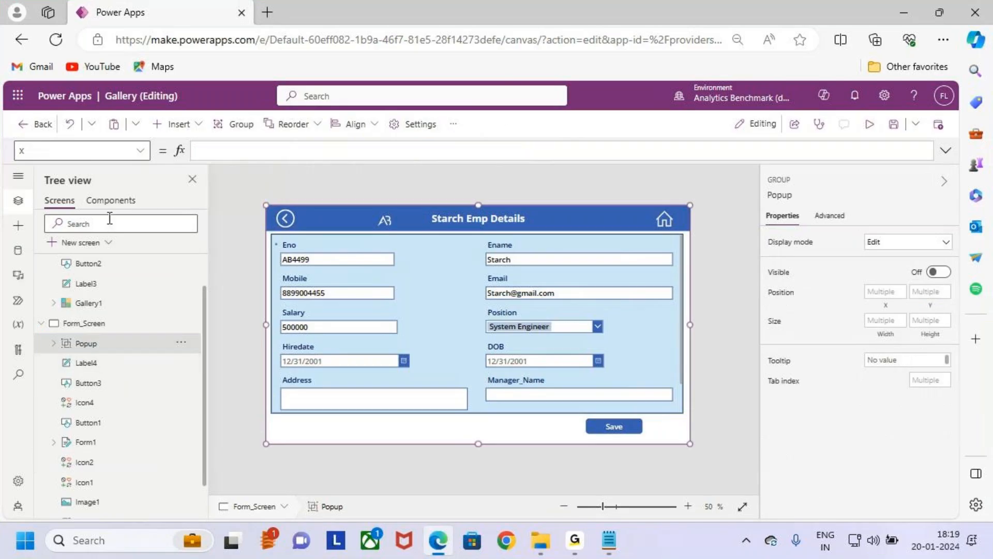
{"action": "left_click", "coordinate": [119, 151]}
{"action": "scroll", "coordinate": [73, 337], "scroll_direction": "up", "scroll_amount": 2}
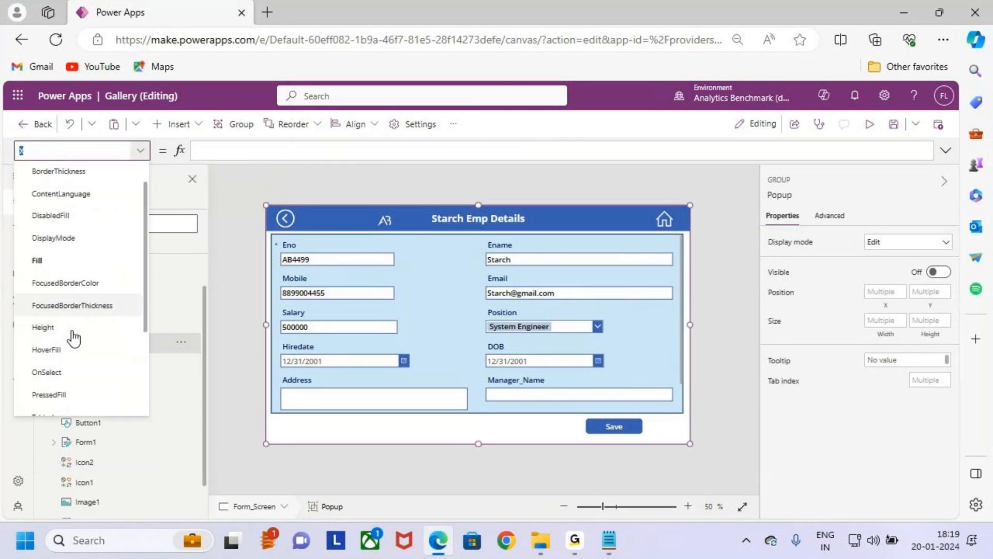
{"action": "scroll", "coordinate": [68, 357], "scroll_direction": "down", "scroll_amount": 2}
{"action": "left_click", "coordinate": [68, 361]}
{"action": "left_click", "coordinate": [242, 153]}
{"action": "left_click_drag", "start_coordinate": [242, 152], "coordinate": [186, 151]}
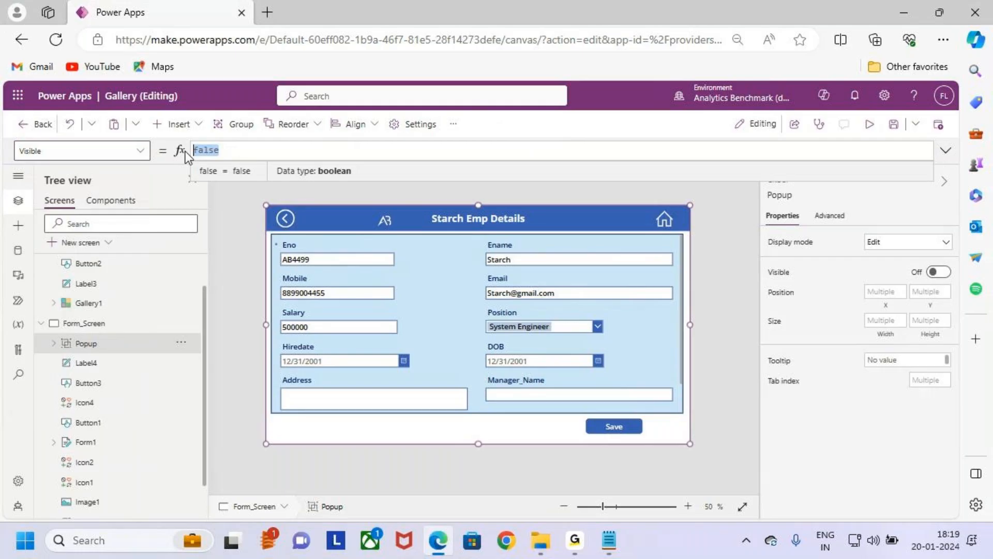
{"action": "type", "text": "show"}
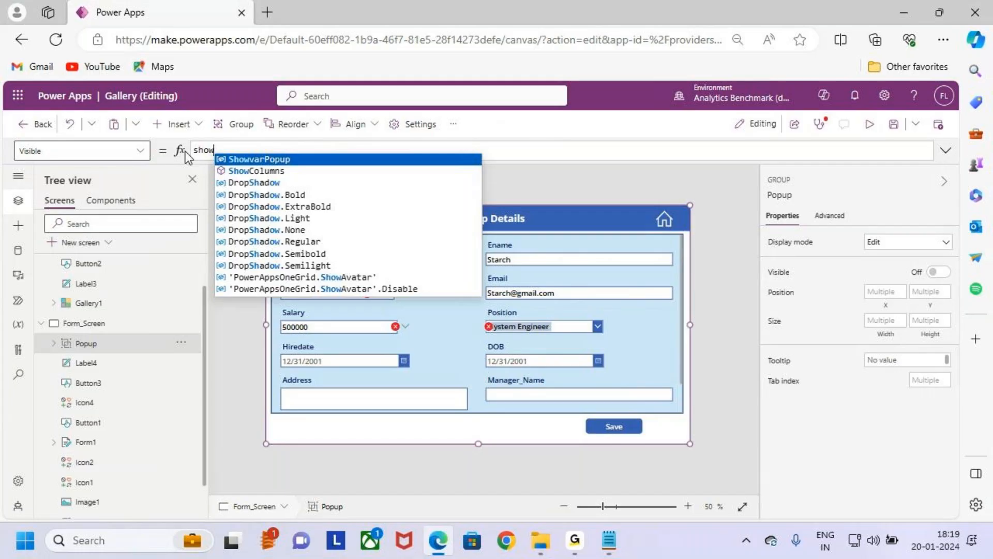
{"action": "key", "text": "Tab"}
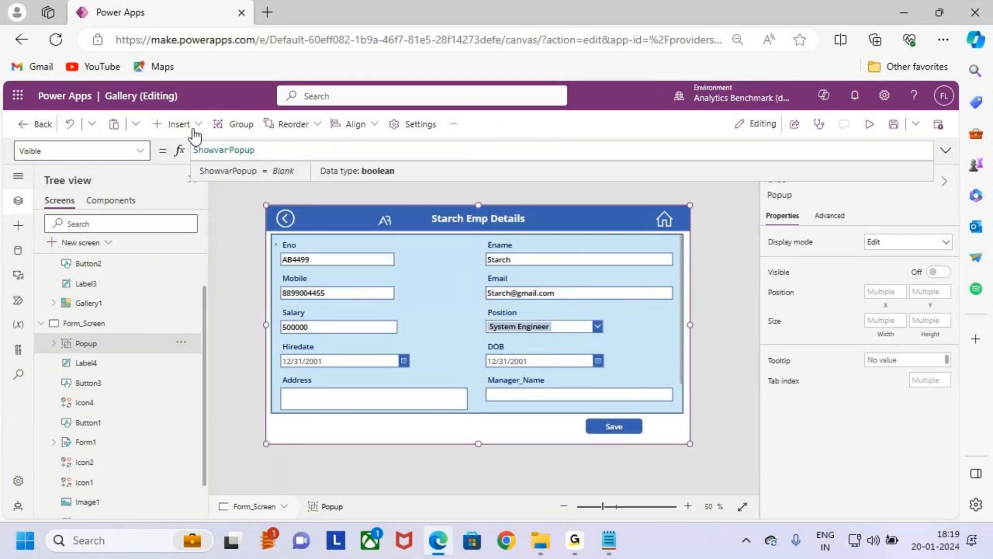
{"action": "key", "text": "ctrl+2"}
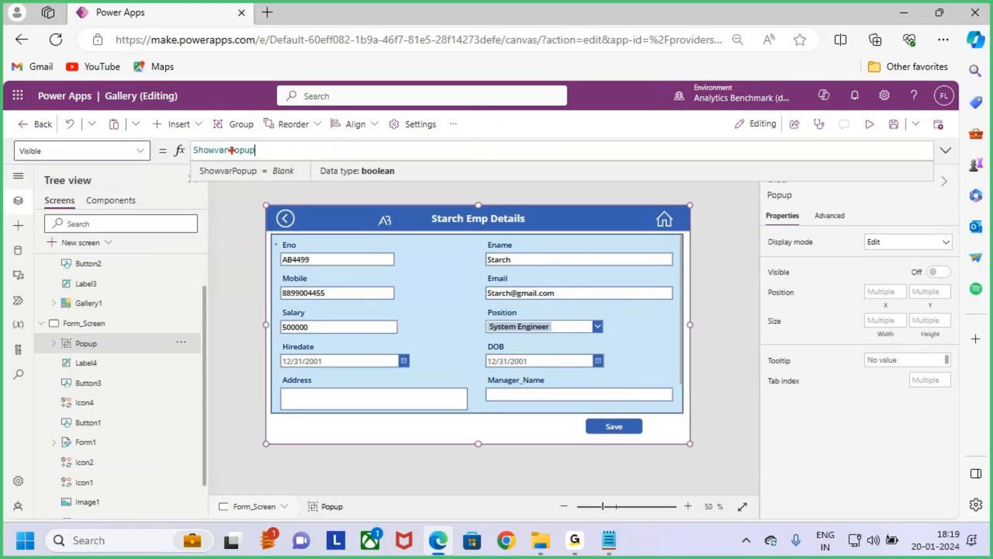
{"action": "left_click_drag", "start_coordinate": [190, 140], "coordinate": [277, 166]}
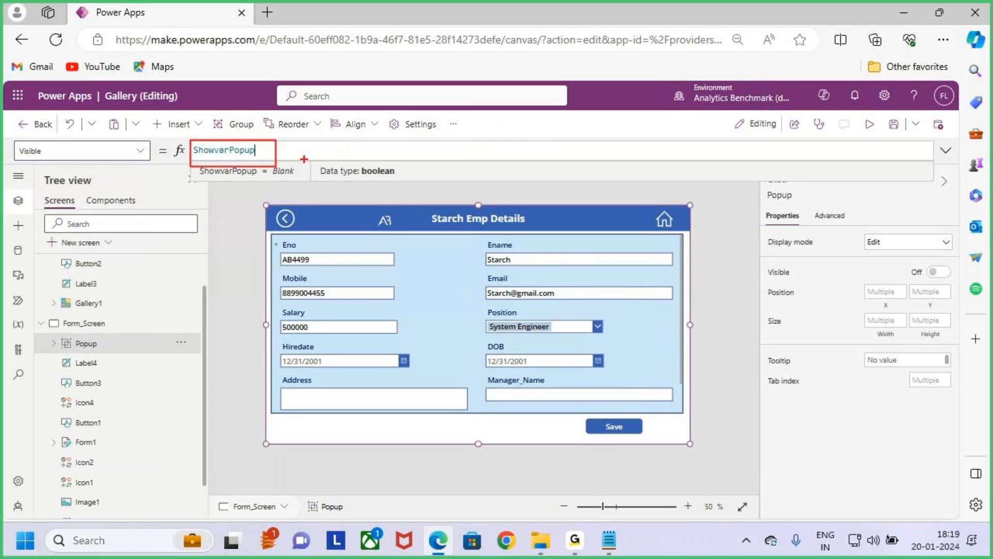
{"action": "left_click_drag", "start_coordinate": [221, 121], "coordinate": [220, 142]}
{"action": "left_click_drag", "start_coordinate": [212, 138], "coordinate": [230, 148]}
{"action": "left_click_drag", "start_coordinate": [238, 128], "coordinate": [224, 173]}
{"action": "mouse_move", "coordinate": [324, 148]}
{"action": "left_mouse_down"}
{"action": "mouse_move", "coordinate": [341, 127]}
{"action": "mouse_move", "coordinate": [371, 132]}
{"action": "mouse_move", "coordinate": [399, 120]}
{"action": "mouse_move", "coordinate": [445, 164]}
{"action": "left_mouse_up"}
{"action": "mouse_move", "coordinate": [277, 241]}
{"action": "left_mouse_down"}
{"action": "mouse_move", "coordinate": [595, 400]}
{"action": "mouse_move", "coordinate": [673, 416]}
{"action": "left_mouse_up"}
{"action": "left_click_drag", "start_coordinate": [616, 430], "coordinate": [637, 391]}
{"action": "left_click_drag", "start_coordinate": [264, 205], "coordinate": [303, 236]}
{"action": "mouse_move", "coordinate": [230, 121]}
{"action": "left_mouse_down"}
{"action": "mouse_move", "coordinate": [231, 147]}
{"action": "mouse_move", "coordinate": [242, 138]}
{"action": "mouse_move", "coordinate": [240, 168]}
{"action": "left_mouse_up"}
{"action": "mouse_move", "coordinate": [350, 180]}
{"action": "left_mouse_down"}
{"action": "mouse_move", "coordinate": [457, 173]}
{"action": "mouse_move", "coordinate": [492, 182]}
{"action": "left_mouse_up"}
{"action": "left_click_drag", "start_coordinate": [25, 162], "coordinate": [46, 162]}
{"action": "mouse_move", "coordinate": [103, 339]}
{"action": "left_mouse_down"}
{"action": "mouse_move", "coordinate": [112, 344]}
{"action": "mouse_move", "coordinate": [138, 309]}
{"action": "left_mouse_up"}
{"action": "left_click_drag", "start_coordinate": [362, 183], "coordinate": [398, 178]}
{"action": "key", "text": "Escape"}
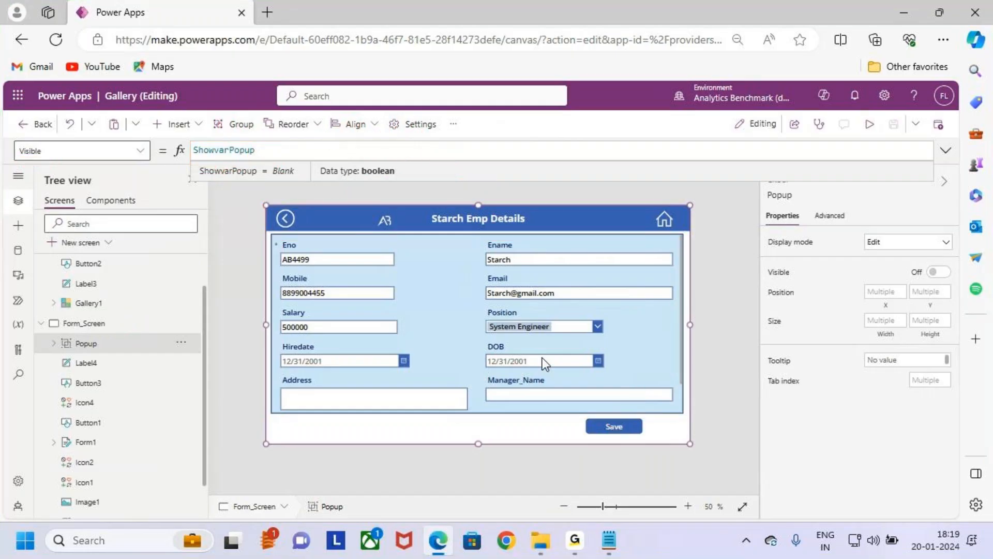
Preview the app and open a different employee's record for editing from the gallery.
{"action": "left_click", "coordinate": [870, 126]}
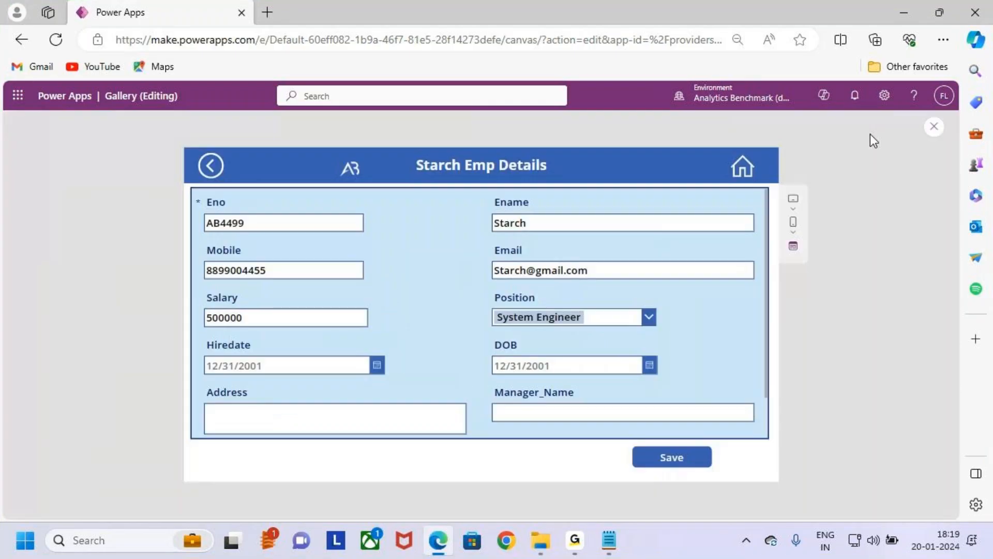
{"action": "left_click", "coordinate": [733, 181]}
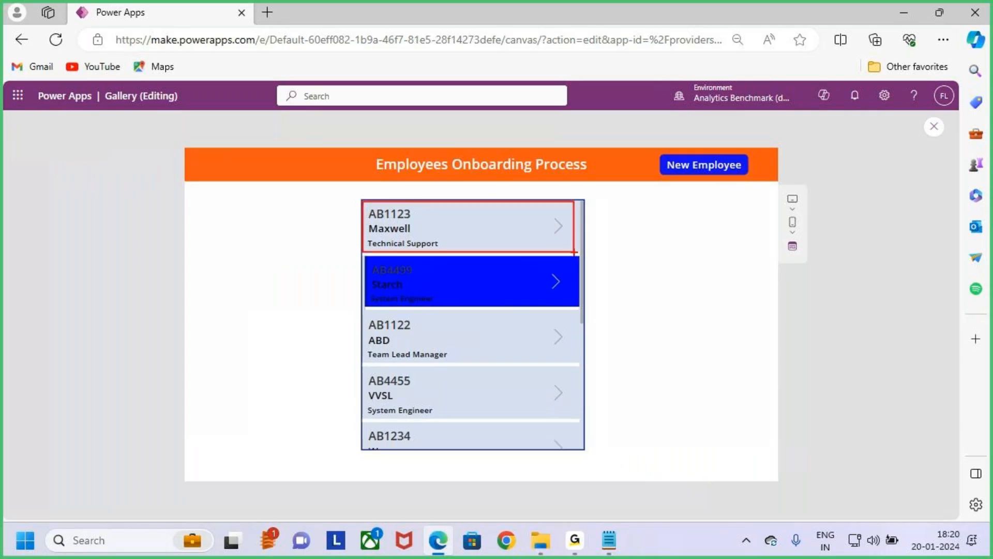
{"action": "left_click", "coordinate": [454, 220]}
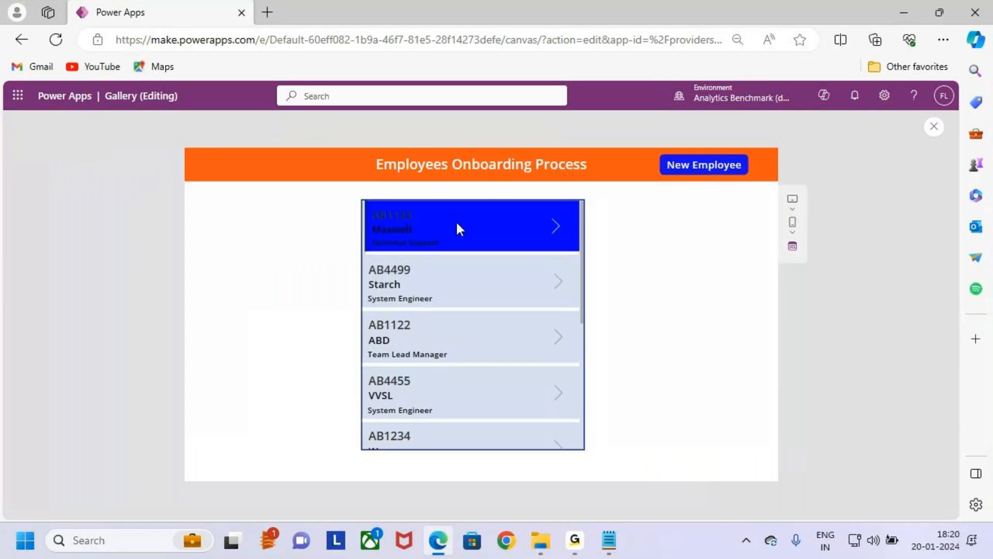
{"action": "left_click", "coordinate": [556, 231]}
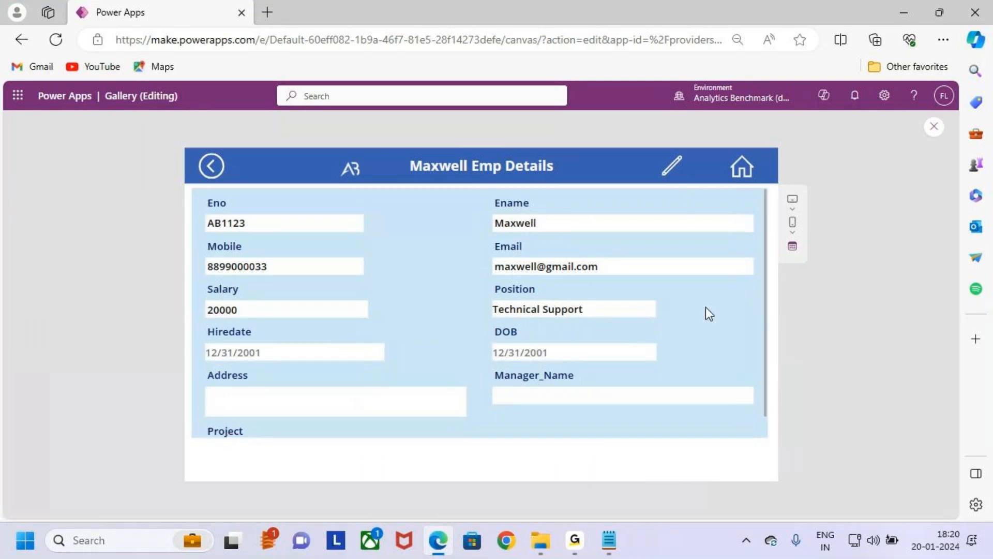
{"action": "left_click", "coordinate": [673, 168]}
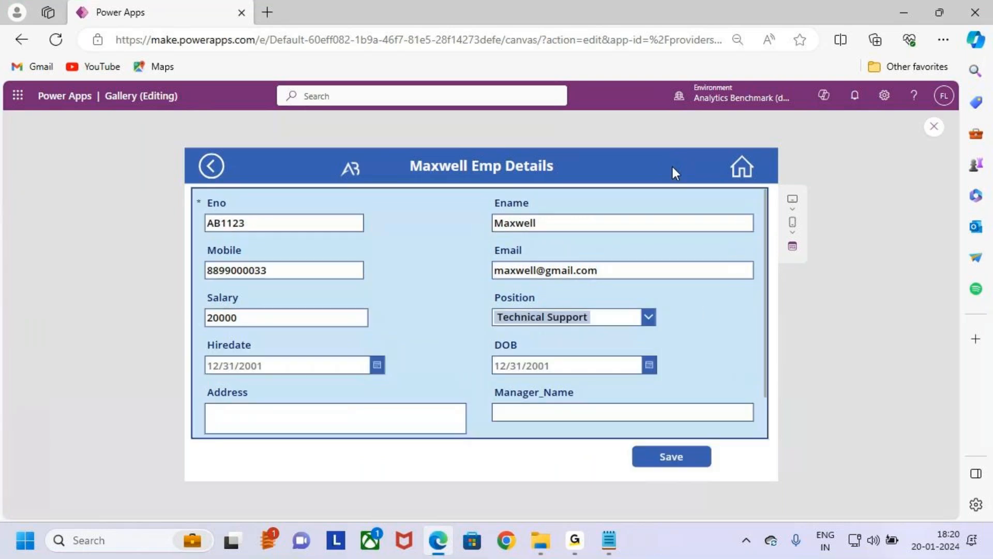
Replace the Ename value with a new employee name in the preview form.
{"action": "left_click", "coordinate": [551, 222]}
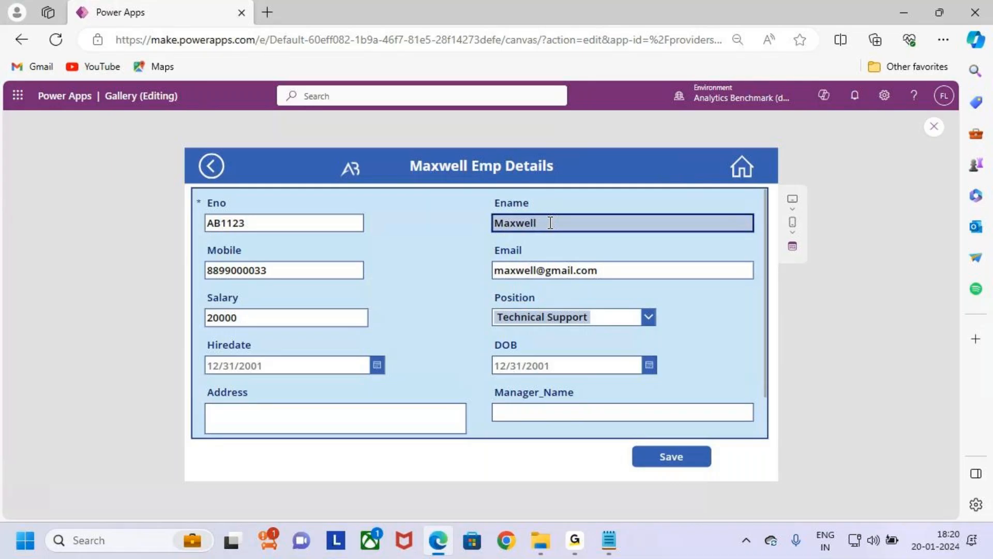
{"action": "key", "text": "BackSpace"}
{"action": "key", "text": "BackSpace"}
{"action": "key", "text": "BackSpace"}
{"action": "key", "text": "BackSpace"}
{"action": "key", "text": "BackSpace"}
{"action": "key", "text": "BackSpace"}
{"action": "key", "text": "BackSpace"}
{"action": "type", "text": "M"}
{"action": "key", "text": "BackSpace"}
{"action": "type", "text": "Chandhu"}
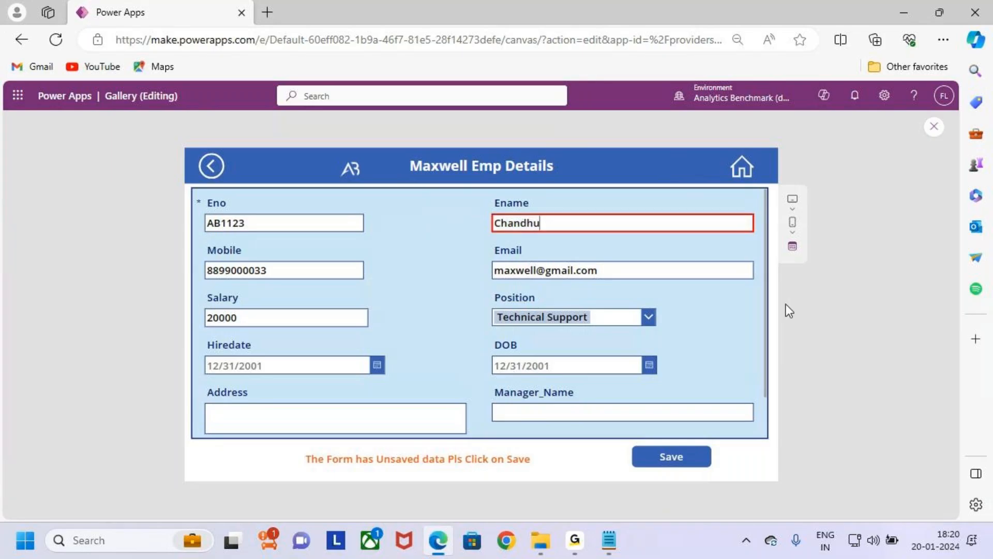
Use the back icon with unsaved changes to test the unsaved-data popup.
{"action": "key", "text": "ctrl+2"}
{"action": "mouse_move", "coordinate": [624, 439]}
{"action": "left_mouse_down"}
{"action": "mouse_move", "coordinate": [647, 458]}
{"action": "mouse_move", "coordinate": [723, 479]}
{"action": "mouse_move", "coordinate": [802, 374]}
{"action": "left_mouse_up"}
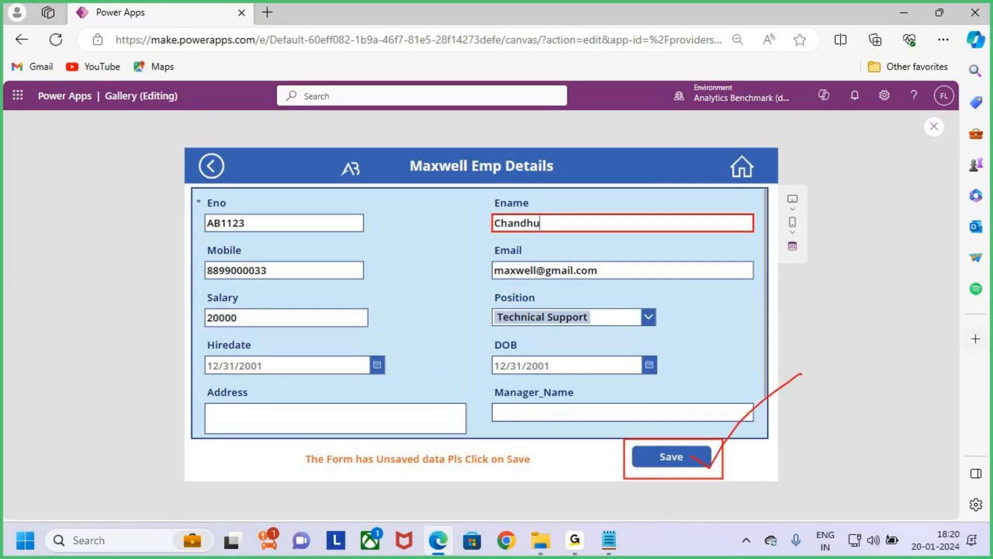
{"action": "key", "text": "Escape"}
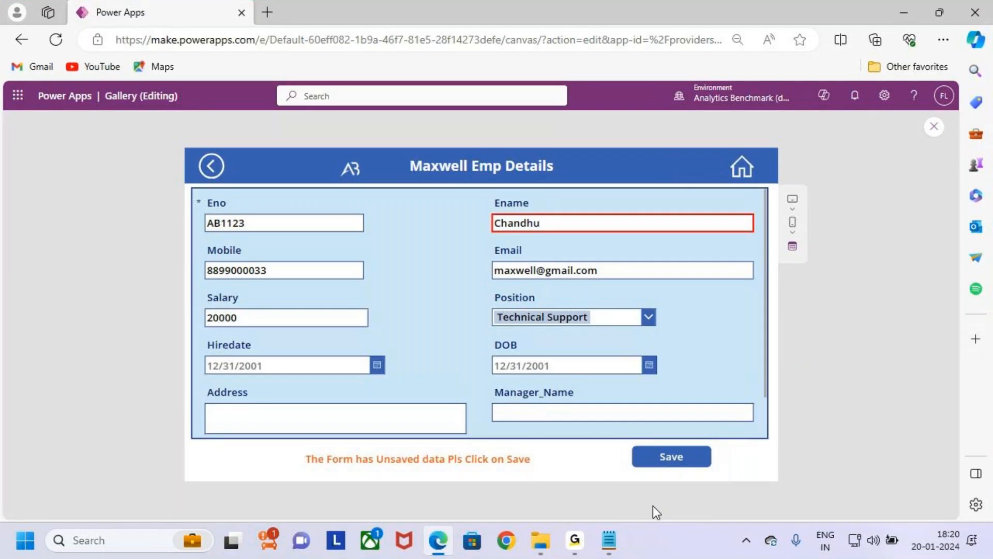
{"action": "left_click", "coordinate": [212, 167]}
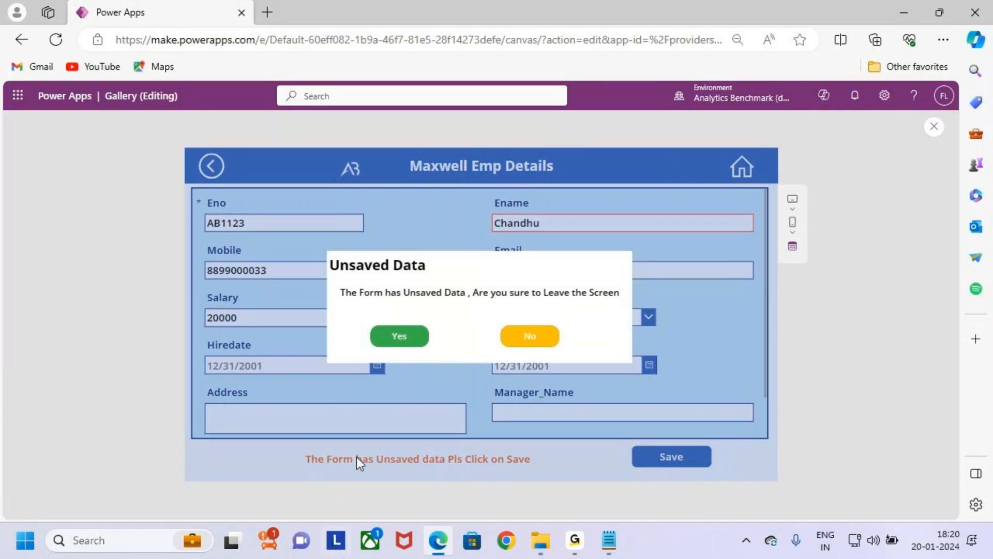
{"action": "key", "text": "ctrl+2"}
{"action": "left_click_drag", "start_coordinate": [324, 254], "coordinate": [432, 274]}
{"action": "mouse_move", "coordinate": [337, 282]}
{"action": "left_mouse_down"}
{"action": "mouse_move", "coordinate": [526, 306]}
{"action": "mouse_move", "coordinate": [623, 305]}
{"action": "left_mouse_up"}
{"action": "key", "text": "Escape"}
{"action": "key", "text": "ctrl+2"}
{"action": "mouse_move", "coordinate": [360, 316]}
{"action": "left_mouse_down"}
{"action": "mouse_move", "coordinate": [445, 345]}
{"action": "mouse_move", "coordinate": [429, 291]}
{"action": "left_mouse_up"}
{"action": "left_click_drag", "start_coordinate": [392, 327], "coordinate": [424, 297]}
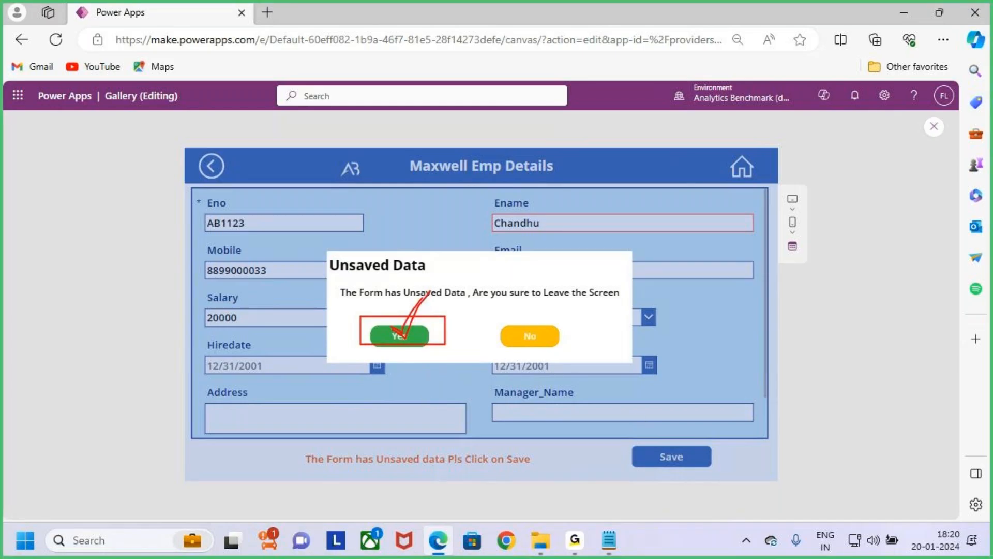
{"action": "left_click_drag", "start_coordinate": [401, 334], "coordinate": [443, 291]}
{"action": "mouse_move", "coordinate": [364, 333]}
{"action": "left_mouse_down"}
{"action": "mouse_move", "coordinate": [319, 346]}
{"action": "mouse_move", "coordinate": [326, 327]}
{"action": "mouse_move", "coordinate": [339, 356]}
{"action": "left_mouse_up"}
{"action": "mouse_move", "coordinate": [140, 321]}
{"action": "left_mouse_down"}
{"action": "mouse_move", "coordinate": [130, 322]}
{"action": "mouse_move", "coordinate": [120, 382]}
{"action": "mouse_move", "coordinate": [176, 383]}
{"action": "mouse_move", "coordinate": [220, 353]}
{"action": "left_mouse_up"}
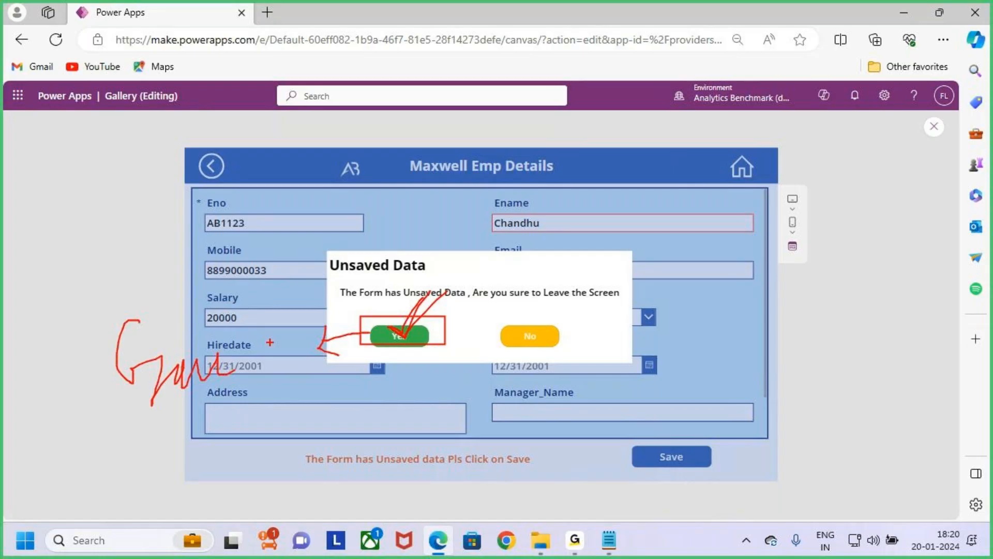
{"action": "left_click_drag", "start_coordinate": [529, 309], "coordinate": [533, 336]}
{"action": "left_click_drag", "start_coordinate": [540, 319], "coordinate": [532, 346]}
{"action": "left_click_drag", "start_coordinate": [672, 455], "coordinate": [745, 392]}
{"action": "key", "text": "Escape"}
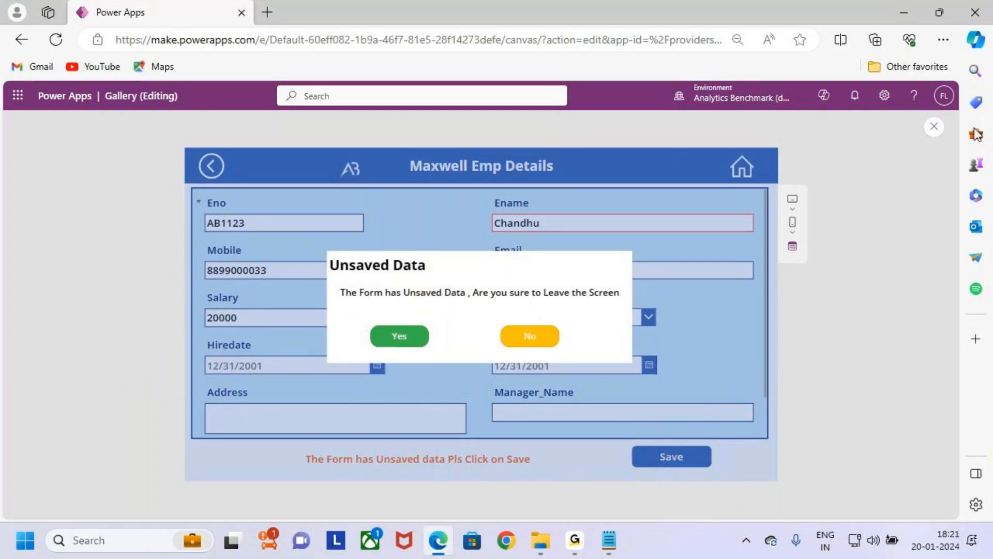
Close the preview and dismiss the tip dialog.
{"action": "left_click", "coordinate": [934, 126]}
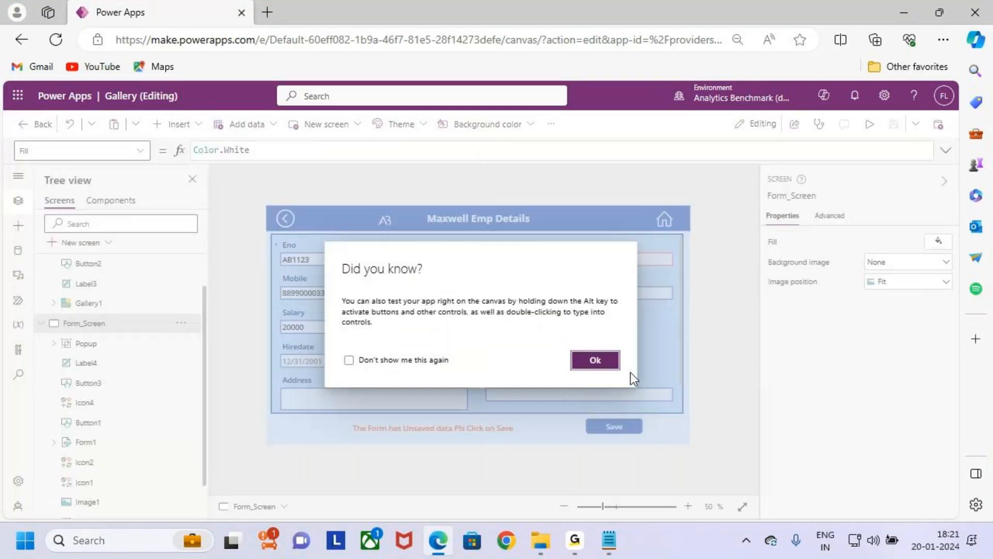
{"action": "left_click", "coordinate": [606, 360]}
Set the popup's Yes button OnSelect to Navigate(Gallery_Screen);.
{"action": "left_click", "coordinate": [427, 339]}
{"action": "left_click", "coordinate": [428, 339]}
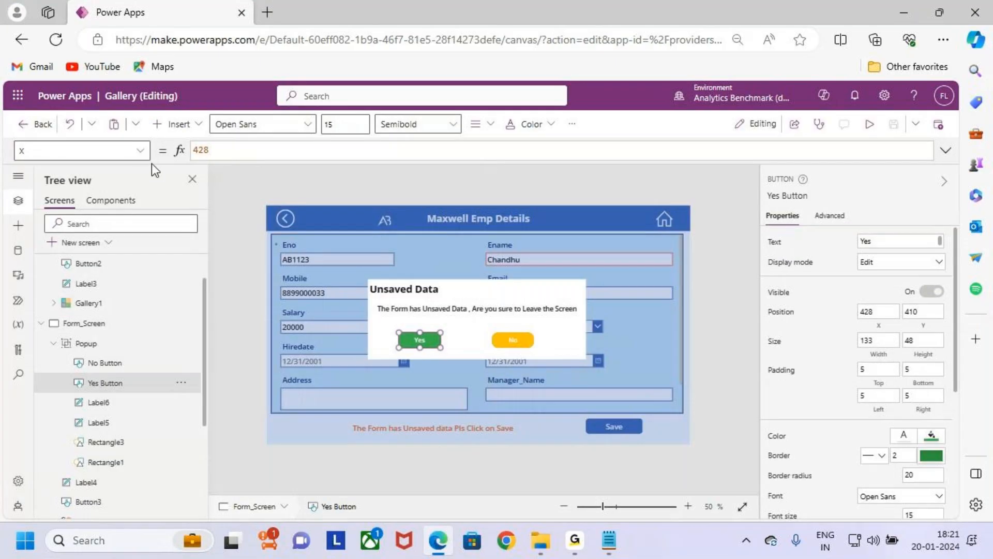
{"action": "left_click", "coordinate": [140, 150]}
{"action": "scroll", "coordinate": [62, 311], "scroll_direction": "down", "scroll_amount": 1}
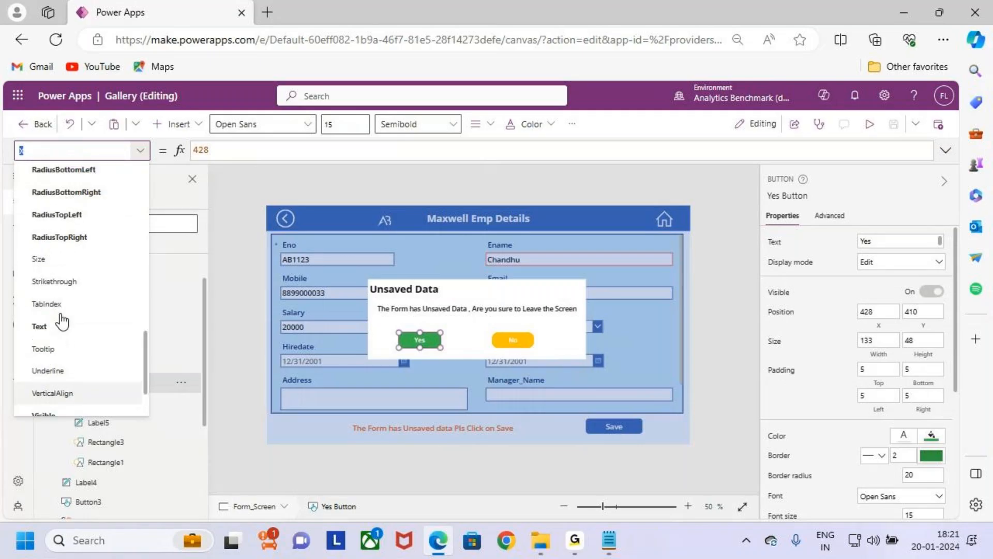
{"action": "scroll", "coordinate": [74, 302], "scroll_direction": "up", "scroll_amount": 1}
{"action": "scroll", "coordinate": [74, 303], "scroll_direction": "up", "scroll_amount": 2}
{"action": "scroll", "coordinate": [76, 293], "scroll_direction": "up", "scroll_amount": 1}
{"action": "left_click", "coordinate": [78, 259]}
{"action": "left_click", "coordinate": [229, 150]}
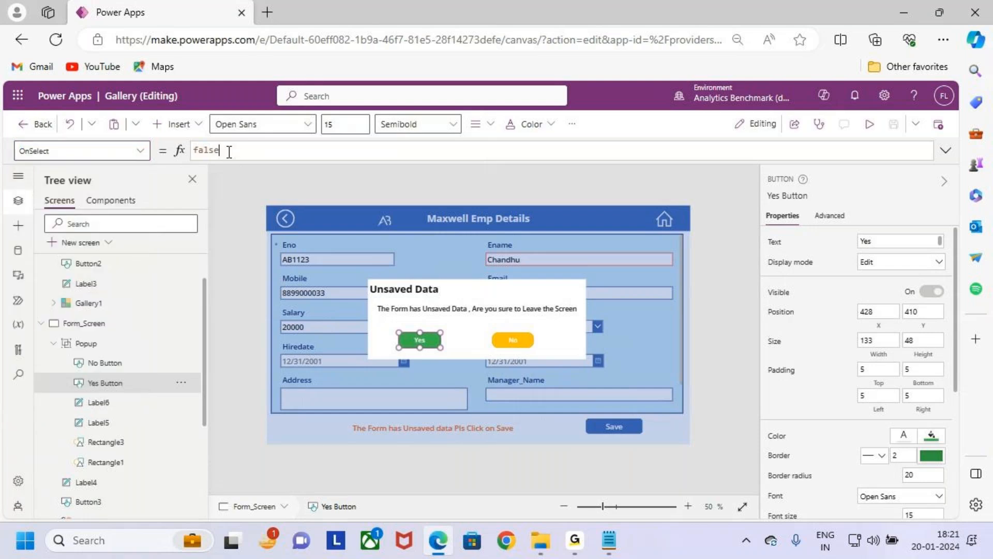
{"action": "double_click", "coordinate": [230, 150]}
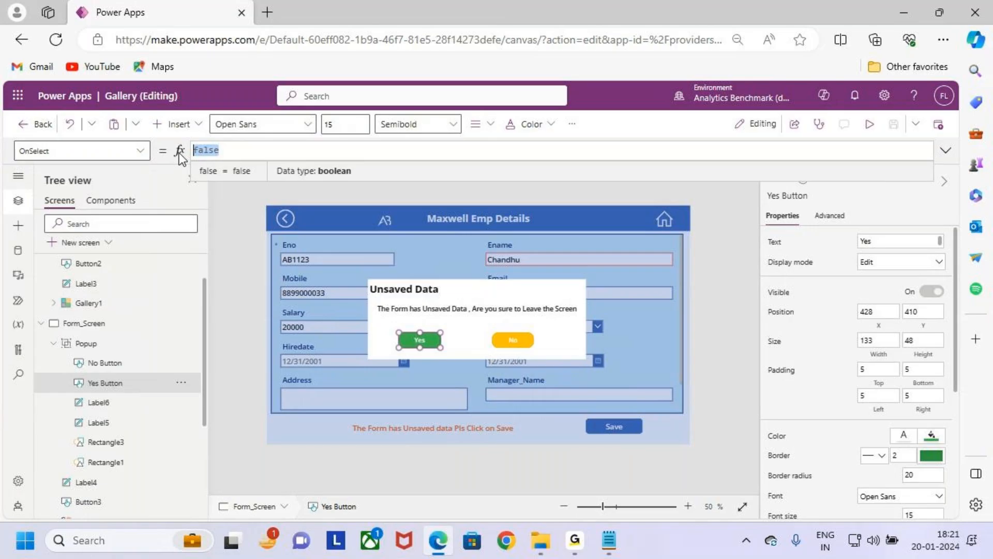
{"action": "type", "text": "navi"}
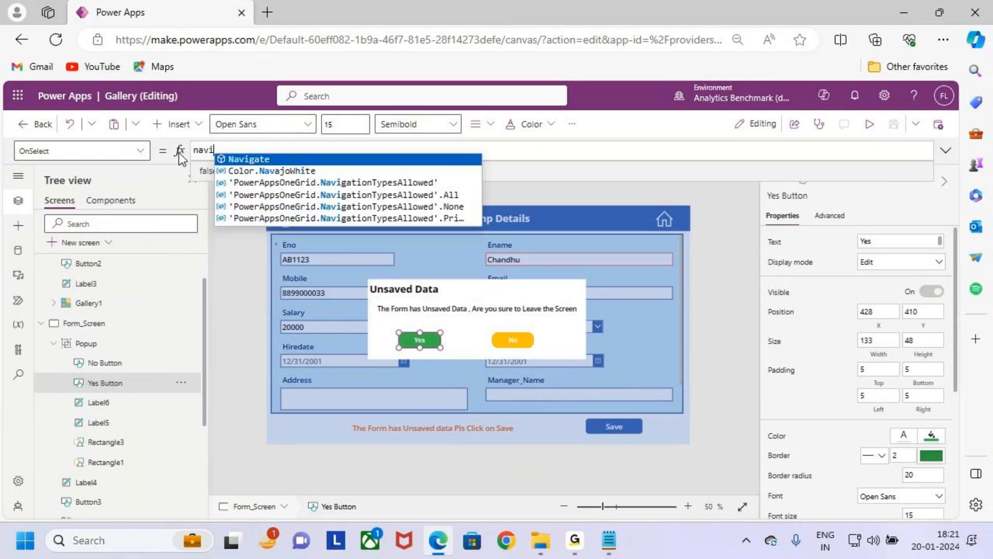
{"action": "key", "text": "Tab"}
{"action": "type", "text": "("}
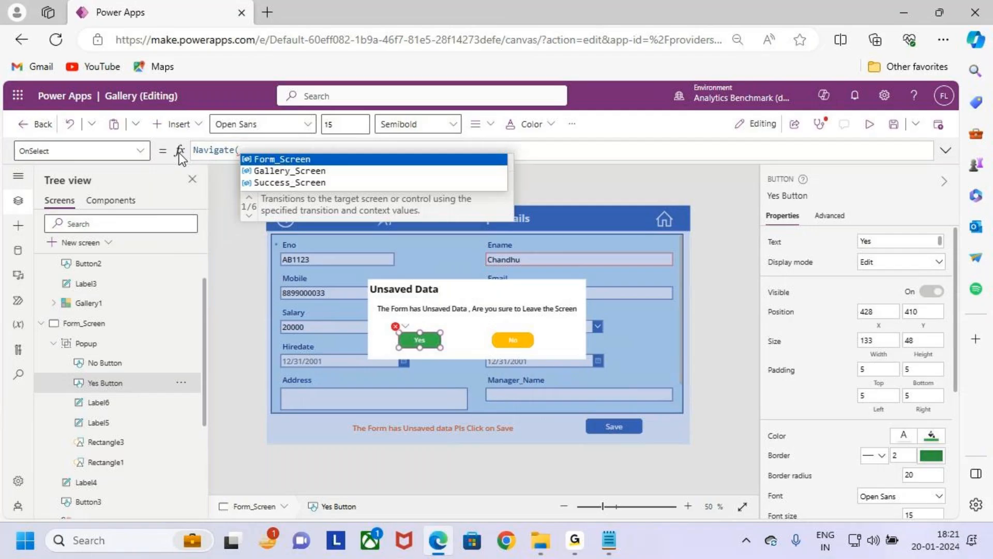
{"action": "key", "text": "Down"}
{"action": "key", "text": "Tab"}
{"action": "type", "text": ")"}
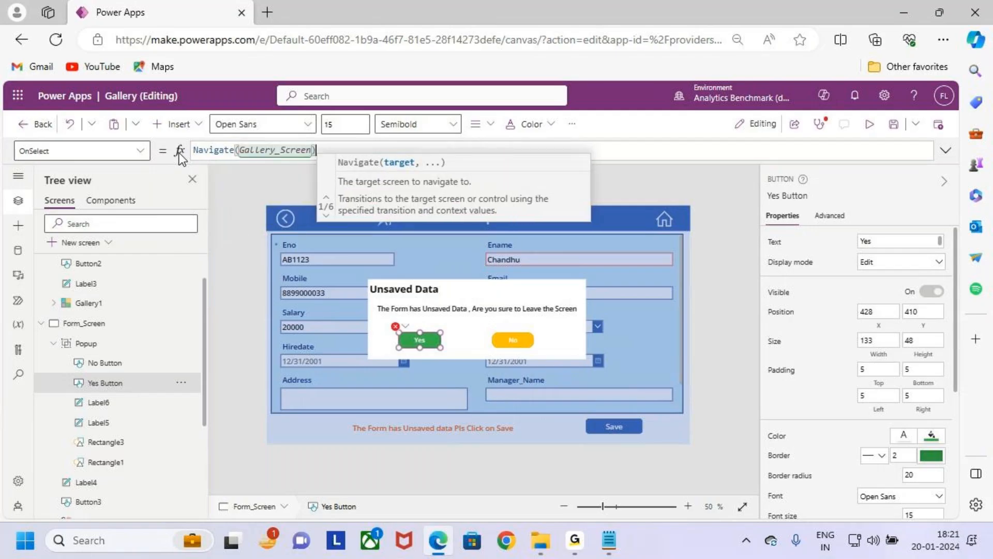
{"action": "type", "text": ";"}
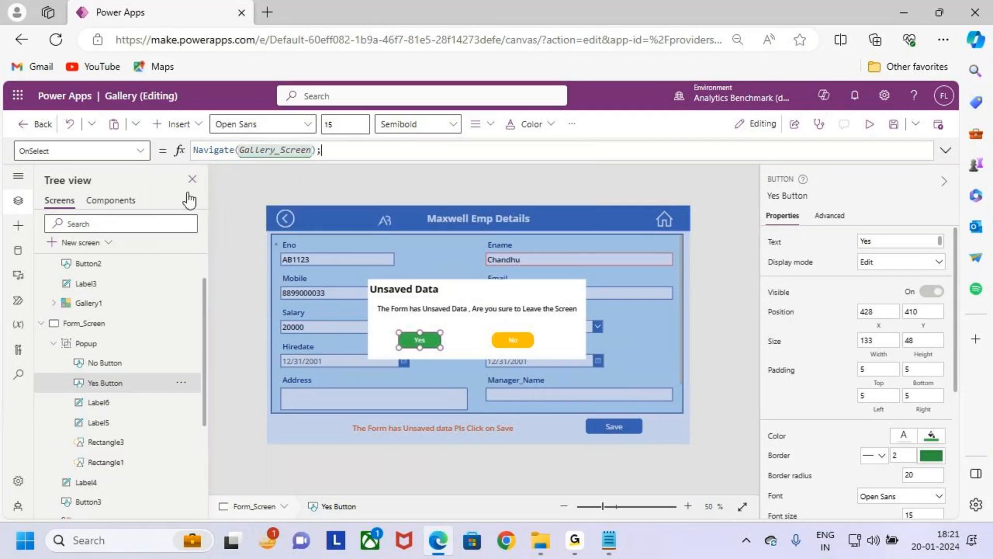
Append Set(ShowvarPopup,false) to the Yes button's OnSelect formula after the Navigate call.
{"action": "left_click", "coordinate": [945, 151]}
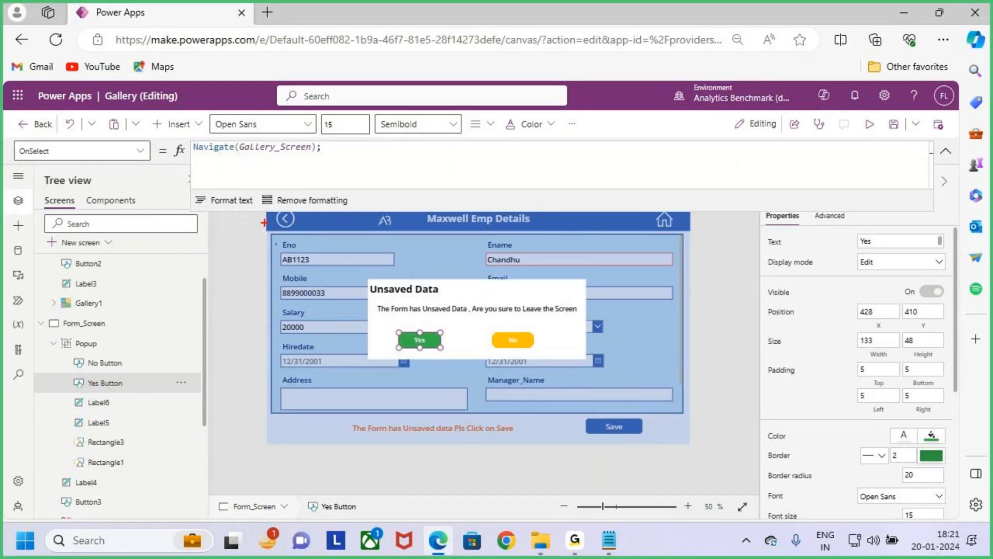
{"action": "left_click_drag", "start_coordinate": [264, 223], "coordinate": [660, 405]}
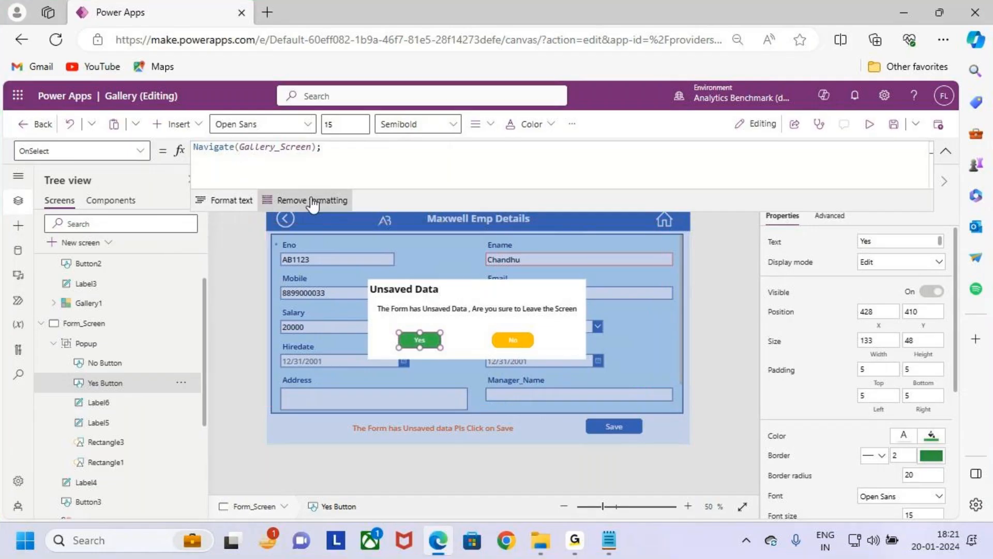
{"action": "left_click", "coordinate": [253, 167]}
{"action": "type", "text": "Set"}
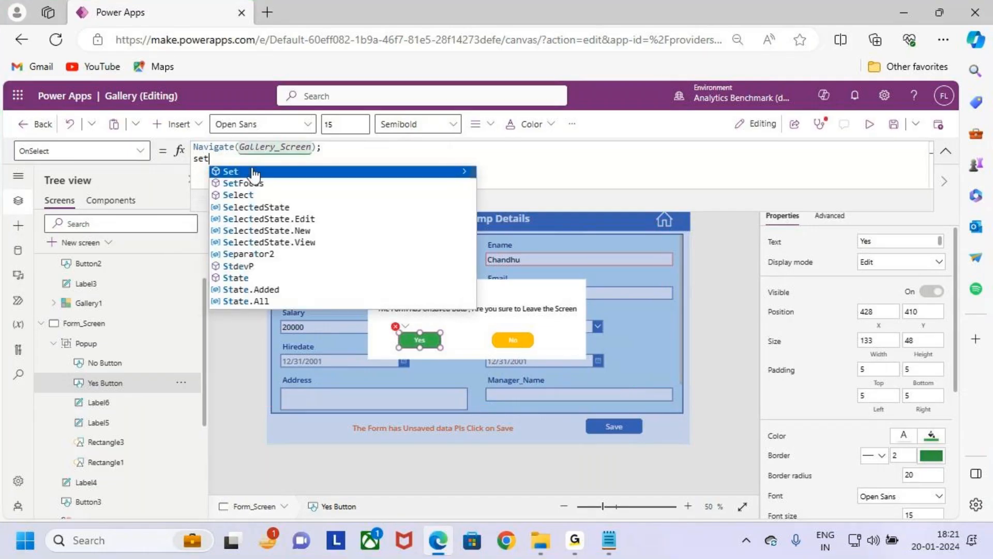
{"action": "type", "text": "(sho"}
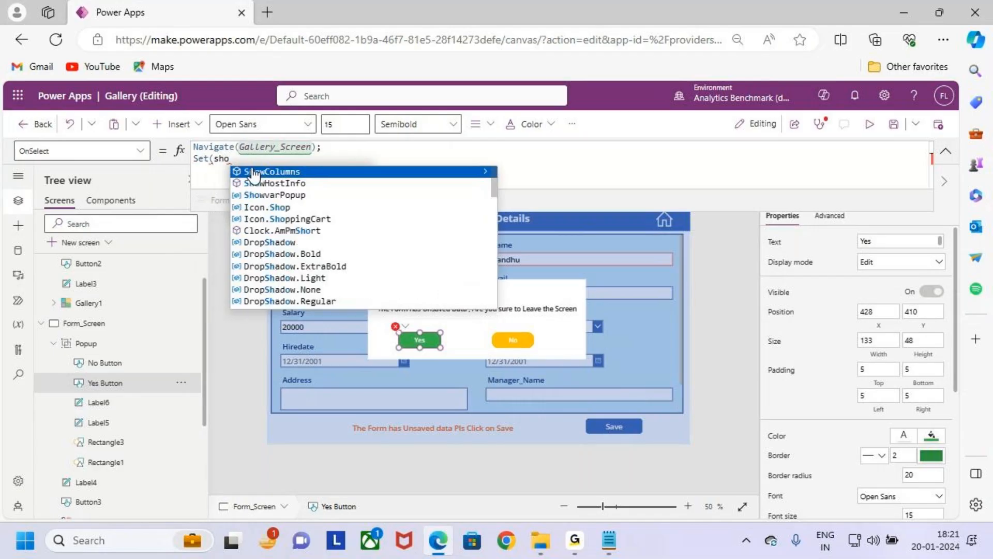
{"action": "key", "text": "Down"}
{"action": "key", "text": "Down"}
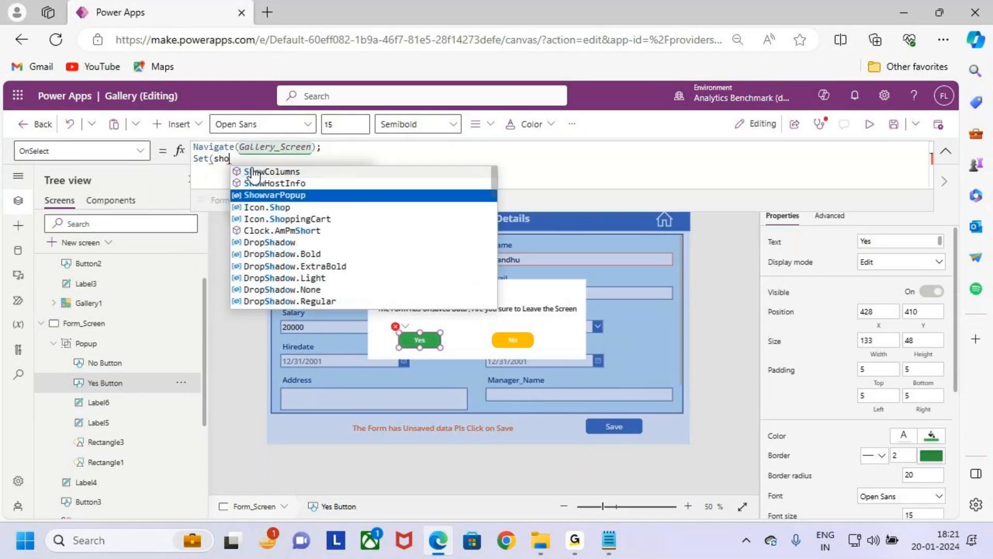
{"action": "key", "text": "Tab"}
{"action": "type", "text": ",flase"}
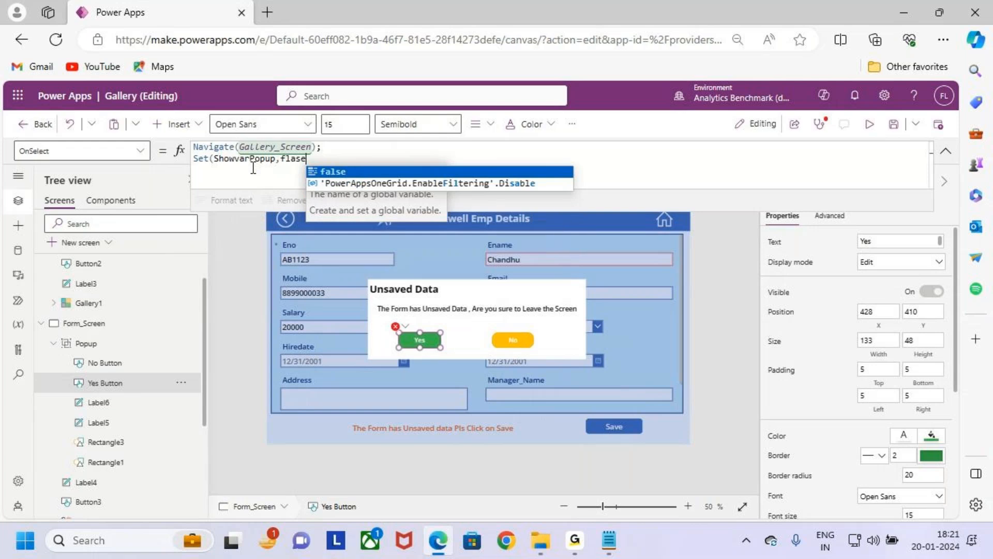
{"action": "key", "text": "Tab"}
{"action": "type", "text": ")"}
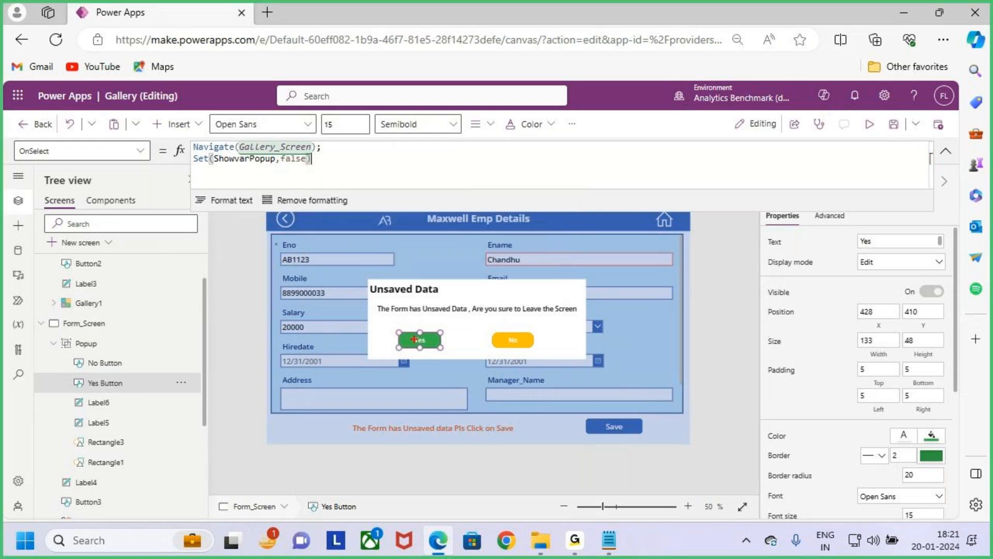
{"action": "left_click_drag", "start_coordinate": [414, 335], "coordinate": [440, 315]}
{"action": "left_click_drag", "start_coordinate": [329, 146], "coordinate": [350, 135]}
{"action": "left_click_drag", "start_coordinate": [239, 167], "coordinate": [268, 166]}
{"action": "mouse_move", "coordinate": [292, 243]}
{"action": "left_mouse_down"}
{"action": "mouse_move", "coordinate": [314, 270]}
{"action": "mouse_move", "coordinate": [632, 401]}
{"action": "left_mouse_up"}
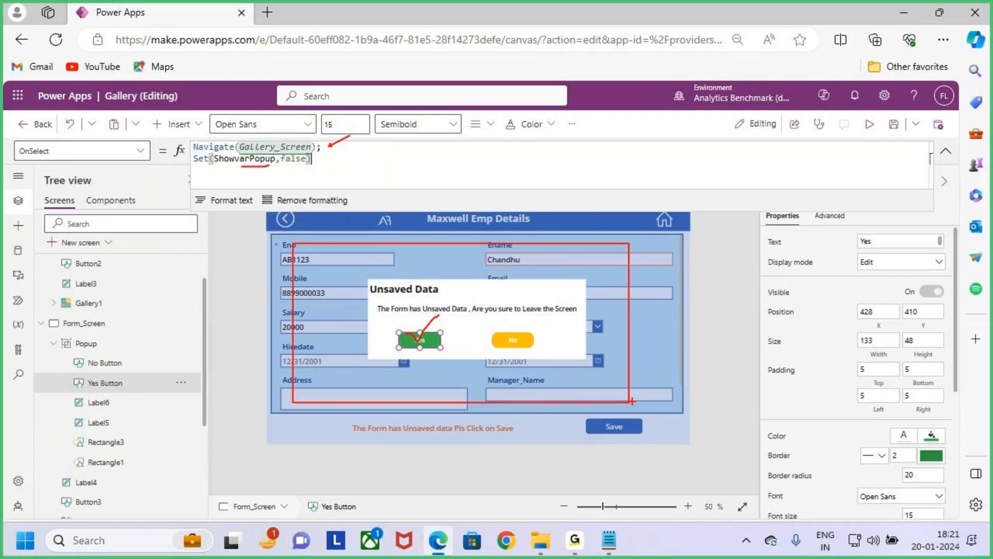
{"action": "key", "text": "Escape"}
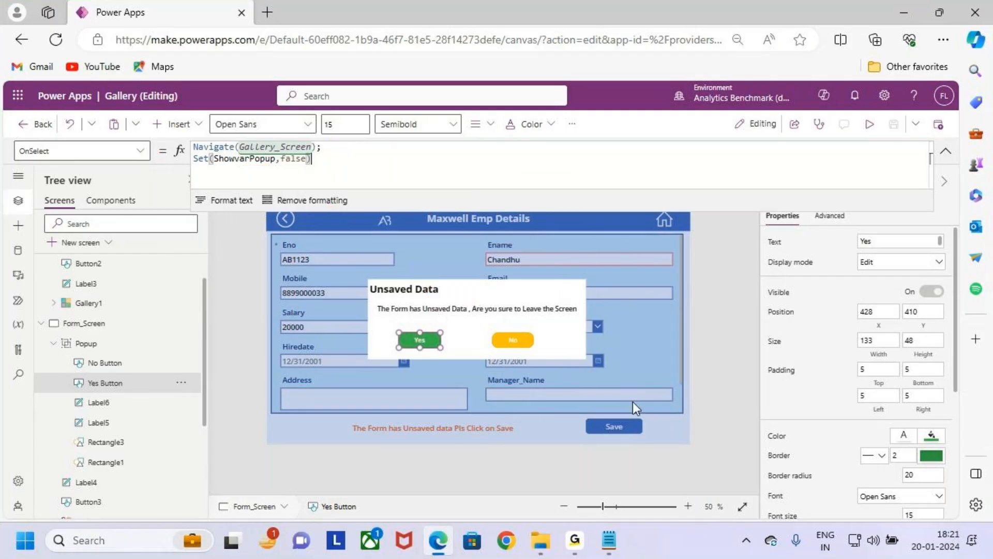
Set the No button's OnSelect to Set(ShowvarPopup,false).
{"action": "left_click", "coordinate": [519, 342]}
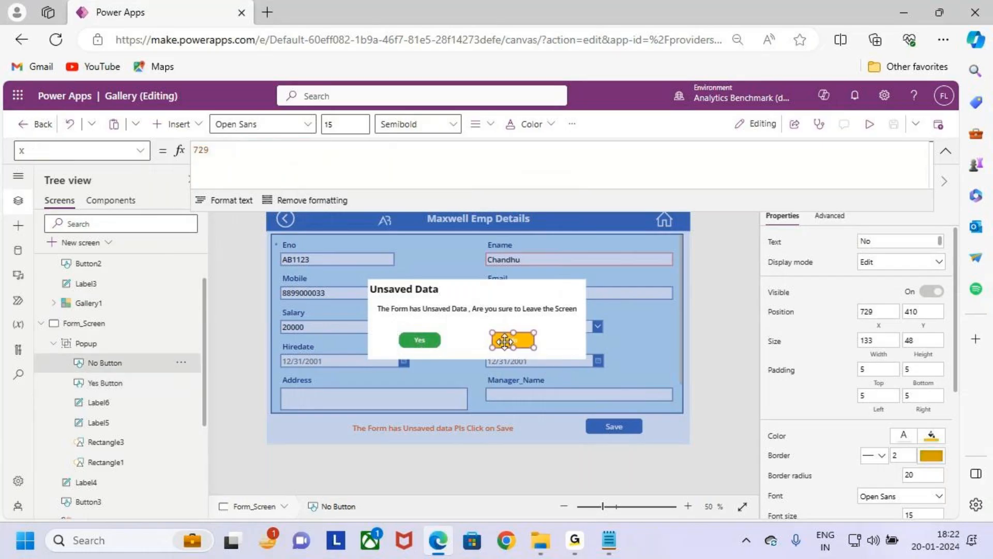
{"action": "left_click", "coordinate": [140, 150]}
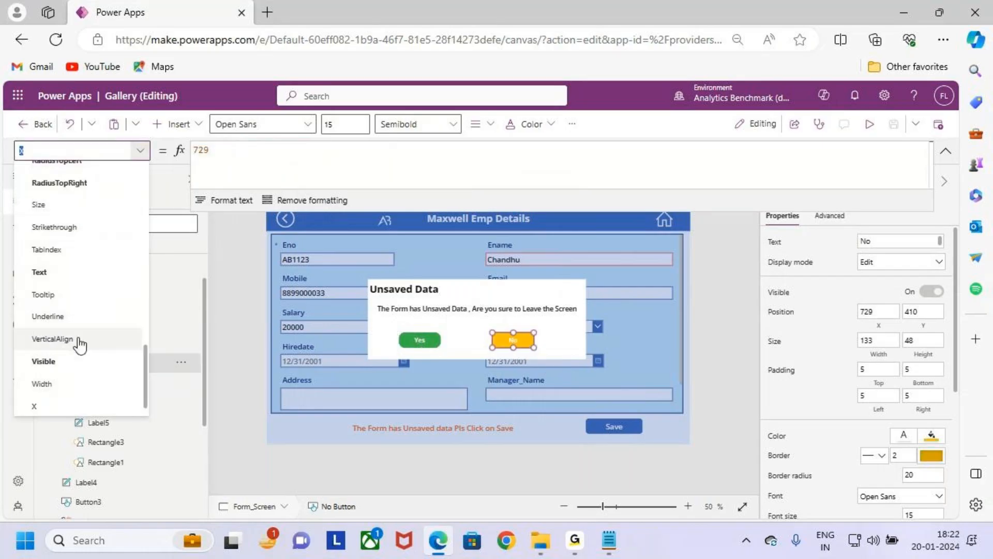
{"action": "scroll", "coordinate": [62, 266], "scroll_direction": "up", "scroll_amount": 1}
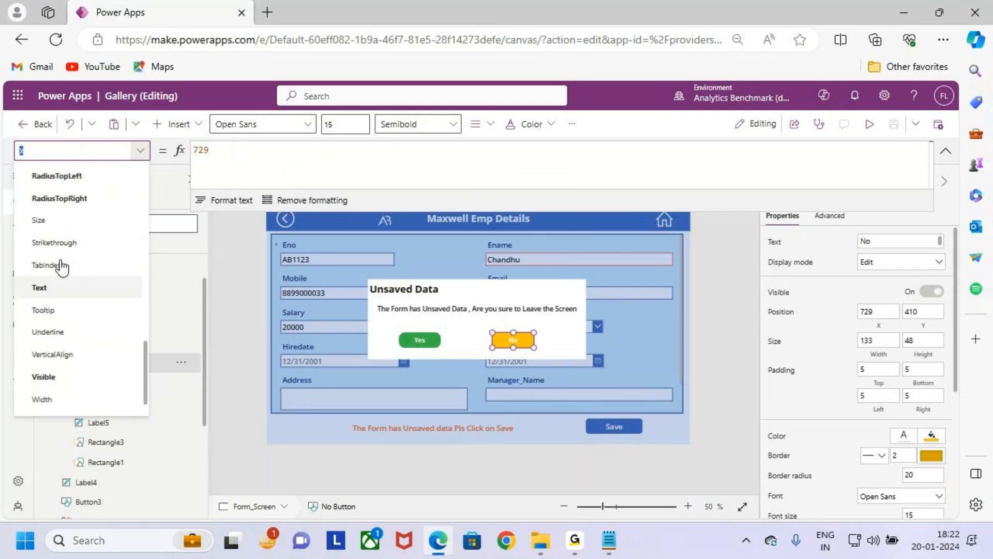
{"action": "scroll", "coordinate": [62, 266], "scroll_direction": "up", "scroll_amount": 5}
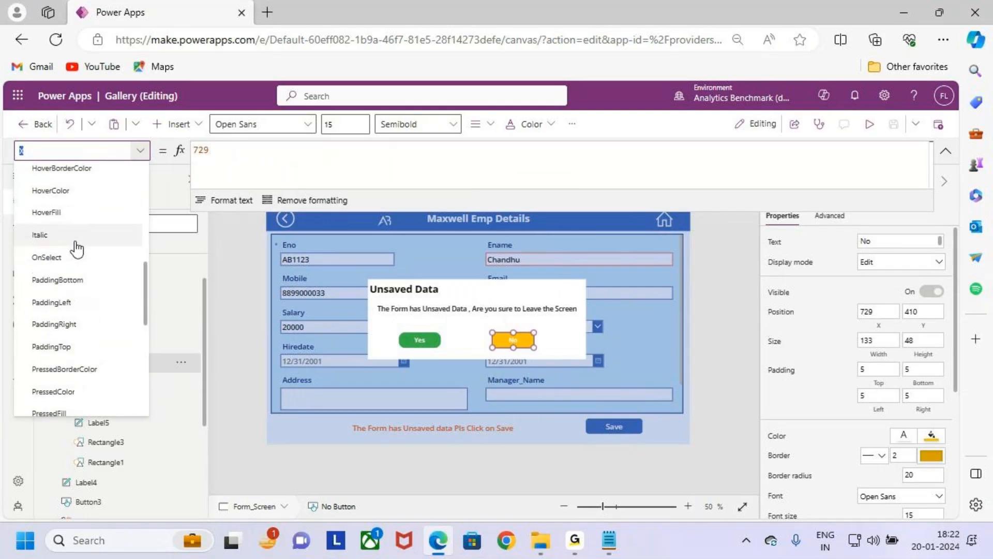
{"action": "left_click", "coordinate": [76, 258]}
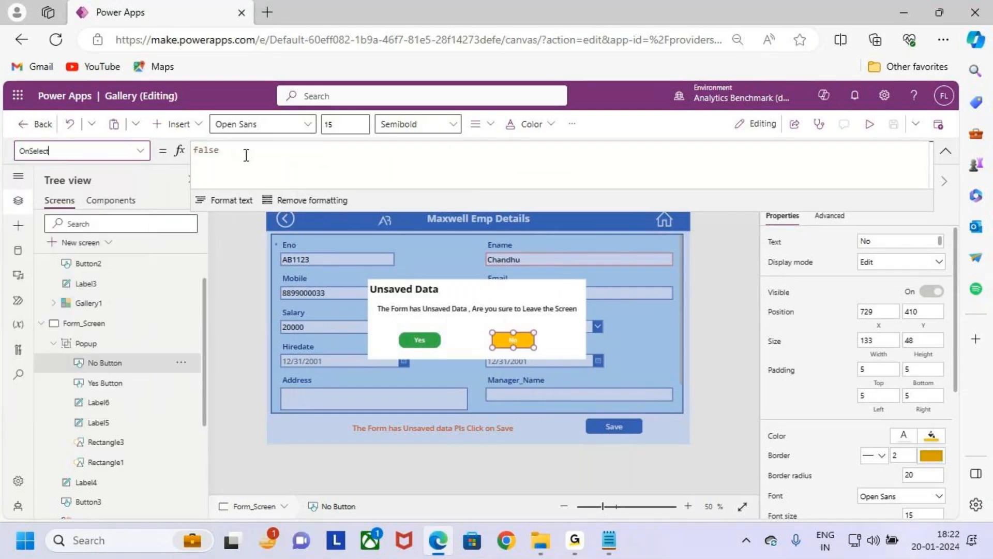
{"action": "triple_click", "coordinate": [246, 155]}
{"action": "key", "text": "BackSpace"}
{"action": "type", "text": "set"}
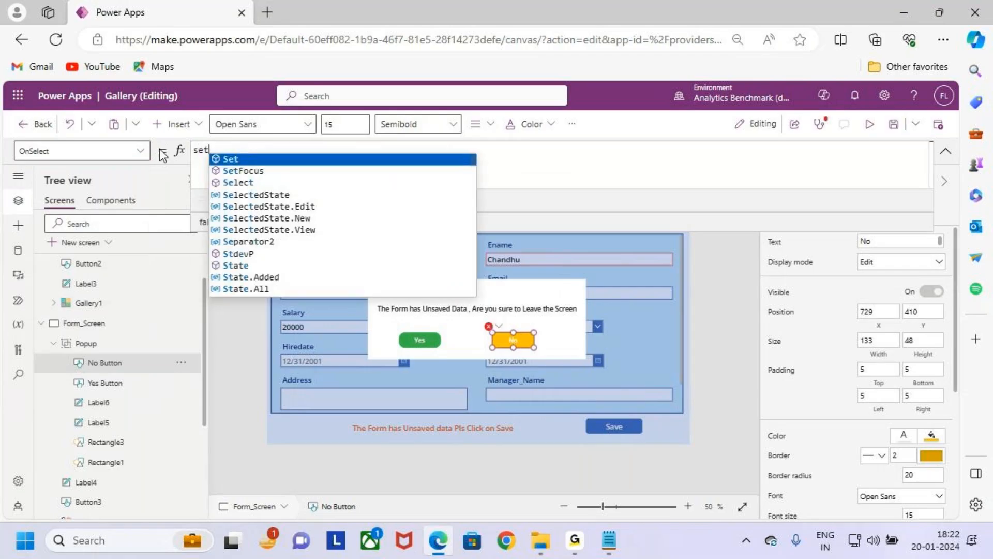
{"action": "key", "text": "Tab"}
{"action": "type", "text": "("}
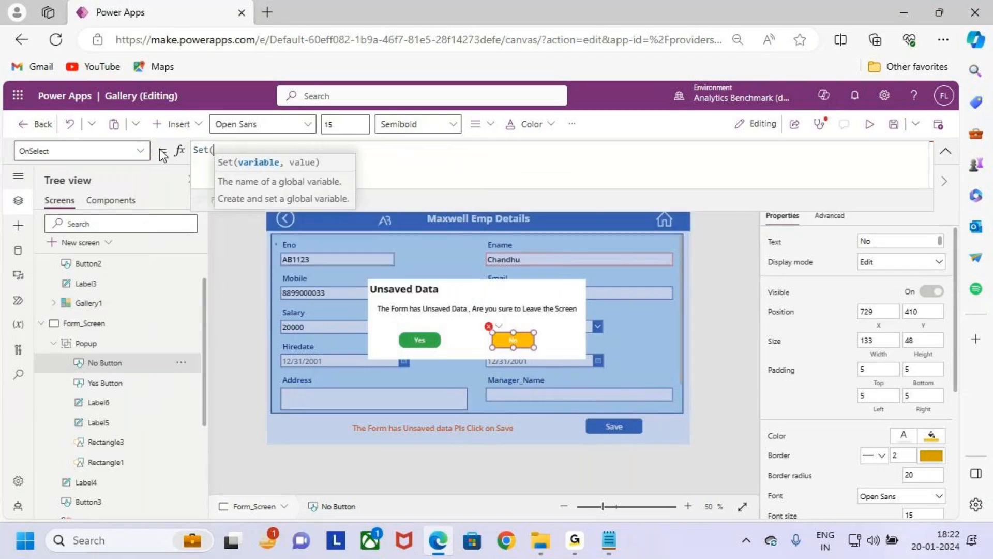
{"action": "type", "text": "ShowColumns"}
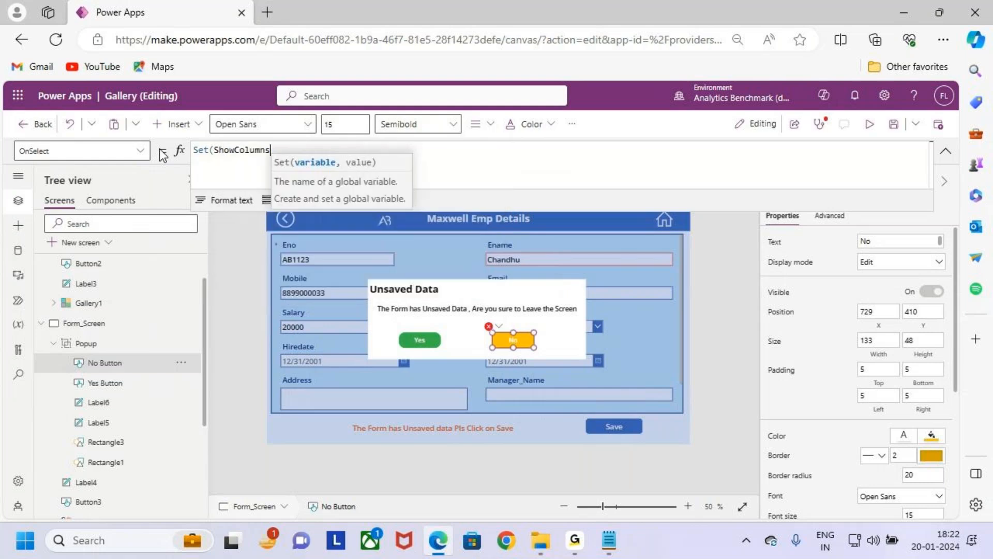
{"action": "key", "text": "BackSpace"}
{"action": "key", "text": "BackSpace"}
{"action": "key", "text": "BackSpace"}
{"action": "key", "text": "BackSpace"}
{"action": "key", "text": "BackSpace"}
{"action": "type", "text": "varPopup"}
{"action": "key", "text": "Tab"}
{"action": "type", "text": ",fla"}
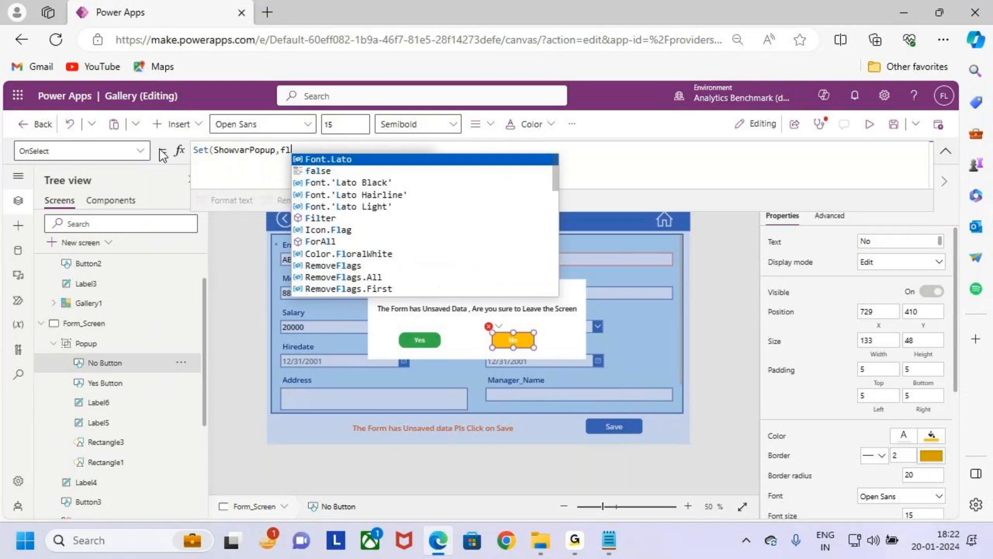
{"action": "key", "text": "Caps_Lock"}
{"action": "type", "text": "SE"}
{"action": "key", "text": "Tab"}
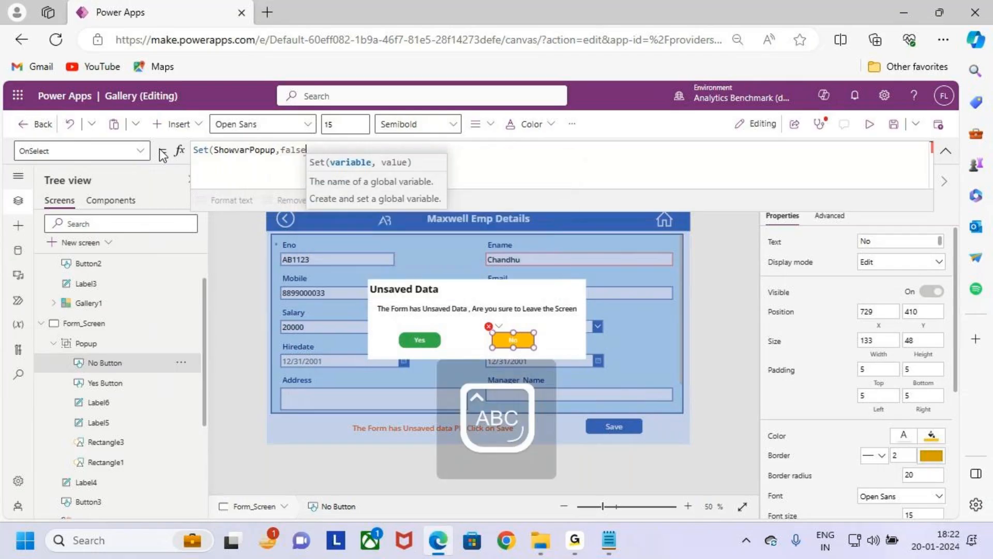
{"action": "type", "text": ")"}
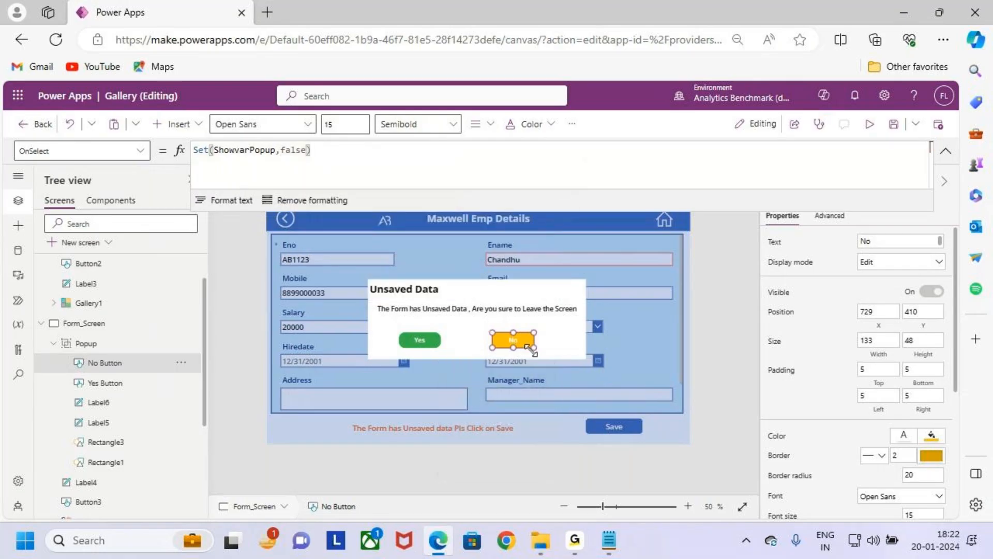
{"action": "left_click_drag", "start_coordinate": [202, 167], "coordinate": [247, 163]}
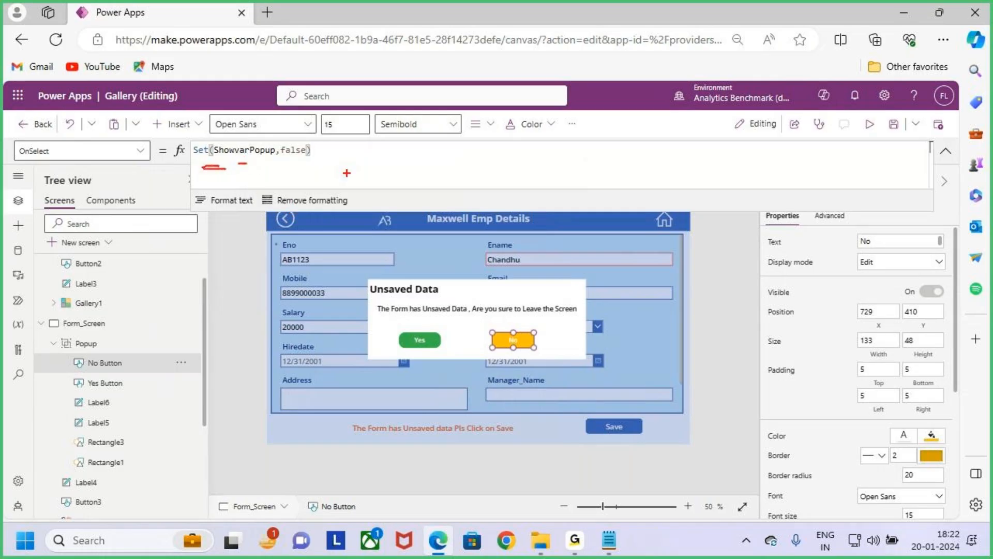
{"action": "mouse_move", "coordinate": [291, 245]}
{"action": "left_mouse_down"}
{"action": "mouse_move", "coordinate": [629, 392]}
{"action": "mouse_move", "coordinate": [658, 447]}
{"action": "mouse_move", "coordinate": [684, 352]}
{"action": "left_mouse_up"}
{"action": "key", "text": "Escape"}
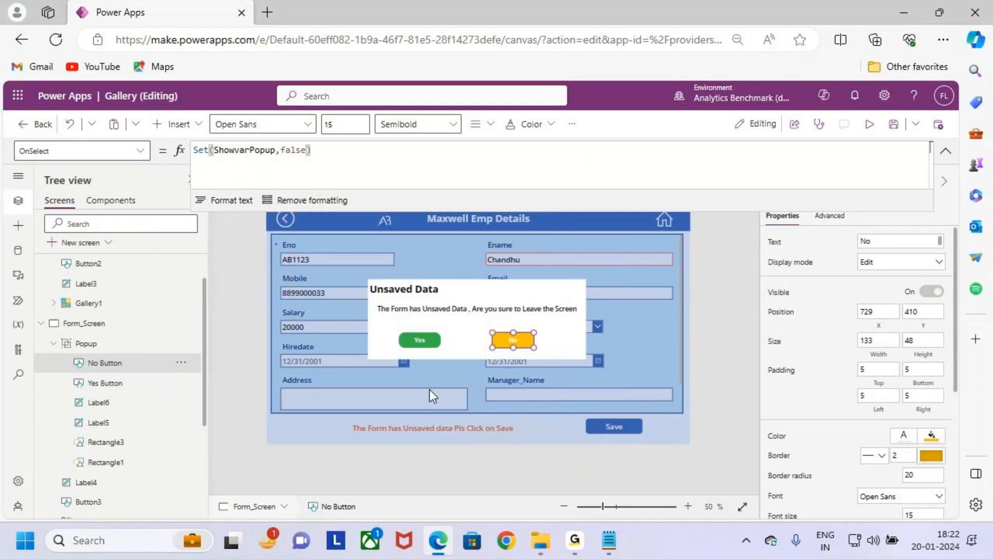
Preview the app and choose Yes on the unsaved-data popup to test leaving the form.
{"action": "left_click", "coordinate": [895, 129]}
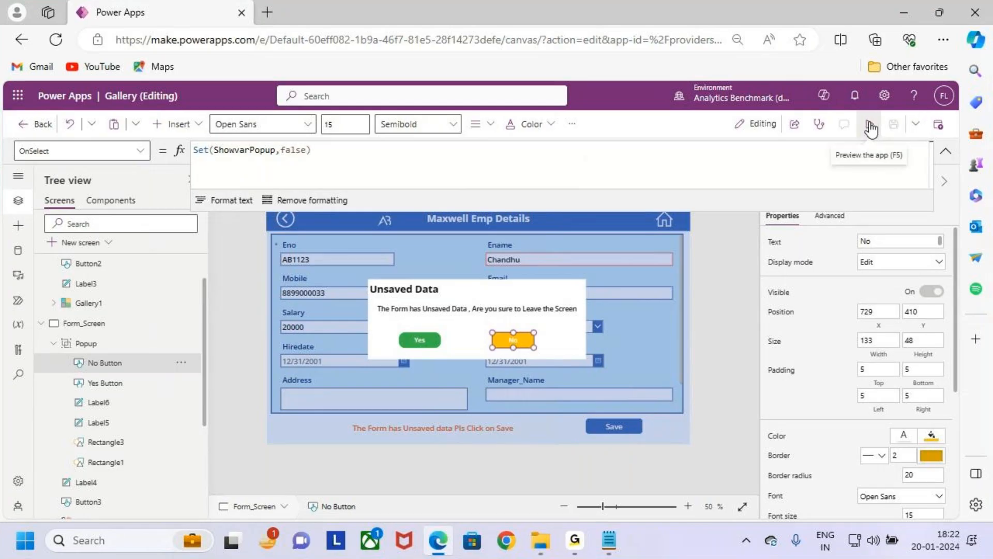
{"action": "left_click", "coordinate": [871, 127]}
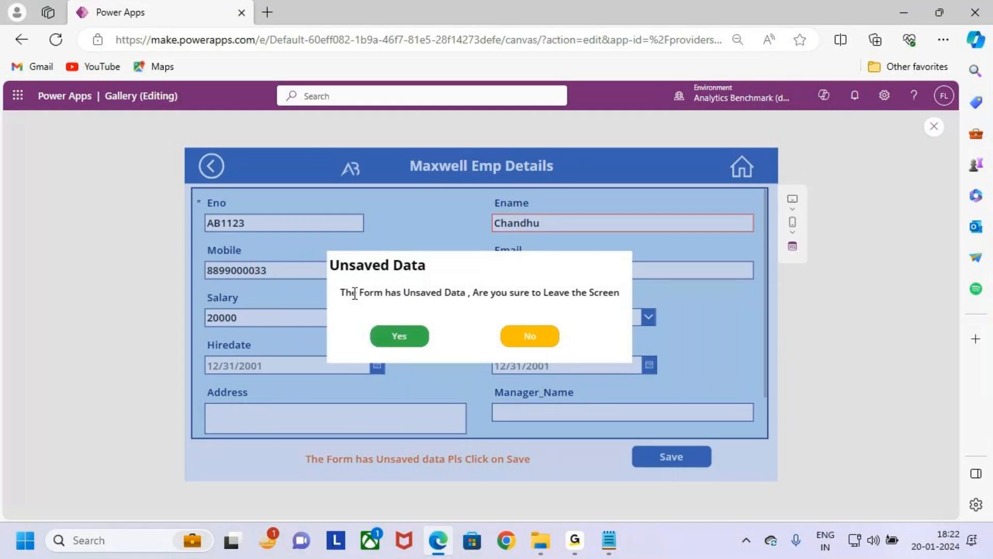
{"action": "key", "text": "ctrl+2"}
{"action": "left_click_drag", "start_coordinate": [529, 213], "coordinate": [618, 153]}
{"action": "left_click_drag", "start_coordinate": [402, 300], "coordinate": [463, 300]}
{"action": "left_click_drag", "start_coordinate": [532, 303], "coordinate": [608, 298]}
{"action": "left_click_drag", "start_coordinate": [358, 322], "coordinate": [453, 362]}
{"action": "key", "text": "Escape"}
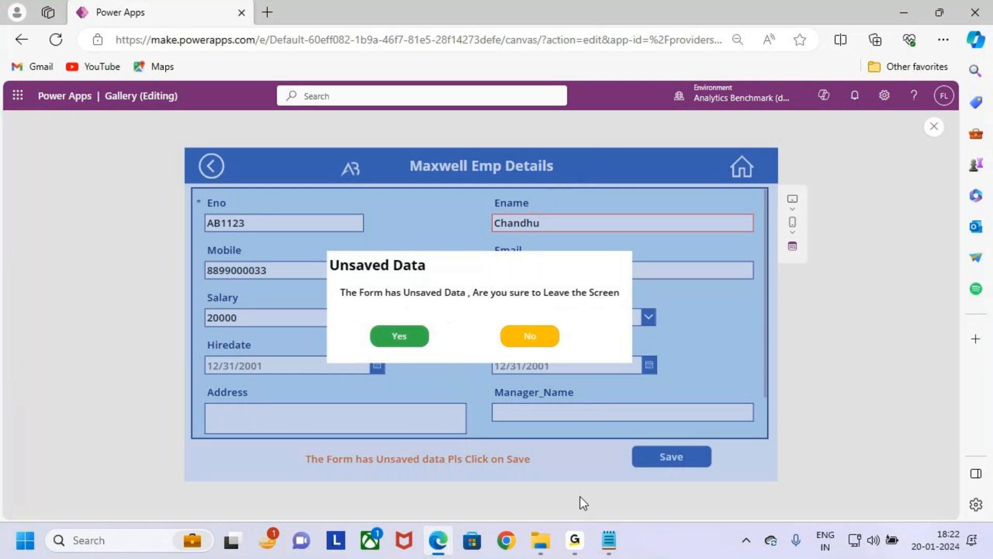
{"action": "left_click", "coordinate": [402, 343]}
Close the preview and dismiss the tip dialog.
{"action": "key", "text": "ctrl+2"}
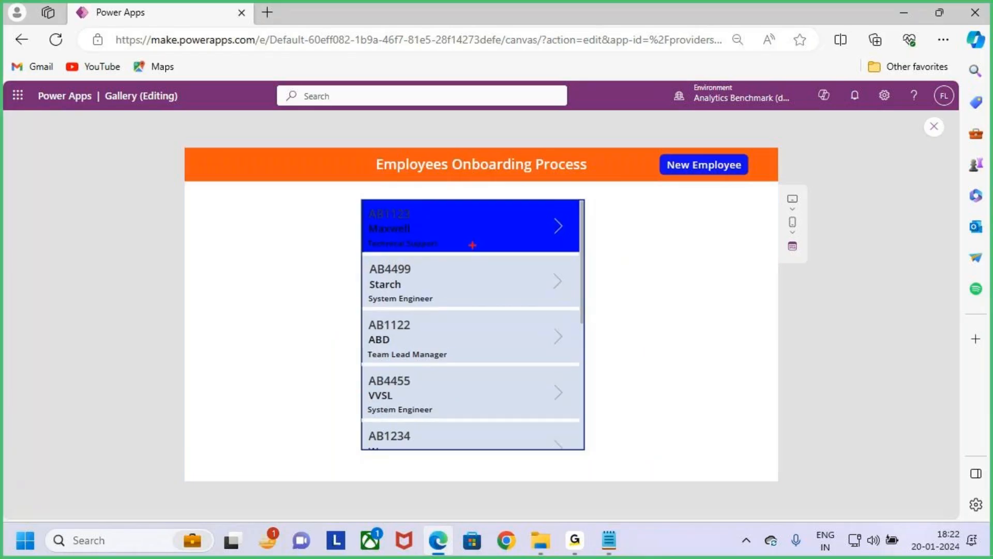
{"action": "mouse_move", "coordinate": [357, 211]}
{"action": "left_mouse_down"}
{"action": "mouse_move", "coordinate": [550, 421]}
{"action": "mouse_move", "coordinate": [581, 441]}
{"action": "mouse_move", "coordinate": [648, 241]}
{"action": "left_mouse_up"}
{"action": "key", "text": "Escape"}
{"action": "key", "text": "Escape"}
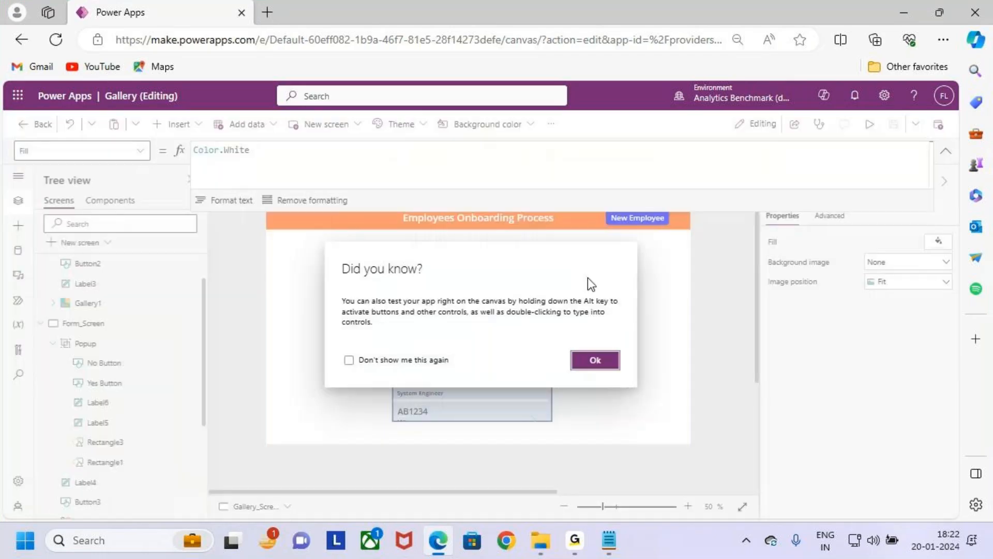
{"action": "left_click", "coordinate": [592, 359]}
Select the Form_Screen and collapse the expanded formula editor.
{"action": "left_click", "coordinate": [111, 324]}
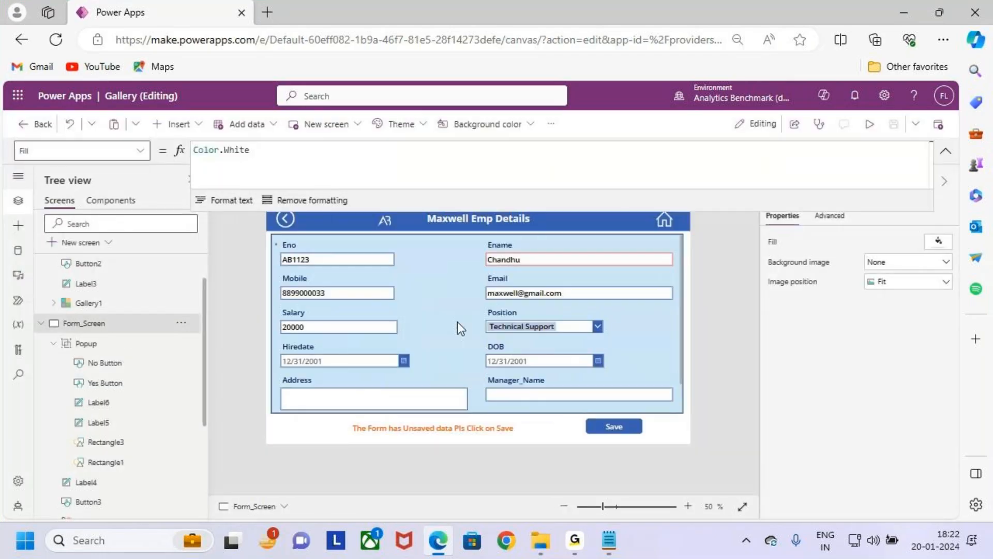
{"action": "left_click", "coordinate": [945, 150]}
{"action": "key", "text": "ctrl+2"}
{"action": "left_click_drag", "start_coordinate": [324, 237], "coordinate": [598, 352]}
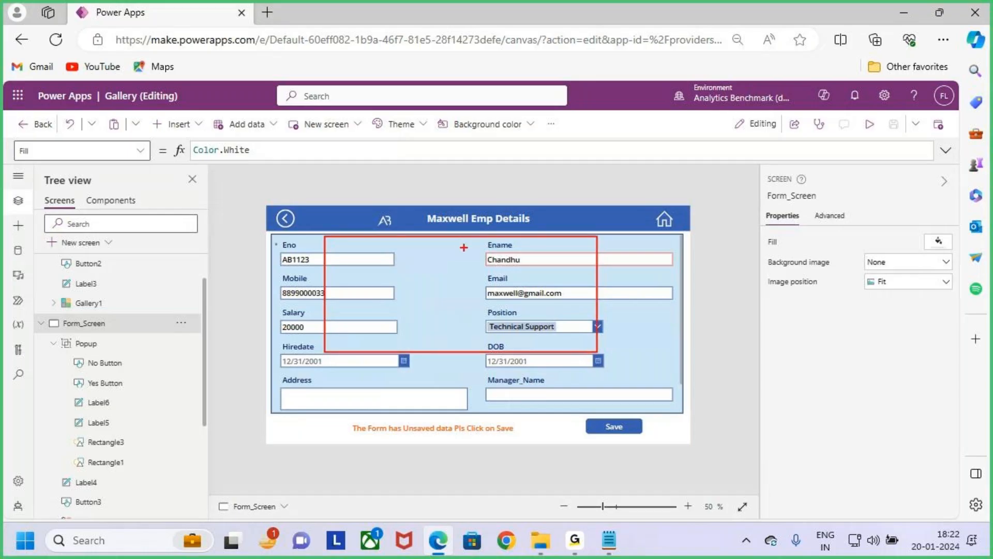
{"action": "key", "text": "Escape"}
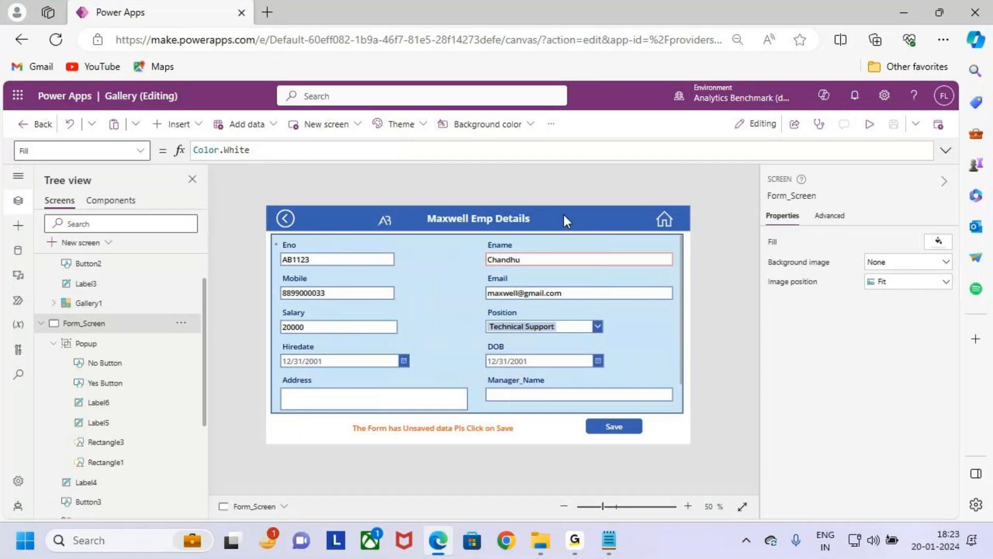
Preview the app, open the second employee's record from the gallery and switch it to edit mode.
{"action": "left_click", "coordinate": [869, 124]}
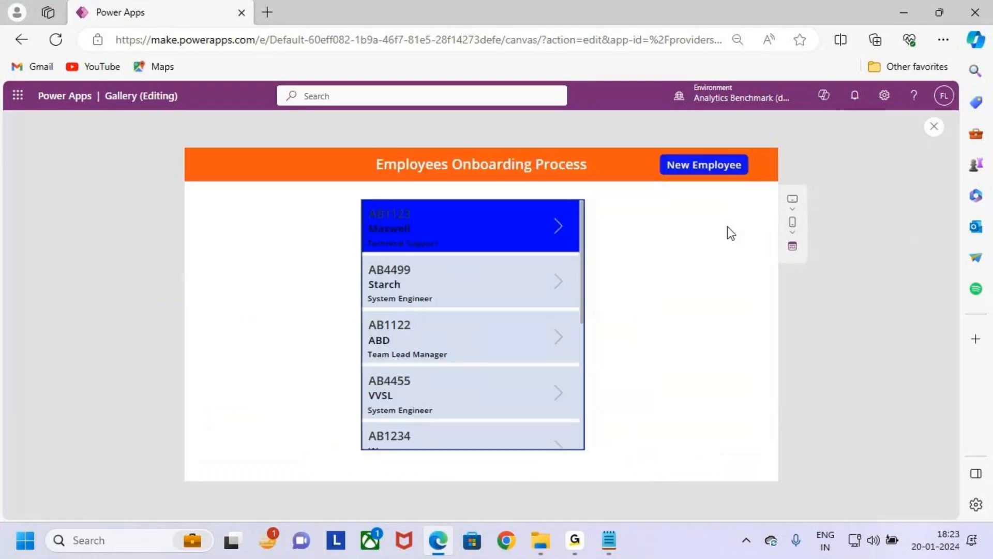
{"action": "left_click", "coordinate": [559, 285]}
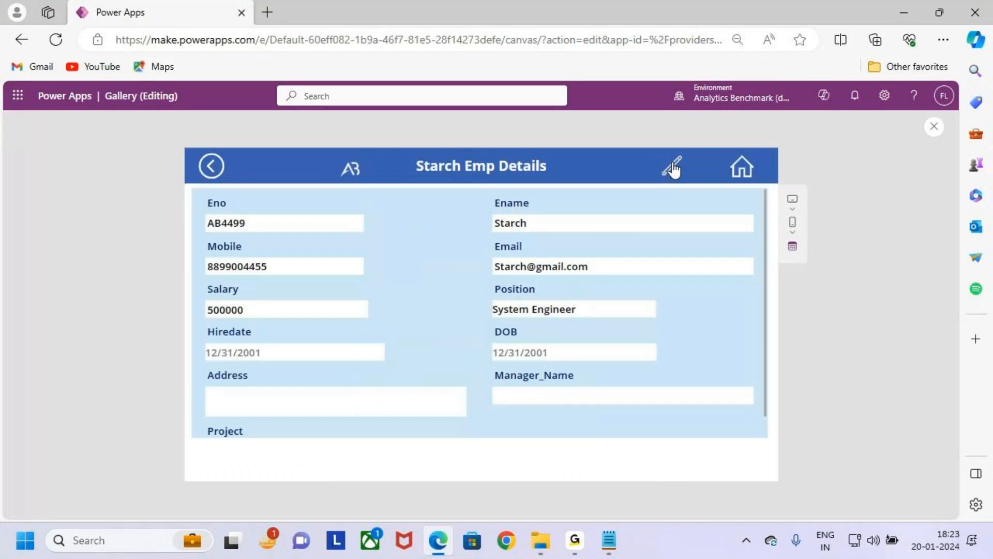
{"action": "left_click", "coordinate": [673, 167]}
Replace the Ename value with a new employee name in the preview form.
{"action": "double_click", "coordinate": [584, 228]}
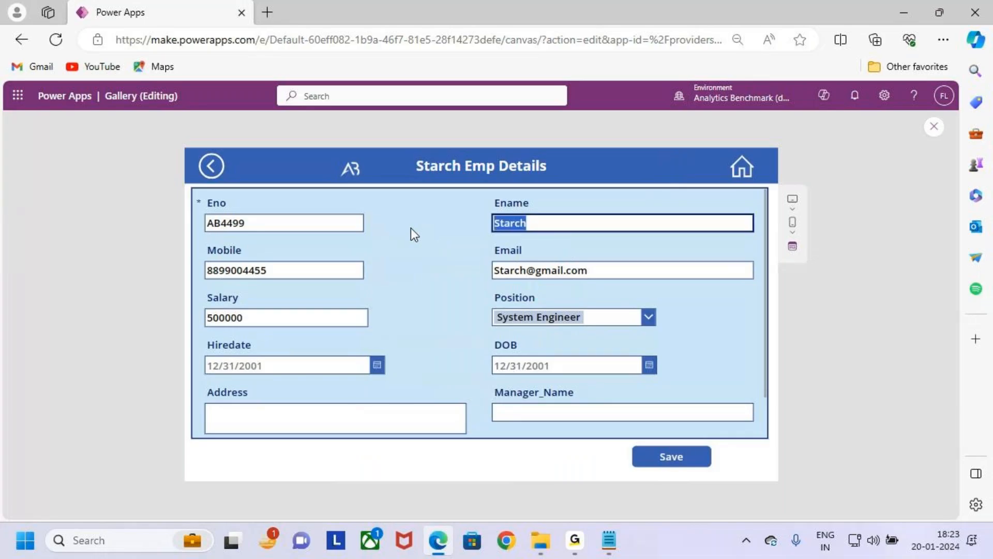
{"action": "key", "text": "Caps_Lock"}
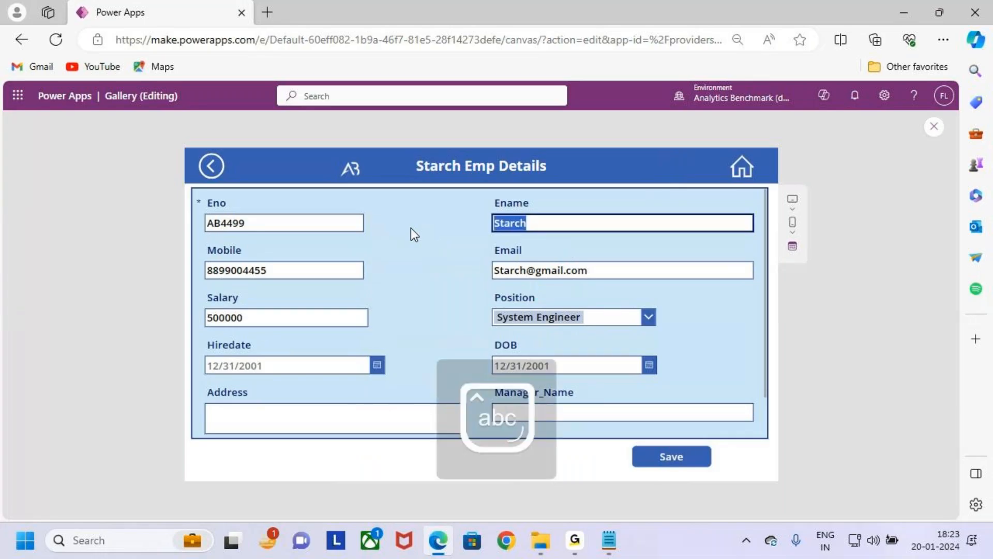
{"action": "type", "text": "Chandhu"}
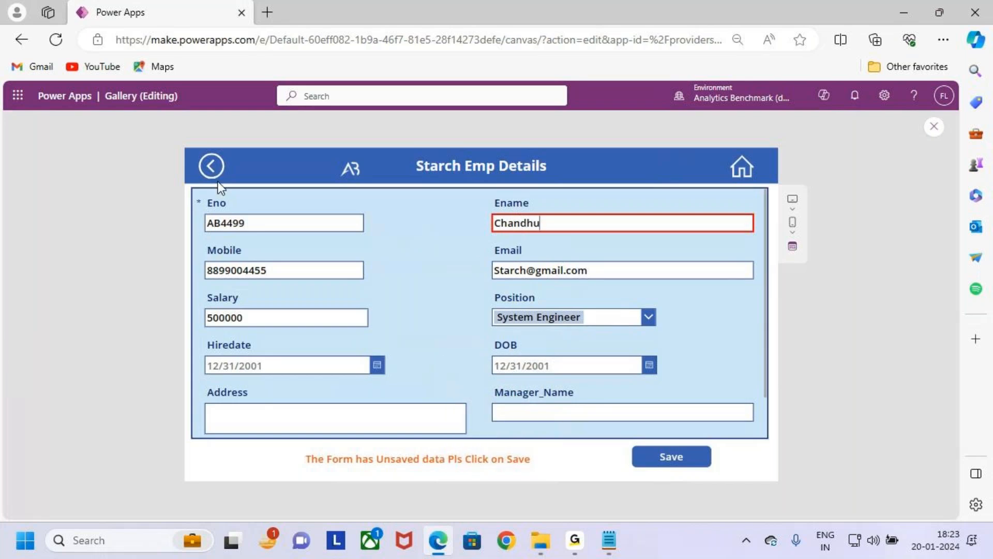
Trigger the unsaved-data popup from the form's back icon in the preview.
{"action": "key", "text": "ctrl+2"}
{"action": "mouse_move", "coordinate": [660, 453]}
{"action": "left_mouse_down"}
{"action": "mouse_move", "coordinate": [682, 475]}
{"action": "mouse_move", "coordinate": [707, 431]}
{"action": "left_mouse_up"}
{"action": "key", "text": "Escape"}
{"action": "left_click", "coordinate": [211, 166]}
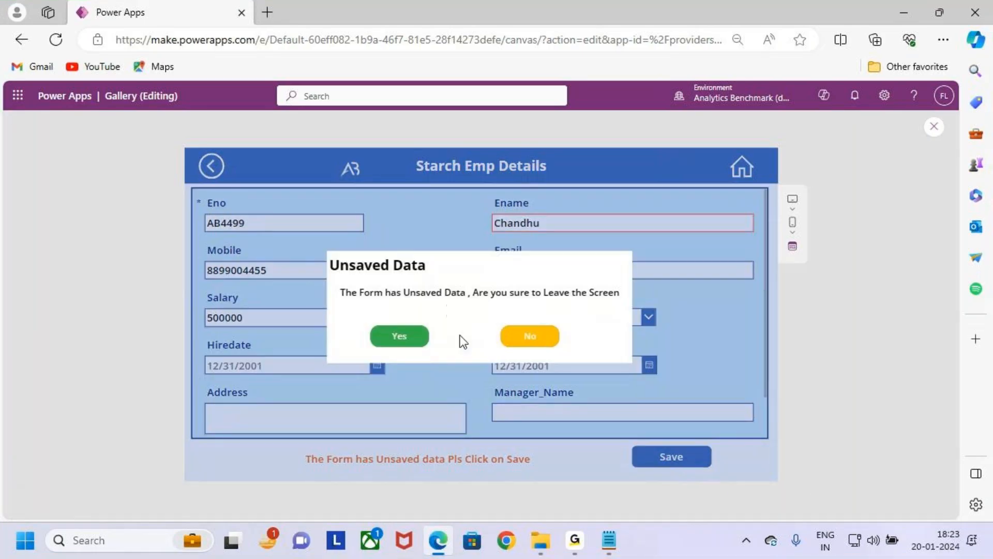
Choose No in the unsaved-data popup to stay on the form.
{"action": "key", "text": "ctrl+2"}
{"action": "left_click_drag", "start_coordinate": [395, 341], "coordinate": [427, 296]}
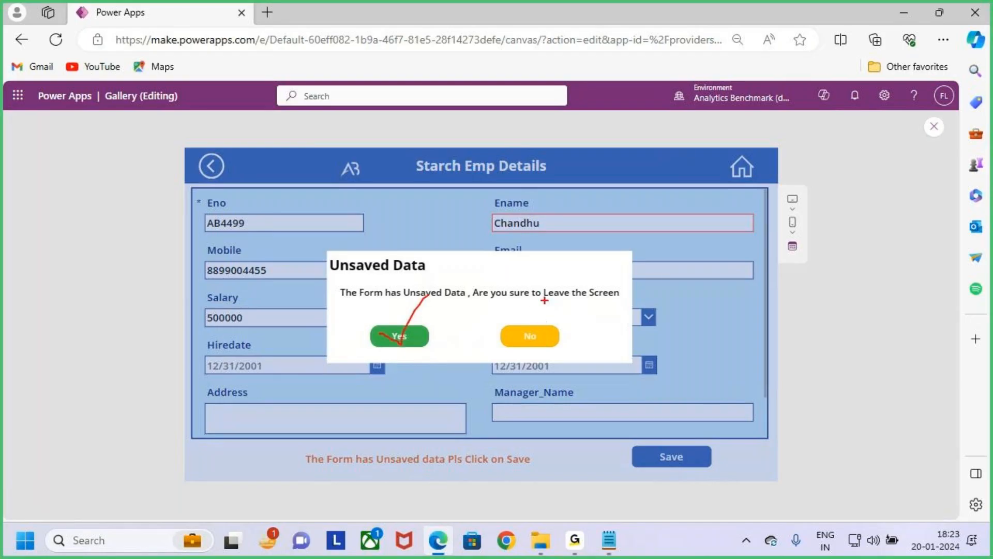
{"action": "mouse_move", "coordinate": [500, 322]}
{"action": "left_mouse_down"}
{"action": "mouse_move", "coordinate": [557, 352]}
{"action": "mouse_move", "coordinate": [569, 289]}
{"action": "left_mouse_up"}
{"action": "key", "text": "Escape"}
{"action": "left_click", "coordinate": [539, 339]}
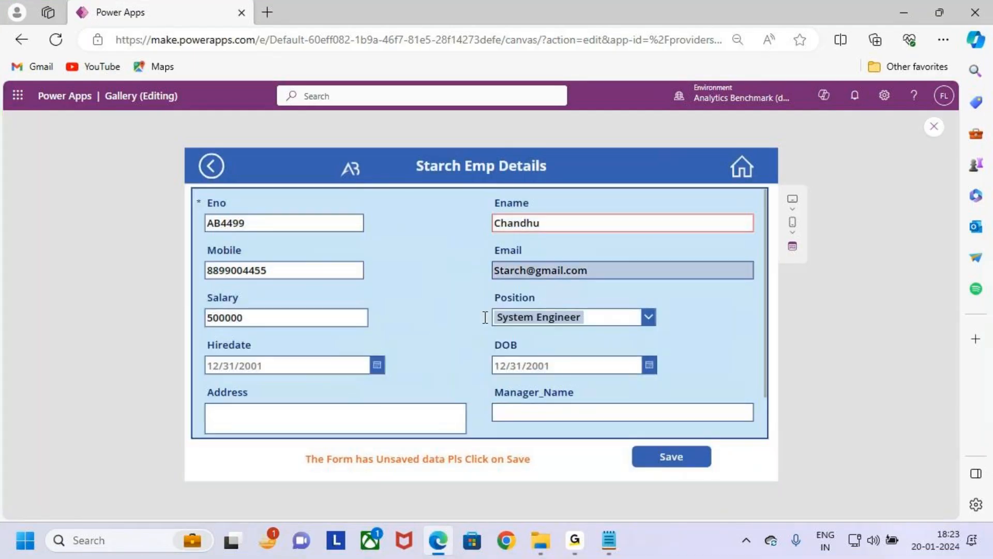
Save the edited employee record and return to the gallery through the home icon.
{"action": "left_click", "coordinate": [690, 463]}
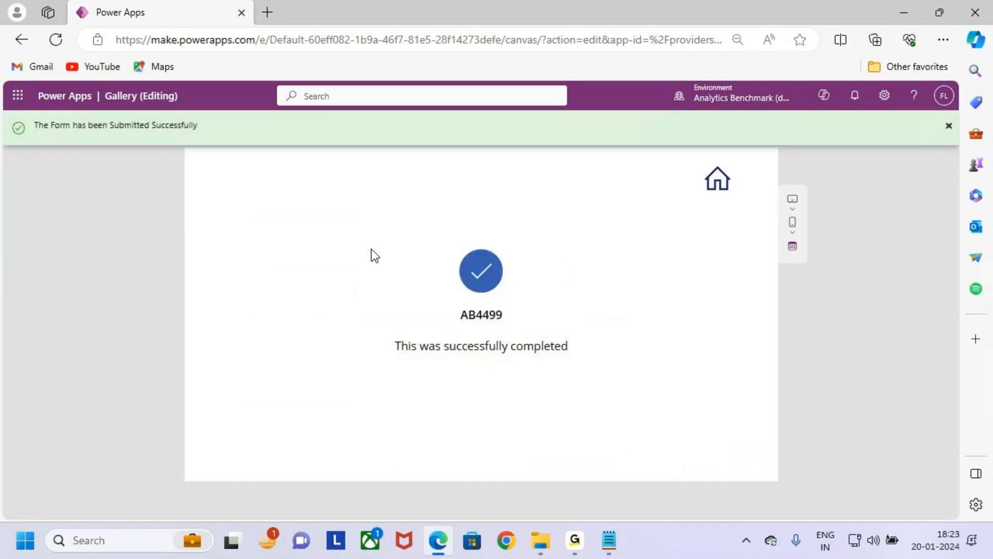
{"action": "left_click_drag", "start_coordinate": [381, 240], "coordinate": [646, 394]}
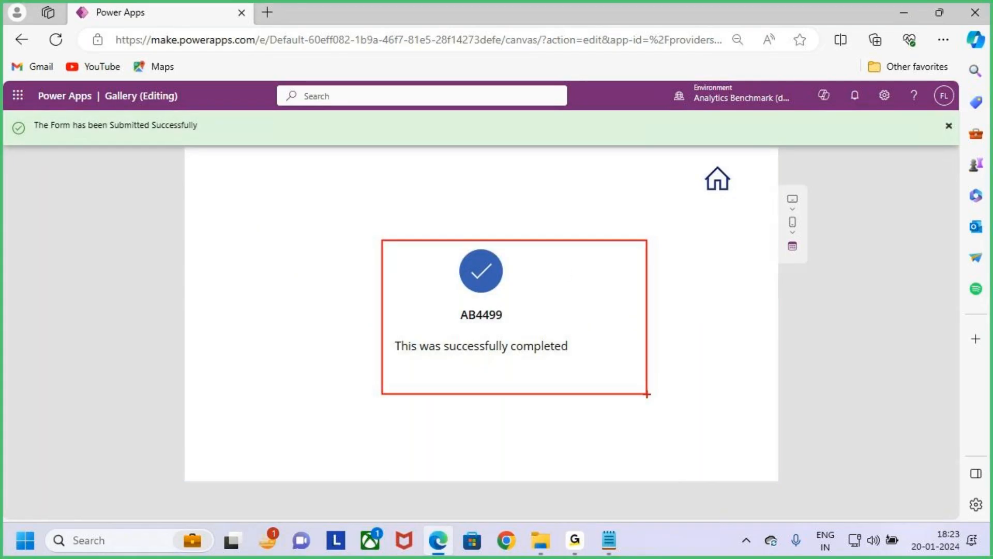
{"action": "left_click", "coordinate": [714, 185]}
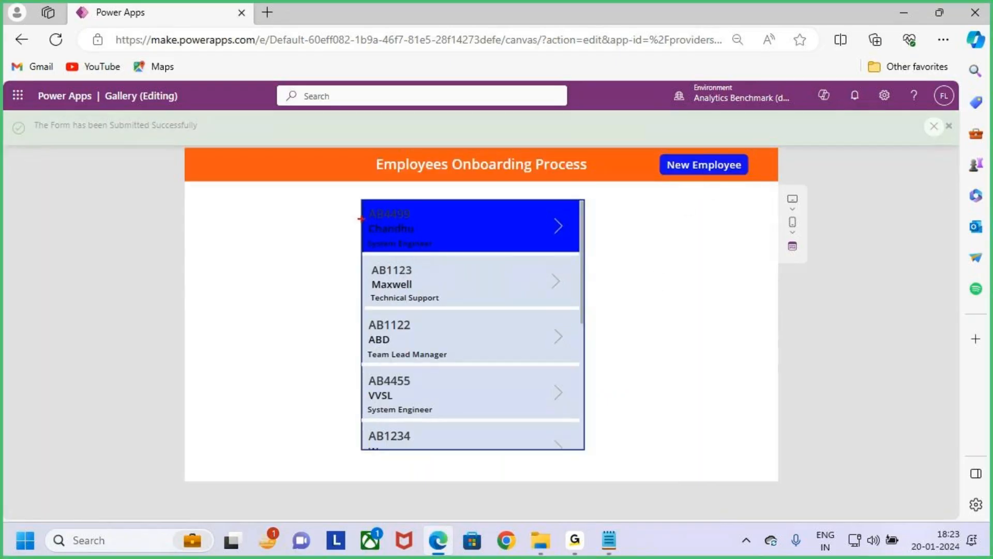
{"action": "mouse_move", "coordinate": [358, 204]}
{"action": "left_mouse_down"}
{"action": "mouse_move", "coordinate": [449, 238]}
{"action": "mouse_move", "coordinate": [582, 253]}
{"action": "left_mouse_up"}
{"action": "mouse_move", "coordinate": [440, 171]}
{"action": "left_mouse_down"}
{"action": "mouse_move", "coordinate": [440, 202]}
{"action": "mouse_move", "coordinate": [475, 193]}
{"action": "left_mouse_up"}
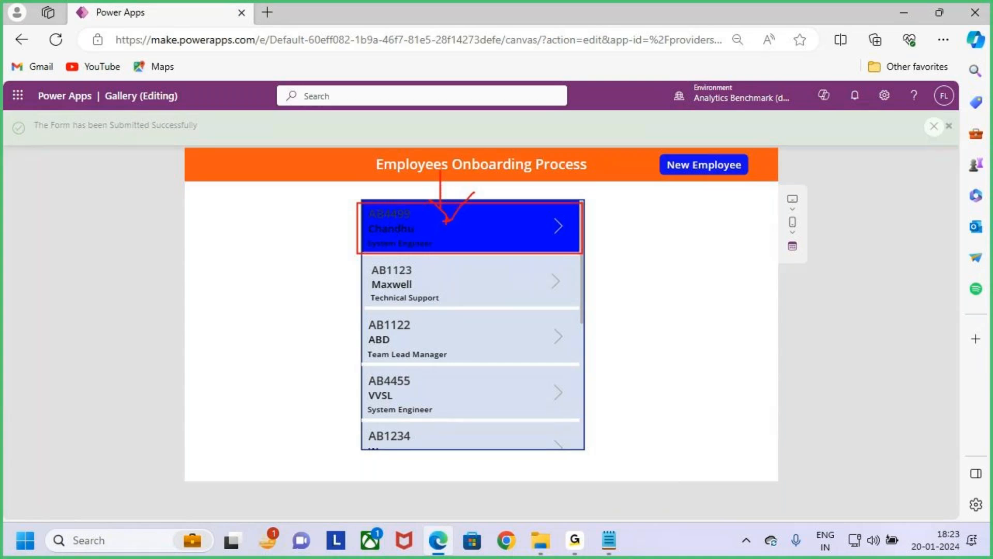
{"action": "left_click_drag", "start_coordinate": [369, 235], "coordinate": [405, 237]}
{"action": "key", "text": "Escape"}
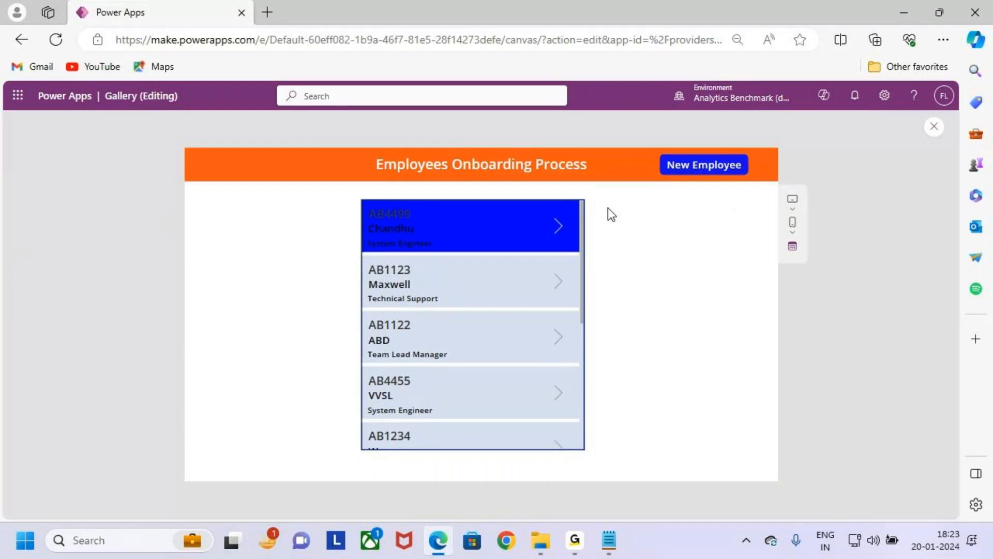
Open the first employee record in edit mode and delete the last character of its Eno value.
{"action": "left_click", "coordinate": [558, 231]}
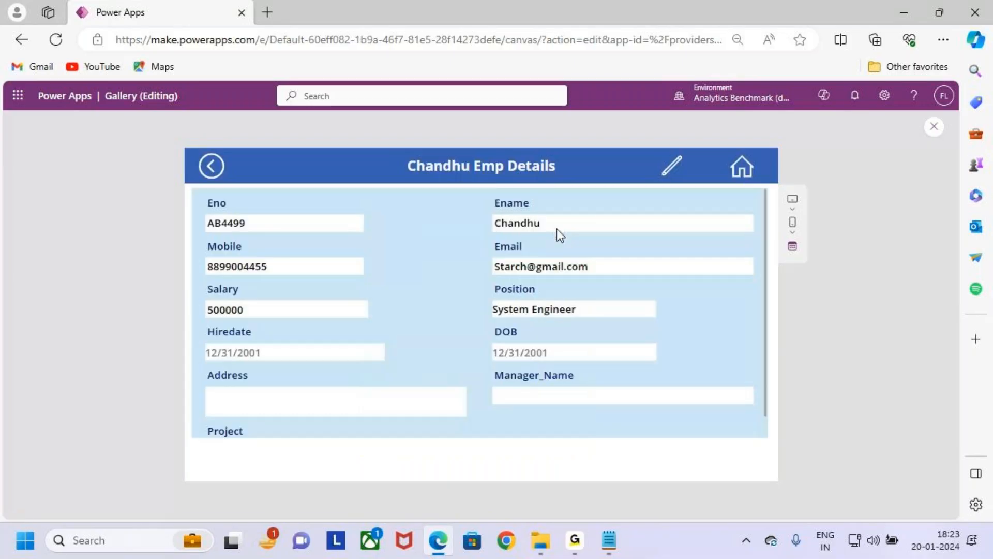
{"action": "left_click", "coordinate": [669, 168]}
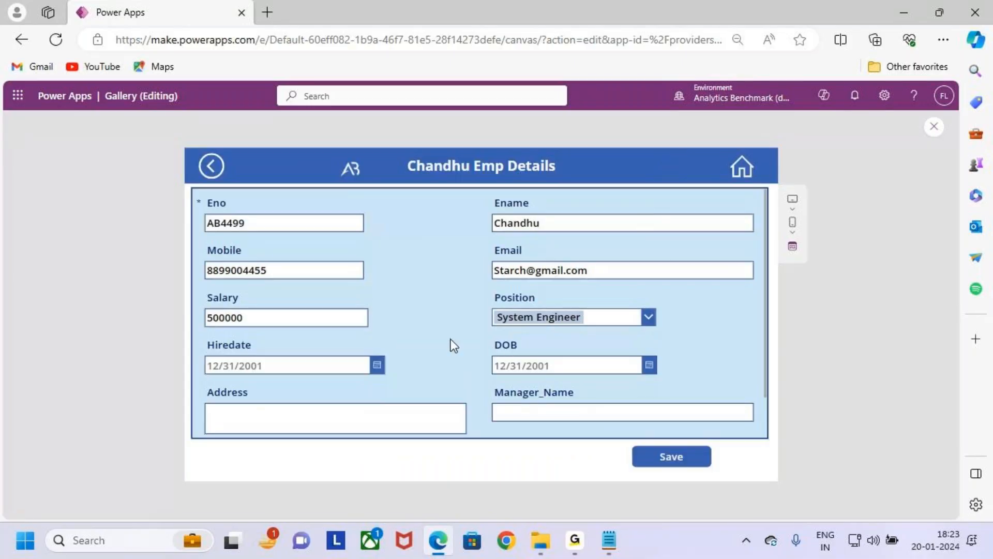
{"action": "left_click", "coordinate": [259, 223]}
{"action": "key", "text": "BackSpace"}
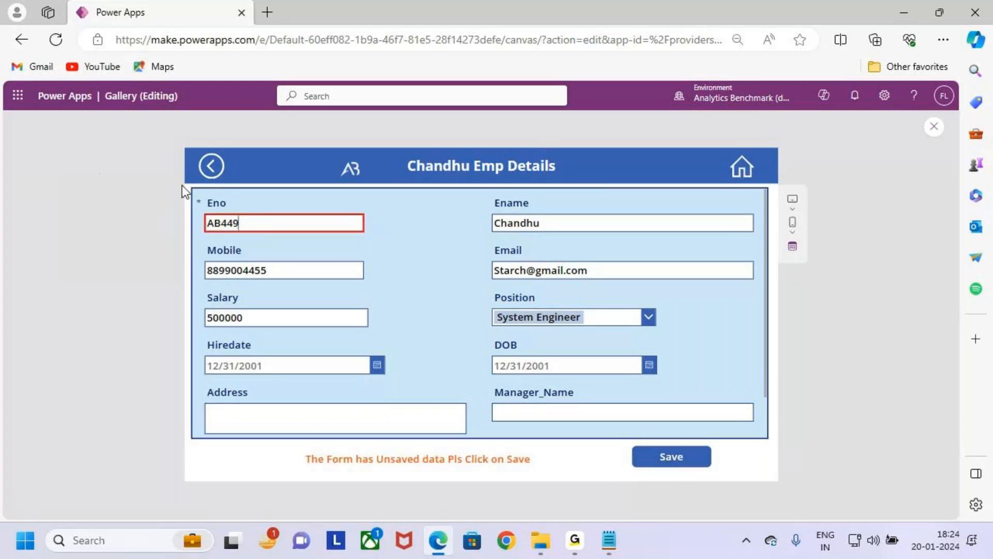
Leave the form through the back icon and confirm Yes in the unsaved-data popup.
{"action": "left_click", "coordinate": [208, 167]}
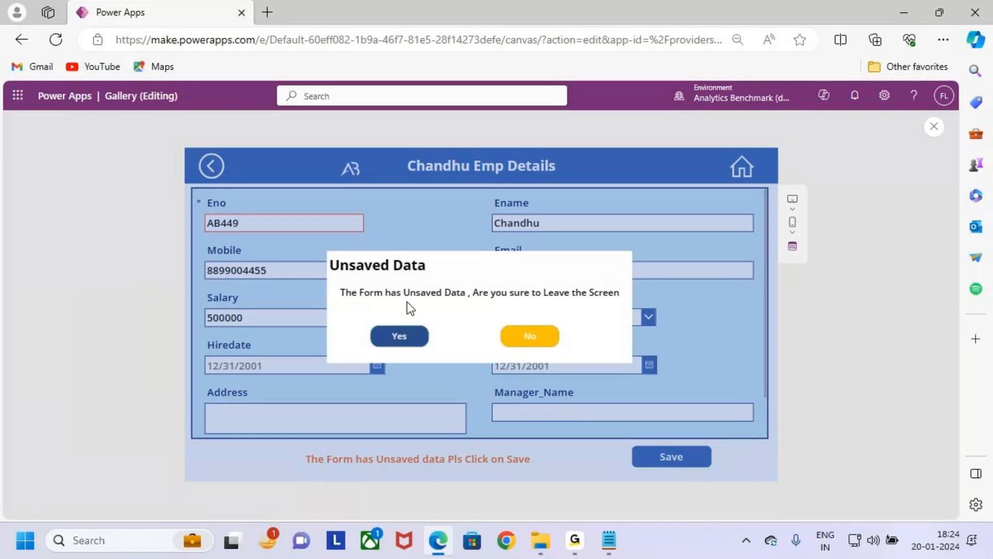
{"action": "left_click", "coordinate": [408, 336]}
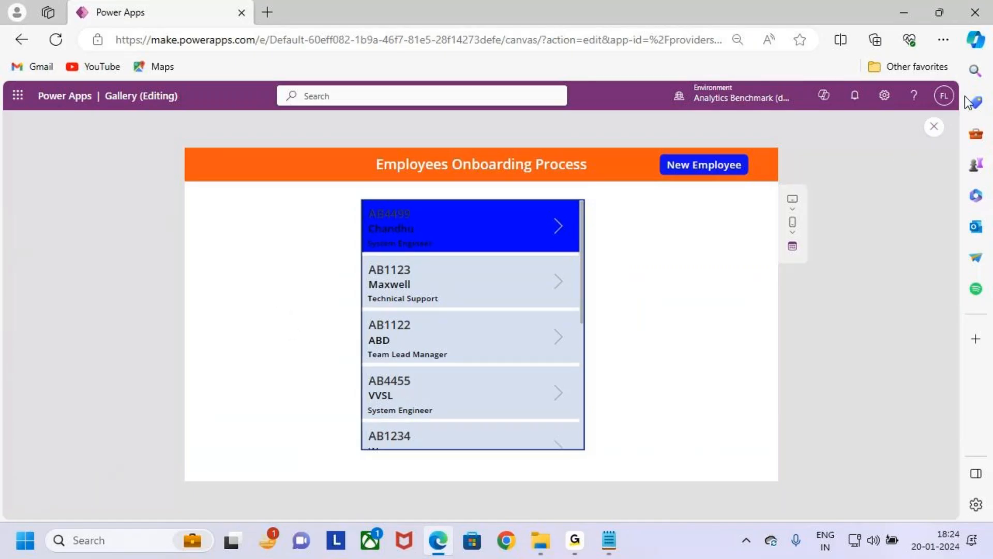
Exit the preview and close the tip dialog.
{"action": "left_click", "coordinate": [934, 126]}
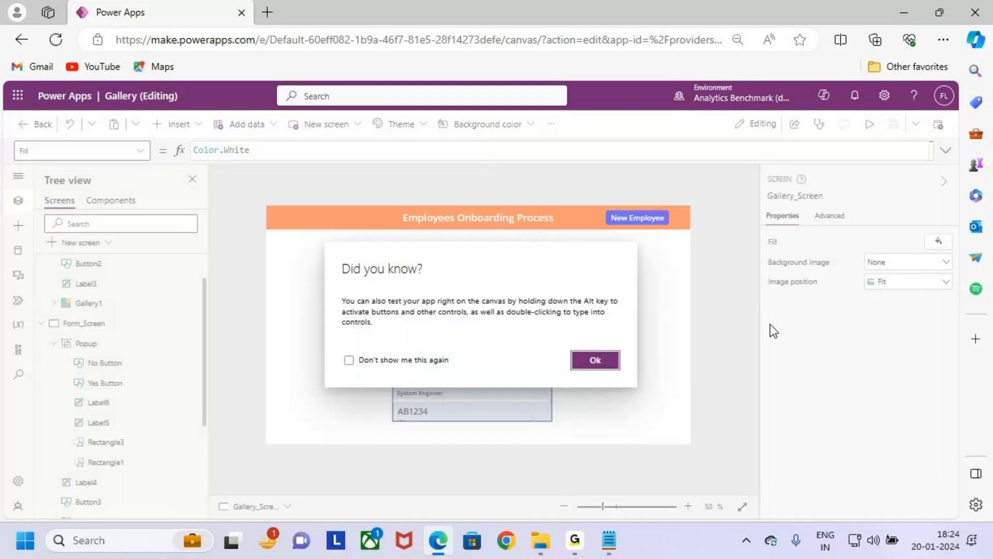
{"action": "left_click", "coordinate": [595, 359]}
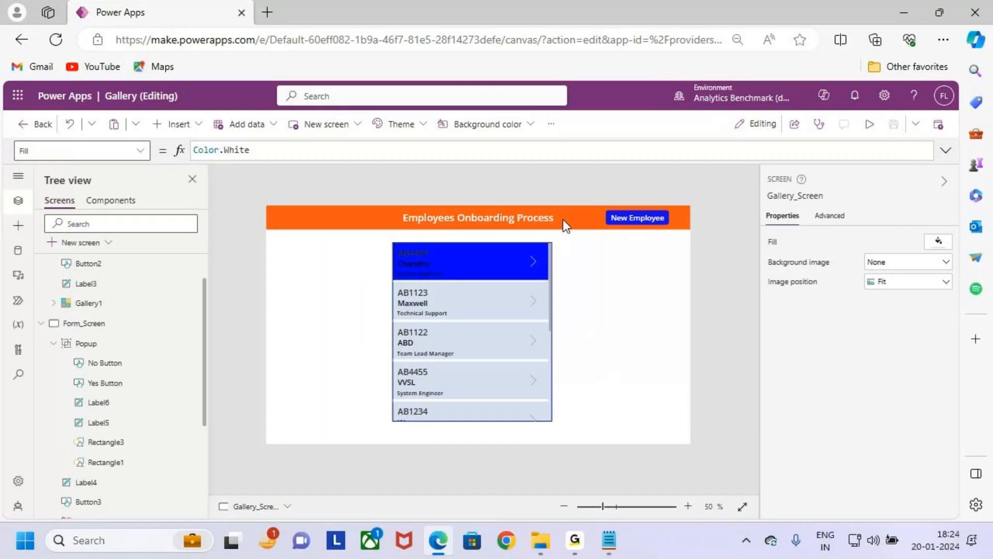
Insert a Trash icon on the gallery screen, move it over the first row, then cut it.
{"action": "scroll", "coordinate": [625, 335], "scroll_direction": "up", "scroll_amount": 1}
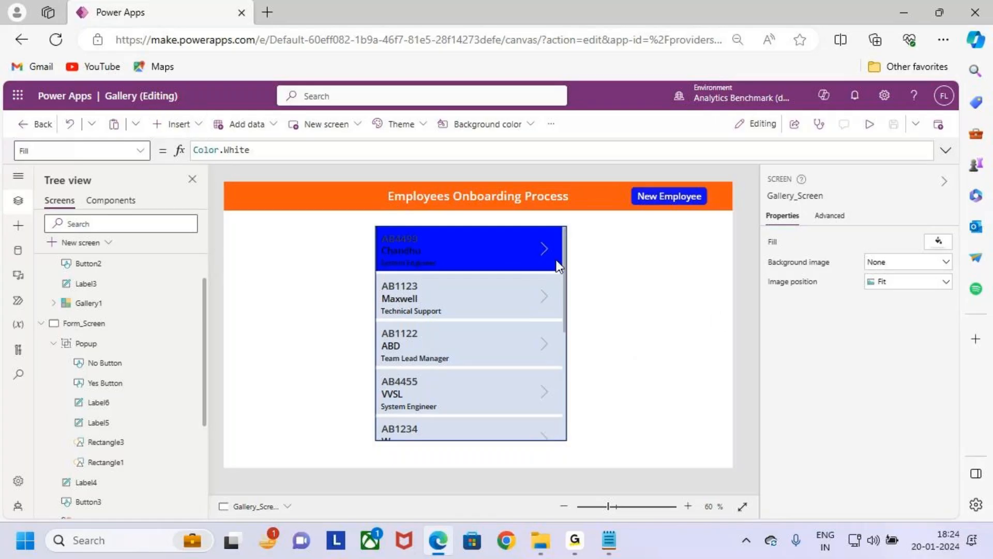
{"action": "left_click", "coordinate": [184, 124]}
{"action": "type", "text": "delete"}
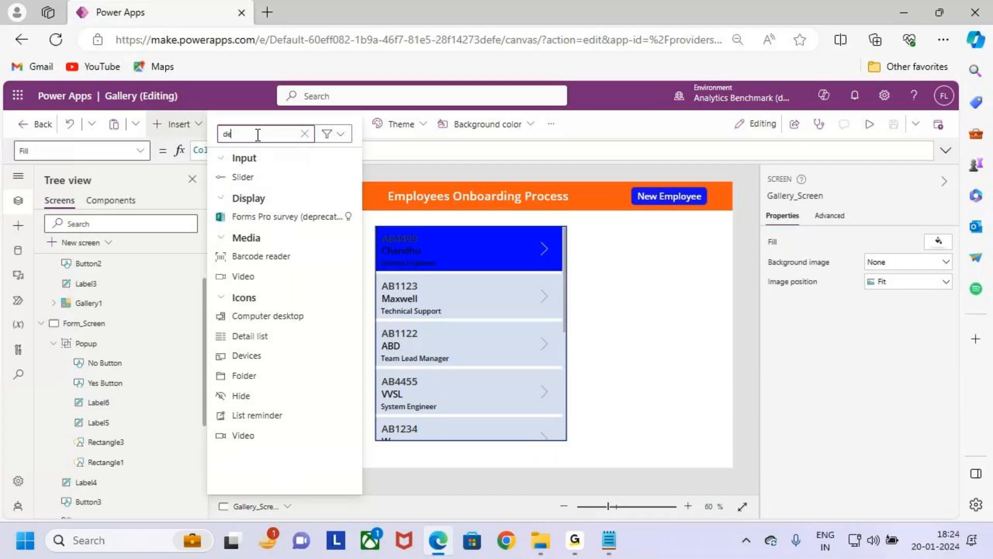
{"action": "left_click_drag", "start_coordinate": [257, 134], "coordinate": [113, 131]}
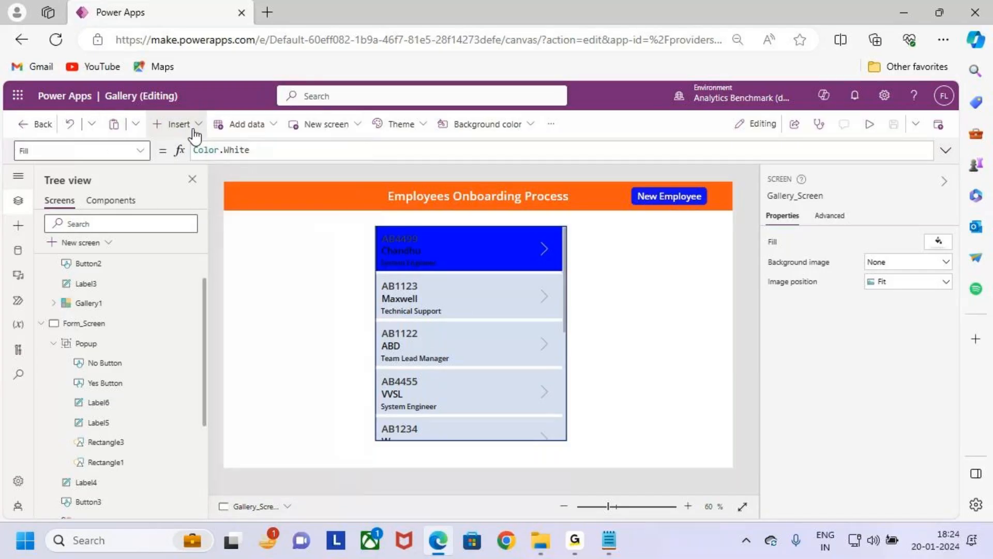
{"action": "left_click", "coordinate": [178, 124]}
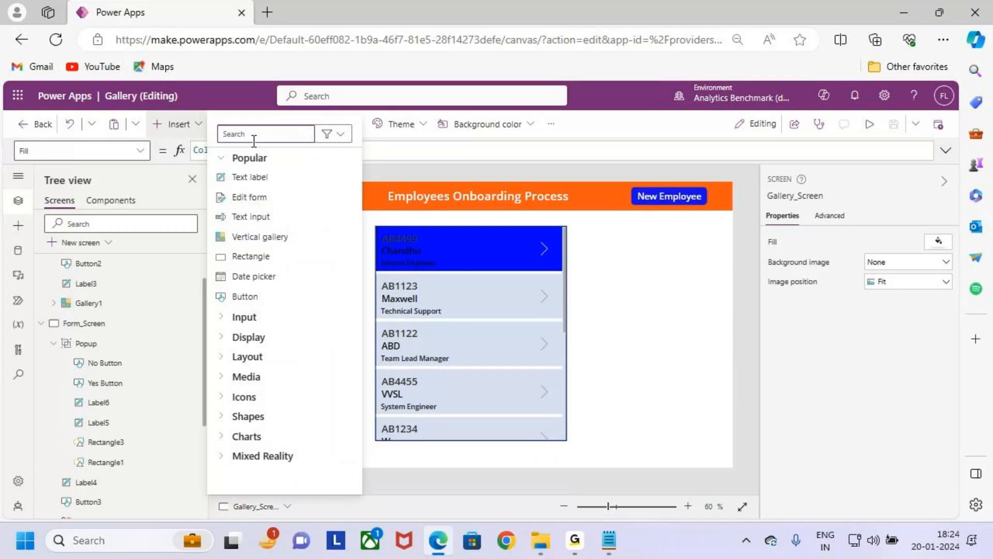
{"action": "type", "text": "tras"}
{"action": "left_click", "coordinate": [278, 181]}
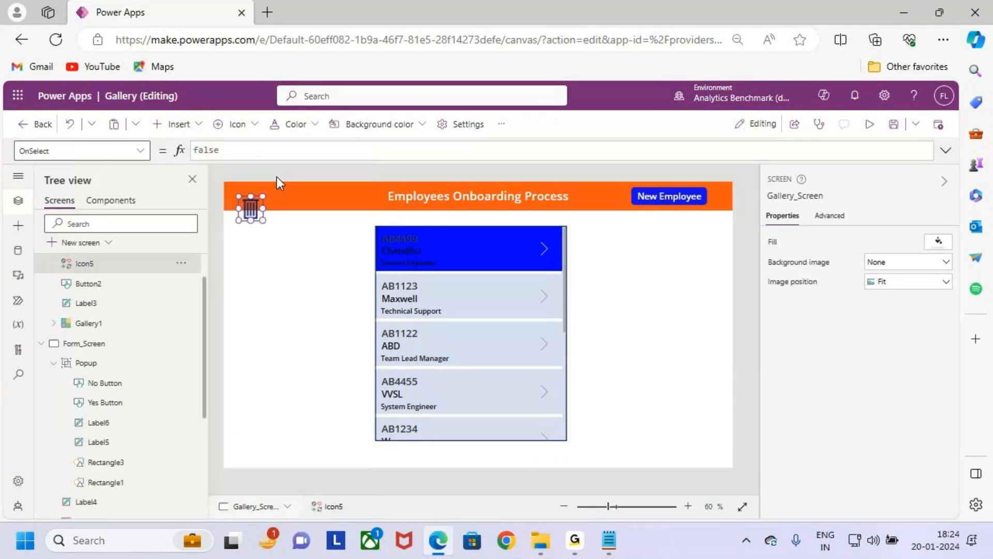
{"action": "left_click_drag", "start_coordinate": [269, 212], "coordinate": [507, 249]}
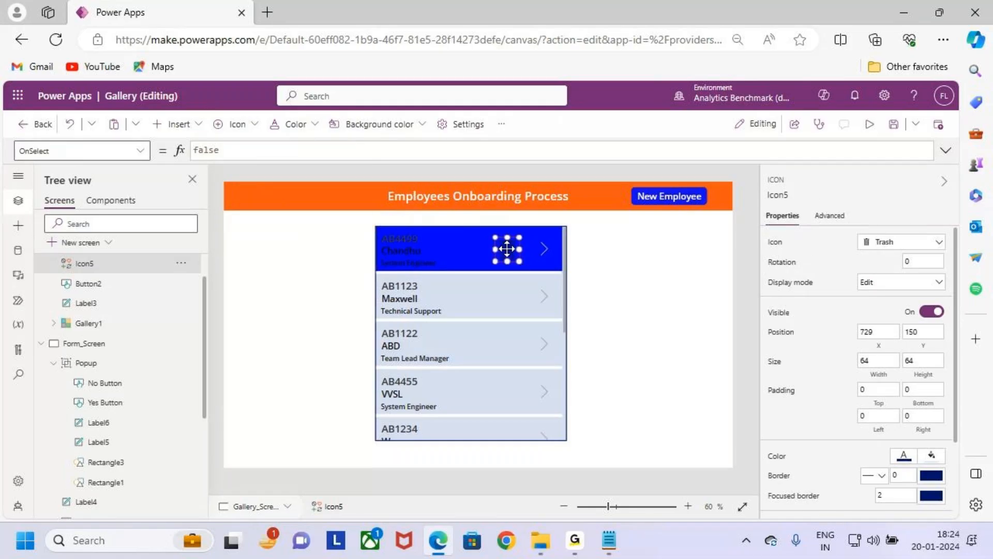
{"action": "key", "text": "ctrl+x"}
Select the gallery's first row template, insert a Trash icon into it and place it beside the arrow.
{"action": "left_click", "coordinate": [507, 343]}
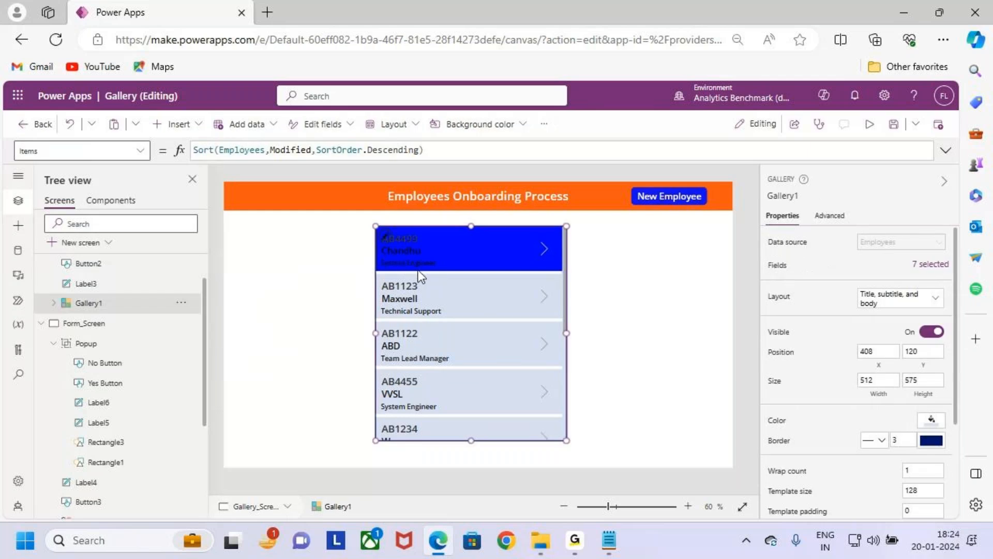
{"action": "left_click", "coordinate": [386, 242]}
{"action": "left_click", "coordinate": [171, 124]}
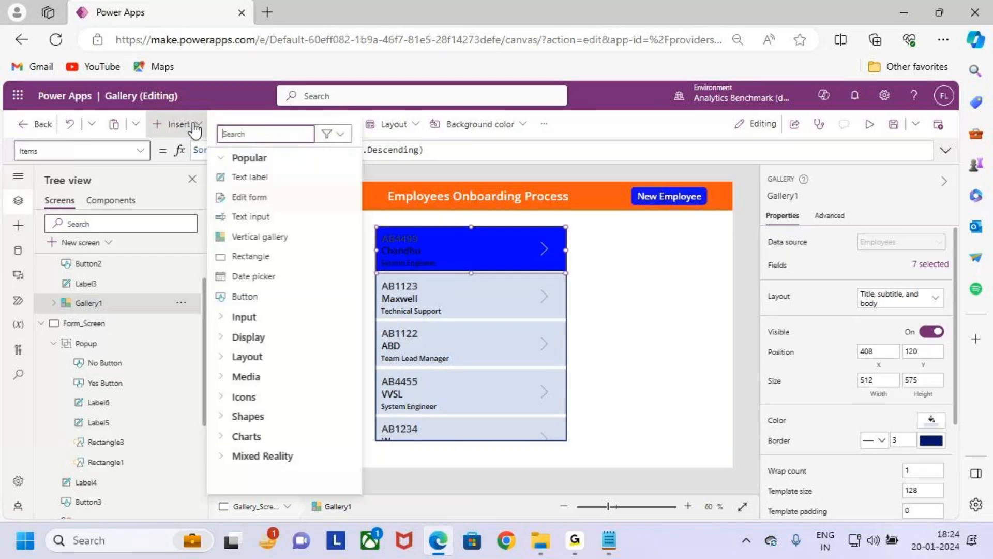
{"action": "type", "text": "icon"}
{"action": "left_click", "coordinate": [240, 178]}
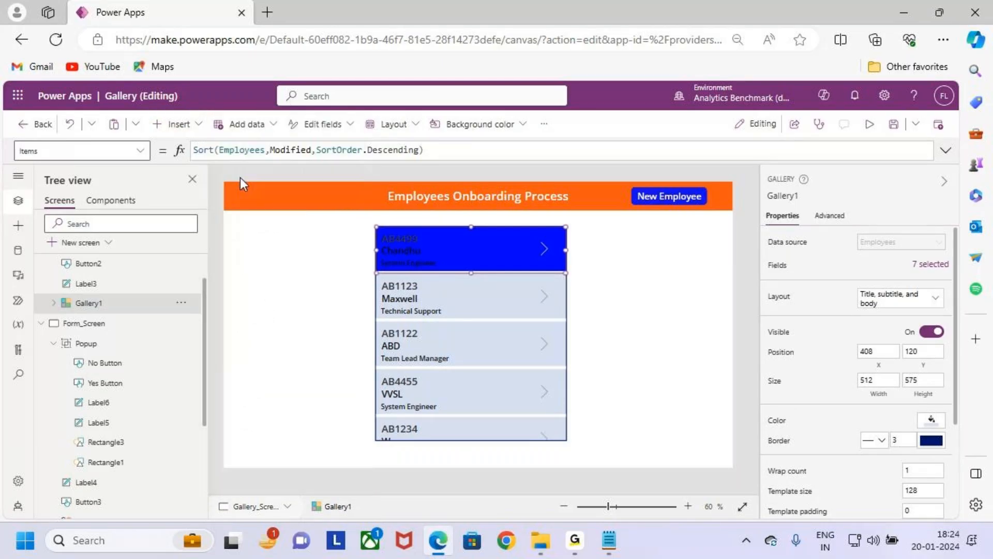
{"action": "left_click_drag", "start_coordinate": [406, 250], "coordinate": [516, 254]}
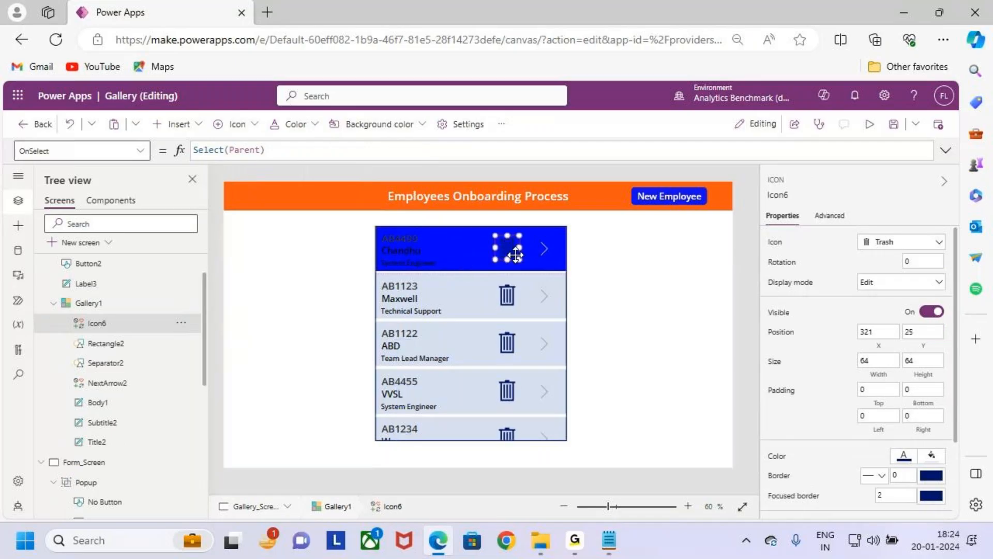
Set the trash icon's colour to white.
{"action": "left_click", "coordinate": [292, 124]}
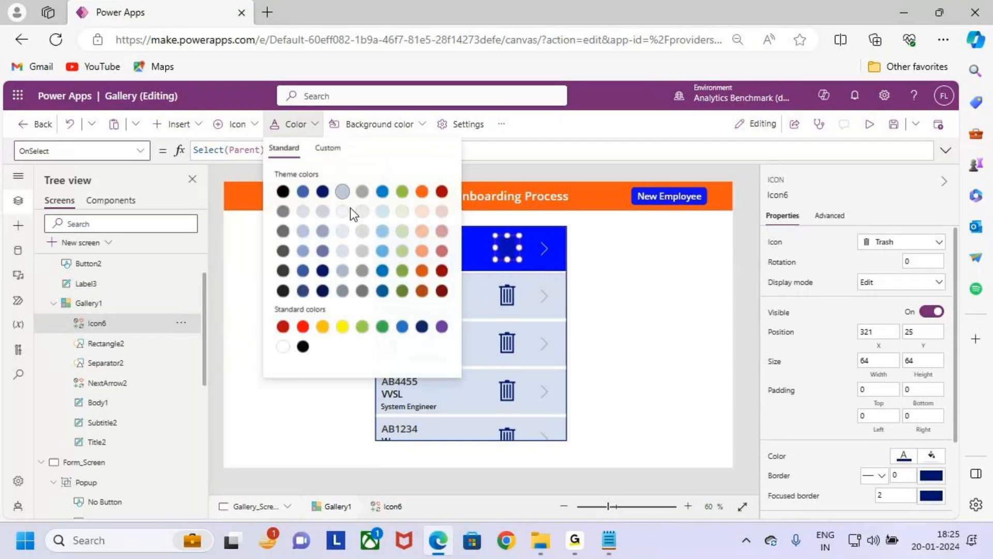
{"action": "left_click", "coordinate": [283, 346]}
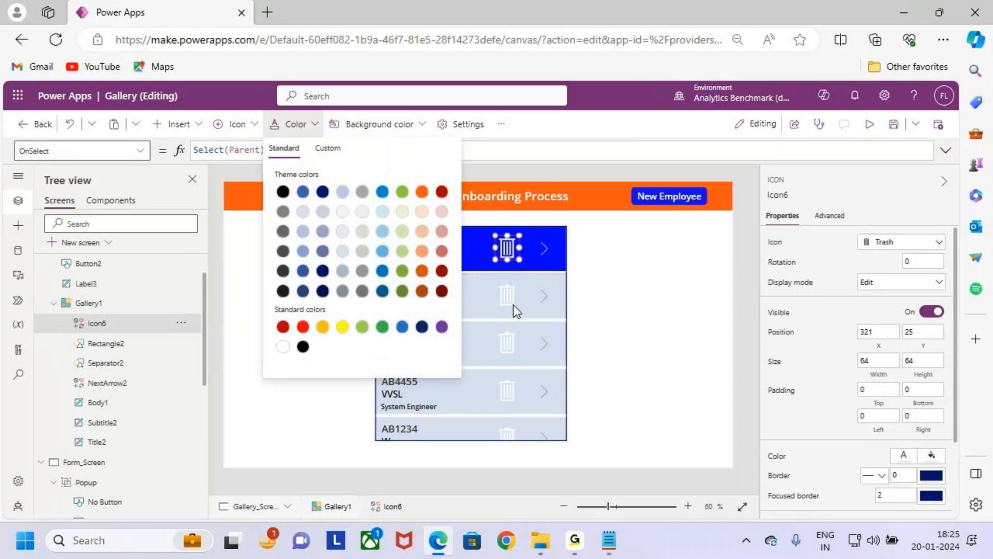
{"action": "left_click", "coordinate": [641, 274]}
{"action": "left_click", "coordinate": [506, 251]}
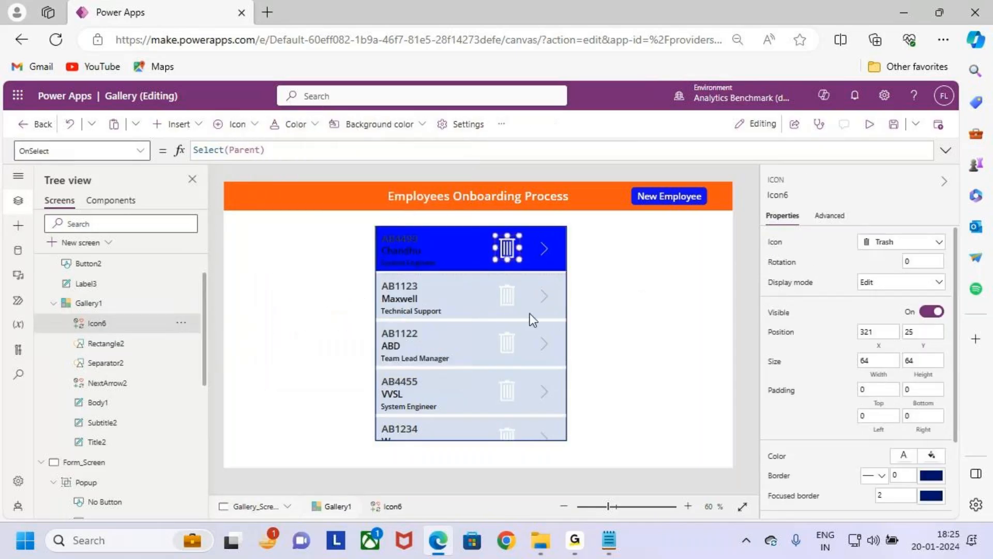
Shrink the trash icon's height to about 54 px from its top edge.
{"action": "scroll", "coordinate": [529, 290], "scroll_direction": "up", "scroll_amount": 5}
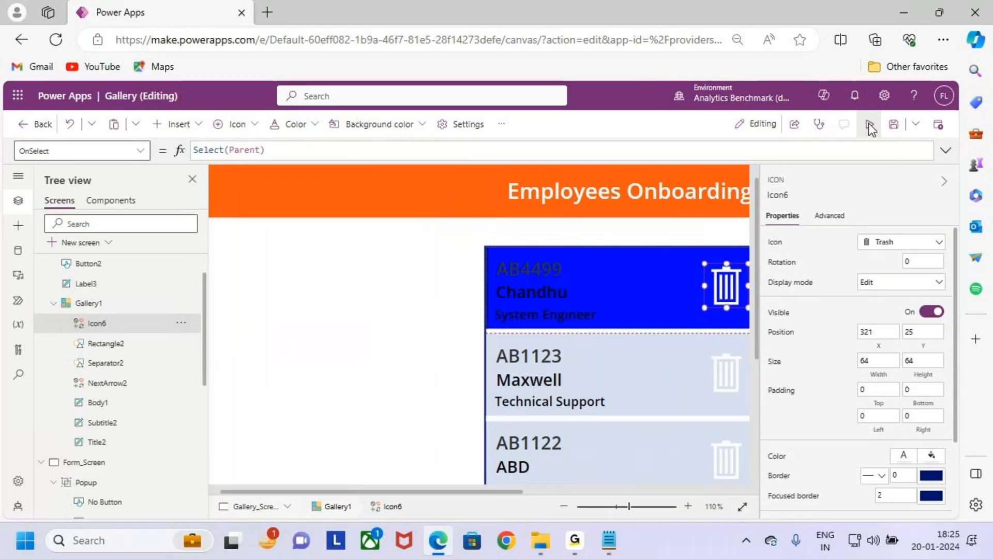
{"action": "left_click", "coordinate": [868, 124]}
{"action": "left_click", "coordinate": [927, 129]}
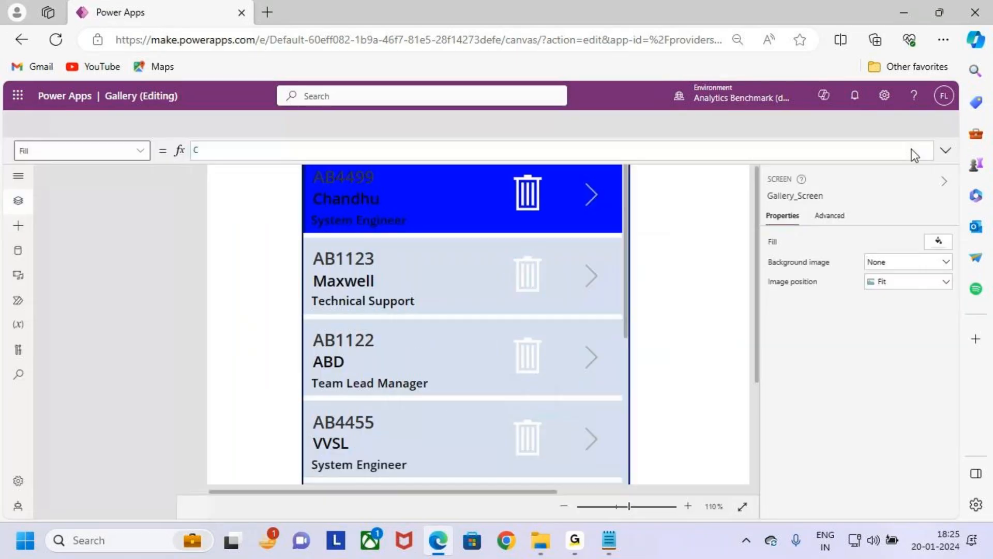
{"action": "left_click", "coordinate": [595, 354]}
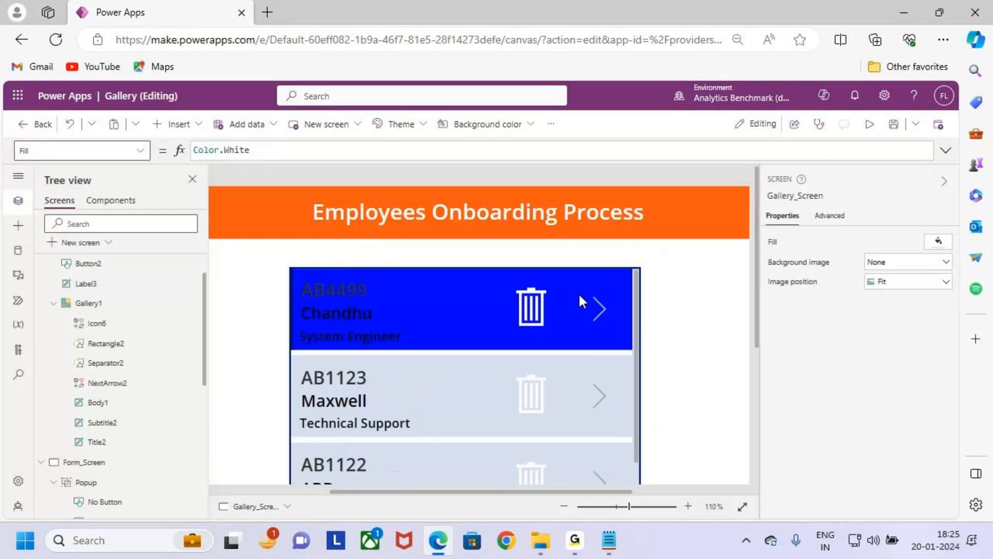
{"action": "left_click", "coordinate": [530, 314]}
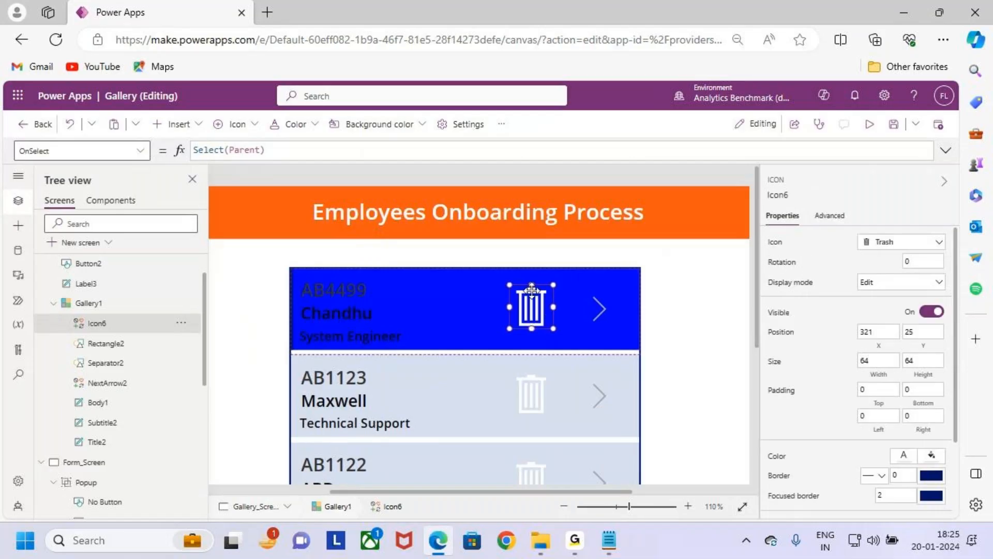
{"action": "left_click_drag", "start_coordinate": [532, 288], "coordinate": [532, 294]}
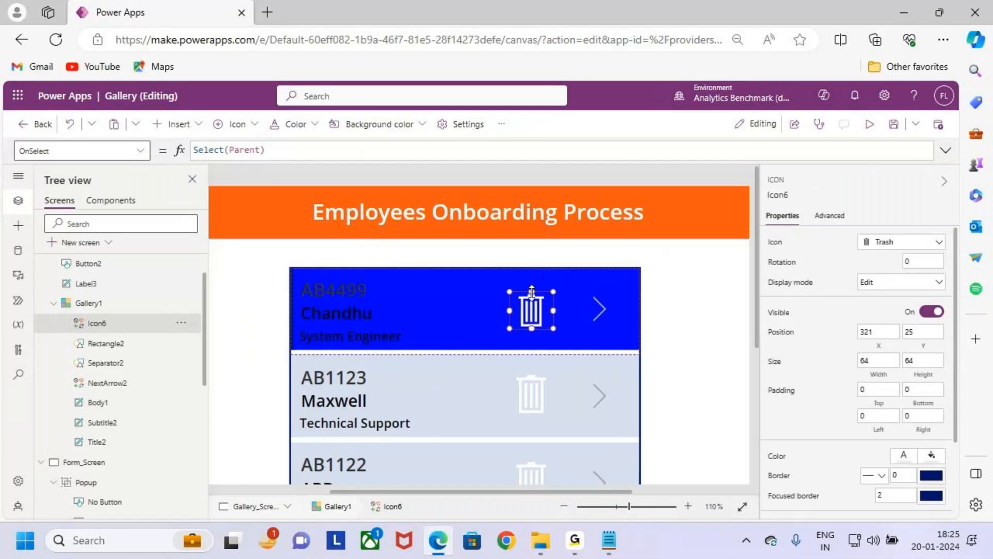
{"action": "left_click", "coordinate": [683, 339]}
{"action": "scroll", "coordinate": [530, 318], "scroll_direction": "down", "scroll_amount": 3, "text": "ctrl"}
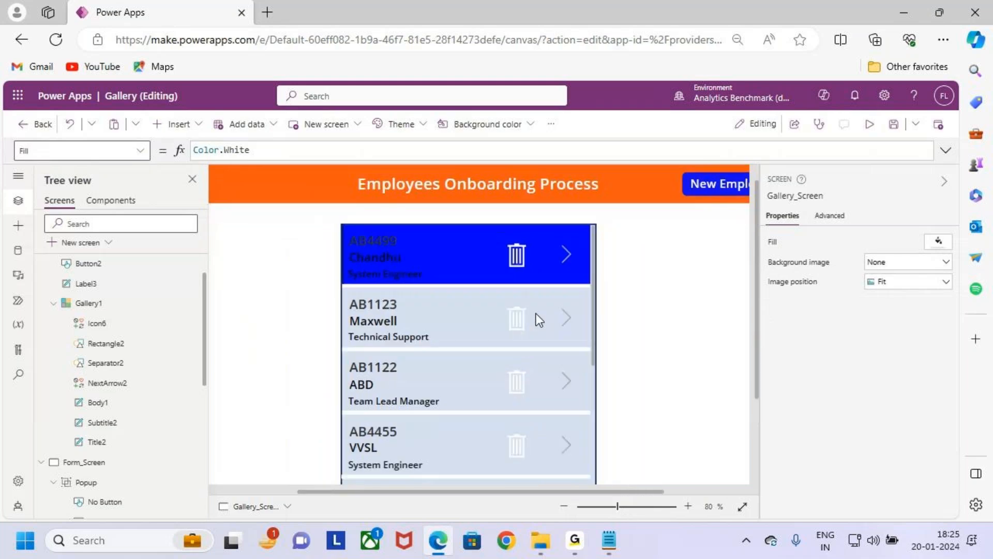
{"action": "scroll", "coordinate": [533, 310], "scroll_direction": "down", "scroll_amount": 1, "text": "ctrl"}
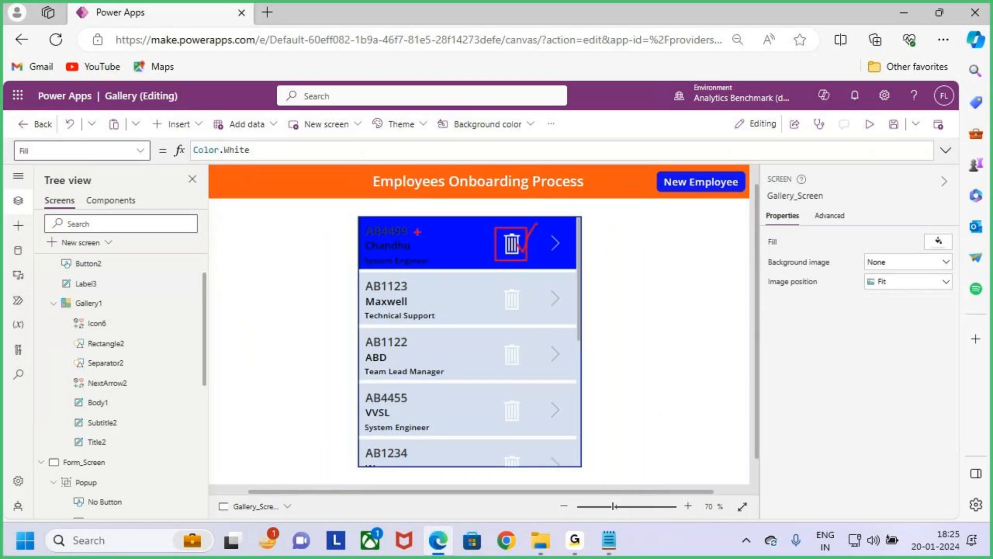
{"action": "mouse_move", "coordinate": [356, 220]}
{"action": "left_mouse_down"}
{"action": "mouse_move", "coordinate": [425, 263]}
{"action": "mouse_move", "coordinate": [573, 269]}
{"action": "left_mouse_up"}
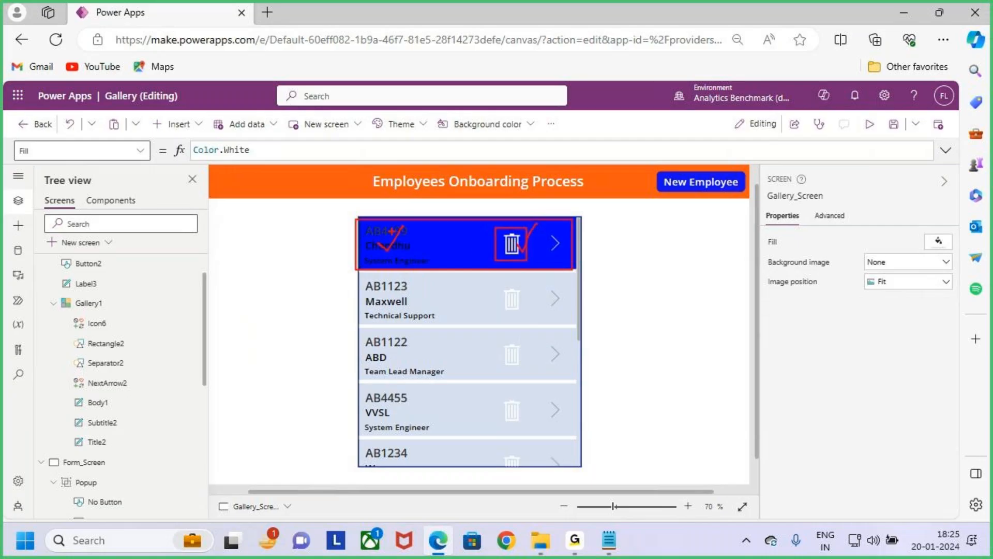
Set the trash icon's OnSelect formula to Remove(Employees,Gallery1.Selected).
{"action": "key", "text": "Escape"}
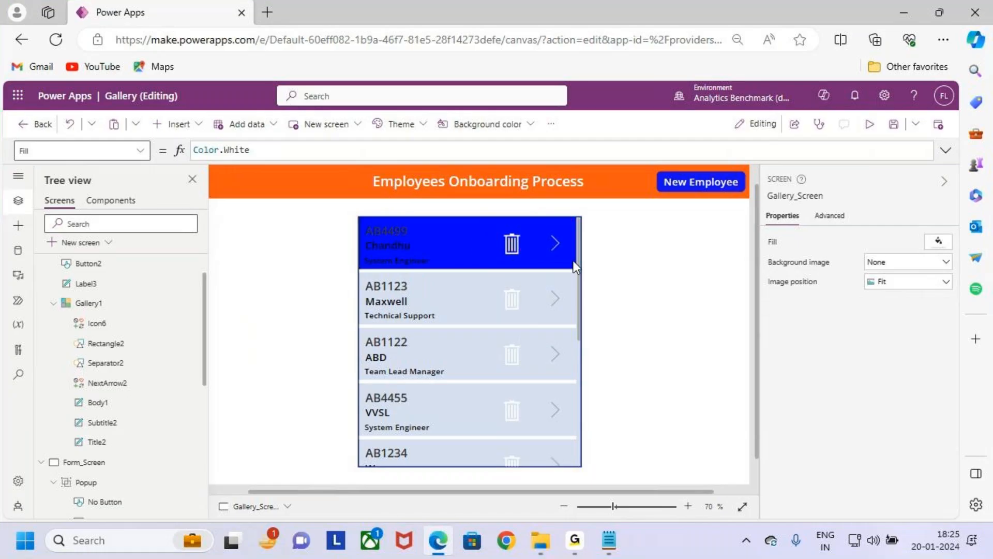
{"action": "left_click", "coordinate": [512, 242]}
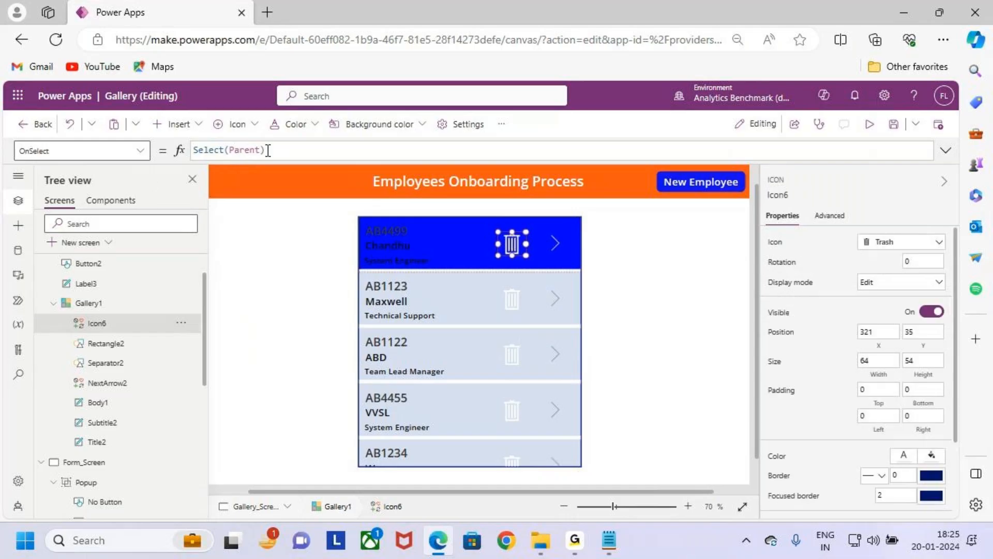
{"action": "left_click_drag", "start_coordinate": [283, 150], "coordinate": [192, 152]}
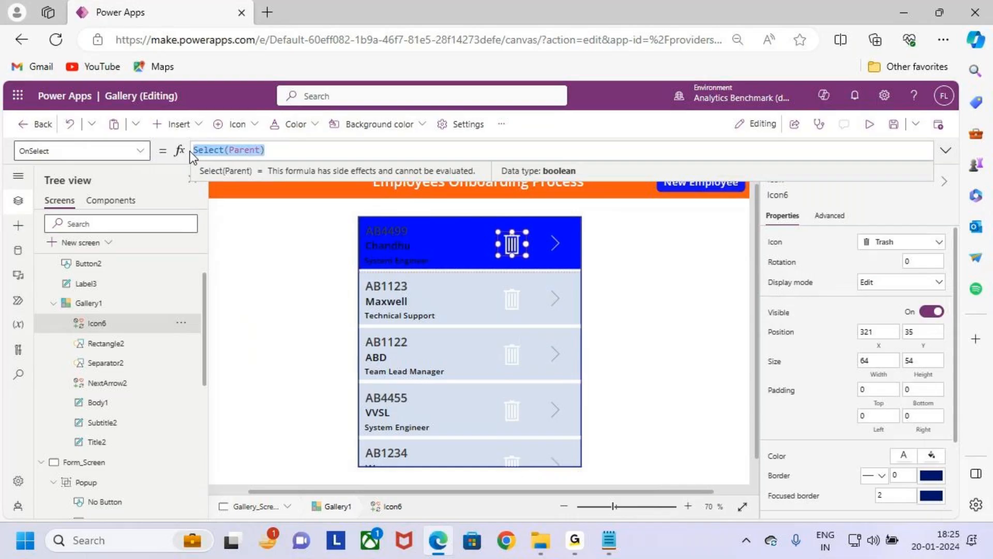
{"action": "type", "text": "remov"}
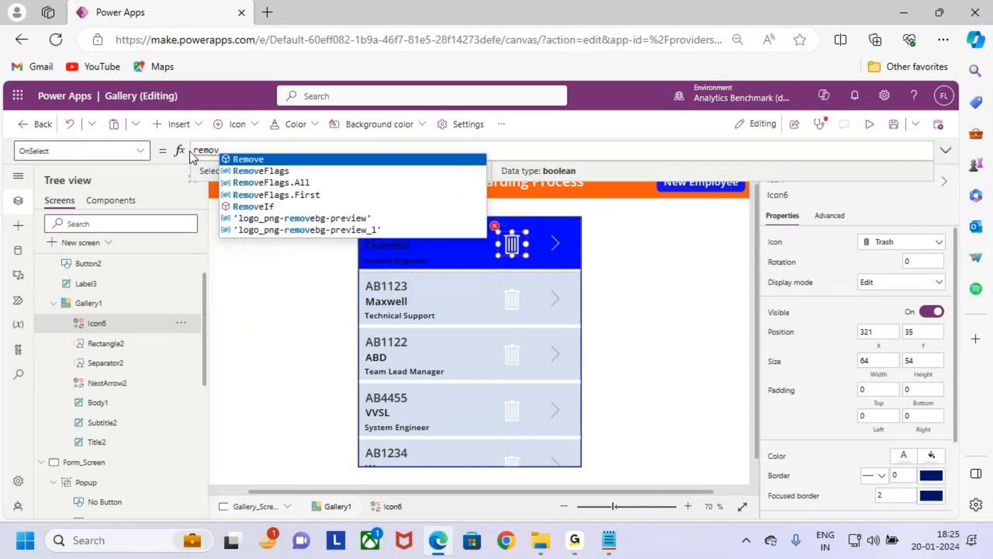
{"action": "key", "text": "Tab"}
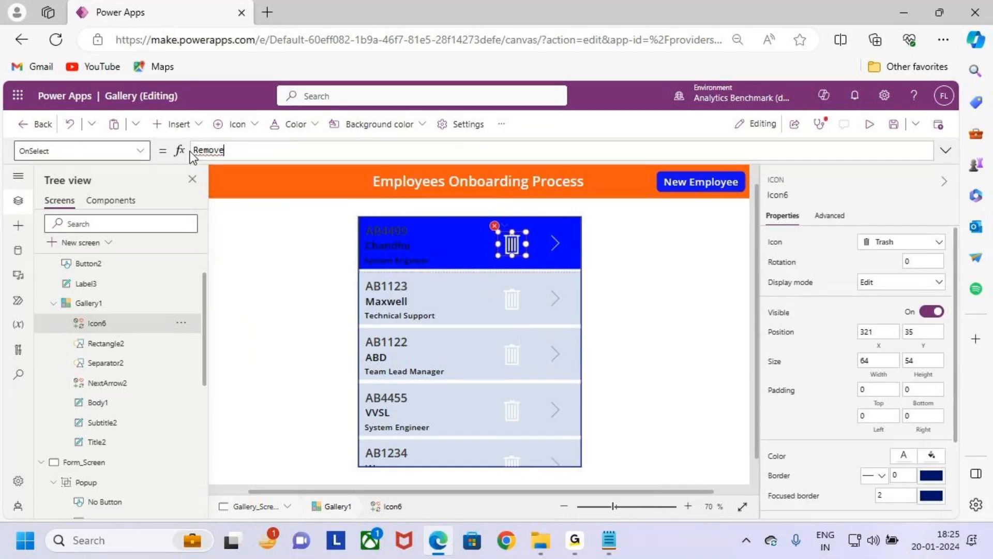
{"action": "key", "text": "BackSpace"}
{"action": "key", "text": "BackSpace"}
{"action": "type", "text": "ve("}
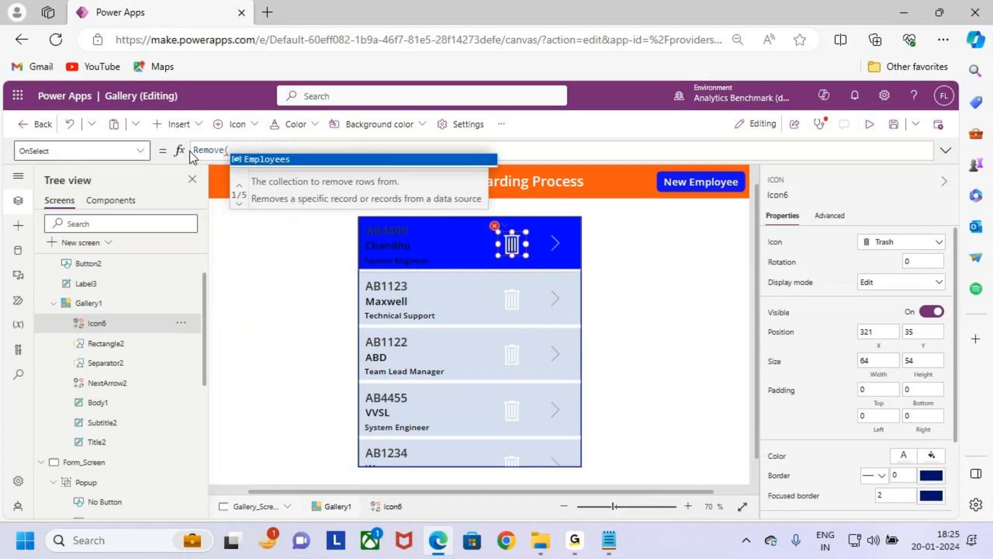
{"action": "left_click", "coordinate": [280, 160]}
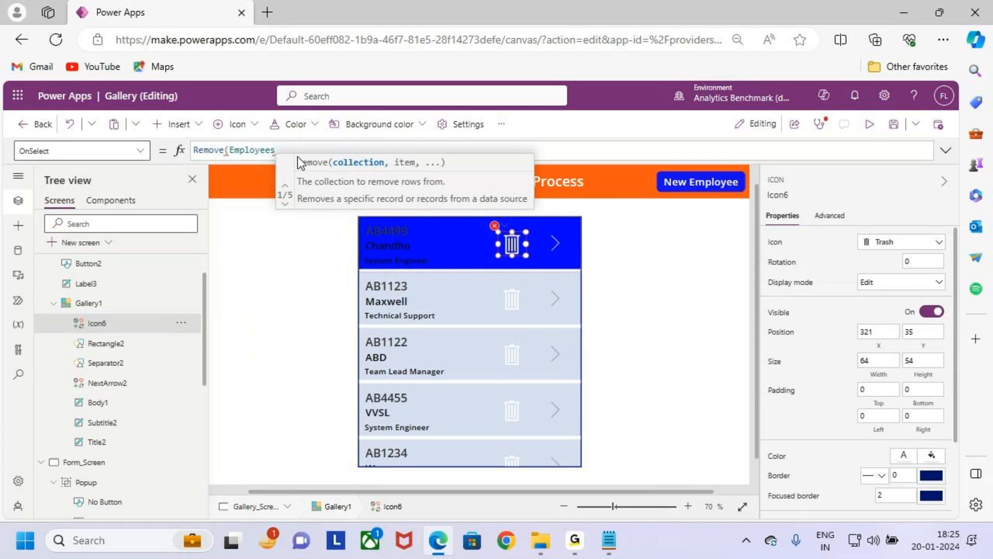
{"action": "type", "text": ","}
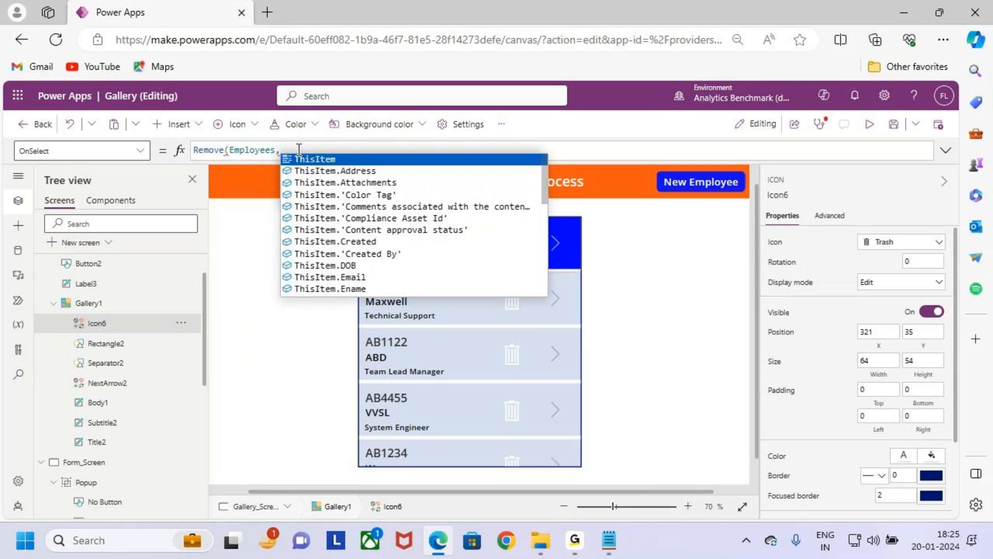
{"action": "type", "text": "gallery"}
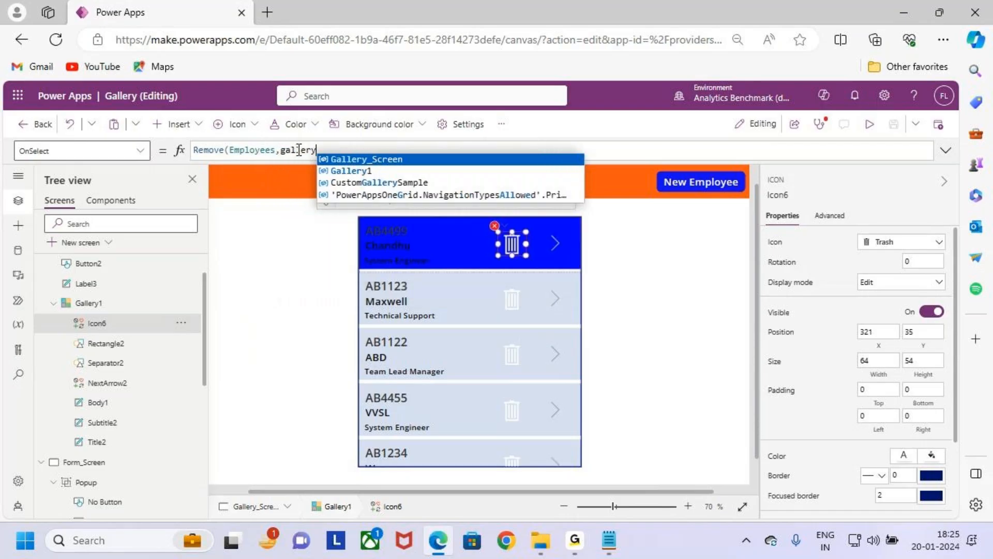
{"action": "key", "text": "Down"}
{"action": "key", "text": "Tab"}
{"action": "type", "text": "."}
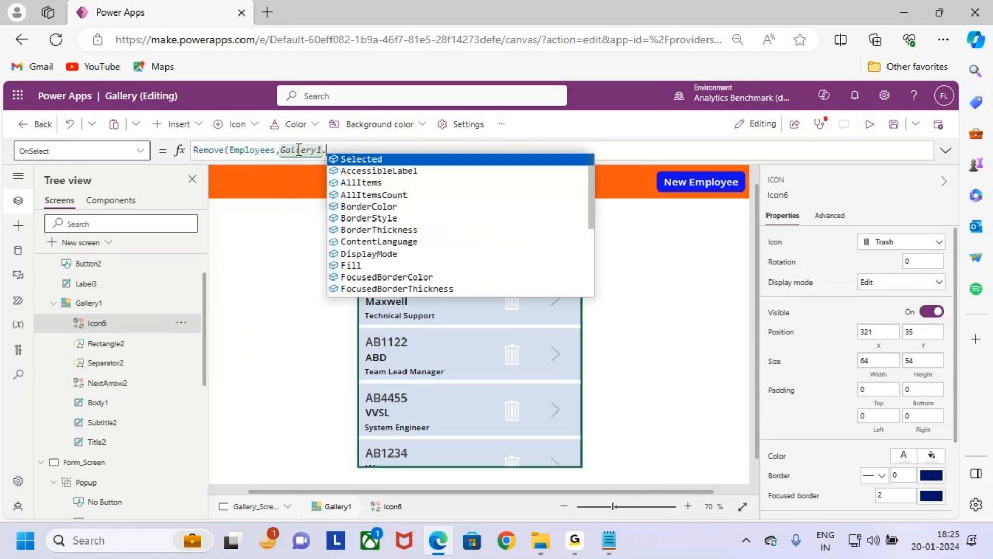
{"action": "key", "text": "Tab"}
{"action": "type", "text": ")"}
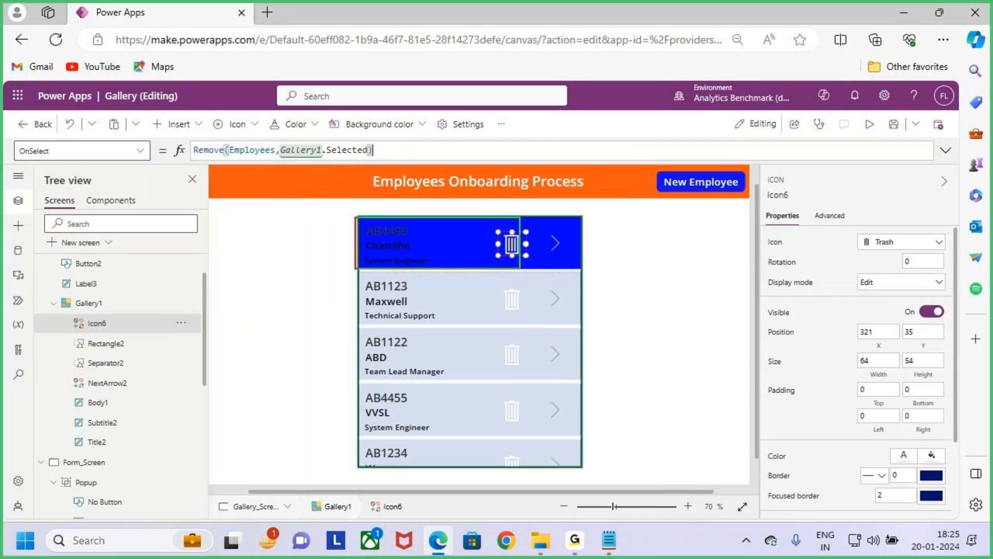
{"action": "mouse_move", "coordinate": [241, 160]}
{"action": "left_mouse_down"}
{"action": "mouse_move", "coordinate": [278, 161]}
{"action": "mouse_move", "coordinate": [235, 161]}
{"action": "left_mouse_up"}
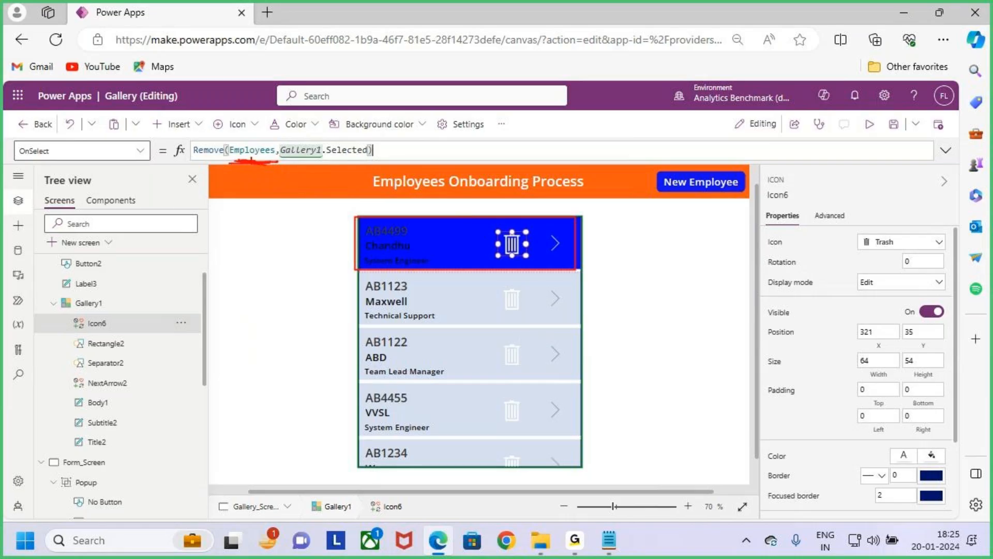
{"action": "key", "text": "Escape"}
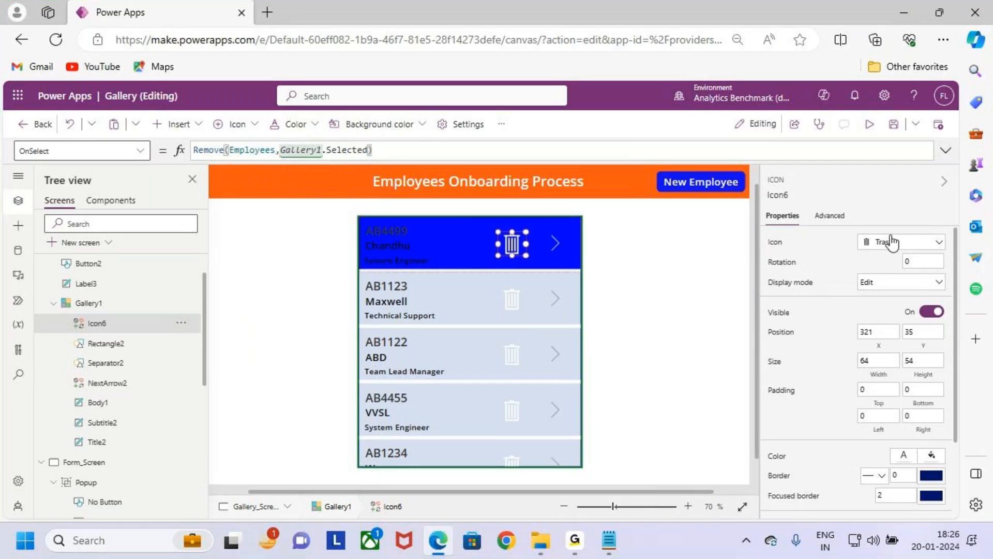
Preview the app and delete the first employee record in the gallery with its trash icon.
{"action": "left_click", "coordinate": [869, 126]}
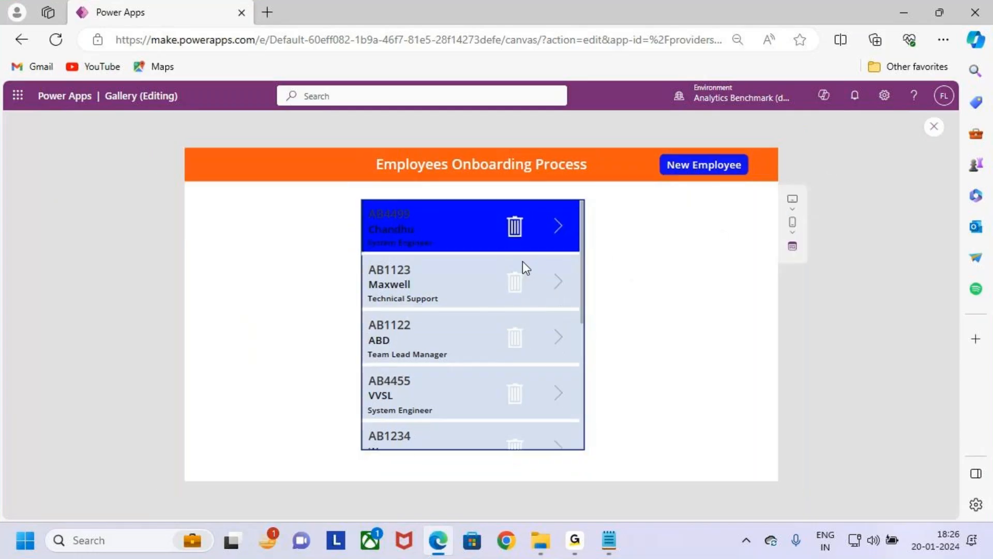
{"action": "key", "text": "ctrl+2"}
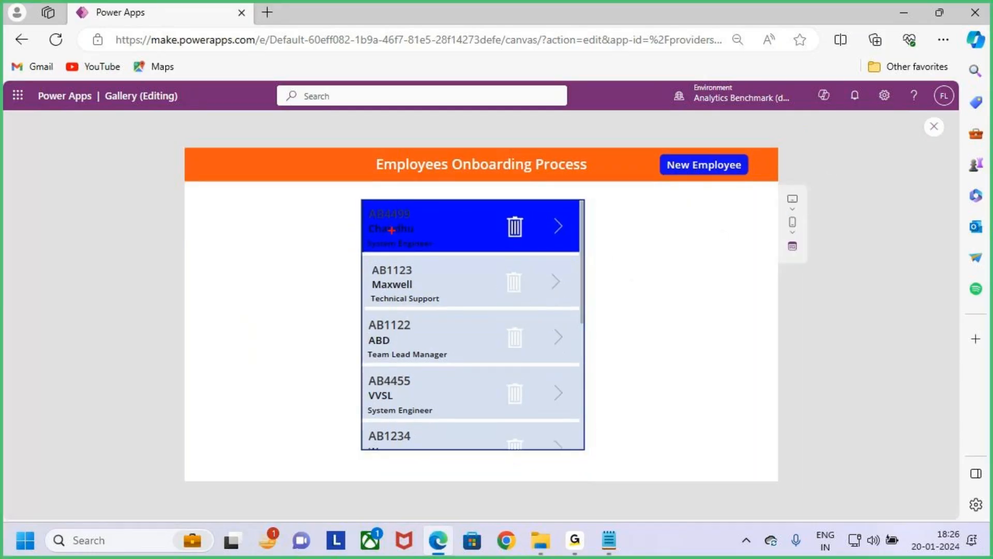
{"action": "left_click_drag", "start_coordinate": [360, 200], "coordinate": [576, 253]}
{"action": "mouse_move", "coordinate": [399, 235]}
{"action": "left_mouse_down"}
{"action": "mouse_move", "coordinate": [385, 242]}
{"action": "mouse_move", "coordinate": [455, 227]}
{"action": "left_mouse_up"}
{"action": "key", "text": "Escape"}
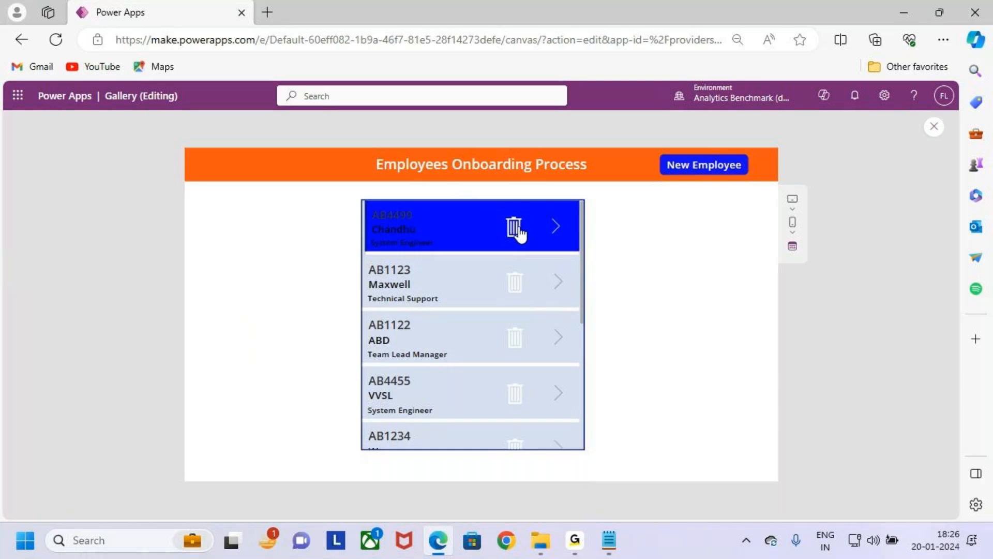
{"action": "left_click", "coordinate": [516, 226]}
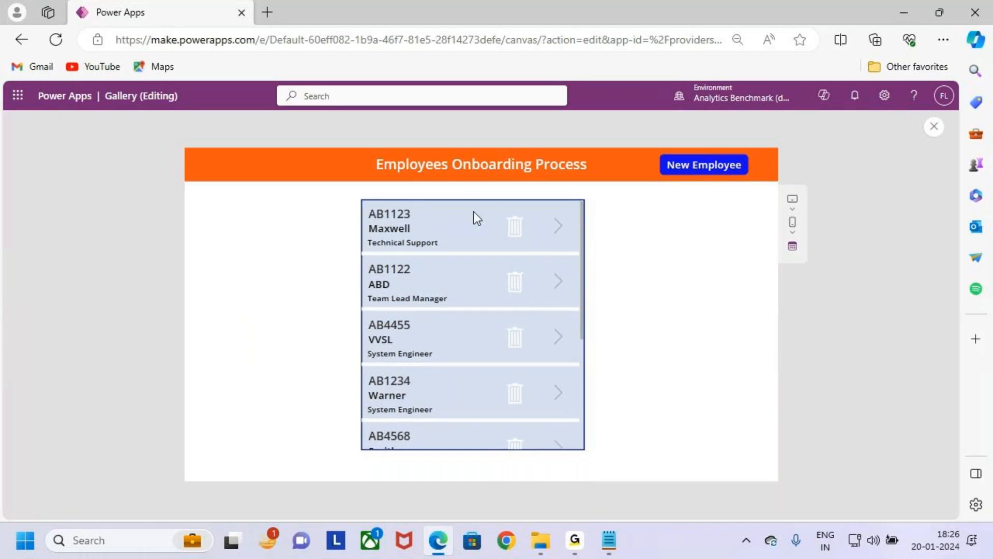
Open the Employees list on the Gallery SharePoint site to check the employee records.
{"action": "left_click", "coordinate": [18, 95]}
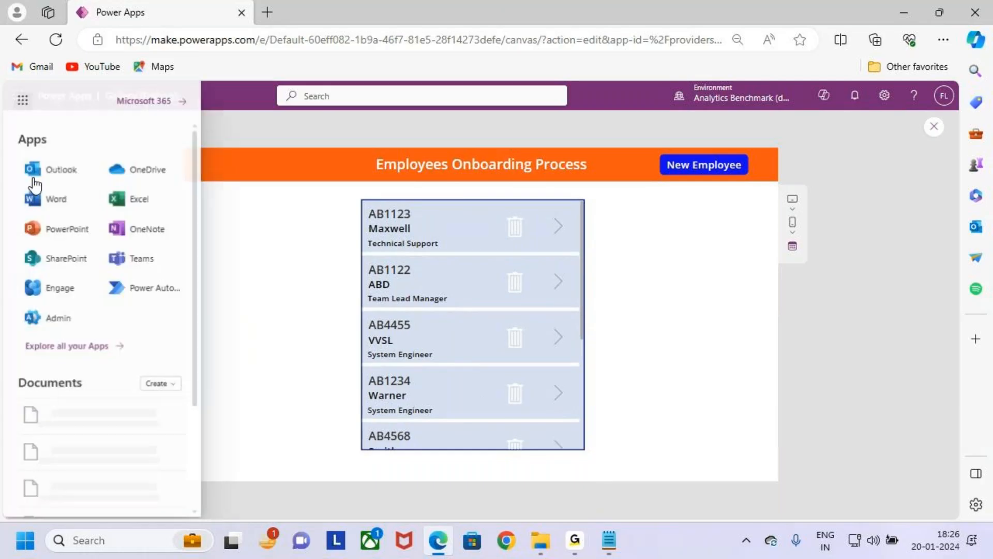
{"action": "left_click", "coordinate": [43, 260]}
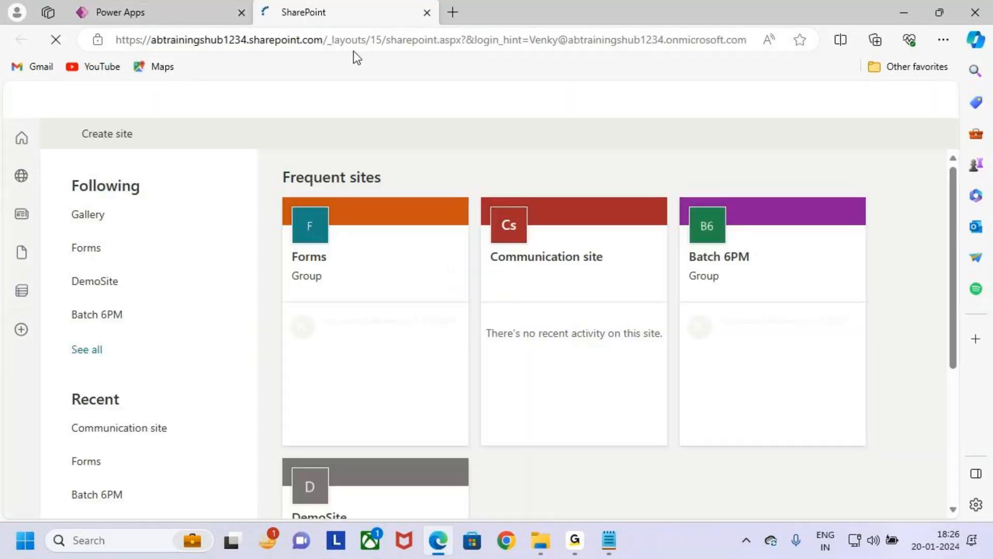
{"action": "left_click", "coordinate": [114, 214]}
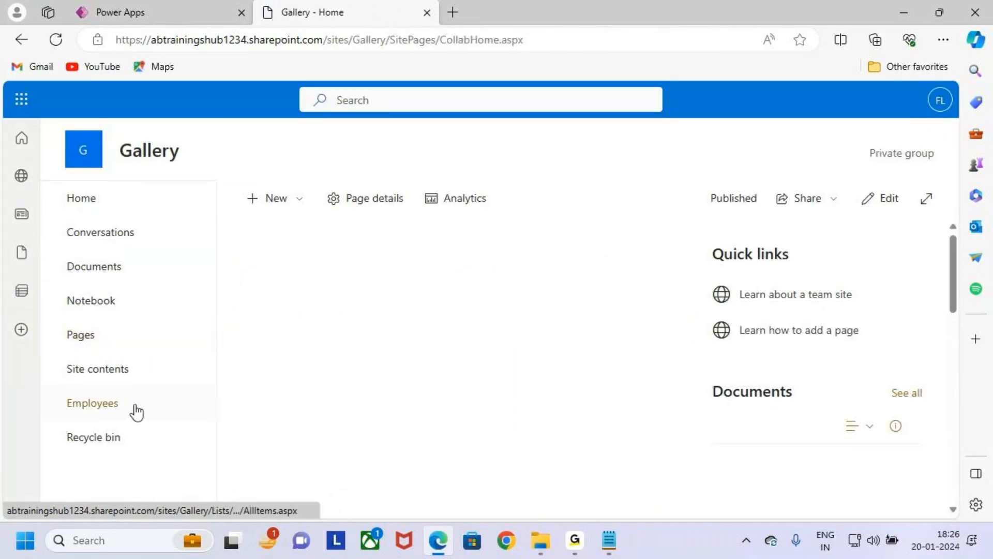
{"action": "left_click", "coordinate": [128, 411]}
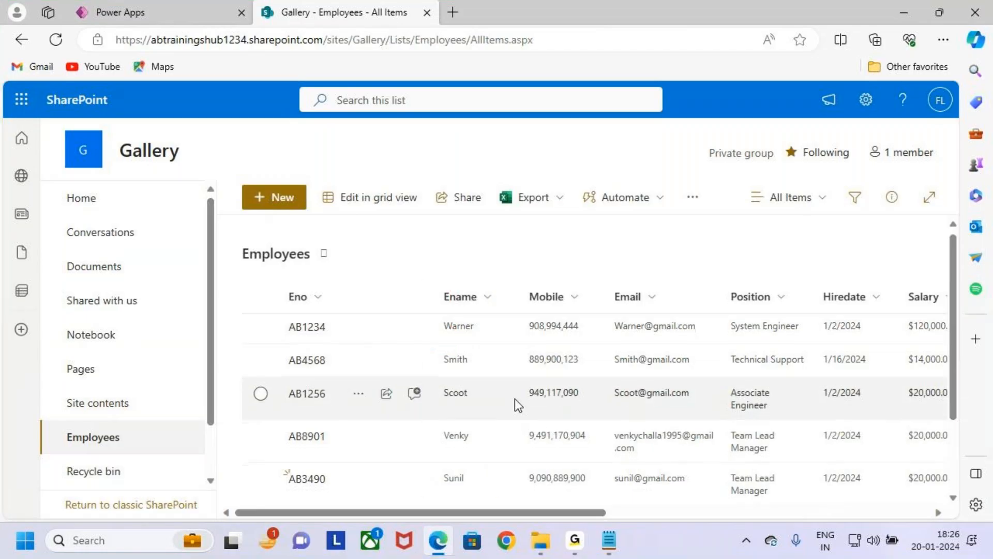
{"action": "scroll", "coordinate": [517, 402], "scroll_direction": "down", "scroll_amount": 2}
{"action": "scroll", "coordinate": [514, 396], "scroll_direction": "up", "scroll_amount": 3}
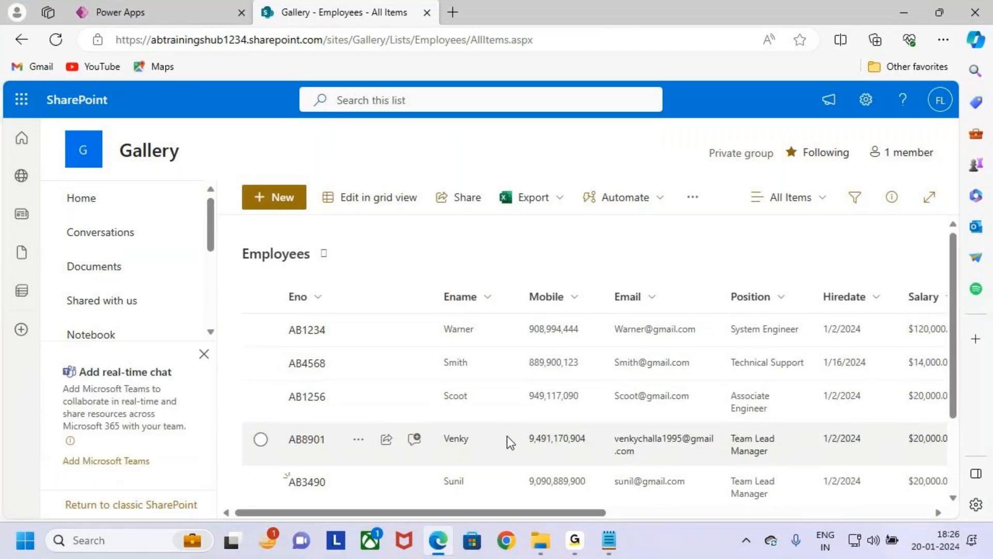
{"action": "key", "text": "ctrl+2"}
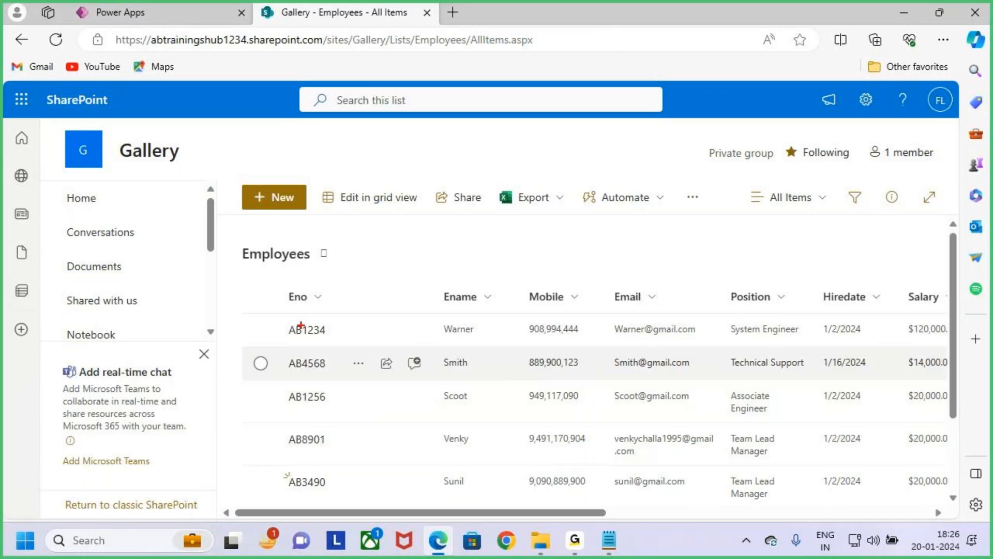
{"action": "mouse_move", "coordinate": [272, 319]}
{"action": "left_mouse_down"}
{"action": "mouse_move", "coordinate": [499, 346]}
{"action": "mouse_move", "coordinate": [524, 274]}
{"action": "left_mouse_up"}
{"action": "left_click_drag", "start_coordinate": [463, 327], "coordinate": [509, 289]}
{"action": "key", "text": "Escape"}
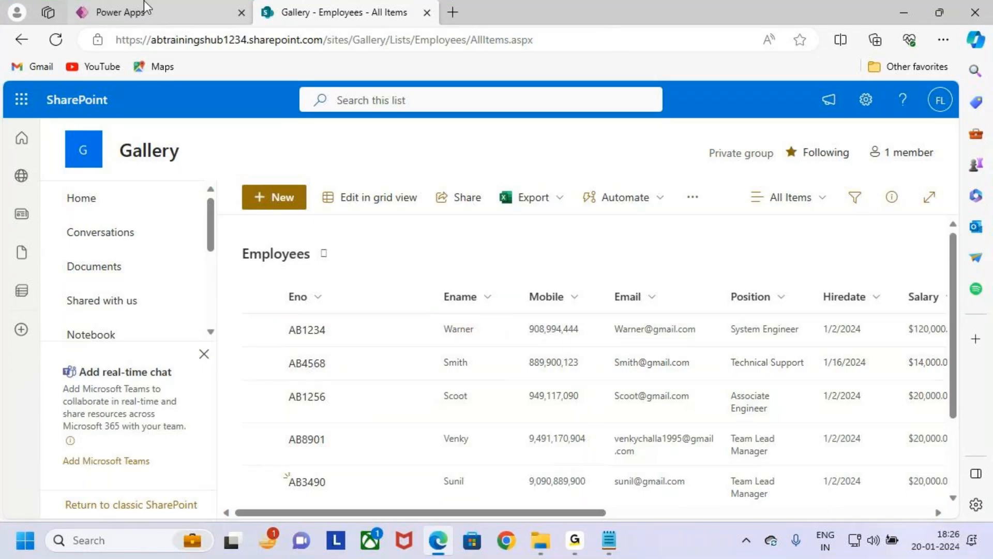
Return to the app preview and delete the AB1234 employee record with its trash icon.
{"action": "left_click", "coordinate": [129, 12]}
{"action": "scroll", "coordinate": [449, 309], "scroll_direction": "down", "scroll_amount": 4}
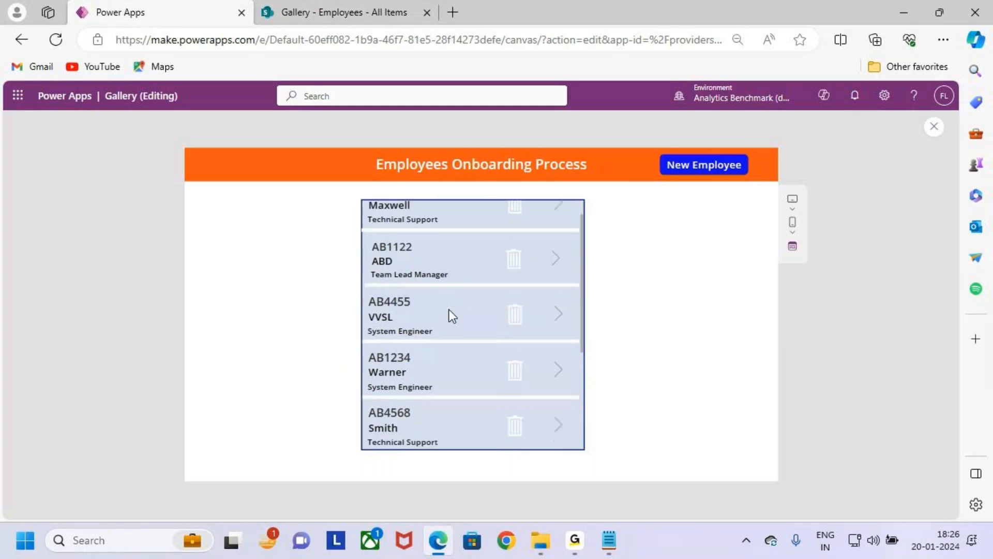
{"action": "scroll", "coordinate": [449, 309], "scroll_direction": "down", "scroll_amount": 1}
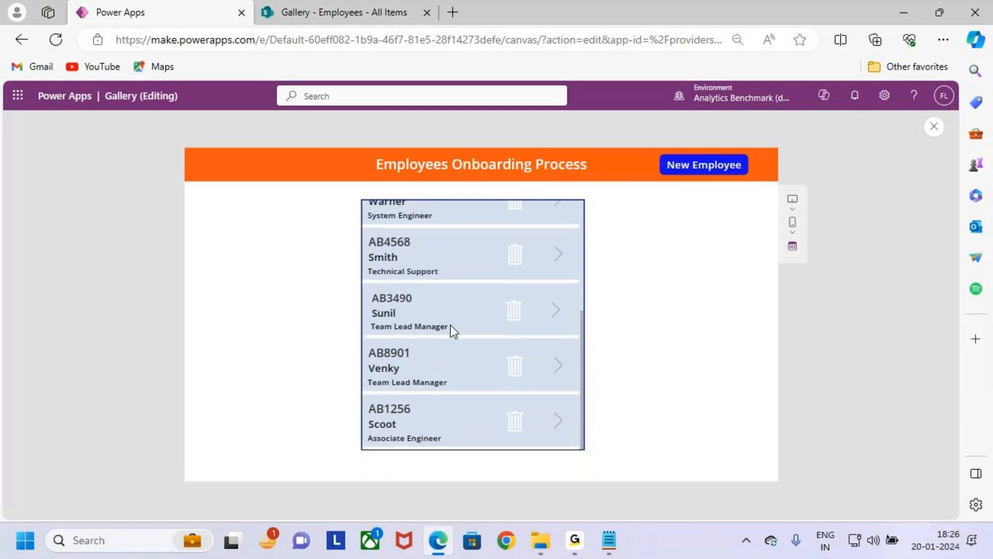
{"action": "scroll", "coordinate": [452, 325], "scroll_direction": "up", "scroll_amount": 2}
{"action": "key", "text": "ctrl+2"}
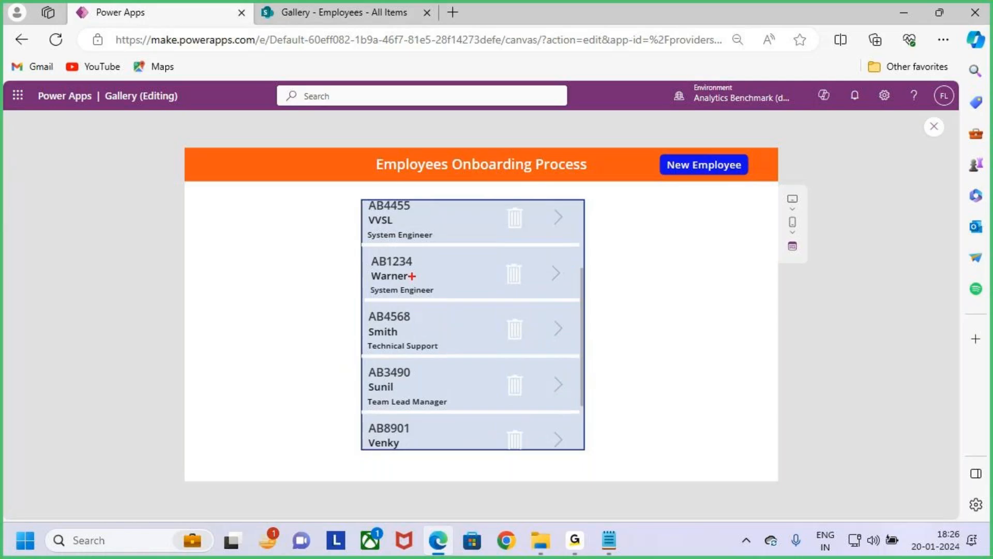
{"action": "left_click_drag", "start_coordinate": [365, 247], "coordinate": [578, 306]}
{"action": "key", "text": "Escape"}
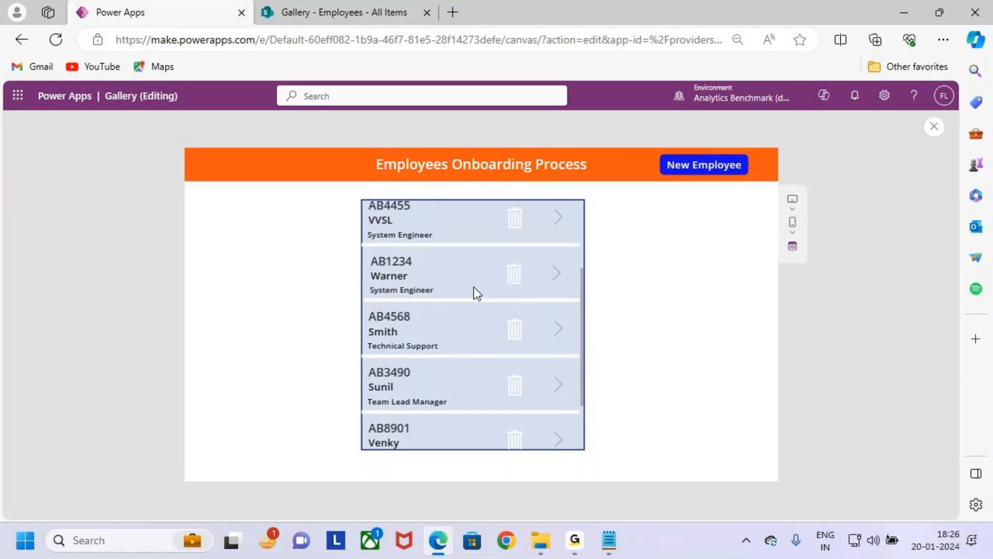
{"action": "left_click", "coordinate": [472, 288]}
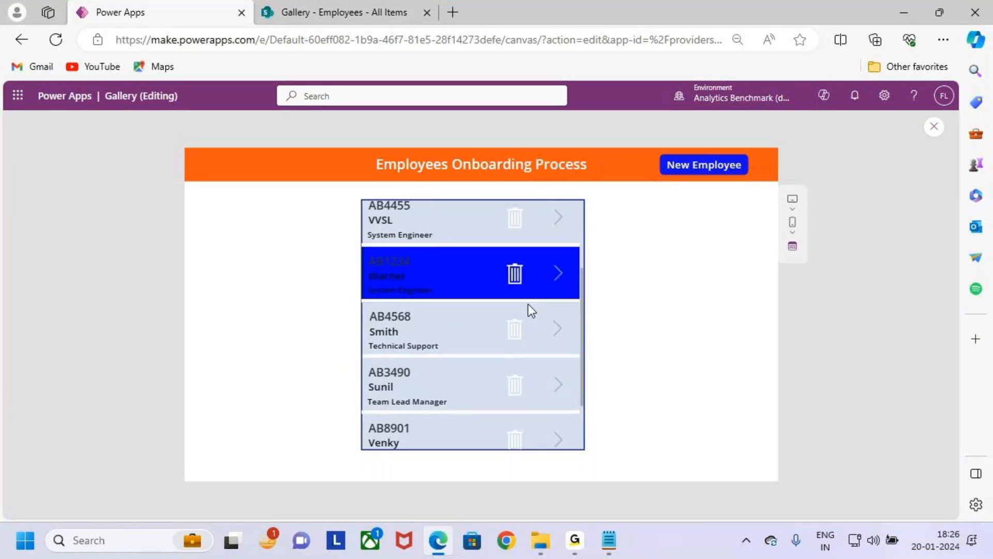
{"action": "left_click", "coordinate": [515, 279]}
{"action": "scroll", "coordinate": [481, 364], "scroll_direction": "up", "scroll_amount": 2}
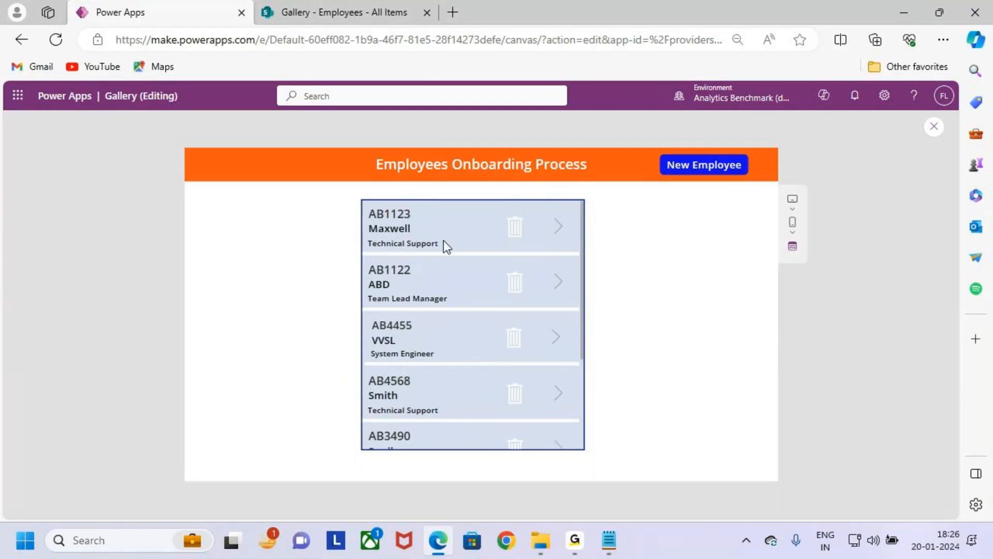
Refresh the SharePoint Employees list to check the remaining records.
{"action": "left_click", "coordinate": [338, 14]}
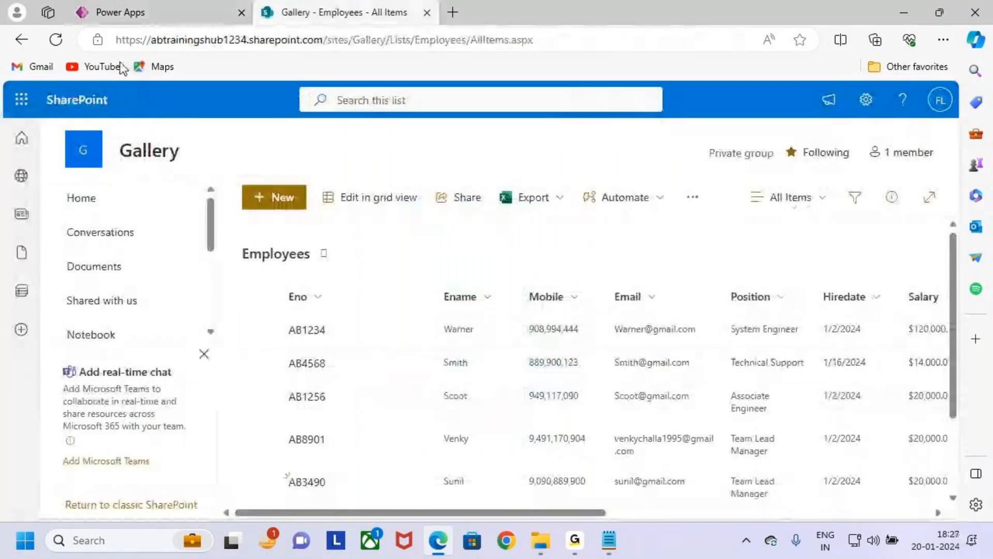
{"action": "left_click", "coordinate": [56, 40]}
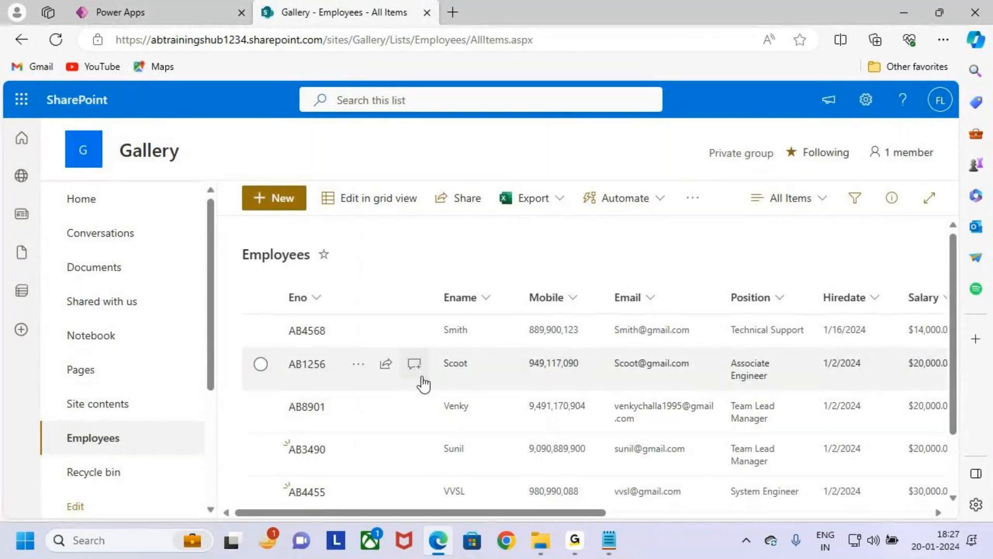
{"action": "mouse_move", "coordinate": [433, 319]}
{"action": "left_mouse_down"}
{"action": "mouse_move", "coordinate": [513, 318]}
{"action": "mouse_move", "coordinate": [486, 322]}
{"action": "left_mouse_up"}
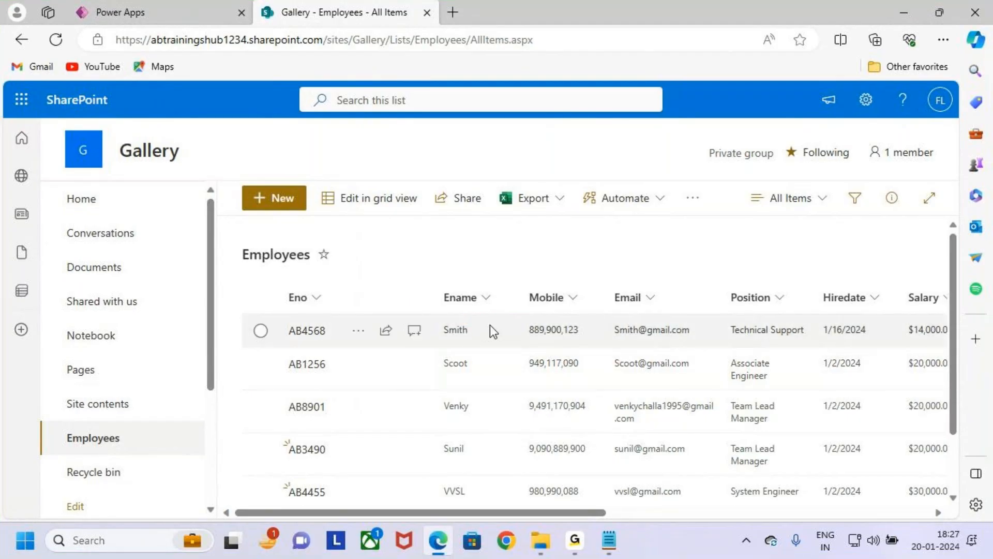
Switch back to the Power Apps studio tab and leave the app preview.
{"action": "left_click", "coordinate": [155, 13]}
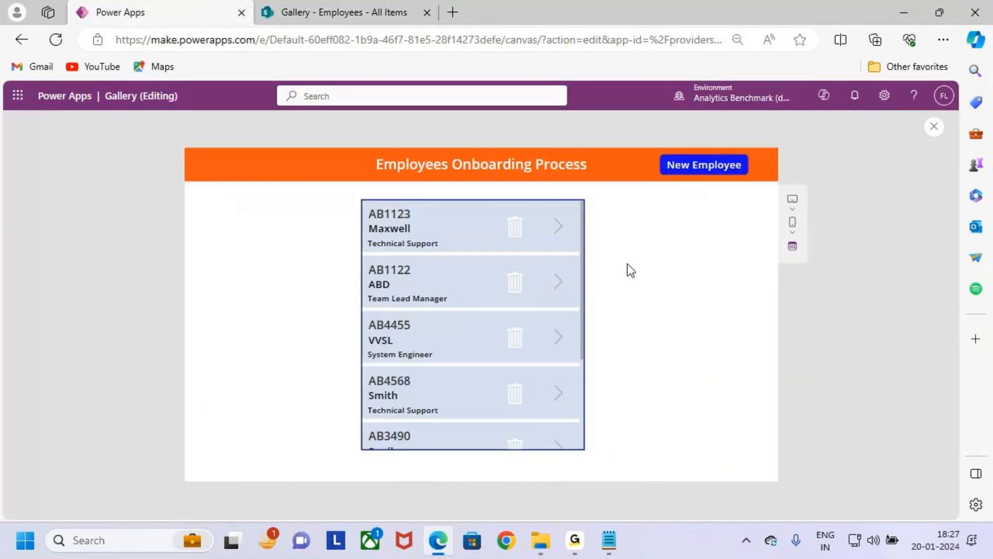
{"action": "left_click", "coordinate": [439, 223]}
{"action": "left_click_drag", "start_coordinate": [498, 211], "coordinate": [527, 246]}
{"action": "left_click_drag", "start_coordinate": [538, 203], "coordinate": [526, 243]}
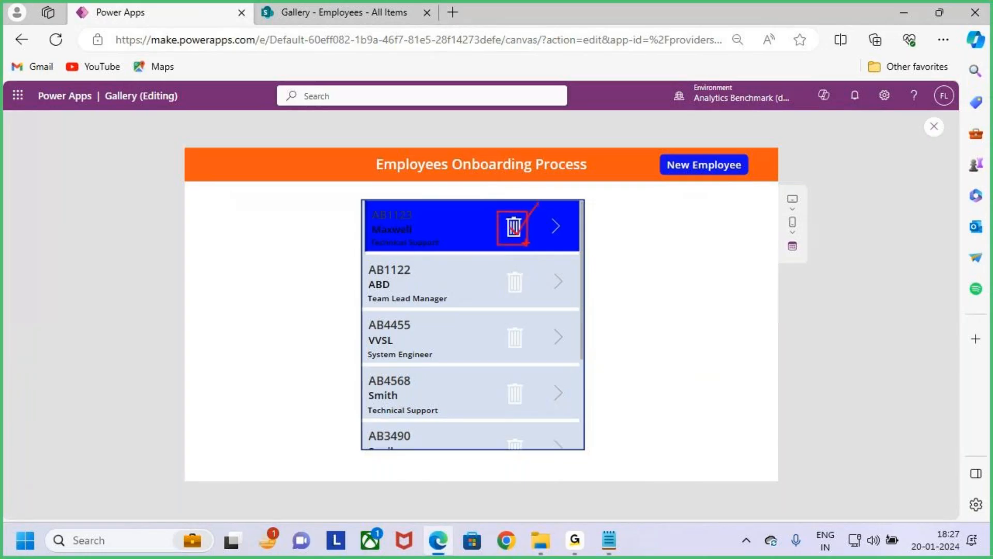
{"action": "mouse_move", "coordinate": [359, 201]}
{"action": "left_mouse_down"}
{"action": "mouse_move", "coordinate": [518, 386]}
{"action": "mouse_move", "coordinate": [585, 428]}
{"action": "left_mouse_up"}
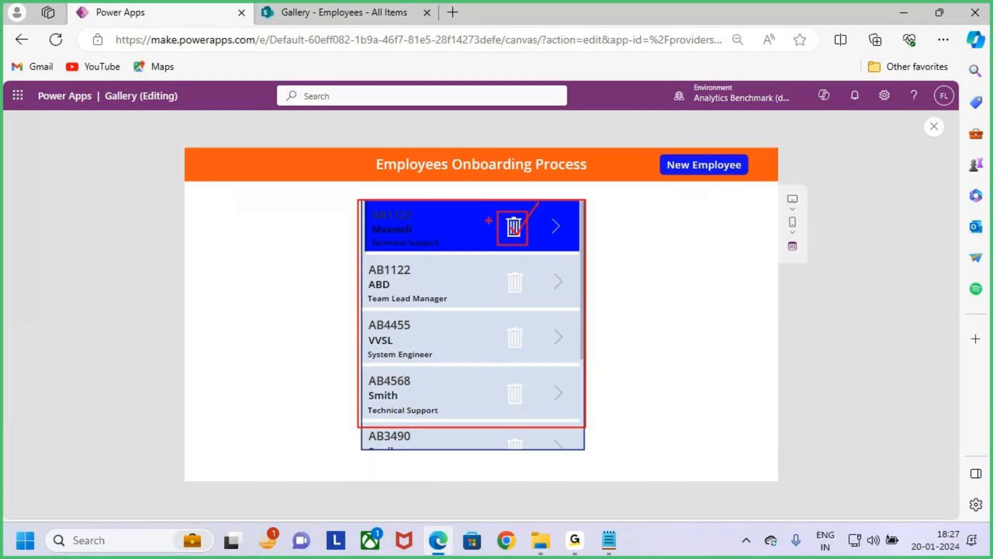
{"action": "mouse_move", "coordinate": [327, 3]}
{"action": "left_mouse_down"}
{"action": "mouse_move", "coordinate": [326, 71]}
{"action": "mouse_move", "coordinate": [296, 45]}
{"action": "left_mouse_up"}
{"action": "left_click_drag", "start_coordinate": [326, 2], "coordinate": [366, 43]}
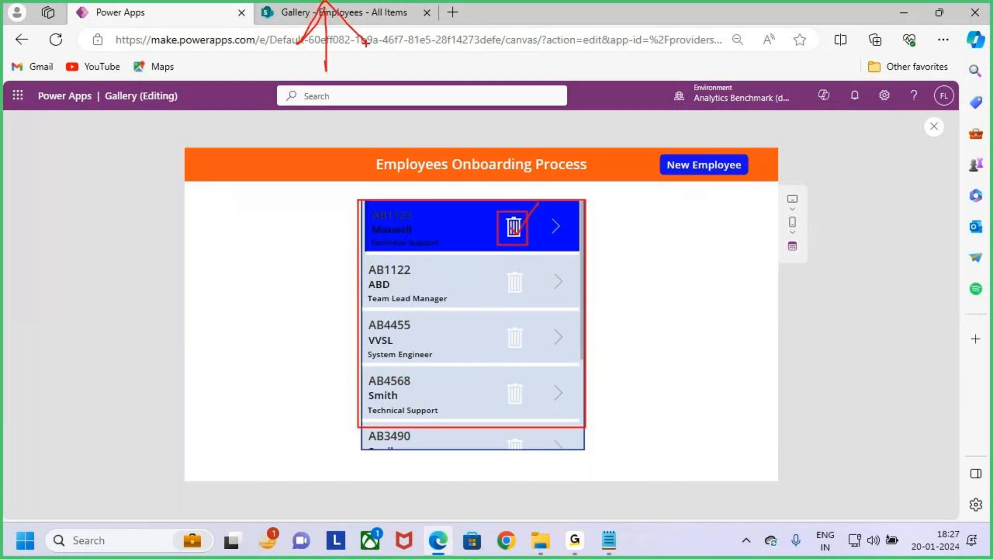
{"action": "key", "text": "Escape"}
{"action": "left_click", "coordinate": [595, 359]}
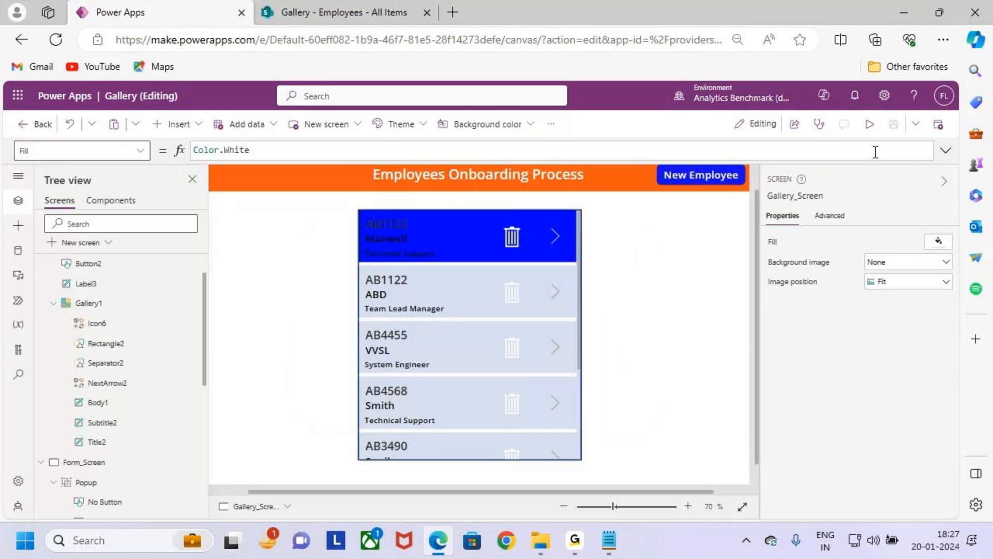
Preview the gallery screen again to examine the trash icons, then close the preview.
{"action": "key", "text": "F5"}
{"action": "mouse_move", "coordinate": [503, 205]}
{"action": "left_mouse_down"}
{"action": "mouse_move", "coordinate": [527, 252]}
{"action": "mouse_move", "coordinate": [548, 189]}
{"action": "left_mouse_up"}
{"action": "mouse_move", "coordinate": [217, 185]}
{"action": "left_mouse_down"}
{"action": "mouse_move", "coordinate": [637, 411]}
{"action": "mouse_move", "coordinate": [748, 457]}
{"action": "left_mouse_up"}
{"action": "mouse_move", "coordinate": [460, 146]}
{"action": "left_mouse_down"}
{"action": "mouse_move", "coordinate": [480, 208]}
{"action": "mouse_move", "coordinate": [495, 179]}
{"action": "left_mouse_up"}
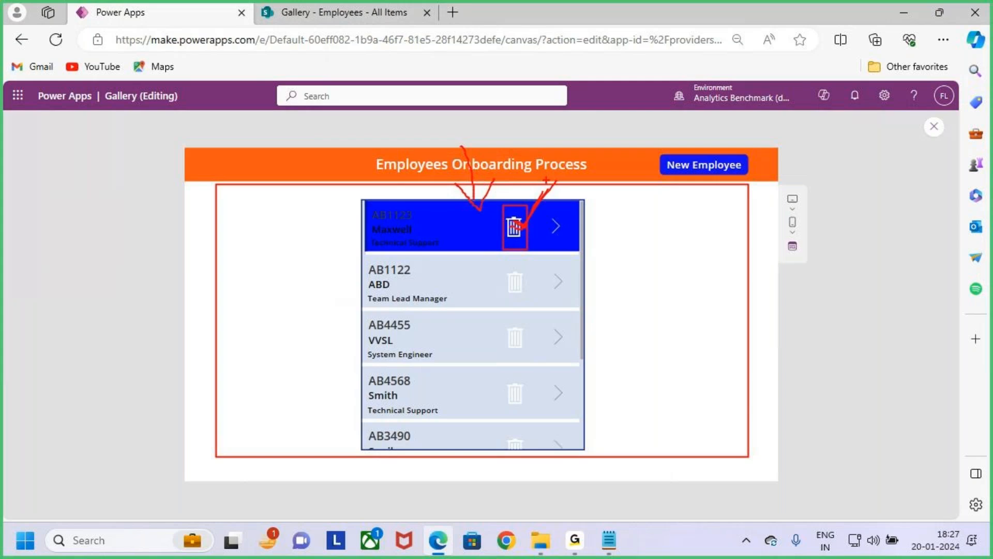
{"action": "key", "text": "Escape"}
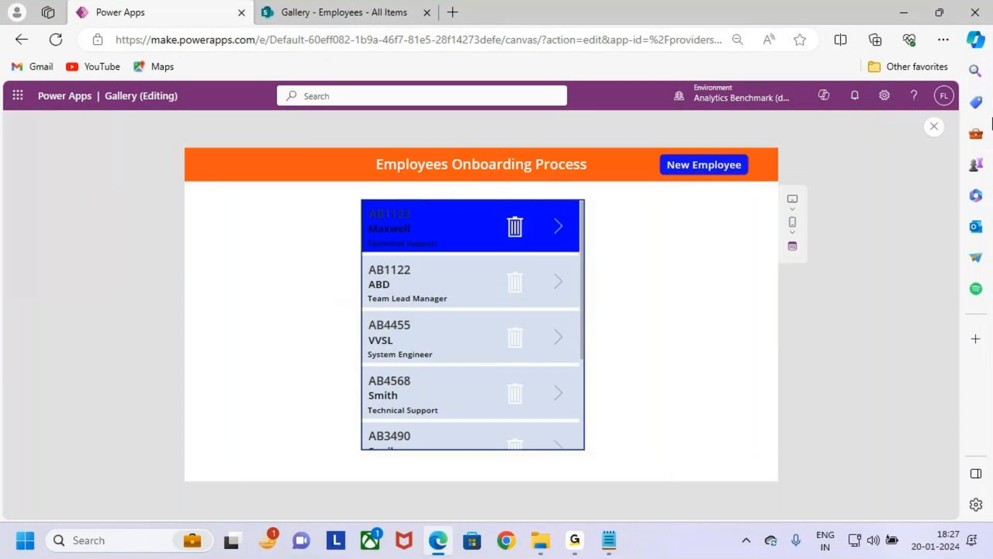
{"action": "left_click", "coordinate": [930, 132]}
{"action": "left_click", "coordinate": [594, 359]}
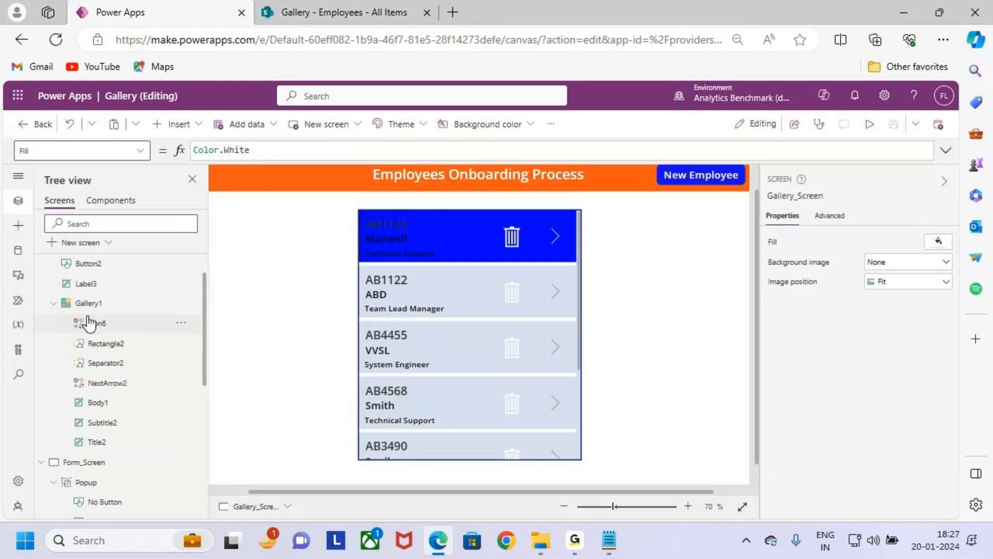
Copy the Popup group from the form screen and paste it into the gallery screen.
{"action": "scroll", "coordinate": [89, 321], "scroll_direction": "up", "scroll_amount": 2}
{"action": "left_click", "coordinate": [41, 283]}
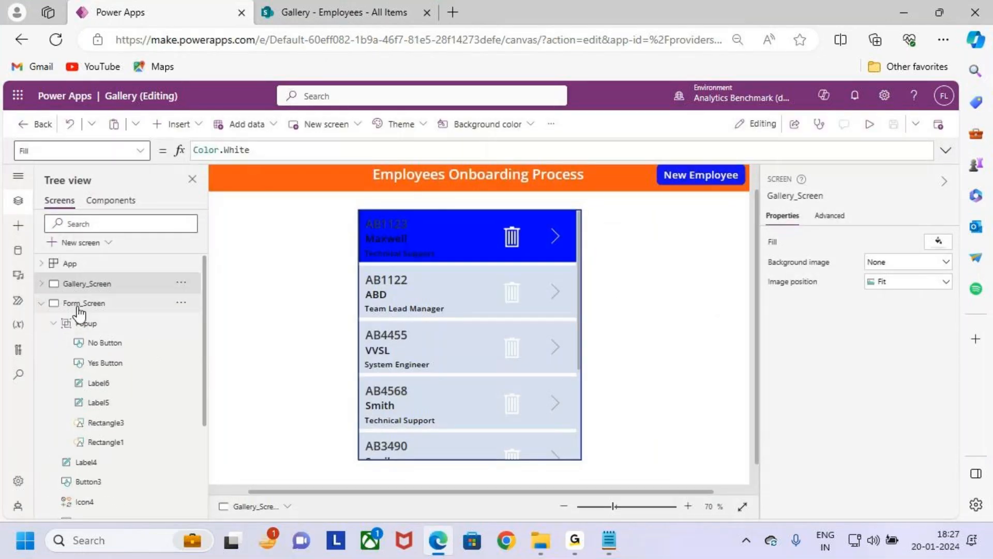
{"action": "left_click", "coordinate": [110, 325]}
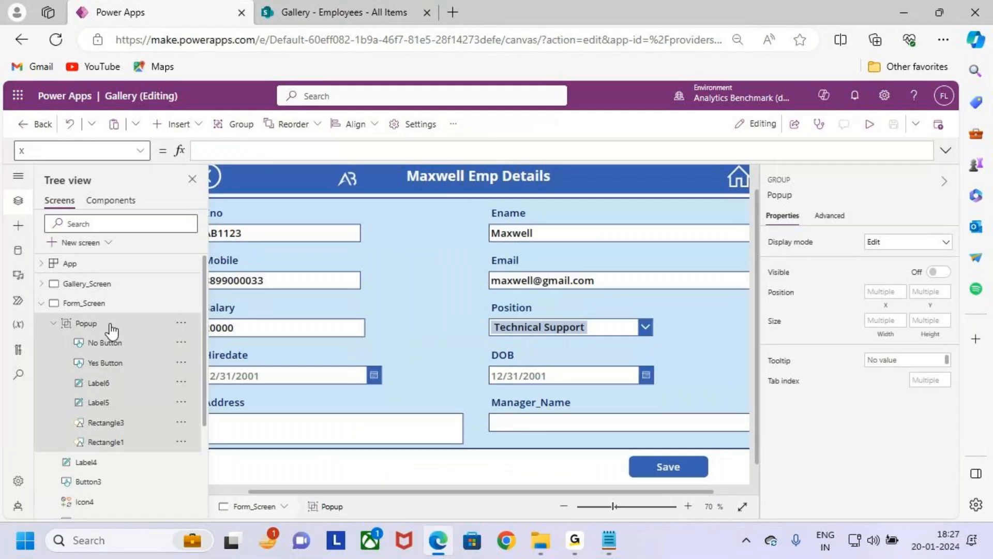
{"action": "right_click", "coordinate": [135, 328]}
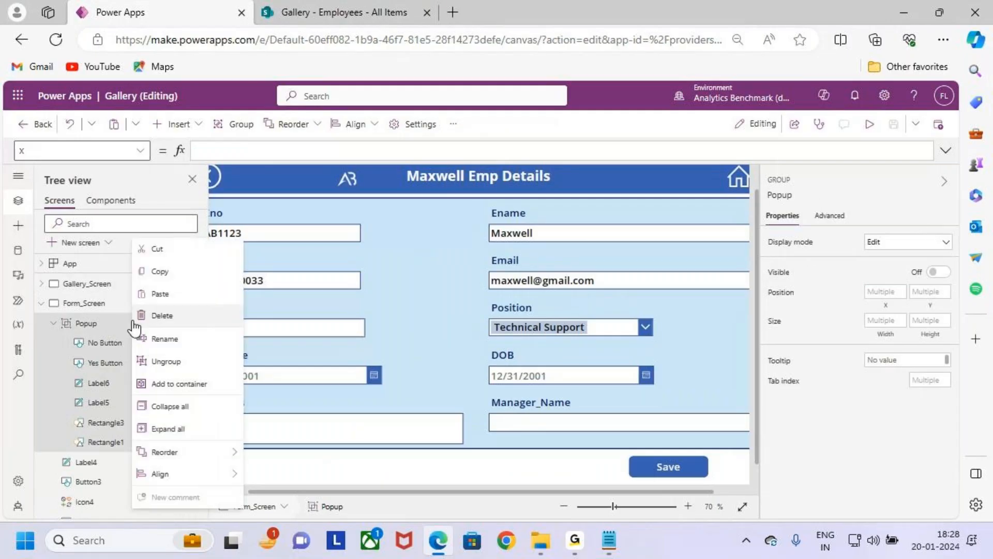
{"action": "left_click", "coordinate": [179, 278]}
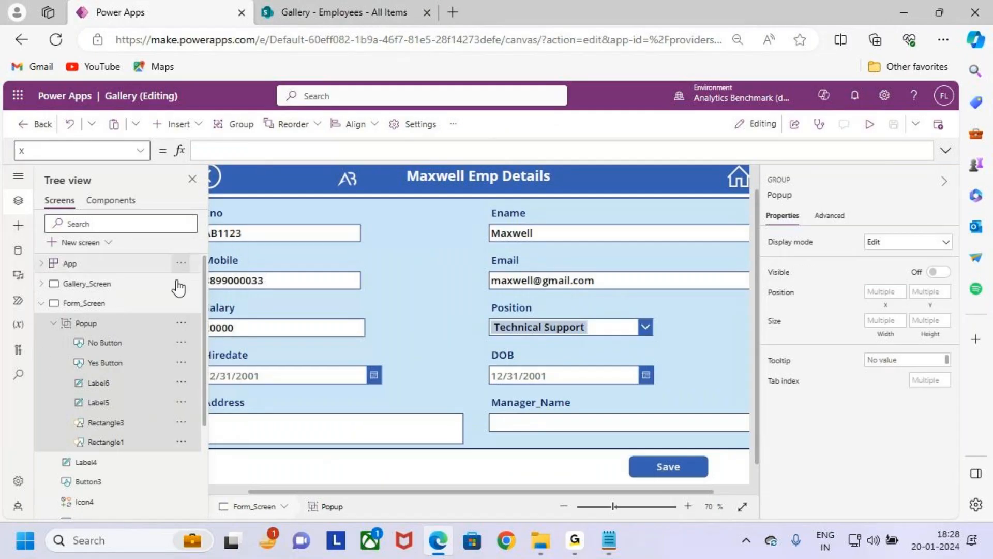
{"action": "left_click", "coordinate": [42, 304]}
{"action": "left_click", "coordinate": [86, 288]}
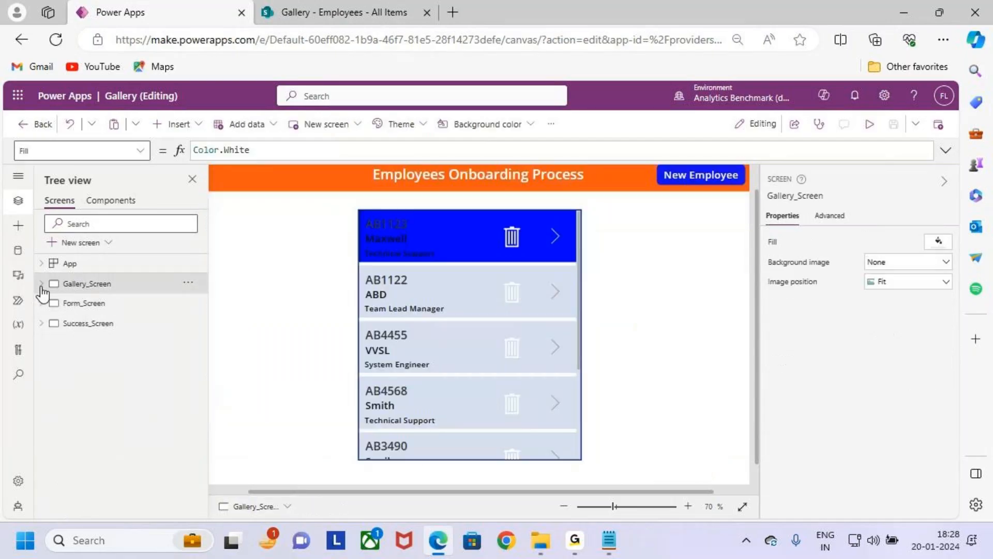
{"action": "left_click", "coordinate": [42, 283]}
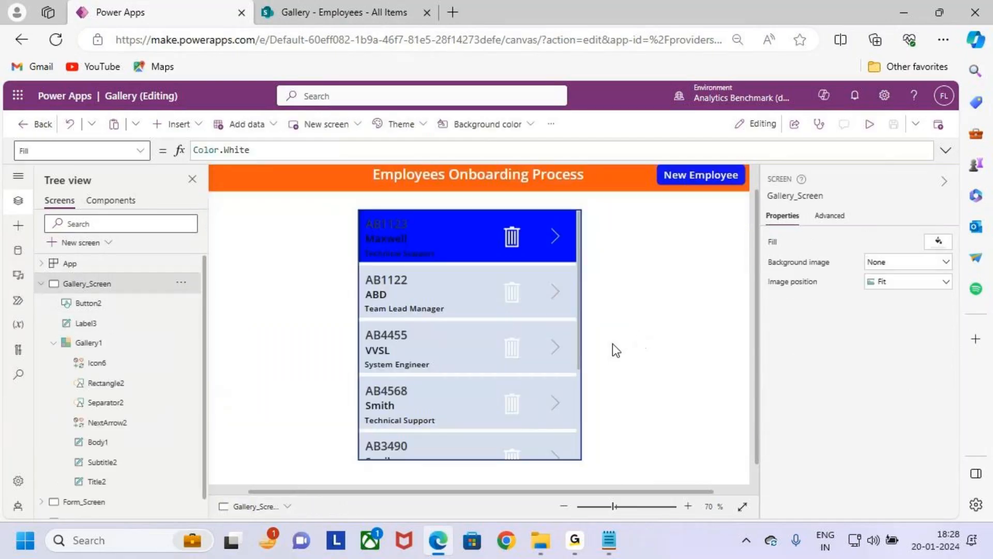
{"action": "right_click", "coordinate": [140, 289]}
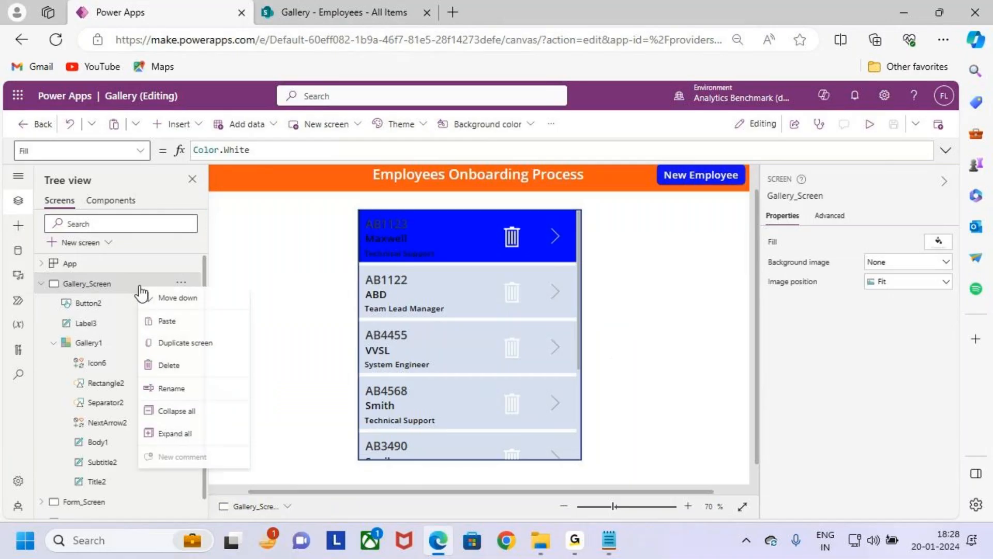
{"action": "left_click", "coordinate": [182, 324]}
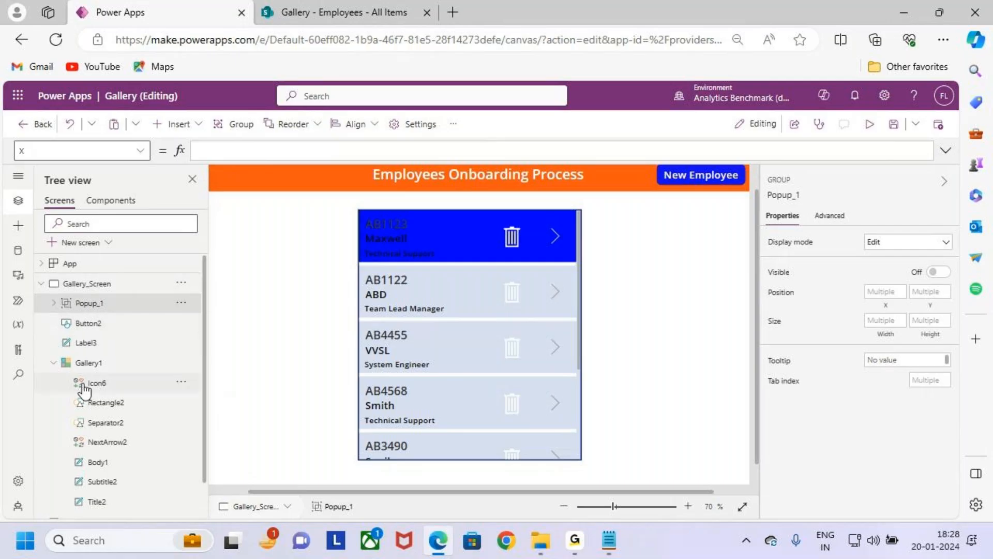
Expand the form and gallery screens in the tree view to compare the two popup groups.
{"action": "left_click", "coordinate": [42, 284]}
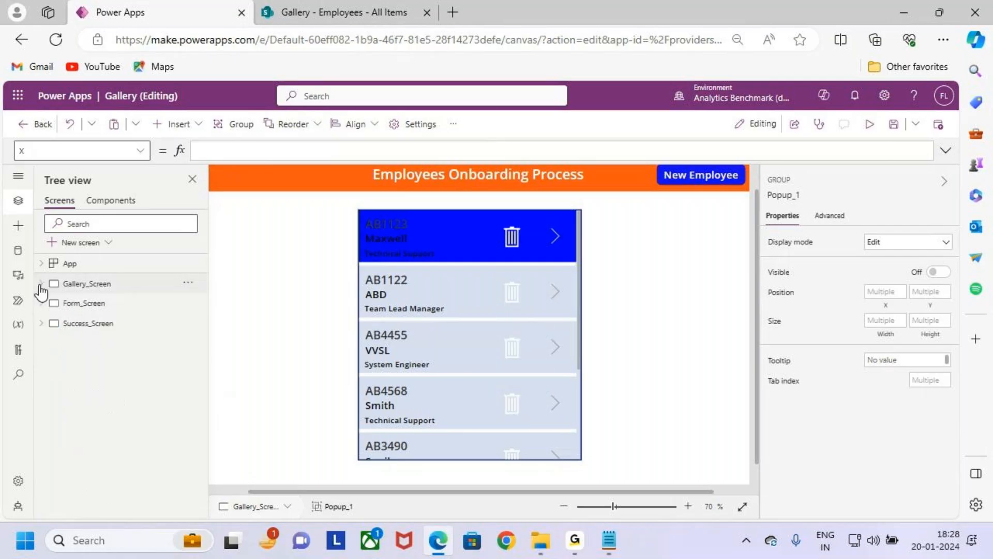
{"action": "left_click", "coordinate": [45, 306]}
{"action": "left_click", "coordinate": [41, 305]}
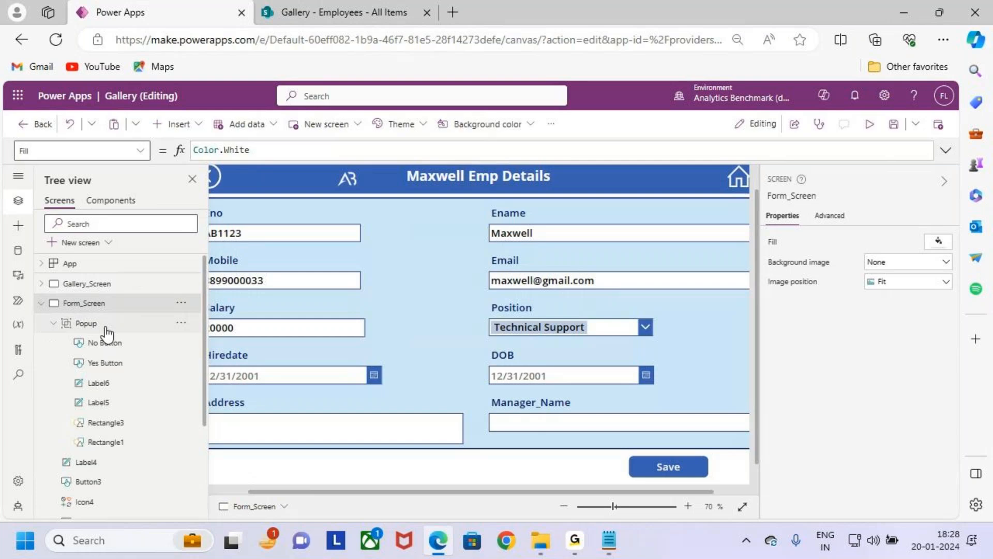
{"action": "left_click", "coordinate": [98, 325]}
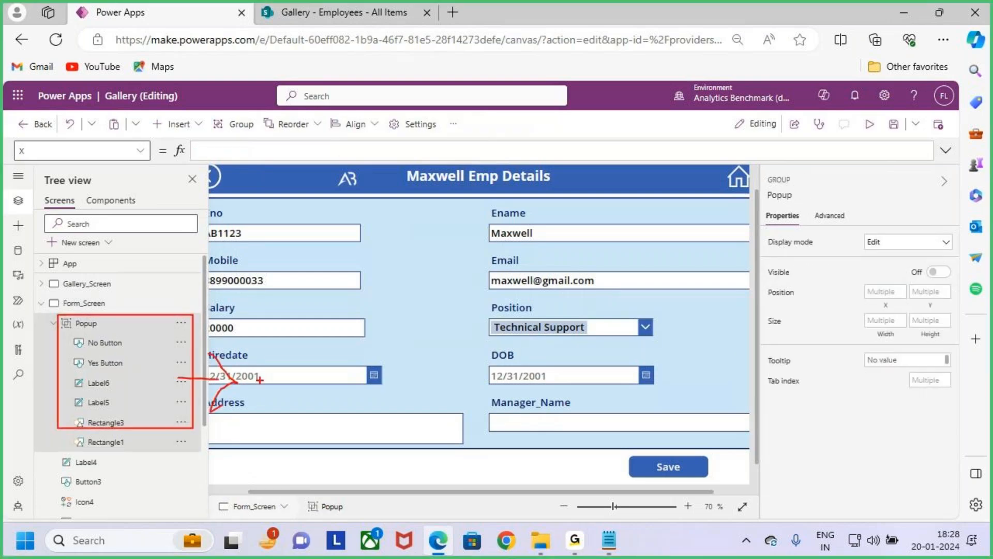
{"action": "left_click", "coordinate": [41, 303]}
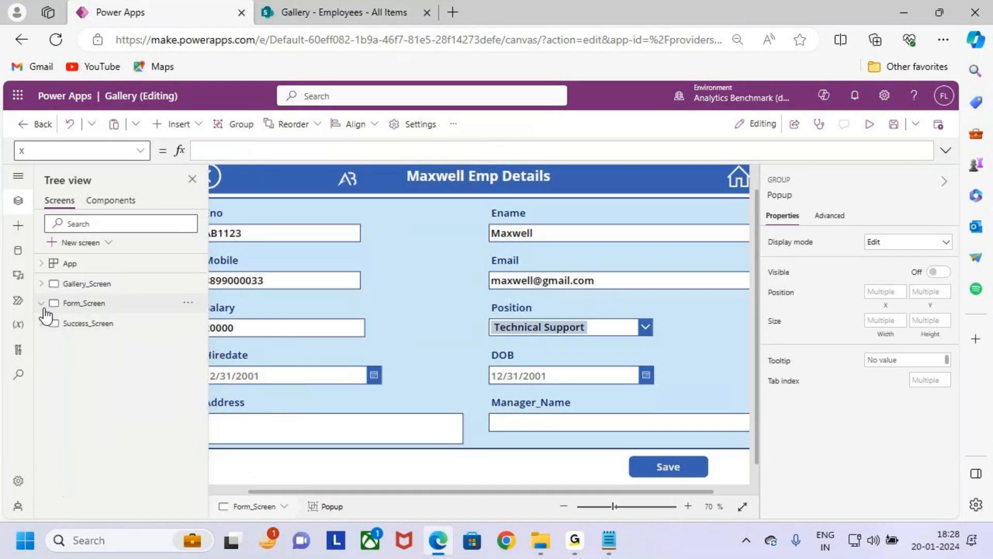
{"action": "left_click", "coordinate": [85, 283]}
{"action": "left_click", "coordinate": [42, 284]}
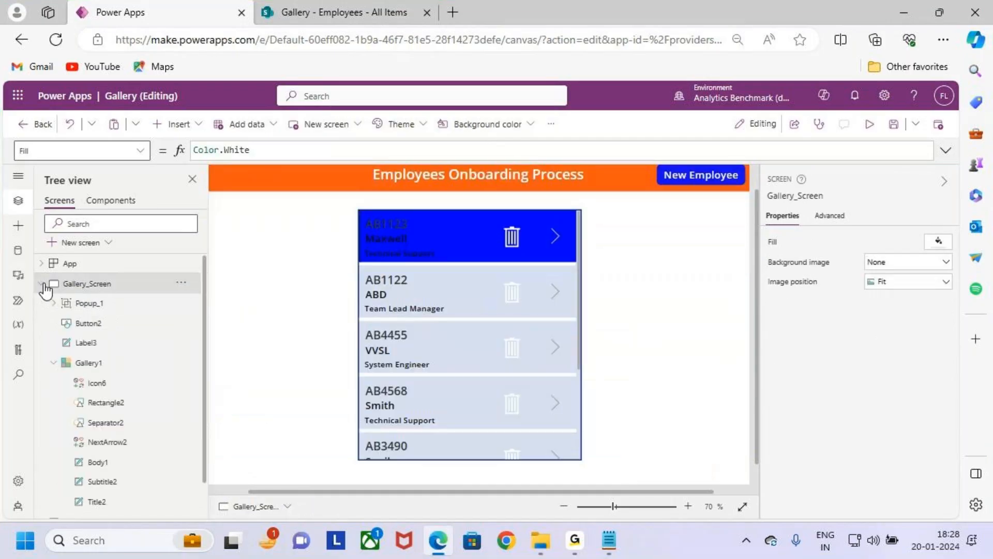
Rename the pasted popup group on the gallery screen to Popup_Delete.
{"action": "left_click", "coordinate": [97, 305]}
{"action": "double_click", "coordinate": [100, 309]}
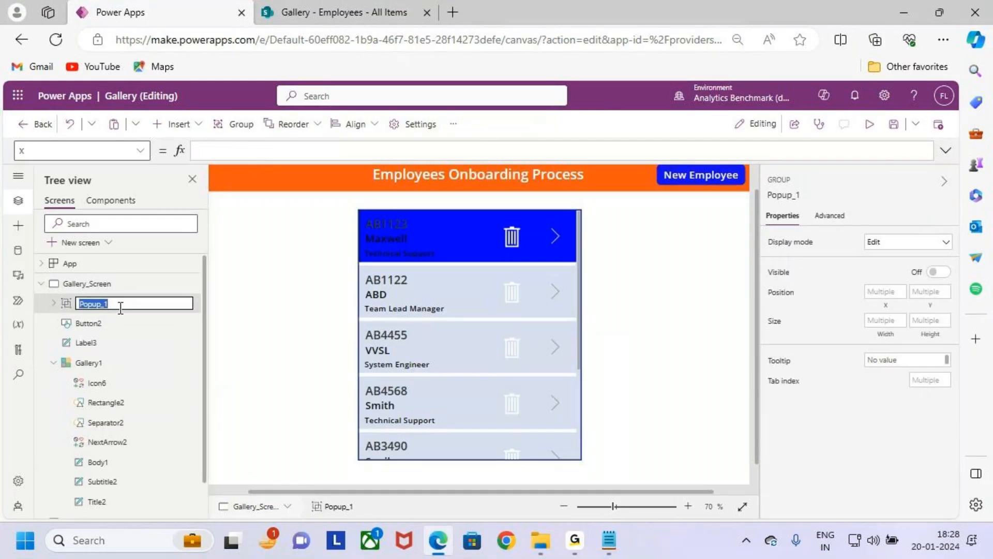
{"action": "left_click", "coordinate": [120, 308]}
{"action": "key", "text": "BackSpace"}
{"action": "key", "text": "BackSpace"}
{"action": "type", "text": "up_De"}
{"action": "key", "text": "Return"}
{"action": "left_click", "coordinate": [61, 283]}
{"action": "left_click", "coordinate": [100, 310]}
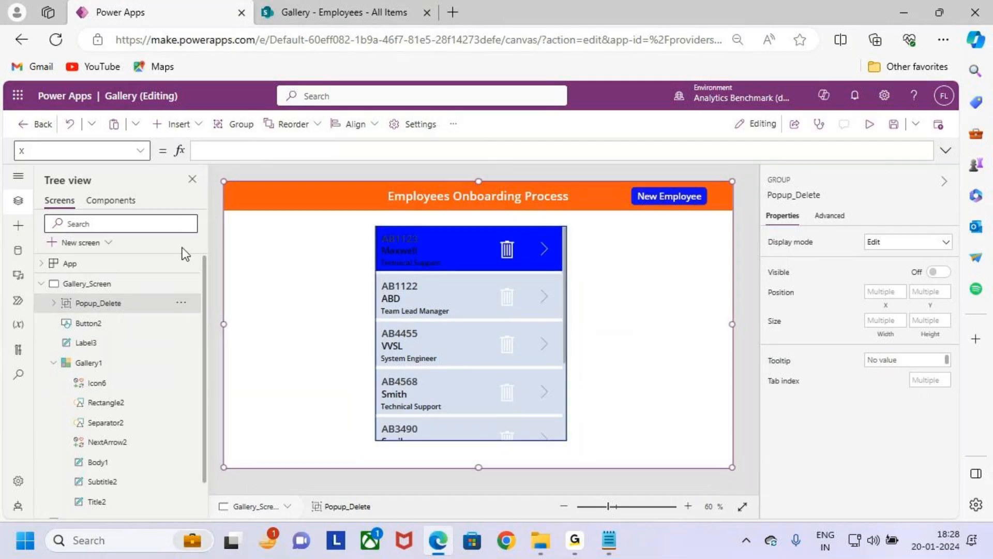
Replace the trash icon's OnSelect formula with Set(showvarpopupGallery,true).
{"action": "left_click", "coordinate": [505, 250]}
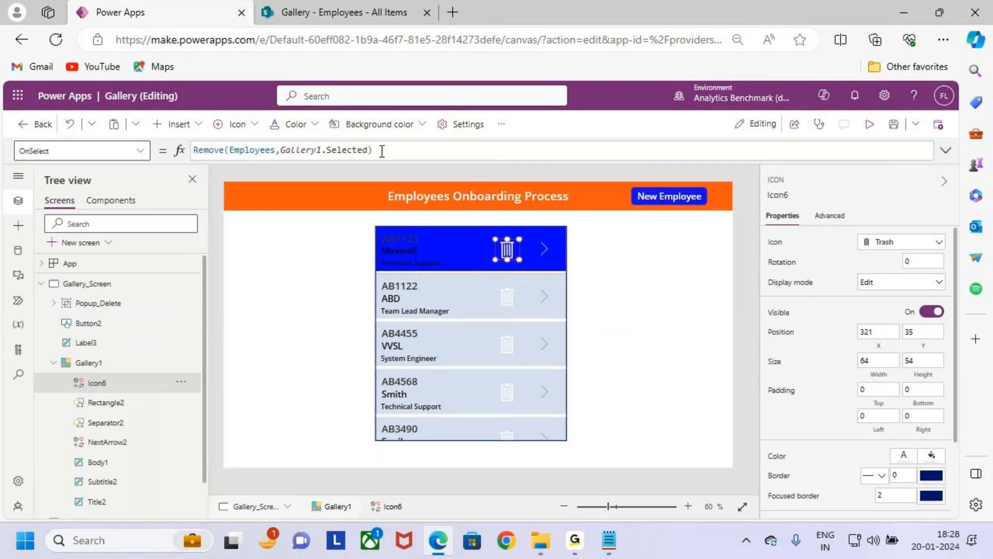
{"action": "left_click_drag", "start_coordinate": [194, 137], "coordinate": [302, 169]}
{"action": "key", "text": "Escape"}
{"action": "left_click_drag", "start_coordinate": [376, 156], "coordinate": [192, 151]}
{"action": "key", "text": "BackSpace"}
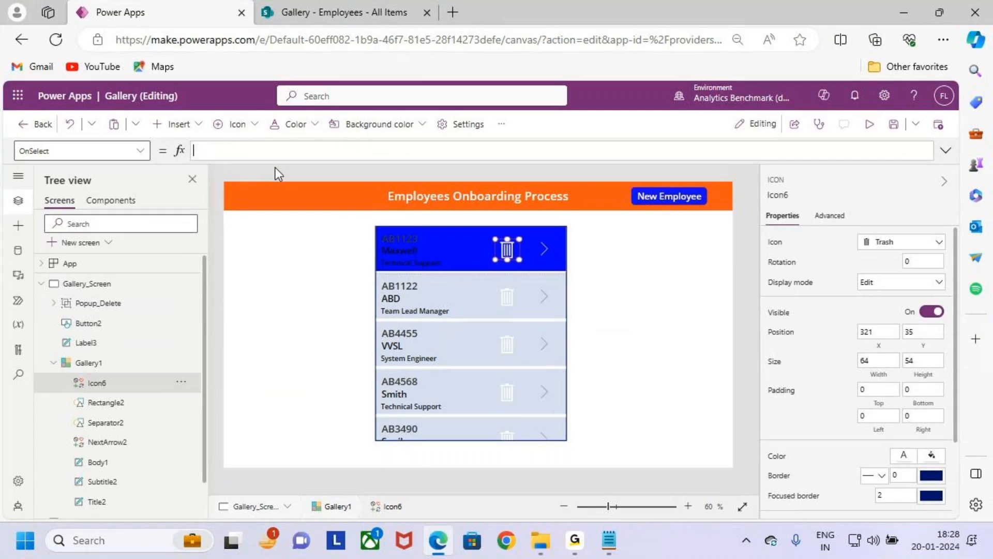
{"action": "type", "text": "s"}
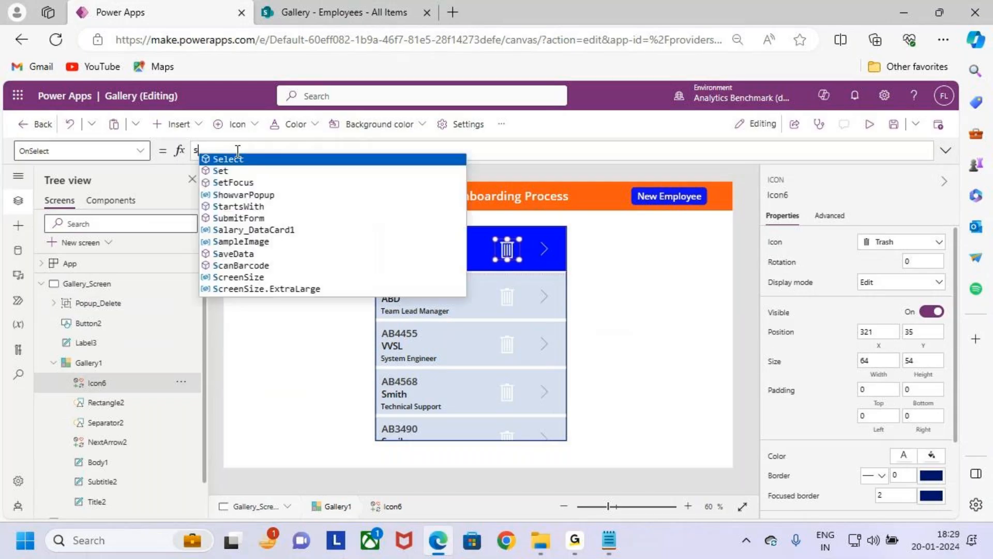
{"action": "type", "text": "et("}
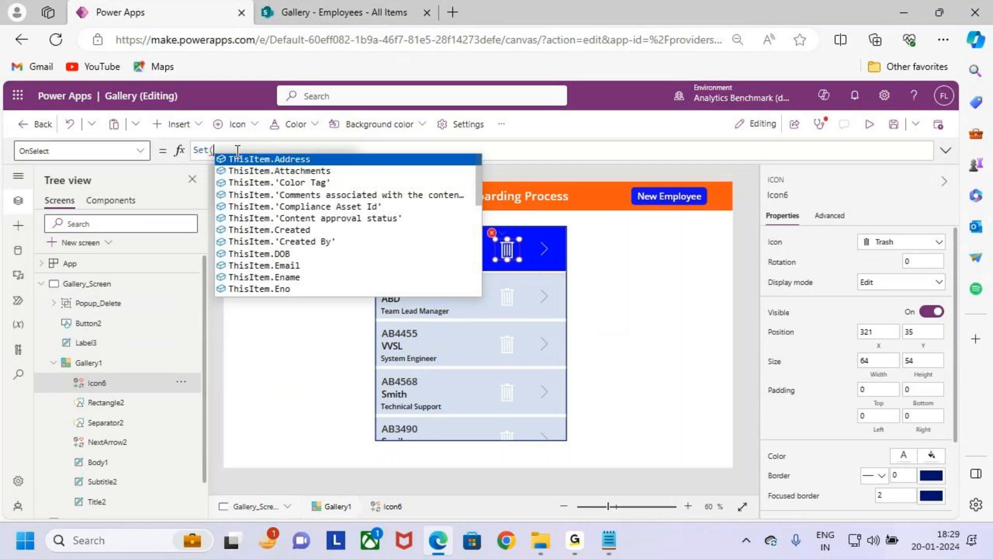
{"action": "type", "text": "sh"}
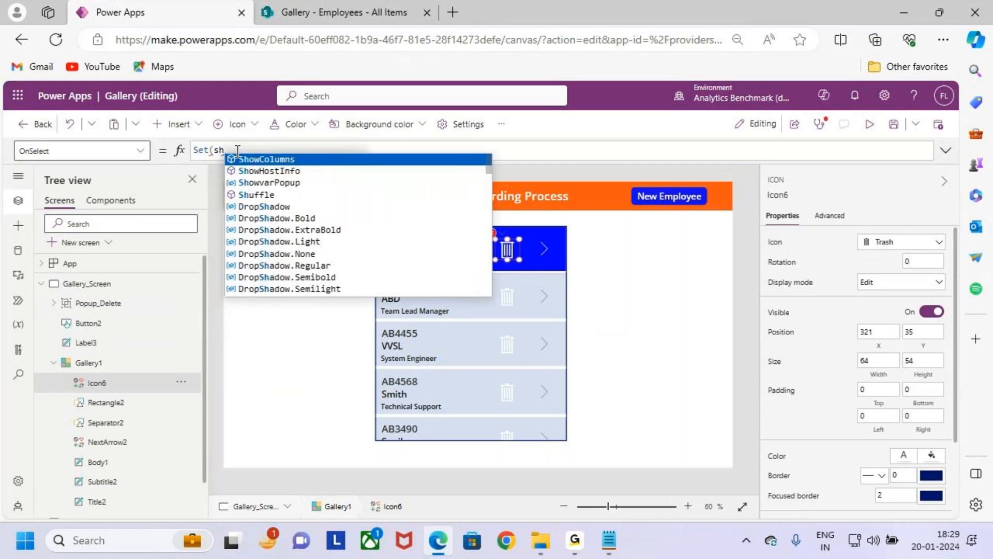
{"action": "type", "text": "ow"}
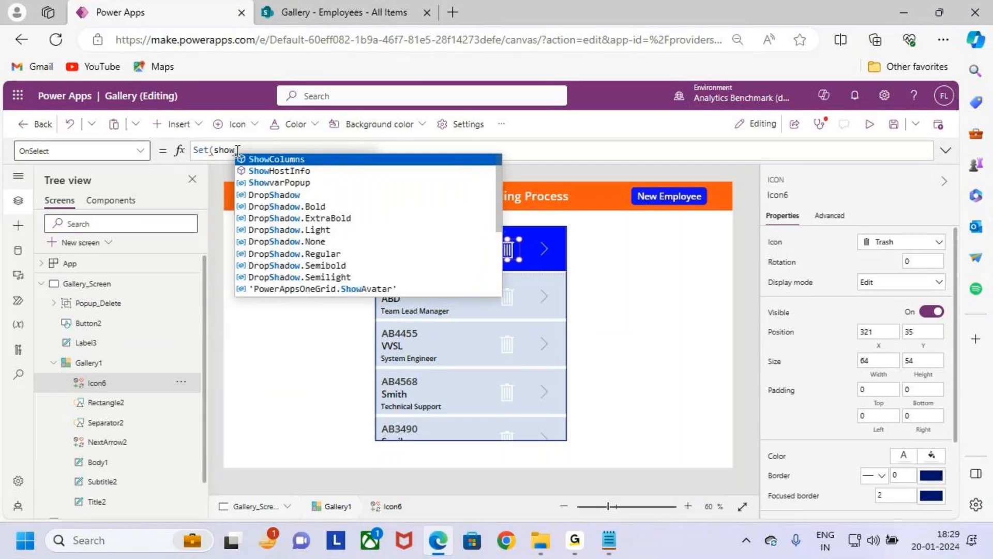
{"action": "type", "text": "varpop"}
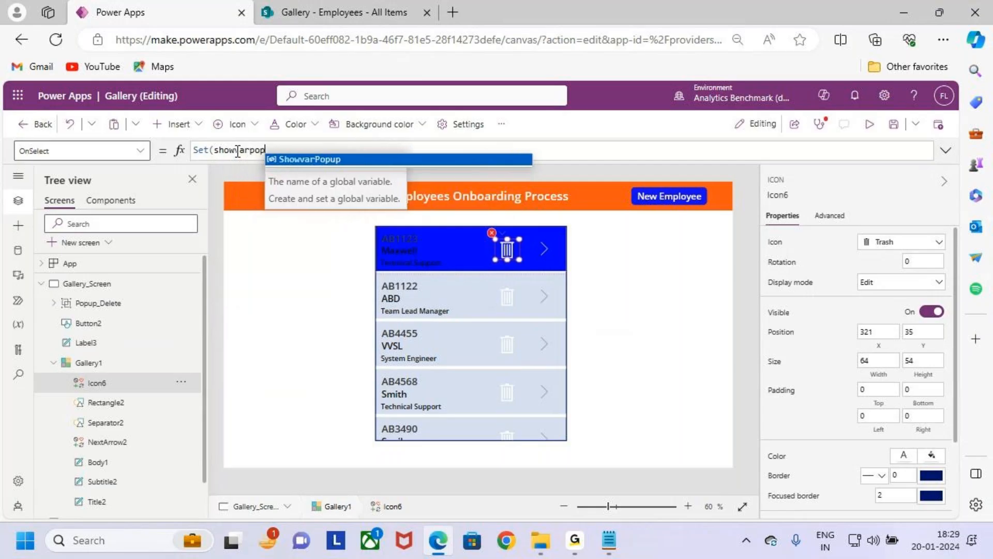
{"action": "type", "text": "upGallery"}
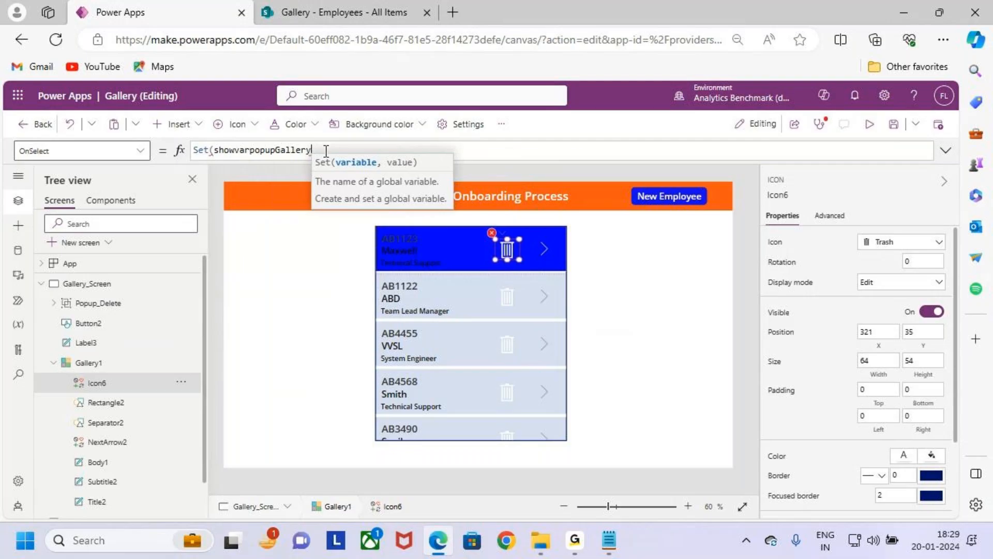
{"action": "type", "text": ",thr"}
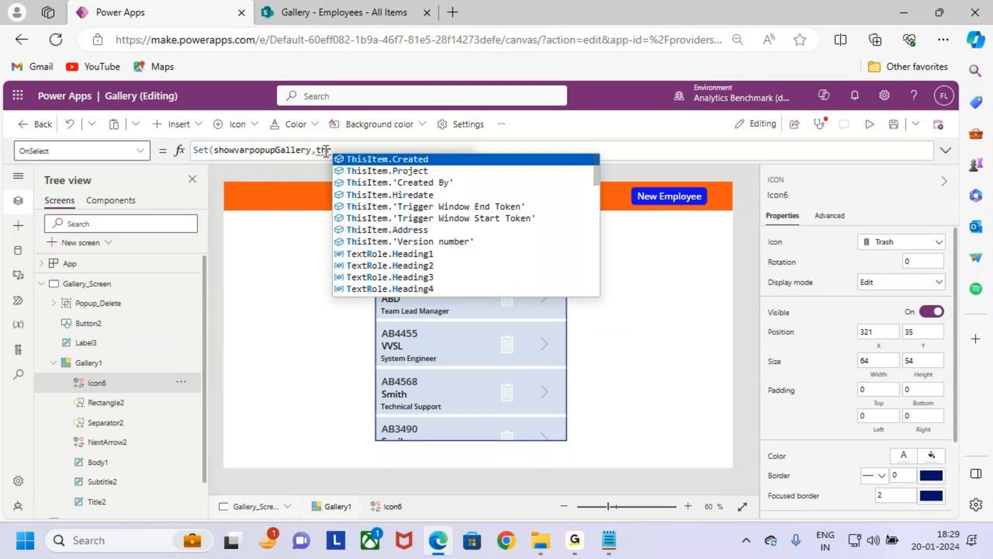
{"action": "key", "text": "BackSpace"}
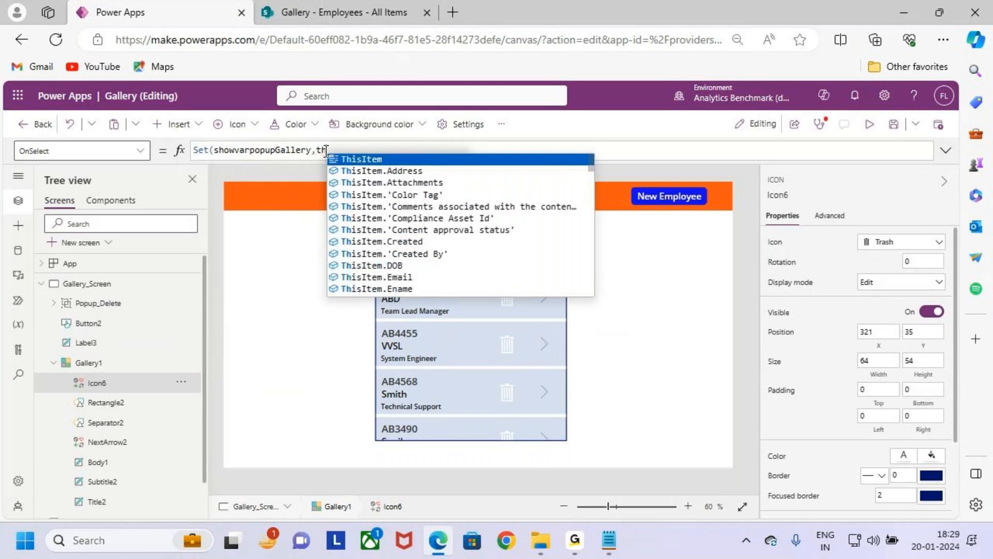
{"action": "key", "text": "BackSpace"}
{"action": "type", "text": "rue)"}
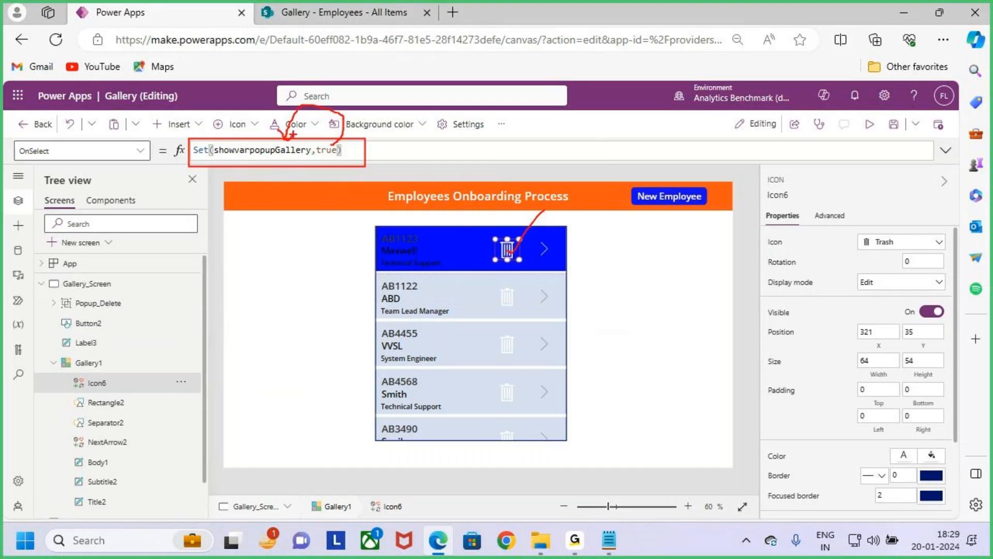
Set the Popup_Delete group's Visible property to showvarpopupGallery.
{"action": "left_click", "coordinate": [107, 307]}
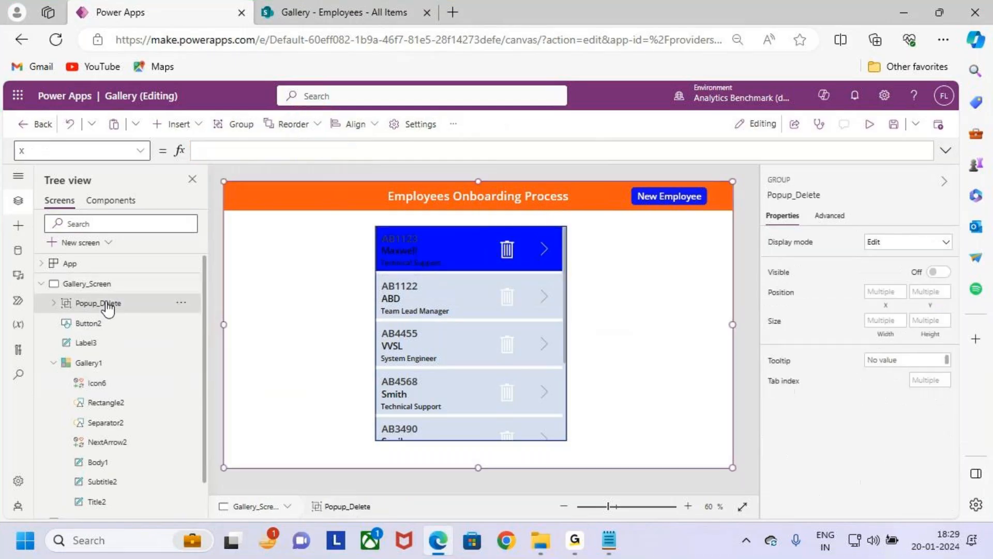
{"action": "left_click", "coordinate": [140, 150]}
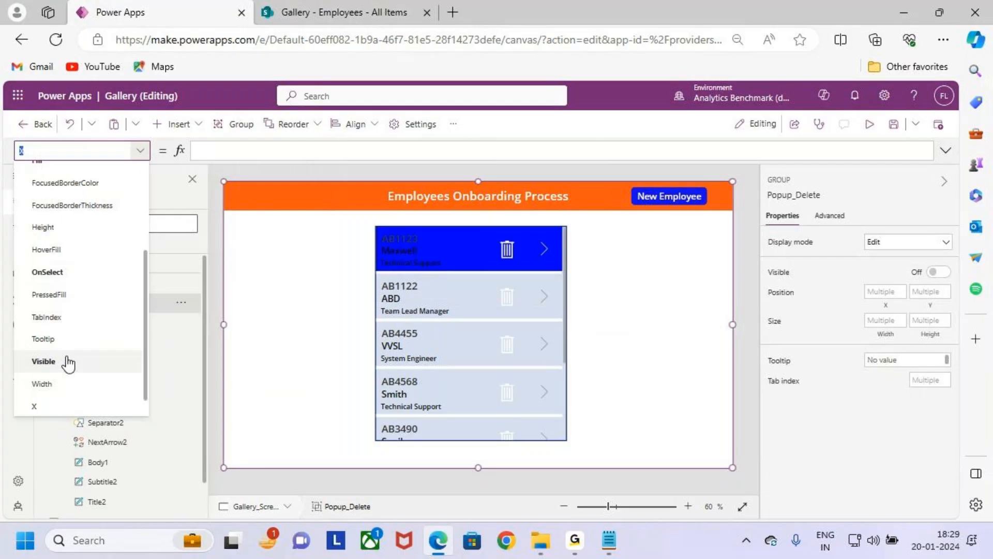
{"action": "left_click", "coordinate": [43, 361]}
{"action": "left_click_drag", "start_coordinate": [254, 150], "coordinate": [185, 150]}
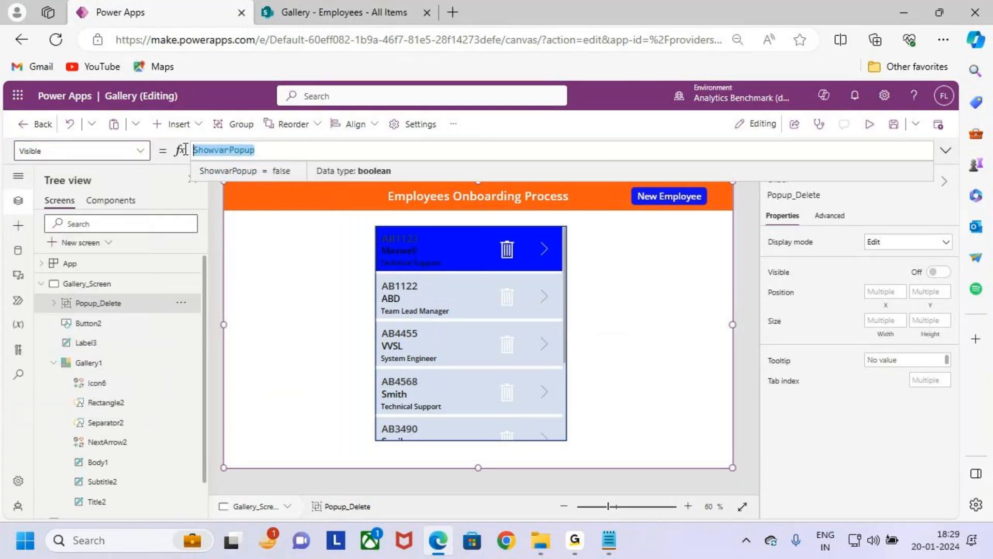
{"action": "key", "text": "ctrl+x"}
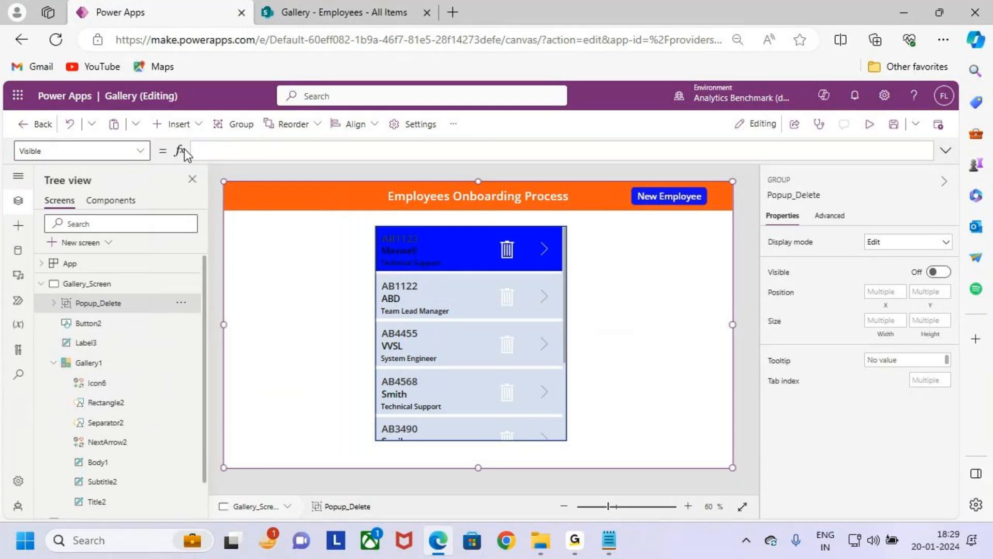
{"action": "type", "text": "show"}
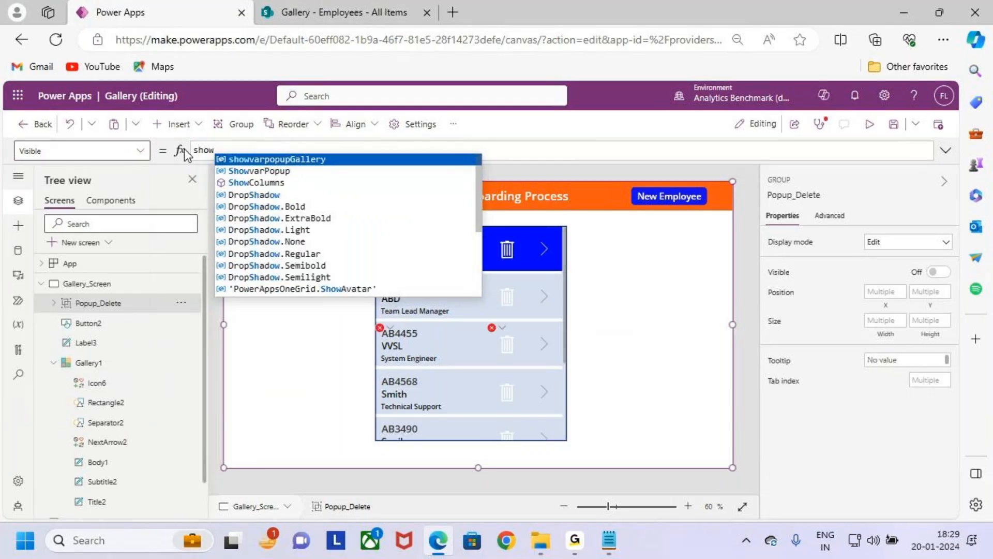
{"action": "key", "text": "Tab"}
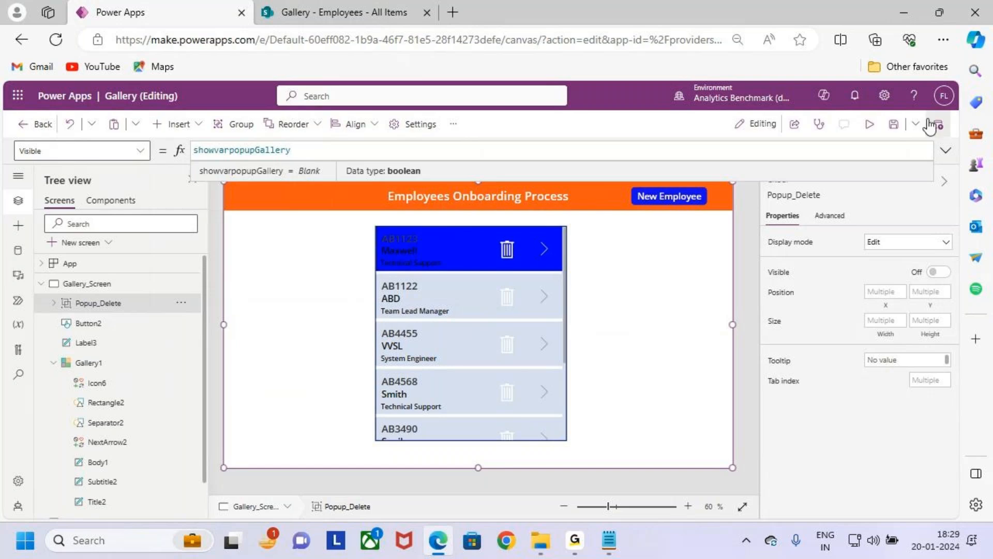
Preview the app and test the trash icon on the first gallery item to open the popup.
{"action": "left_click", "coordinate": [869, 127]}
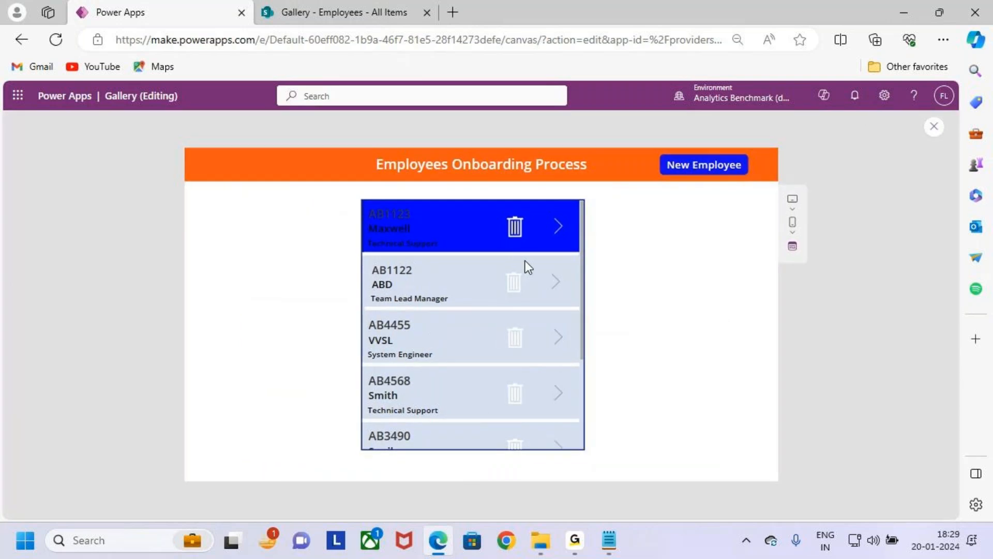
{"action": "key", "text": "ctrl+2"}
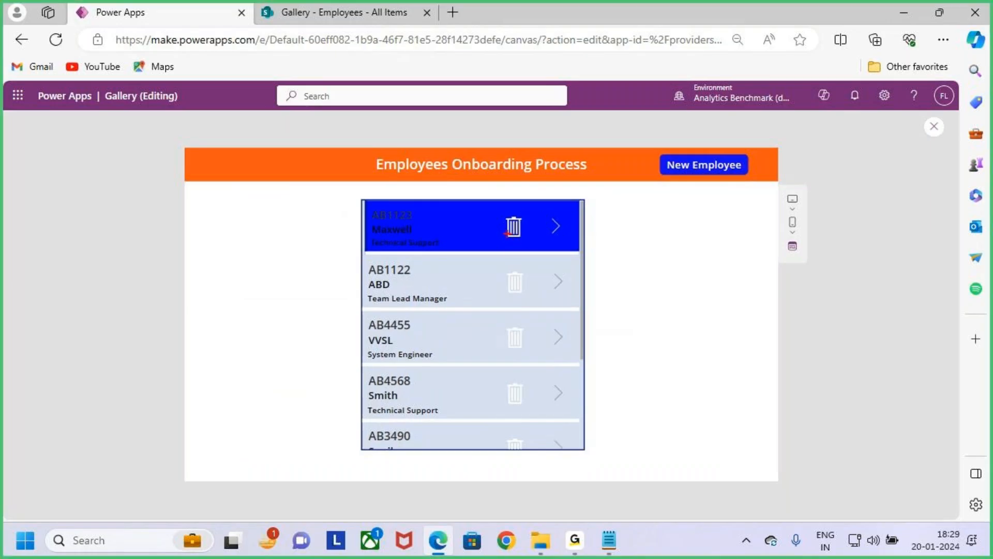
{"action": "mouse_move", "coordinate": [498, 209]}
{"action": "left_mouse_down"}
{"action": "mouse_move", "coordinate": [531, 247]}
{"action": "mouse_move", "coordinate": [548, 193]}
{"action": "left_mouse_up"}
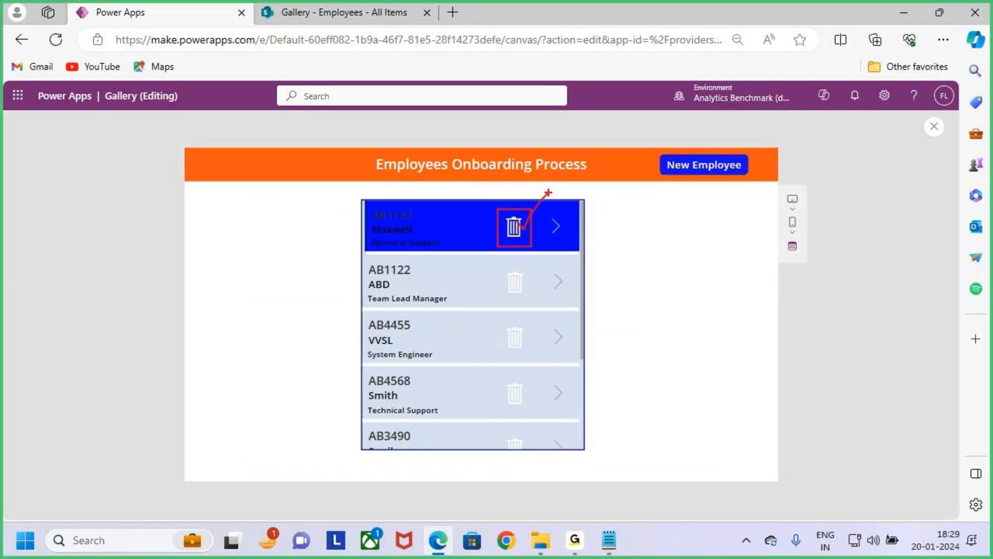
{"action": "key", "text": "Escape"}
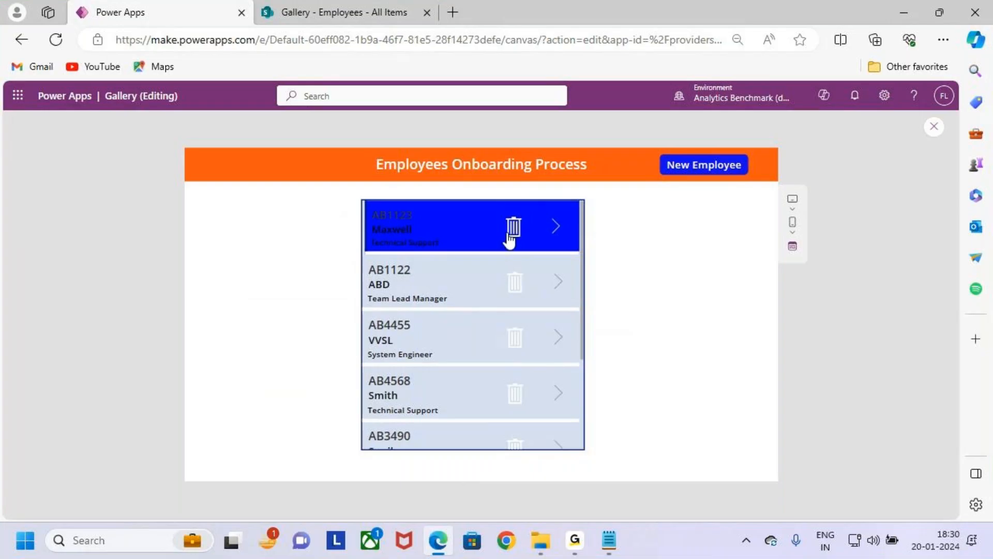
{"action": "key", "text": "ctrl+2"}
{"action": "left_click_drag", "start_coordinate": [372, 203], "coordinate": [454, 241]}
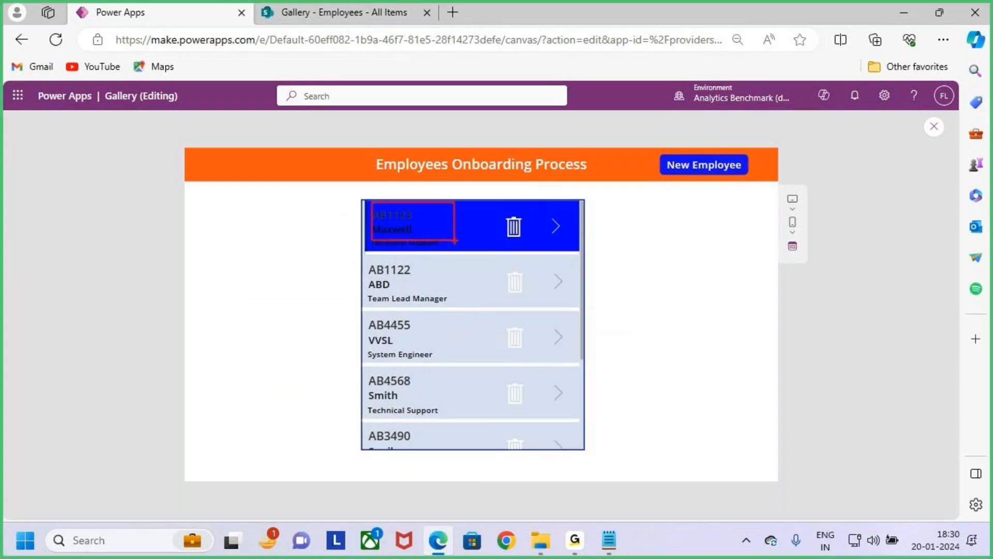
{"action": "key", "text": "Escape"}
{"action": "left_click", "coordinate": [514, 227]}
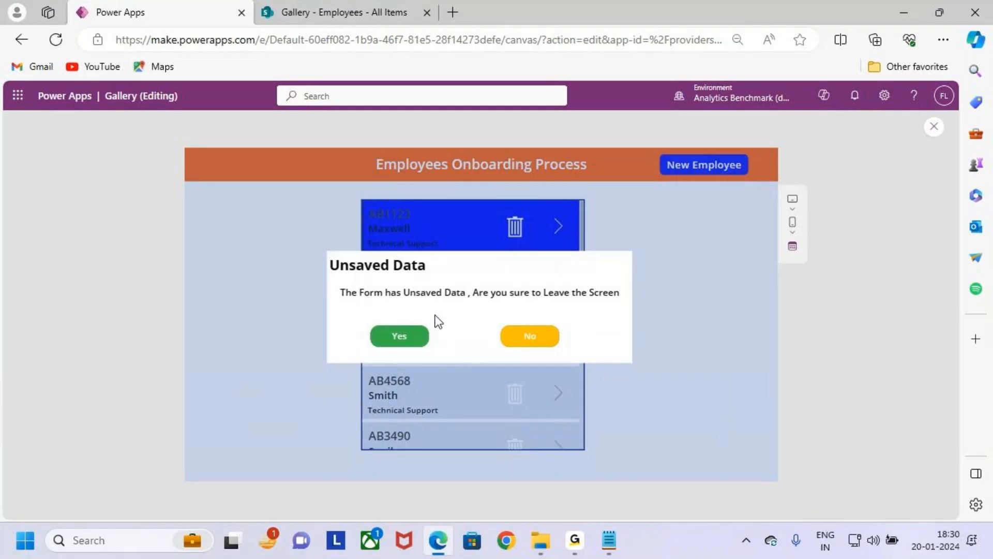
{"action": "key", "text": "ctrl+2"}
{"action": "left_click_drag", "start_coordinate": [320, 255], "coordinate": [440, 286]}
{"action": "key", "text": "Escape"}
{"action": "left_click", "coordinate": [935, 129]}
Change the pasted popup's title label text to "Delete Record".
{"action": "left_click", "coordinate": [600, 365]}
{"action": "left_click", "coordinate": [409, 283]}
{"action": "left_click", "coordinate": [774, 242]}
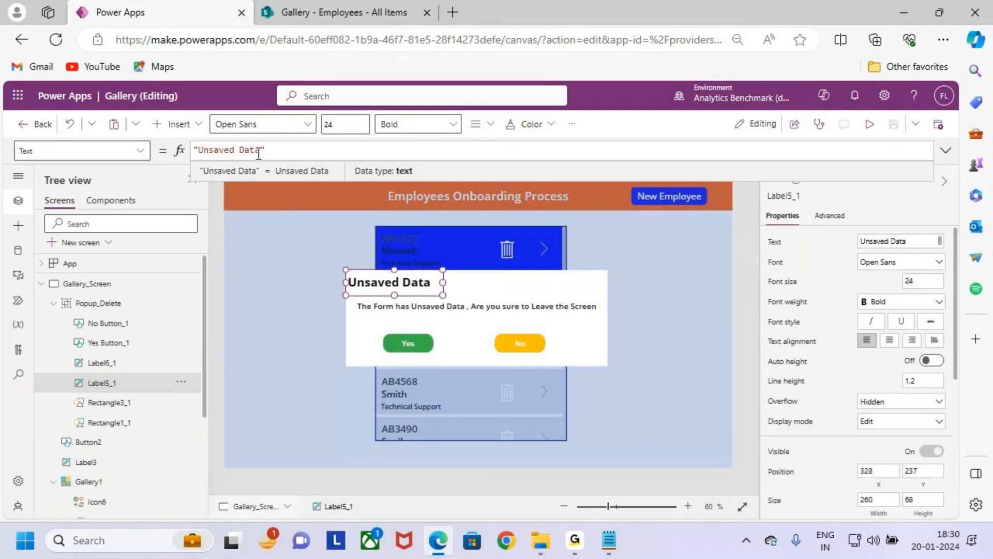
{"action": "left_click_drag", "start_coordinate": [260, 150], "coordinate": [202, 150]}
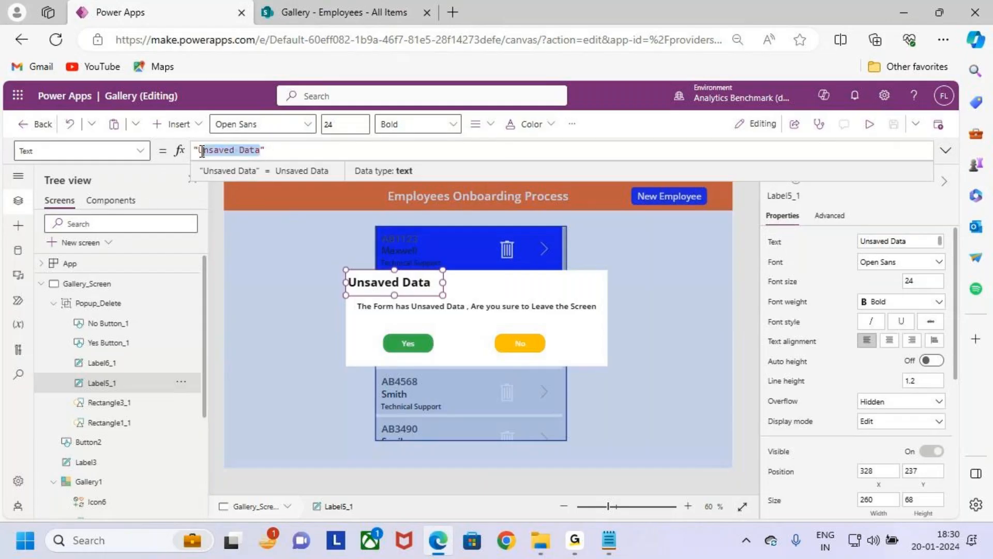
{"action": "type", "text": "Telete Rec"}
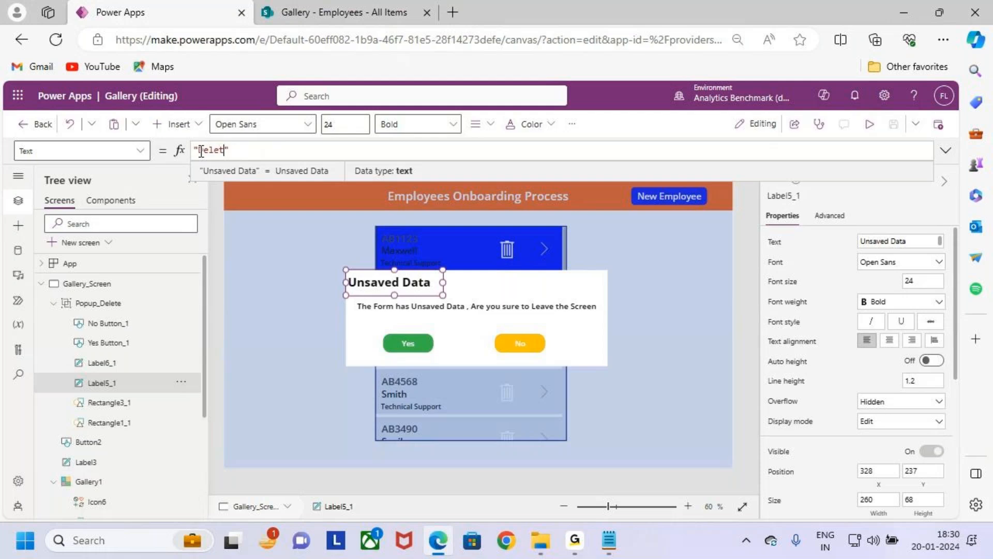
{"action": "type", "text": "ord"}
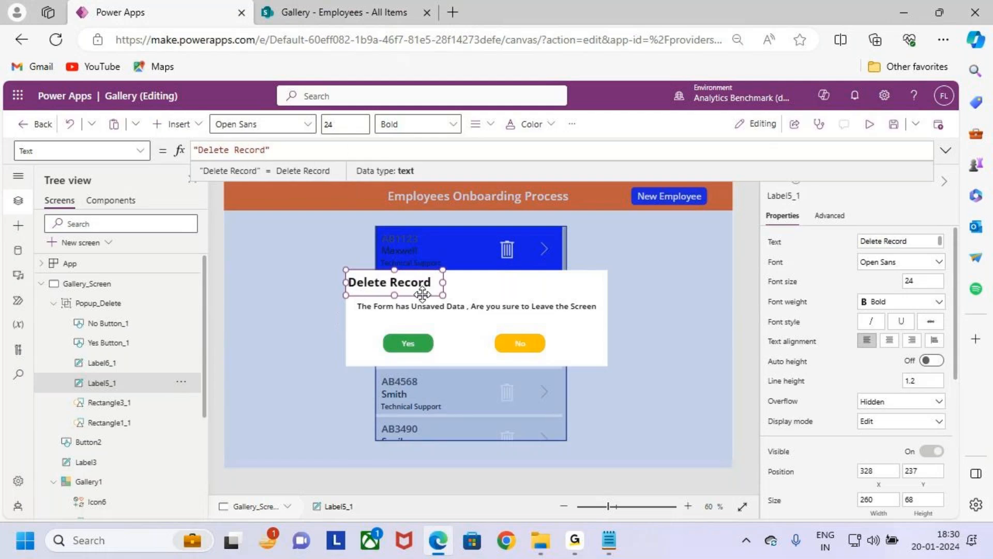
Change the popup's message label text to "Are you sure to Delete the Record".
{"action": "left_click", "coordinate": [474, 308]}
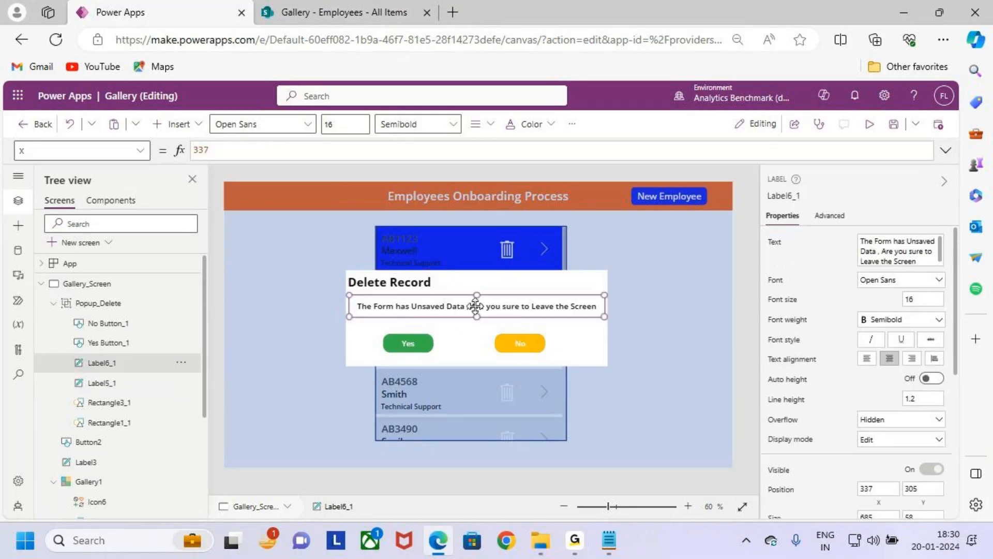
{"action": "left_click", "coordinate": [899, 257]}
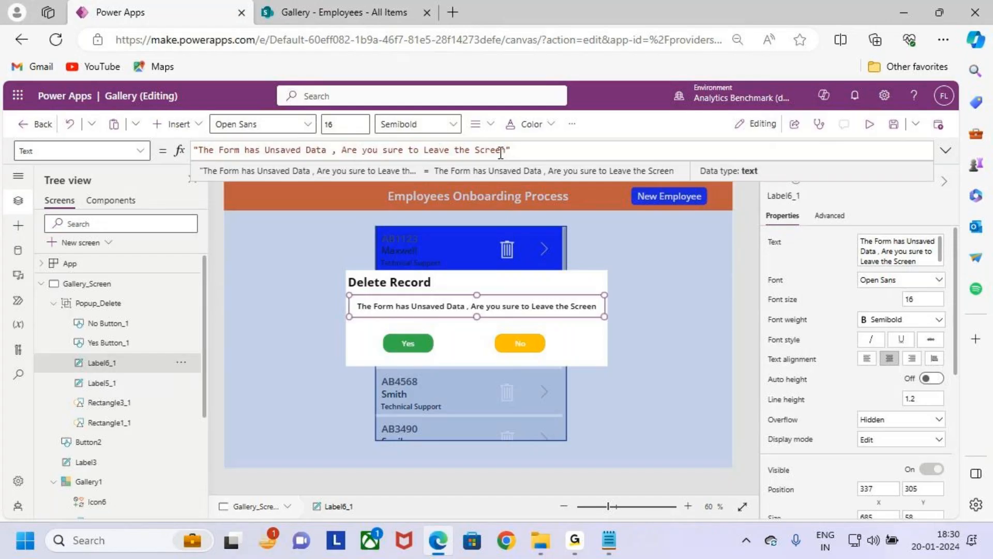
{"action": "left_click_drag", "start_coordinate": [342, 151], "coordinate": [199, 151]}
{"action": "key", "text": "BackSpace"}
{"action": "left_click_drag", "start_coordinate": [280, 151], "coordinate": [364, 152]}
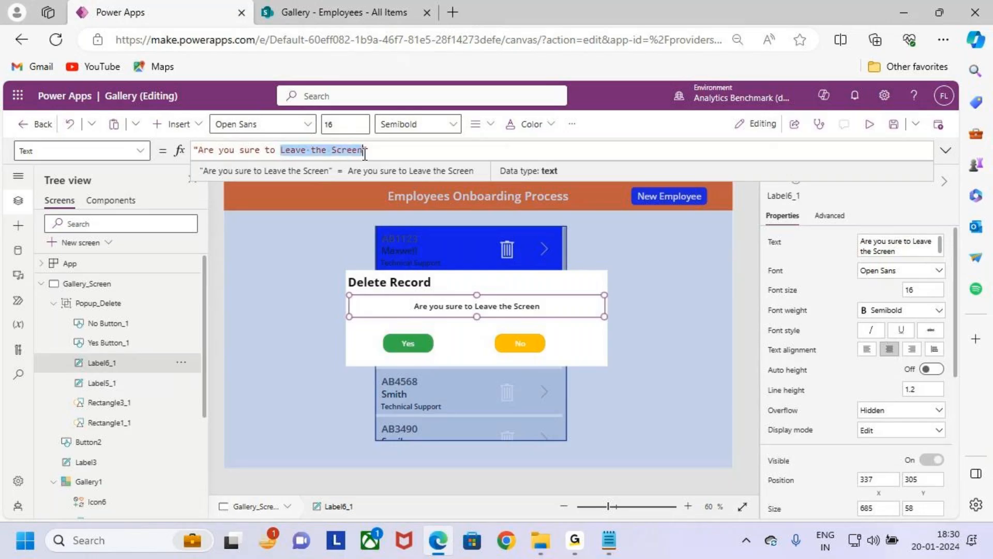
{"action": "key", "text": "BackSpace"}
{"action": "key", "text": "BackSpace"}
{"action": "key", "text": "BackSpace"}
{"action": "key", "text": "BackSpace"}
{"action": "key", "text": "BackSpace"}
{"action": "key", "text": "BackSpace"}
{"action": "key", "text": "BackSpace"}
{"action": "key", "text": "BackSpace"}
{"action": "key", "text": "BackSpace"}
{"action": "key", "text": "BackSpace"}
{"action": "type", "text": "sure y"}
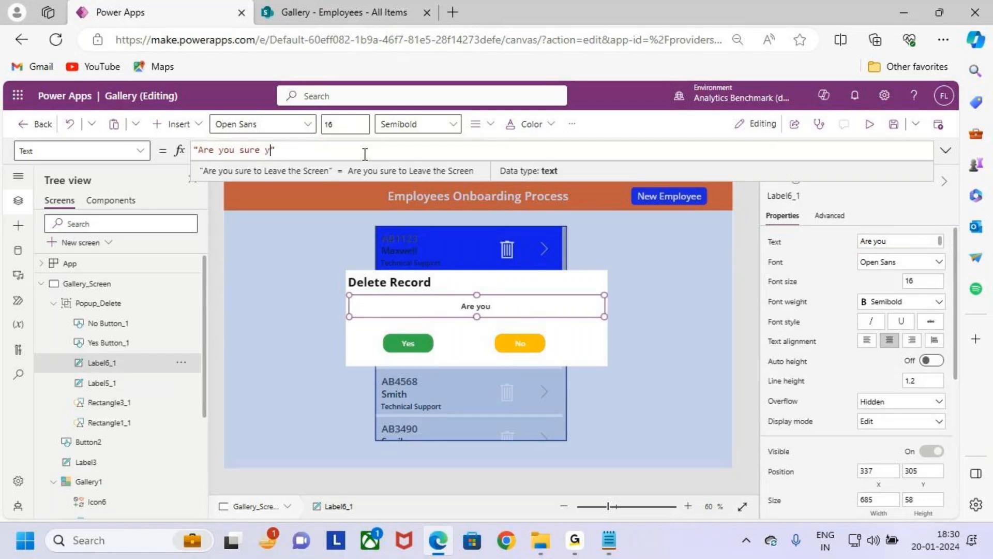
{"action": "key", "text": "BackSpace"}
{"action": "key", "text": "BackSpace"}
{"action": "key", "text": "BackSpace"}
{"action": "type", "text": "e ty"}
{"action": "key", "text": "BackSpace"}
{"action": "key", "text": "BackSpace"}
{"action": "key", "text": "BackSpace"}
{"action": "key", "text": "BackSpace"}
{"action": "key", "text": "BackSpace"}
{"action": "type", "text": "re to Deley"}
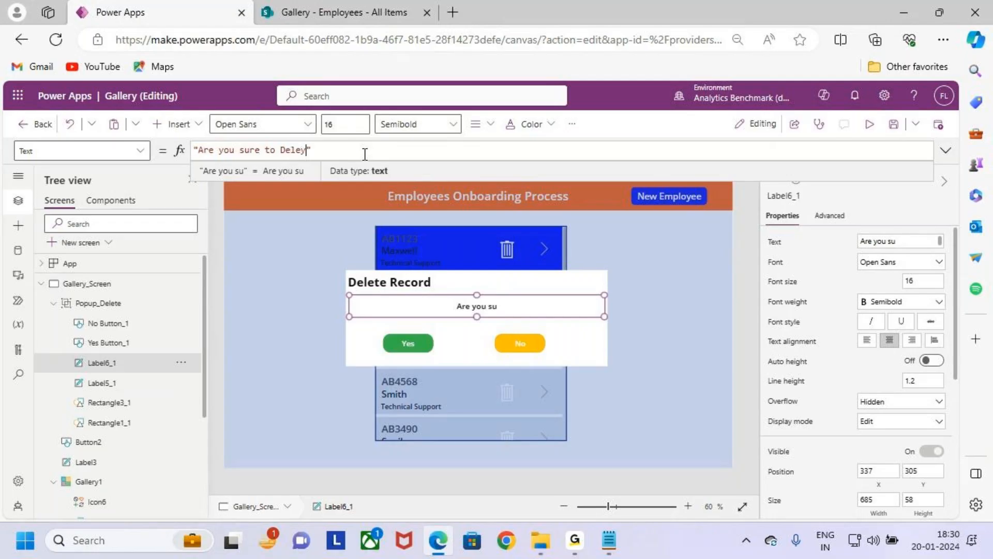
{"action": "key", "text": "BackSpace"}
{"action": "type", "text": "ete the"}
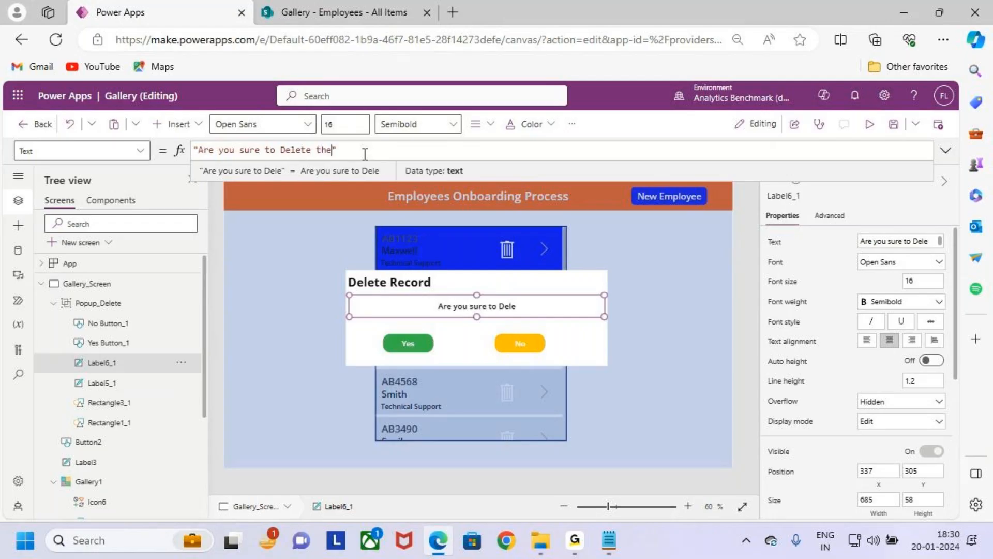
{"action": "type", "text": " Record"}
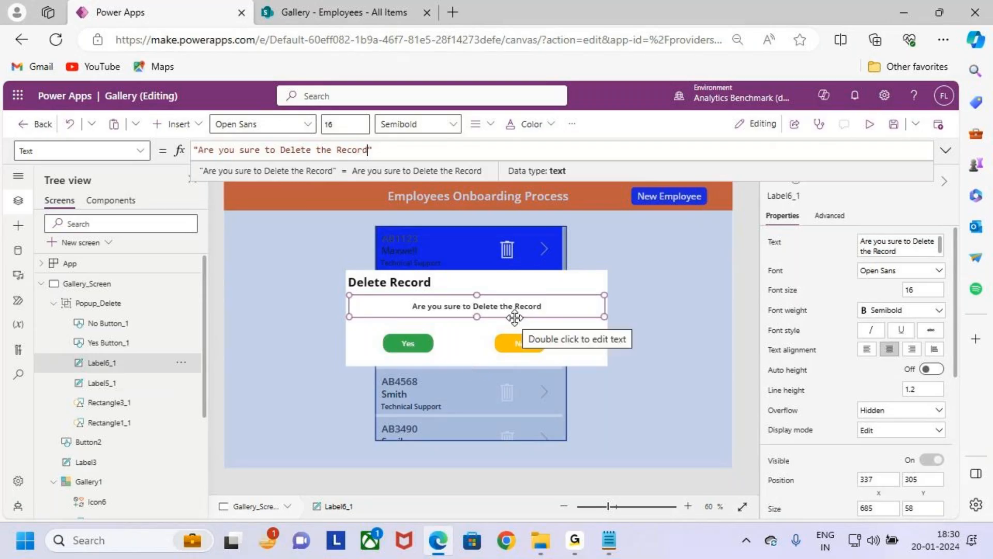
Replace the Yes button's OnSelect formula with Remove(Employees,Gallery1.Selected) to delete the selected gallery record.
{"action": "left_click", "coordinate": [408, 343]}
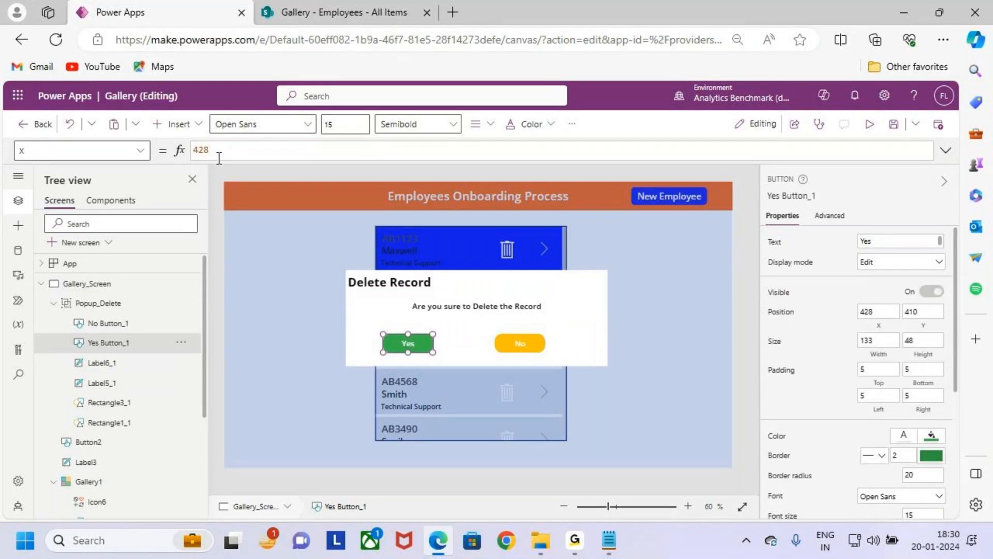
{"action": "left_click", "coordinate": [140, 151]}
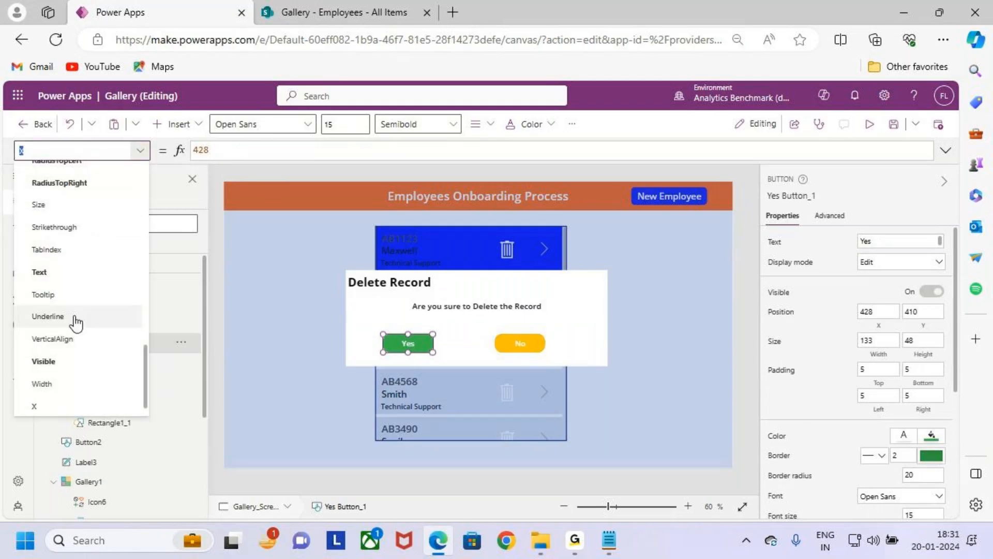
{"action": "scroll", "coordinate": [75, 327], "scroll_direction": "up", "scroll_amount": 3}
{"action": "scroll", "coordinate": [75, 327], "scroll_direction": "up", "scroll_amount": 2}
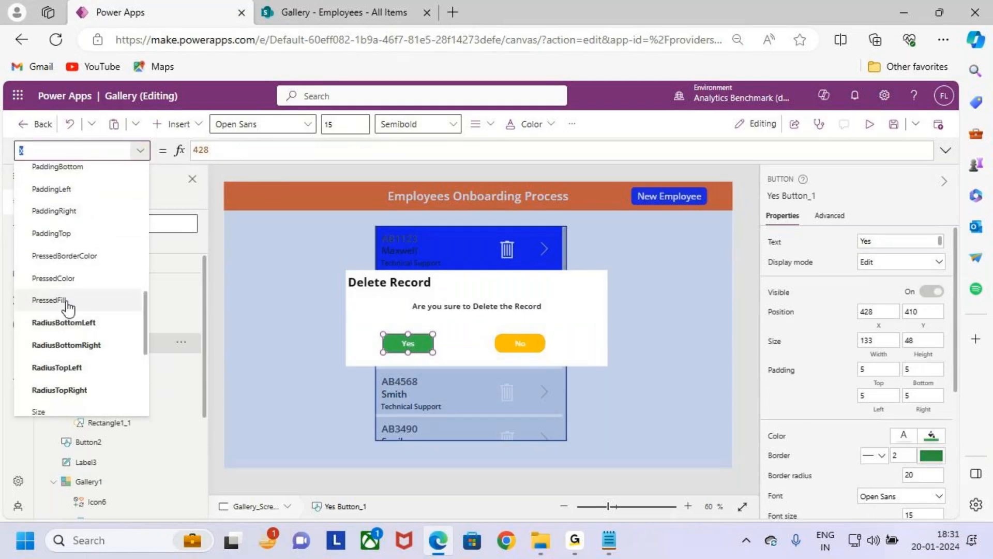
{"action": "scroll", "coordinate": [69, 296], "scroll_direction": "up", "scroll_amount": 2}
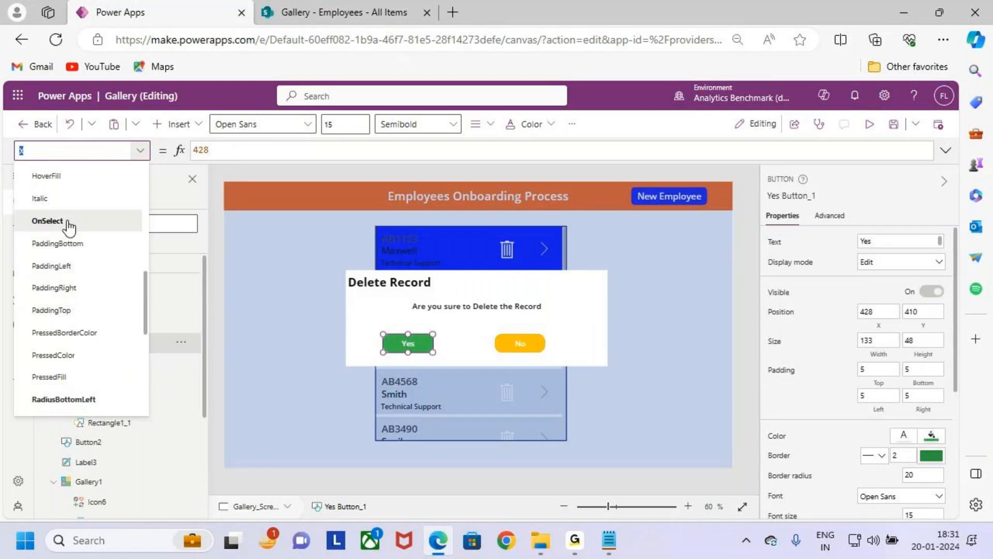
{"action": "left_click", "coordinate": [69, 223]}
{"action": "left_click", "coordinate": [956, 150]}
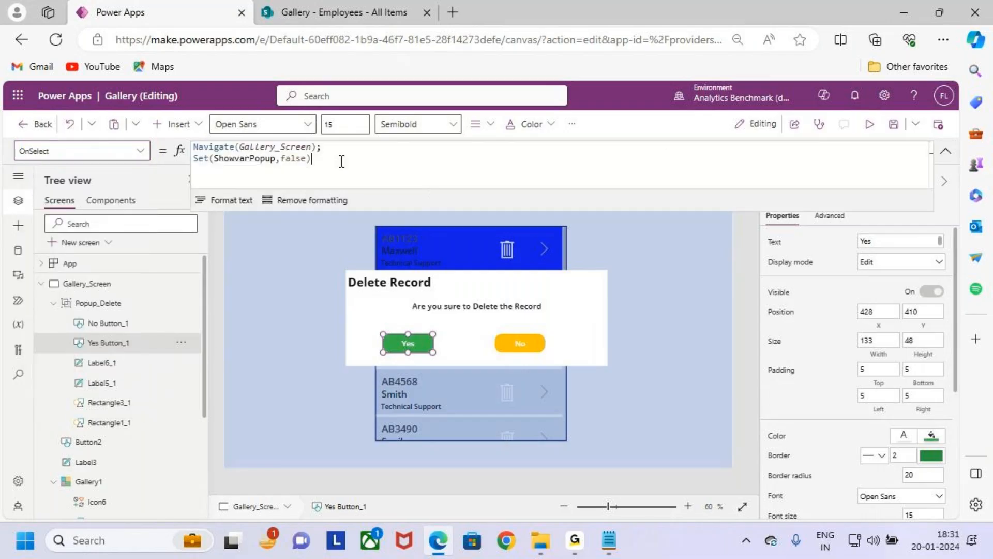
{"action": "left_click_drag", "start_coordinate": [313, 158], "coordinate": [154, 150]}
{"action": "key", "text": "BackSpace"}
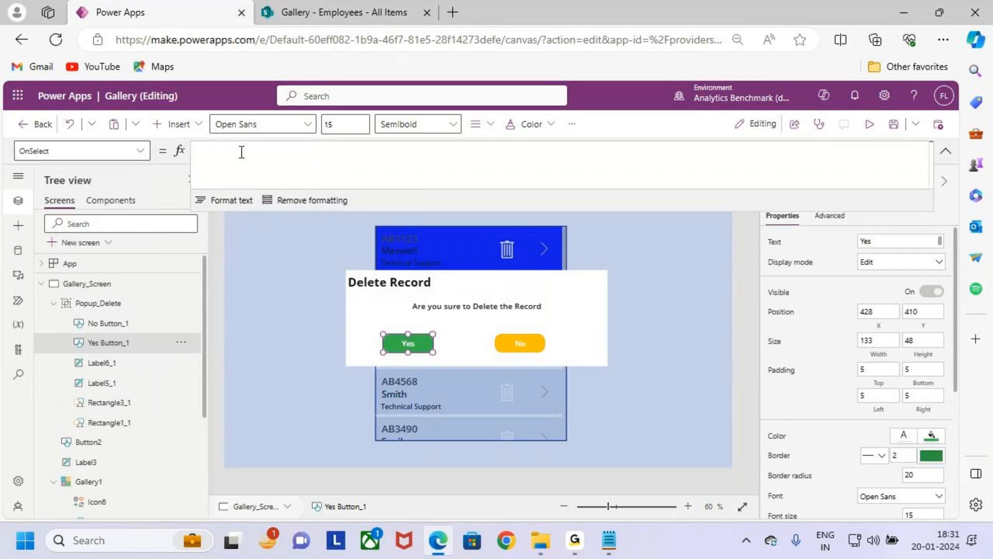
{"action": "type", "text": "r"}
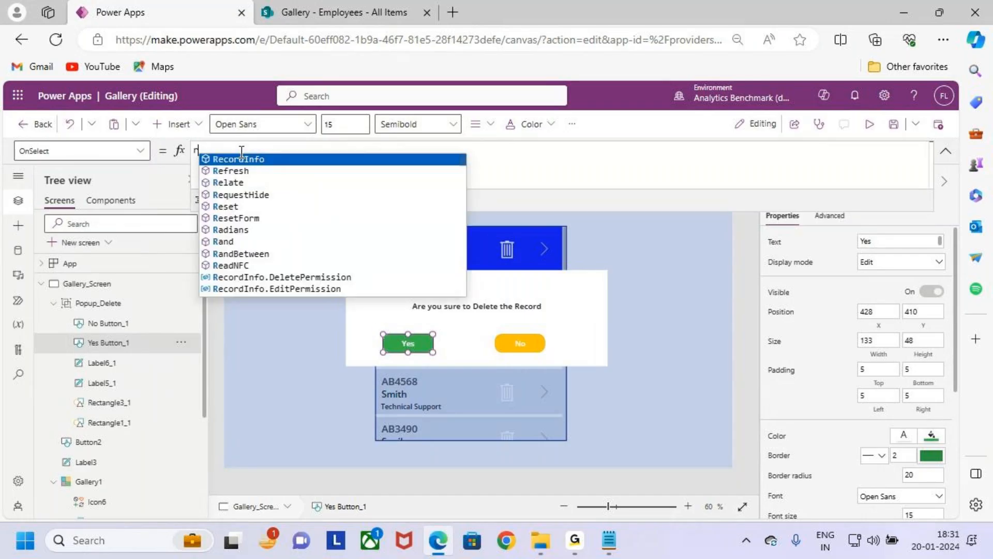
{"action": "type", "text": "emo"}
{"action": "key", "text": "BackSpace"}
{"action": "key", "text": "BackSpace"}
{"action": "key", "text": "BackSpace"}
{"action": "key", "text": "BackSpace"}
{"action": "type", "text": "r"}
{"action": "key", "text": "BackSpace"}
{"action": "type", "text": "remo"}
{"action": "key", "text": "BackSpace"}
{"action": "type", "text": "ov"}
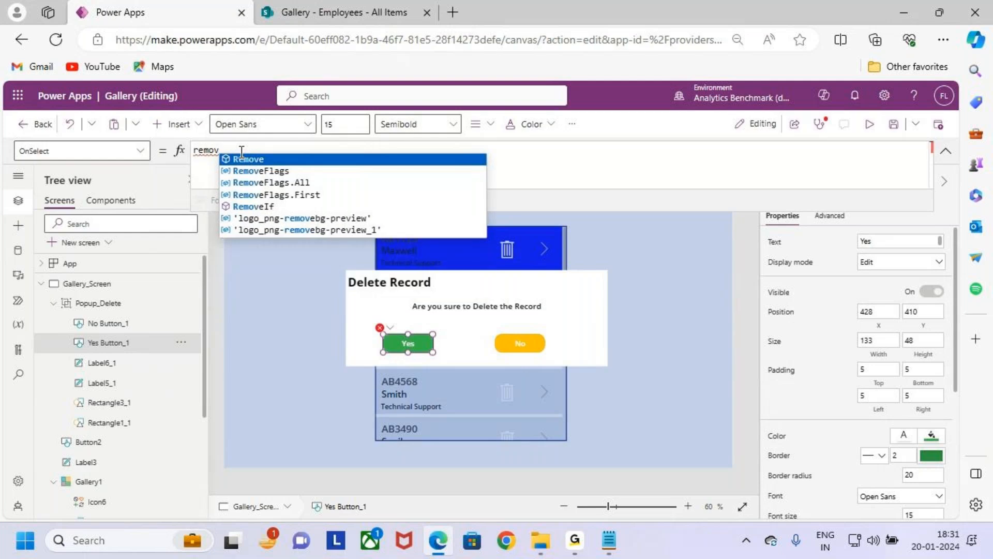
{"action": "key", "text": "Tab"}
{"action": "type", "text": "("}
{"action": "key", "text": "Tab"}
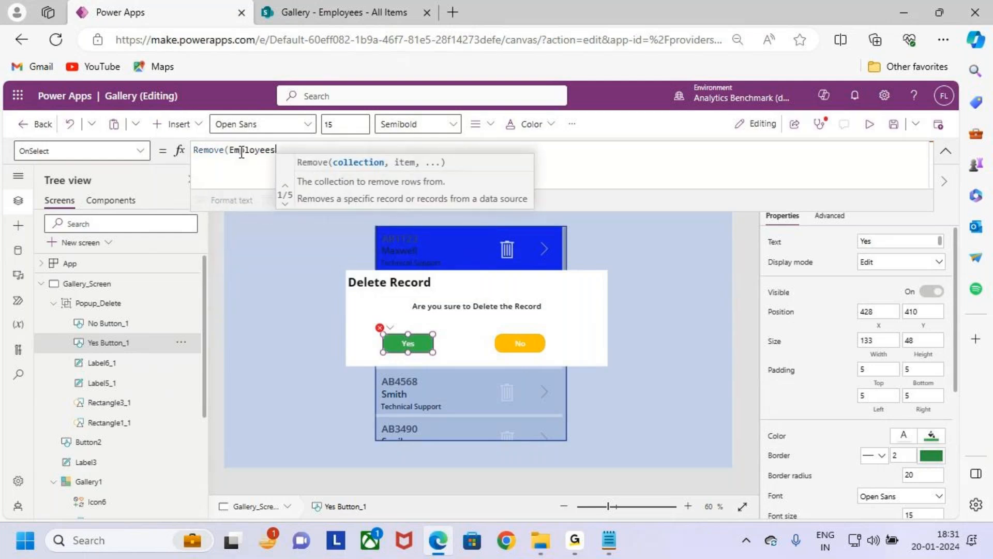
{"action": "type", "text": ","}
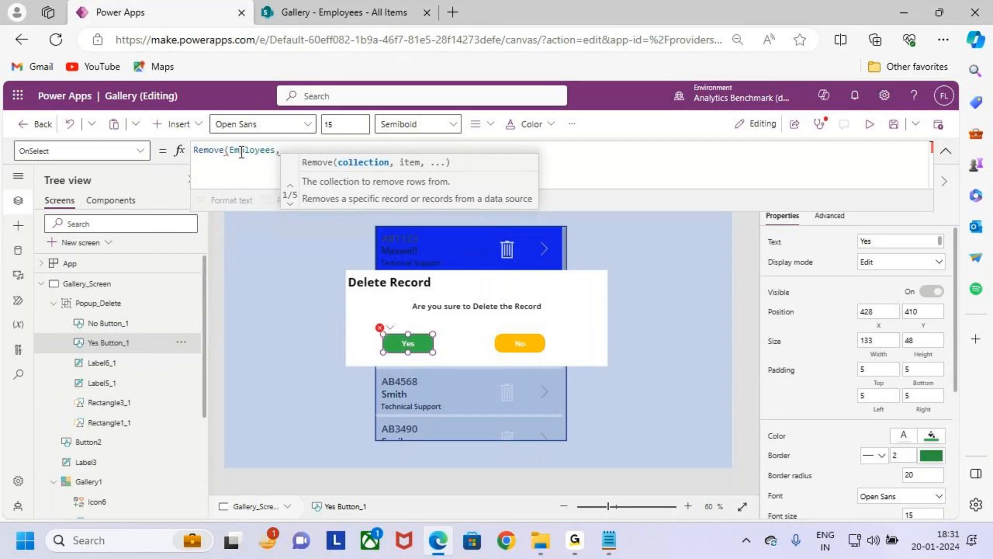
{"action": "type", "text": "galler"}
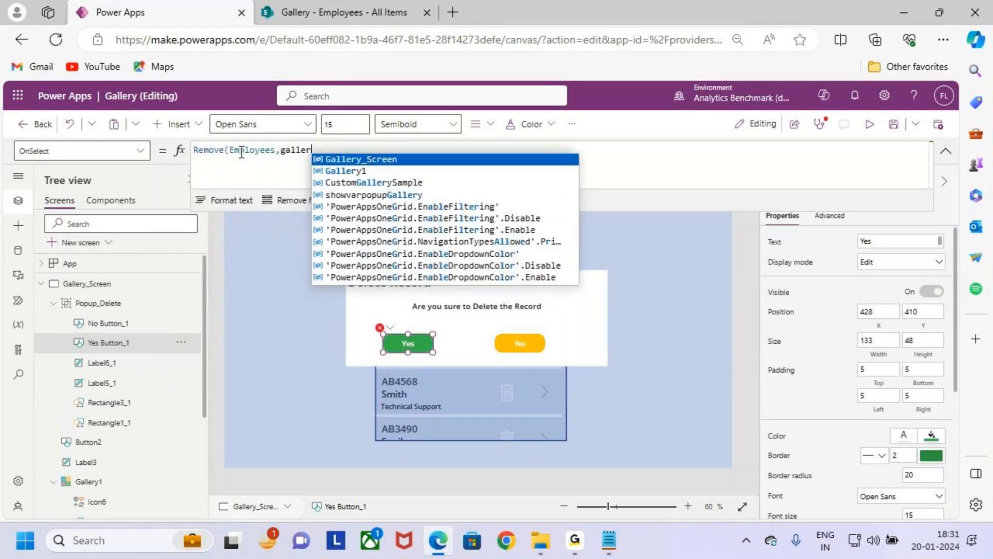
{"action": "key", "text": "Tab"}
{"action": "key", "text": "BackSpace"}
{"action": "key", "text": "BackSpace"}
{"action": "key", "text": "BackSpace"}
{"action": "key", "text": "BackSpace"}
{"action": "key", "text": "BackSpace"}
{"action": "key", "text": "BackSpace"}
{"action": "key", "text": "BackSpace"}
{"action": "key", "text": "BackSpace"}
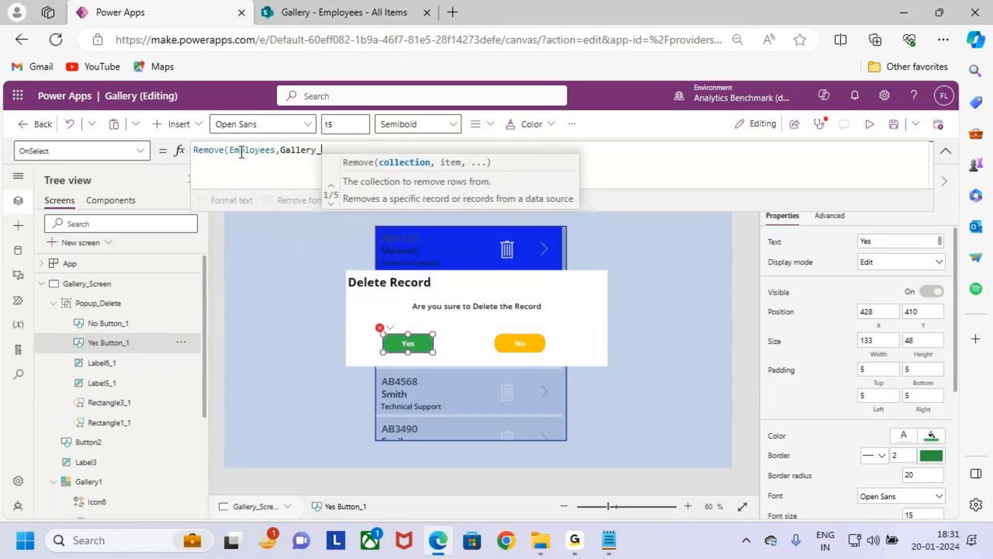
{"action": "key", "text": "BackSpace"}
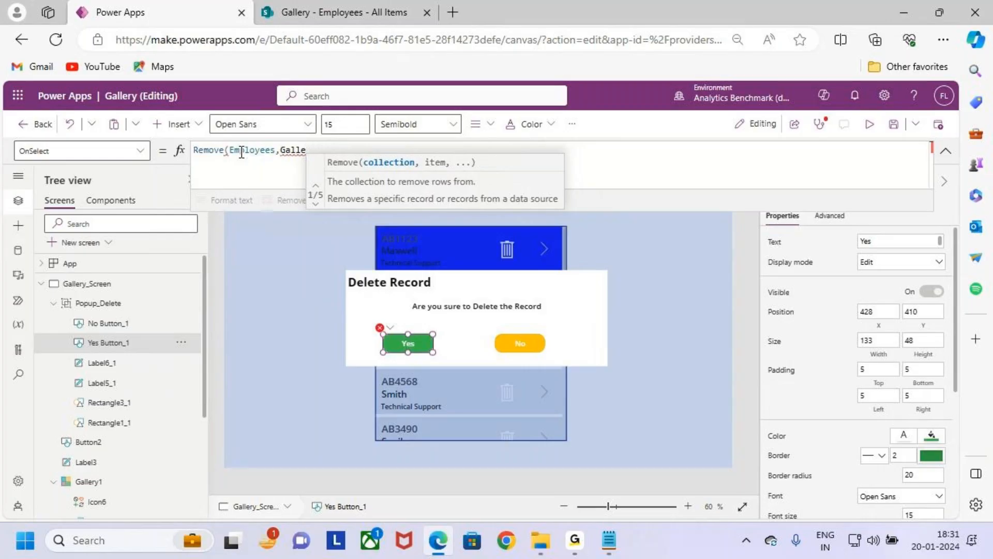
{"action": "type", "text": "r"}
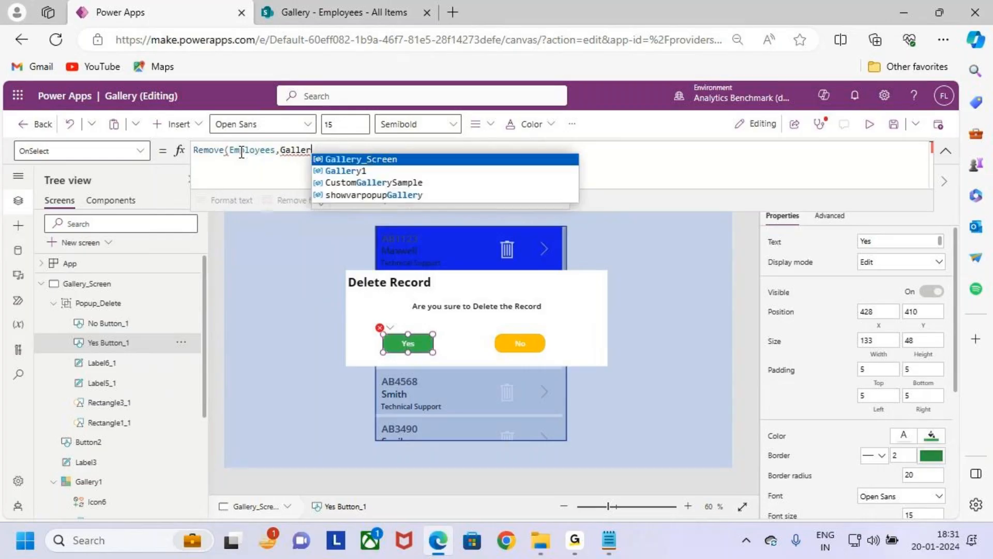
{"action": "type", "text": "y1.Selected"}
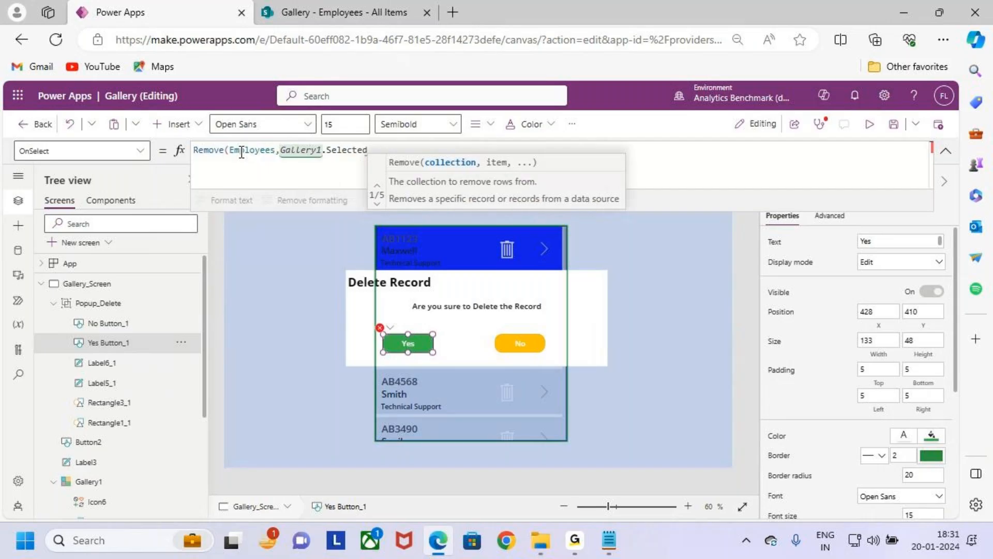
{"action": "type", "text": ")"}
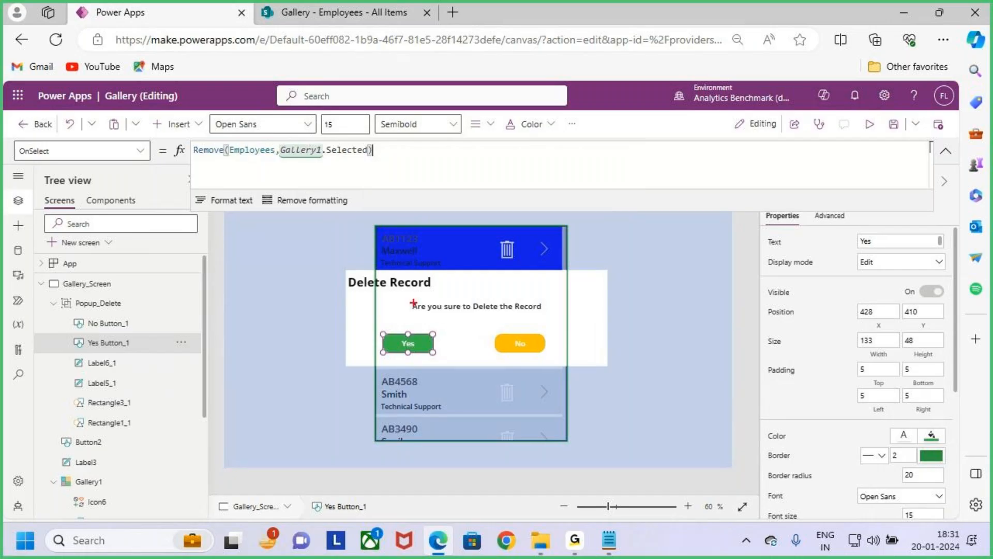
Append Set(showvarpopupGallery,false) on a new line of the Yes button's OnSelect, separating the two calls with a semicolon.
{"action": "mouse_move", "coordinate": [396, 344]}
{"action": "left_mouse_down"}
{"action": "mouse_move", "coordinate": [408, 352]}
{"action": "mouse_move", "coordinate": [459, 305]}
{"action": "left_mouse_up"}
{"action": "left_click_drag", "start_coordinate": [235, 169], "coordinate": [326, 155]}
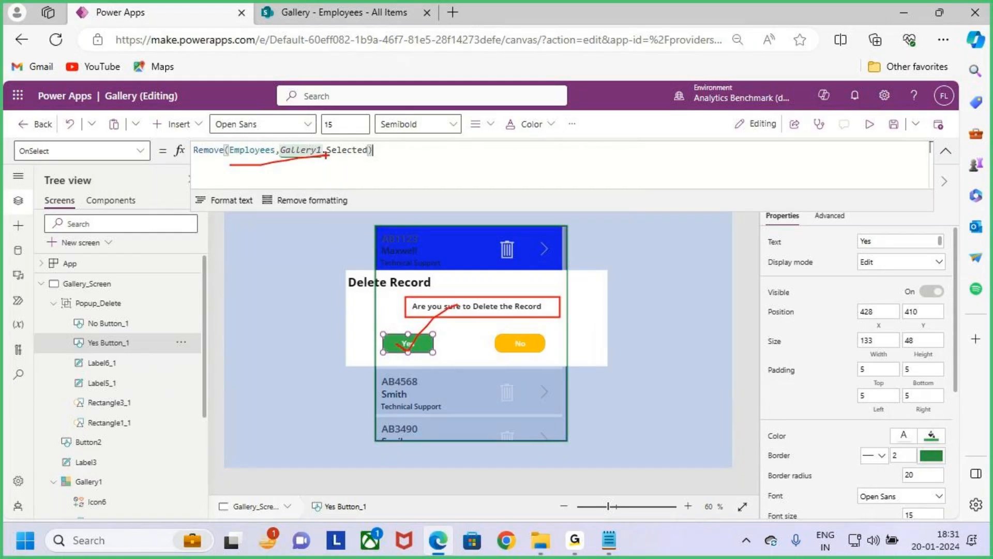
{"action": "key", "text": "Escape"}
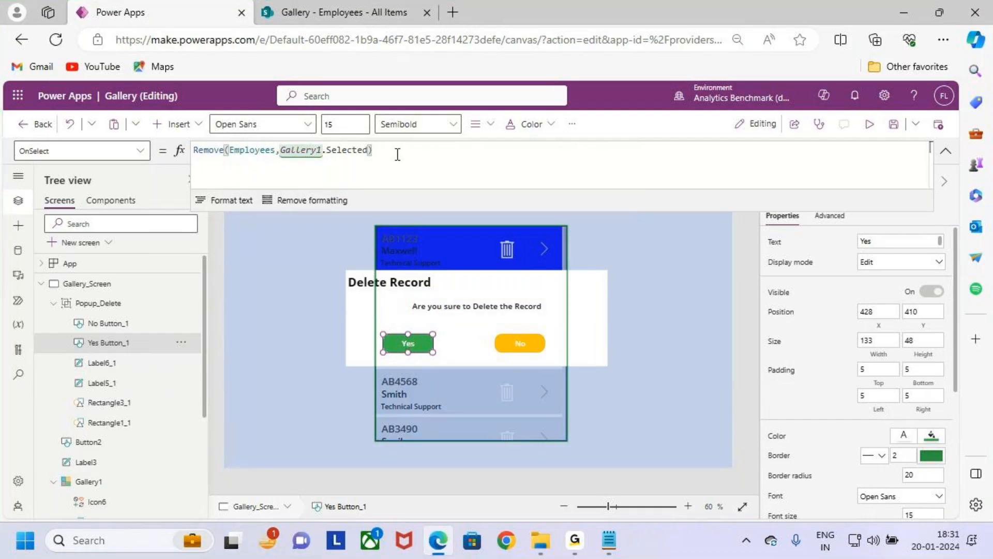
{"action": "key", "text": "shift+Return"}
{"action": "type", "text": "set("}
{"action": "key", "text": "Down"}
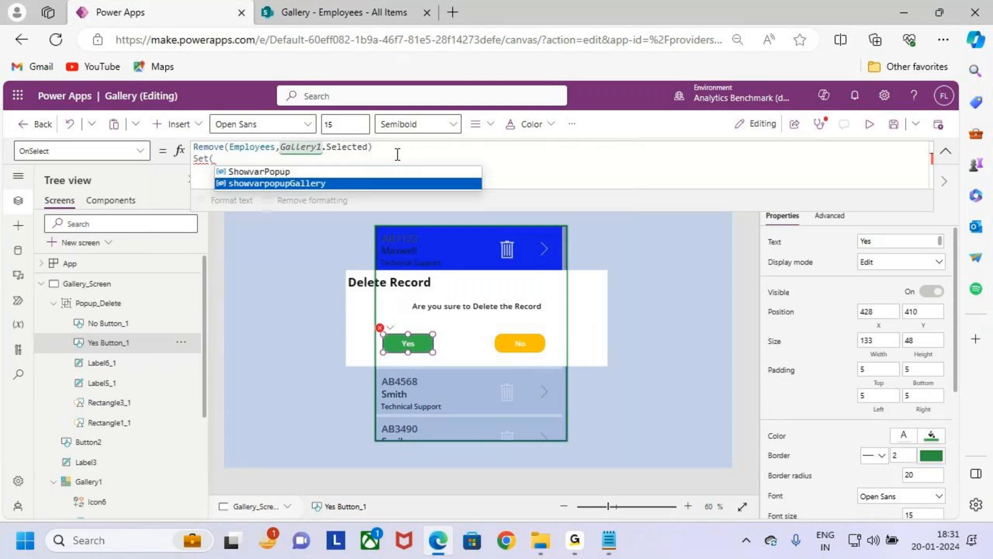
{"action": "key", "text": "Tab"}
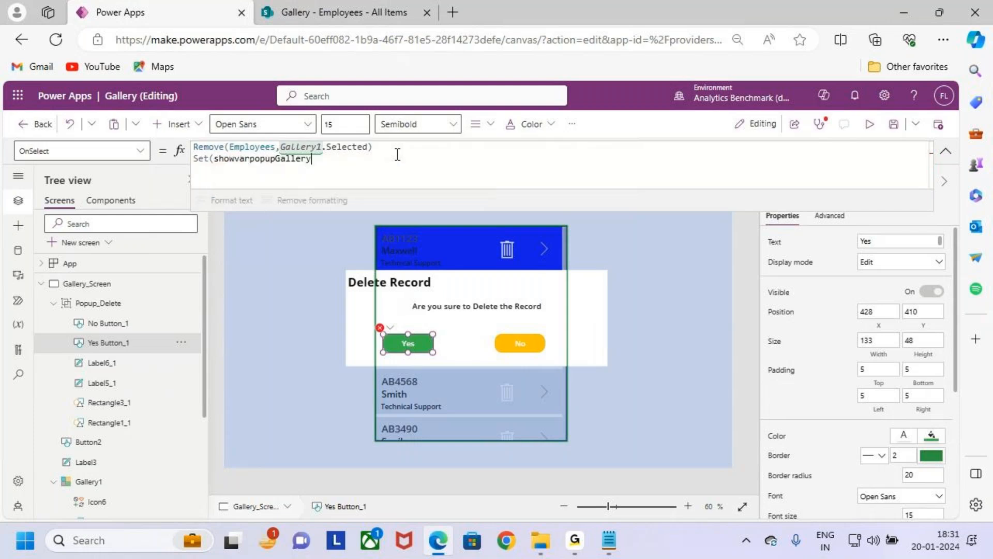
{"action": "type", "text": ",fla"}
{"action": "key", "text": "BackSpace"}
{"action": "key", "text": "BackSpace"}
{"action": "key", "text": "BackSpace"}
{"action": "key", "text": "BackSpace"}
{"action": "key", "text": "BackSpace"}
{"action": "key", "text": "BackSpace"}
{"action": "type", "text": ",fal"}
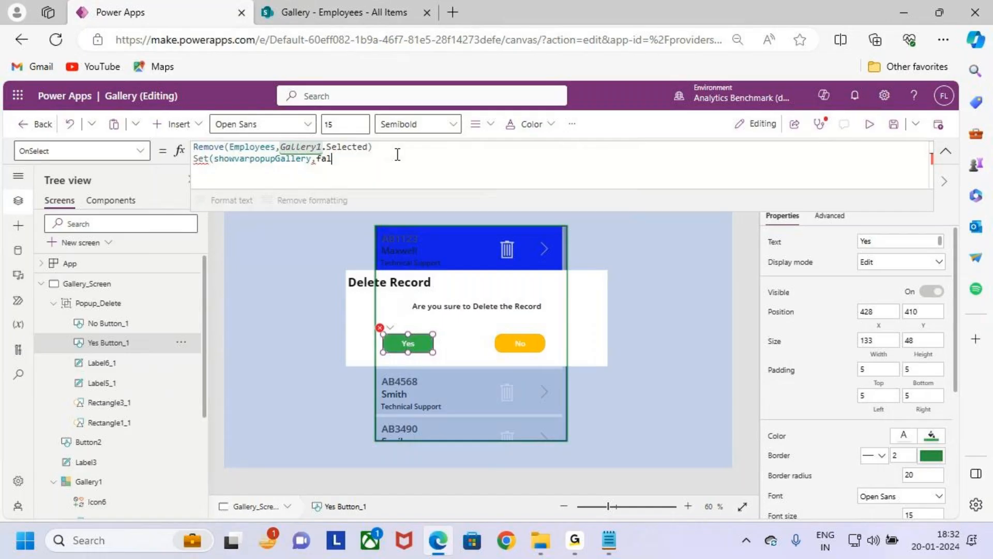
{"action": "type", "text": "se)"}
{"action": "left_click", "coordinate": [386, 151]}
{"action": "type", "text": ";"}
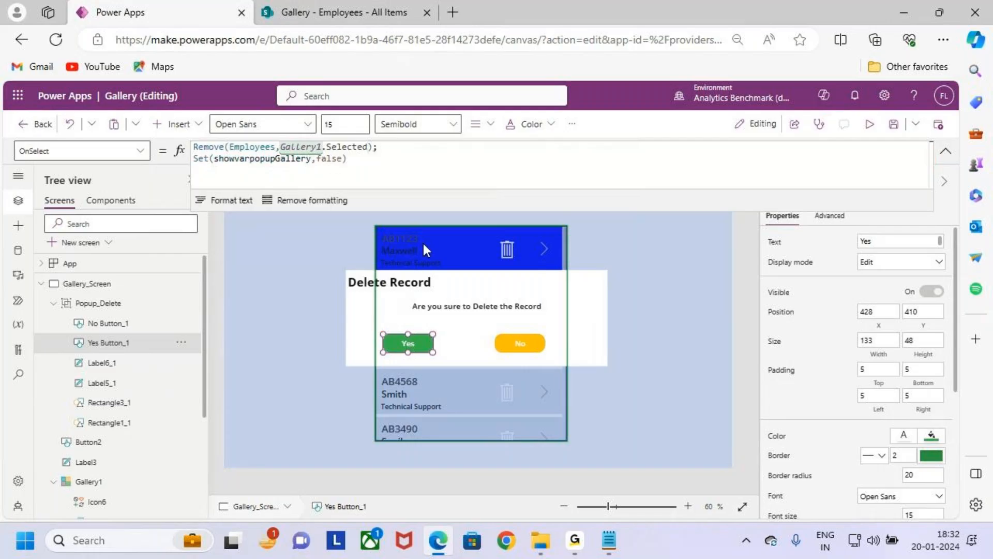
Set the No button's OnSelect to Set(showvarpopupGallery,false) to close the popup.
{"action": "left_click", "coordinate": [522, 343]}
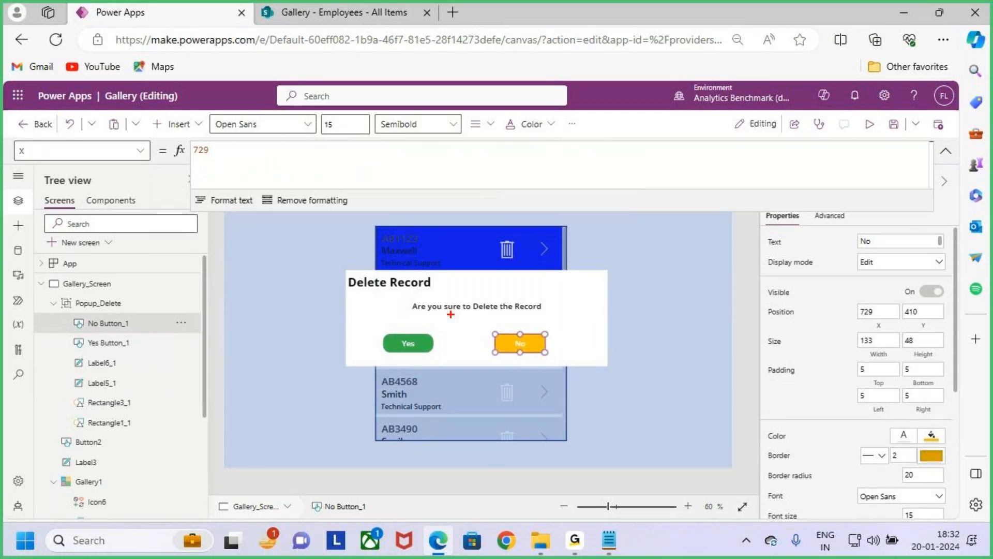
{"action": "left_click_drag", "start_coordinate": [405, 292], "coordinate": [564, 323]}
{"action": "key", "text": "Escape"}
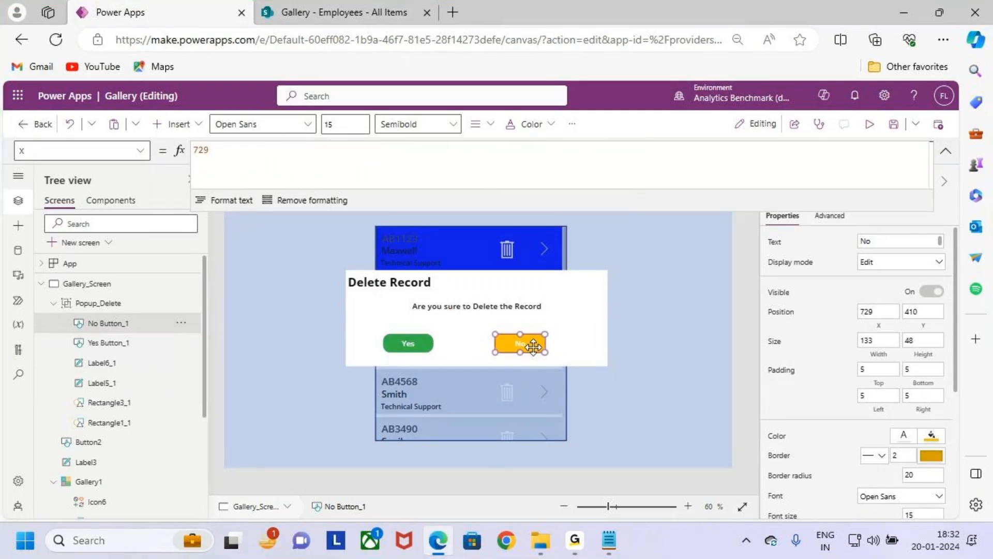
{"action": "left_click", "coordinate": [129, 151]}
{"action": "scroll", "coordinate": [91, 284], "scroll_direction": "up", "scroll_amount": 5}
{"action": "left_click", "coordinate": [86, 249]}
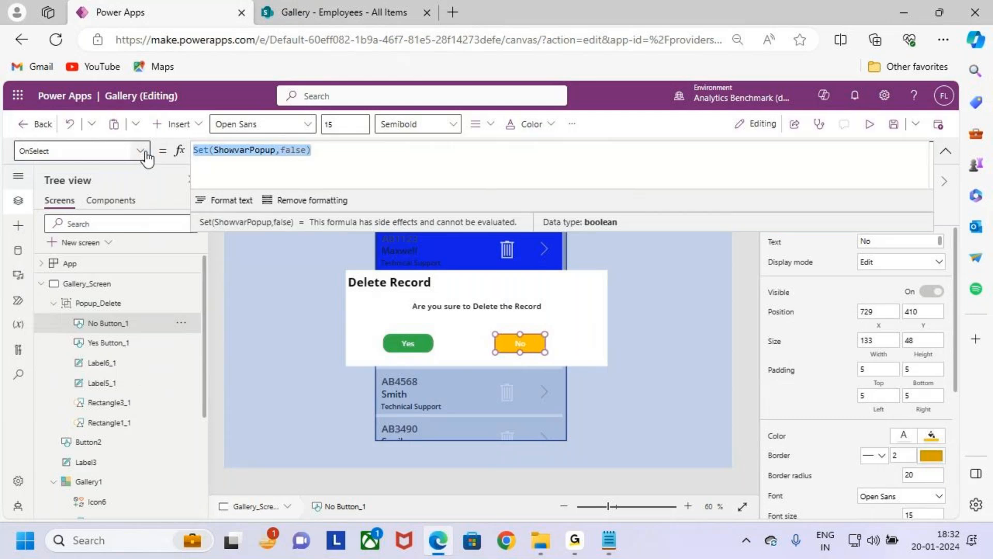
{"action": "type", "text": "set"}
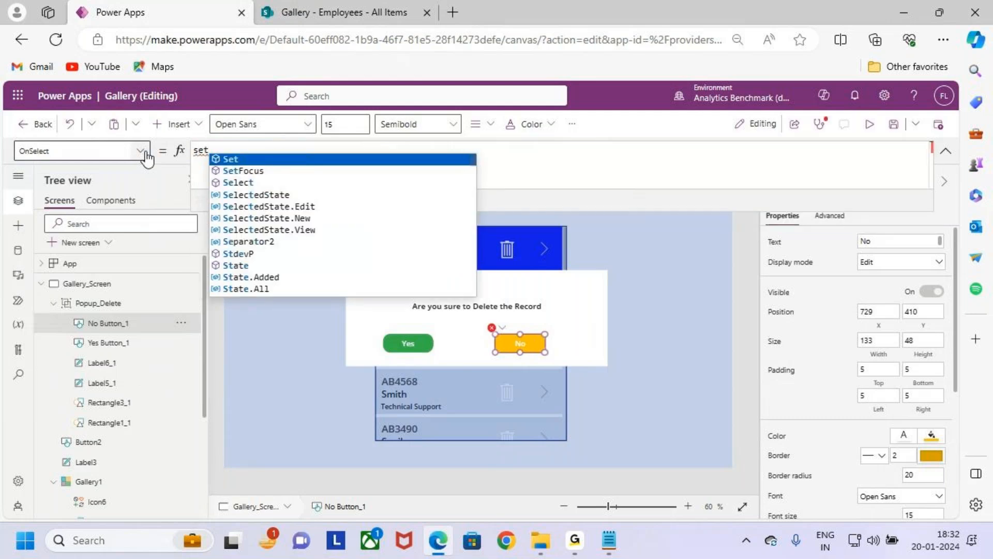
{"action": "type", "text": "(s"}
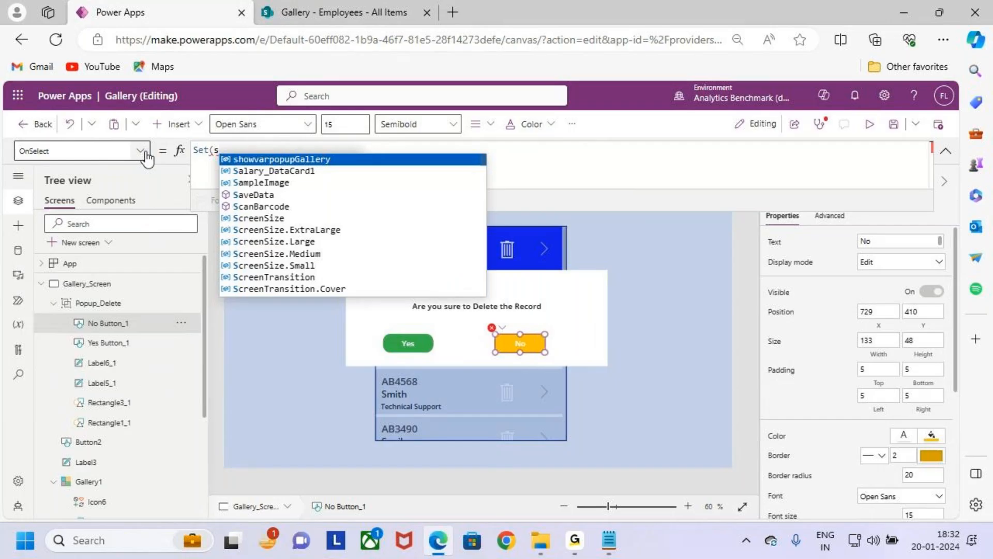
{"action": "key", "text": "Tab"}
{"action": "type", "text": ",false)"}
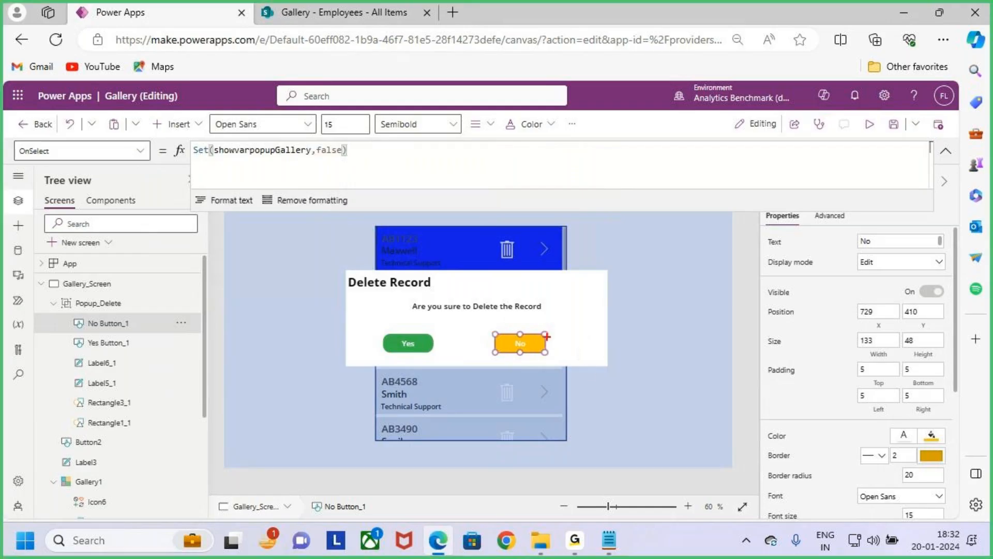
{"action": "left_click_drag", "start_coordinate": [520, 345], "coordinate": [559, 312]}
{"action": "left_click_drag", "start_coordinate": [199, 158], "coordinate": [288, 158]}
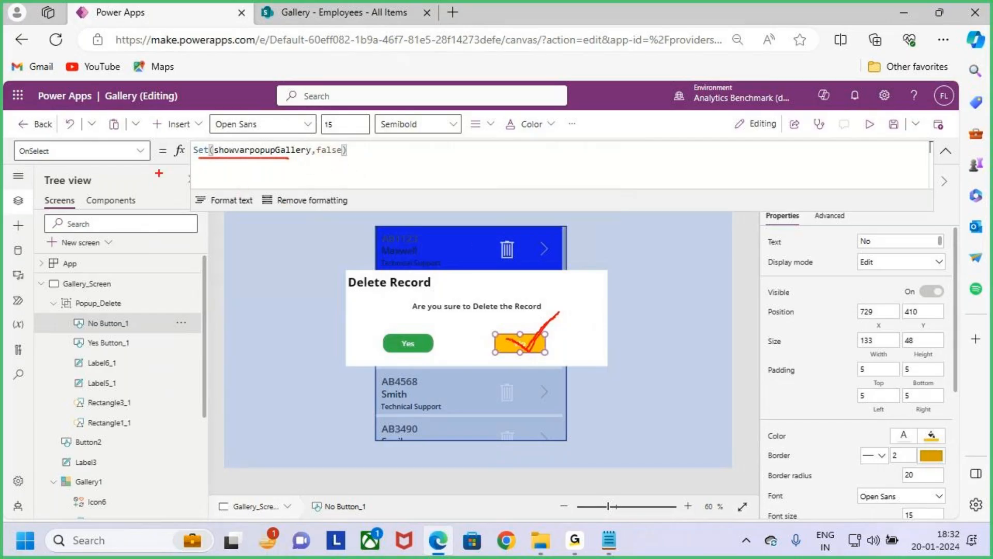
{"action": "left_click_drag", "start_coordinate": [256, 238], "coordinate": [656, 403]}
{"action": "key", "text": "Escape"}
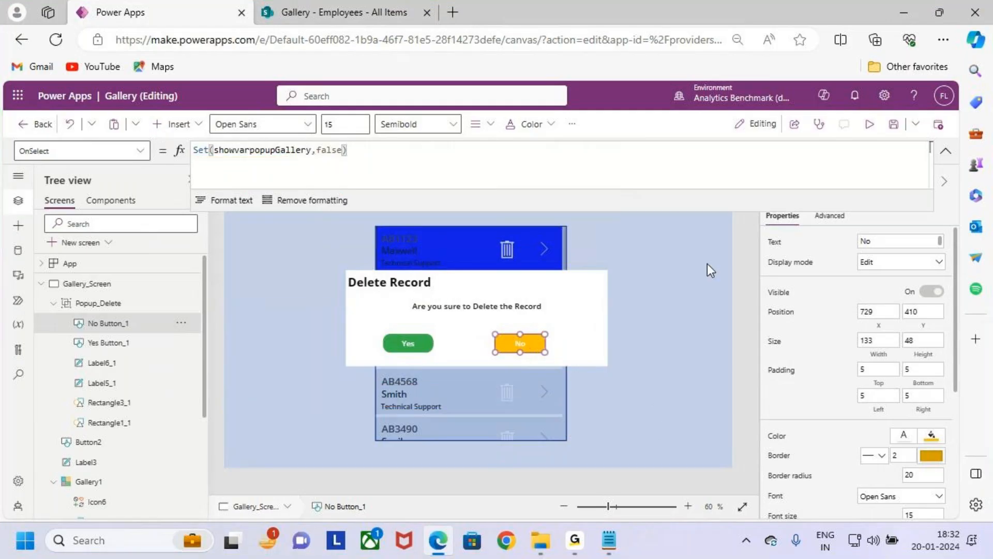
Preview the app and test the No button to dismiss the delete confirmation popup.
{"action": "left_click", "coordinate": [893, 124]}
{"action": "left_click", "coordinate": [869, 128]}
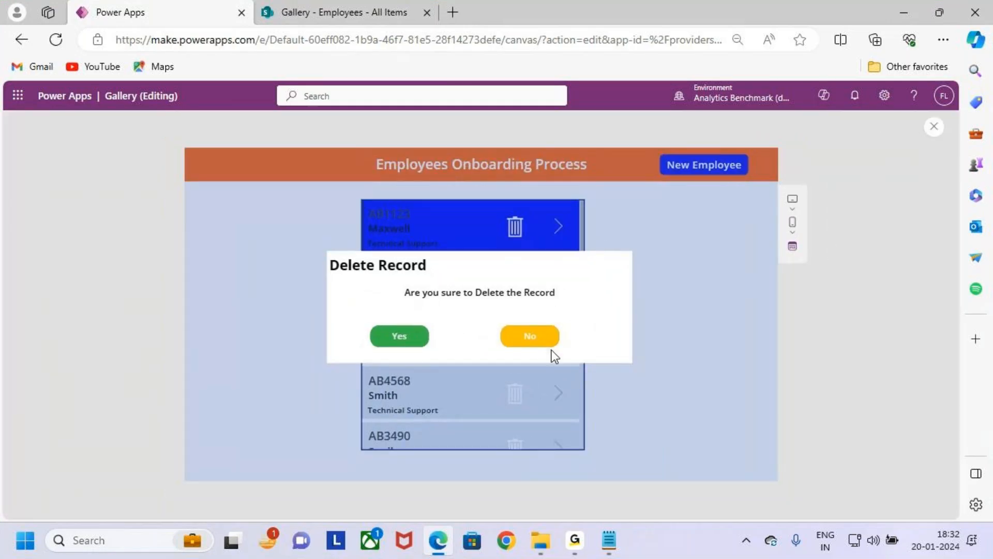
{"action": "key", "text": "ctrl+2"}
{"action": "left_click_drag", "start_coordinate": [331, 259], "coordinate": [532, 345]}
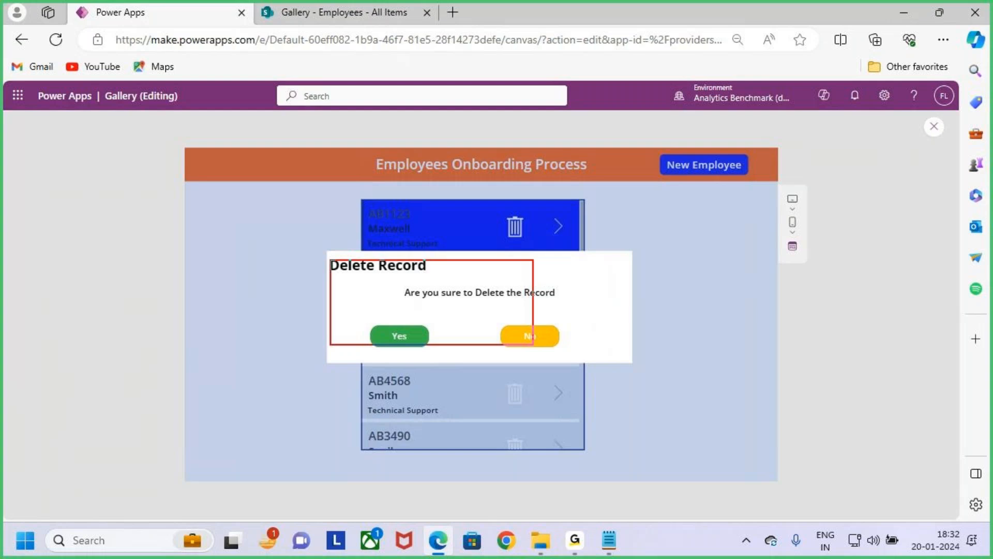
{"action": "left_click", "coordinate": [546, 342]}
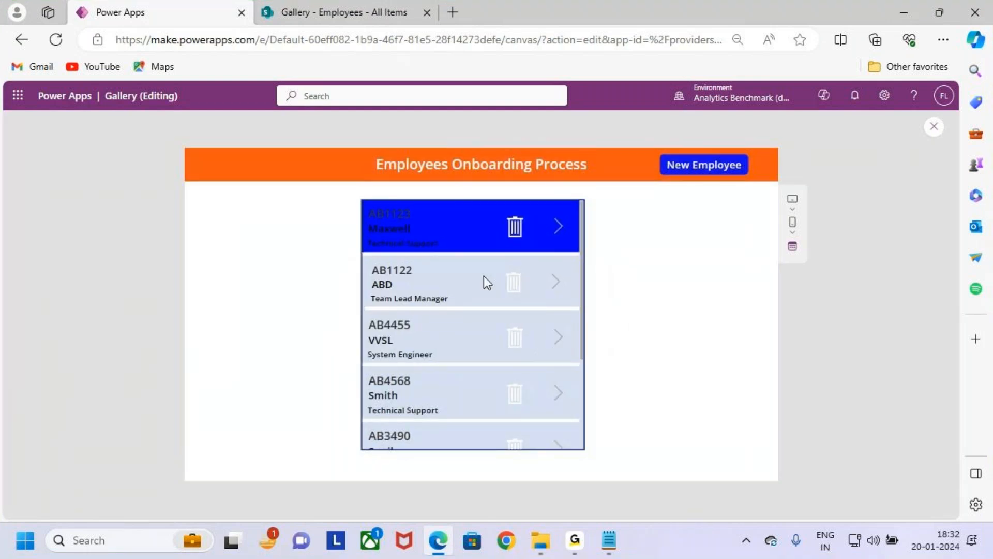
{"action": "key", "text": "ctrl+2"}
{"action": "mouse_move", "coordinate": [496, 207]}
{"action": "left_mouse_down"}
{"action": "mouse_move", "coordinate": [547, 249]}
{"action": "mouse_move", "coordinate": [593, 170]}
{"action": "left_mouse_up"}
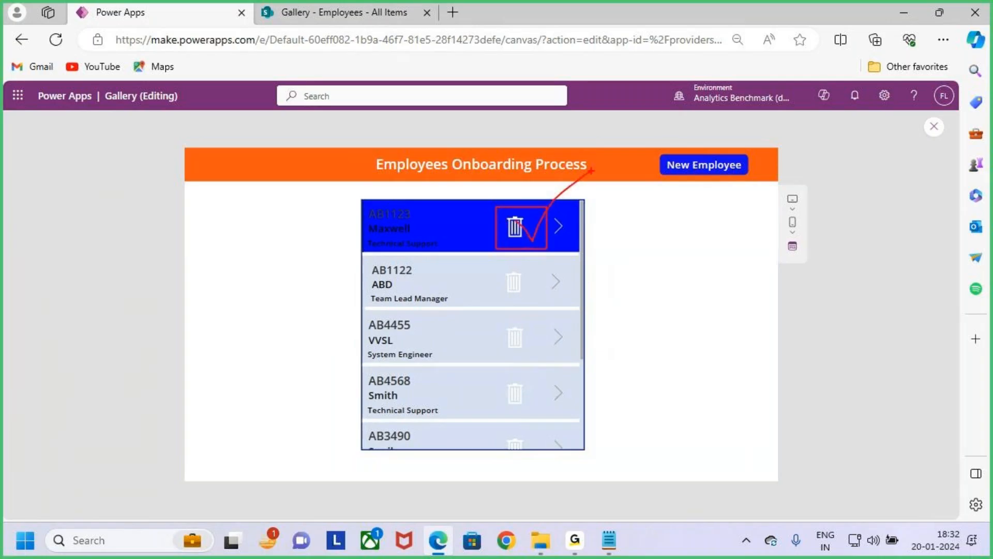
{"action": "key", "text": "Escape"}
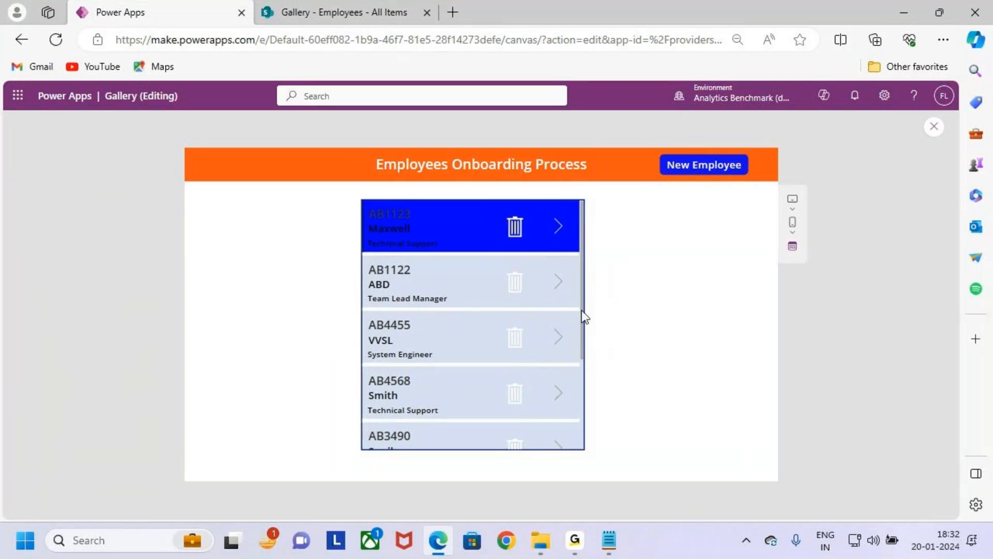
In preview, delete the Maxwell (AB1123) record using its trash icon and confirm with Yes in the Delete Record popup.
{"action": "left_click", "coordinate": [514, 228]}
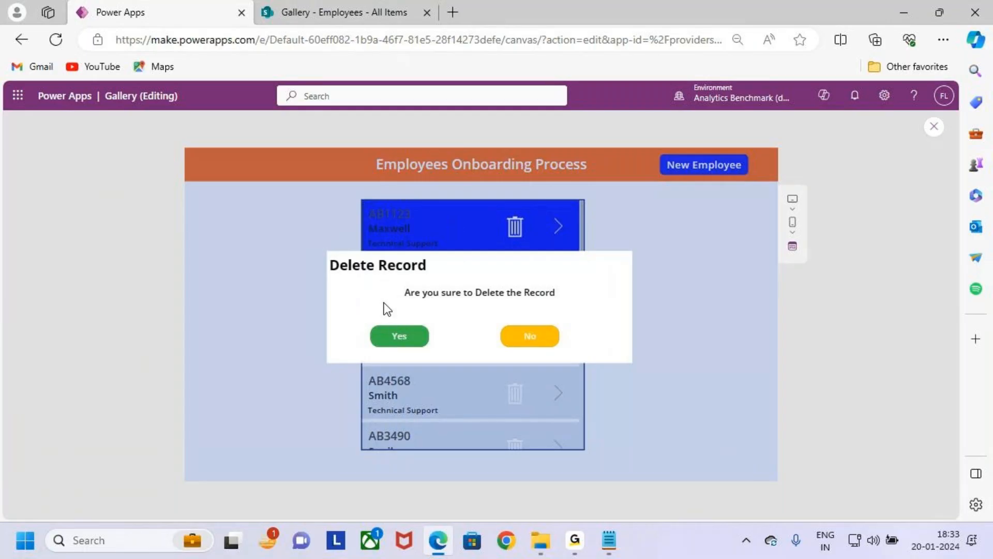
{"action": "key", "text": "ctrl+2"}
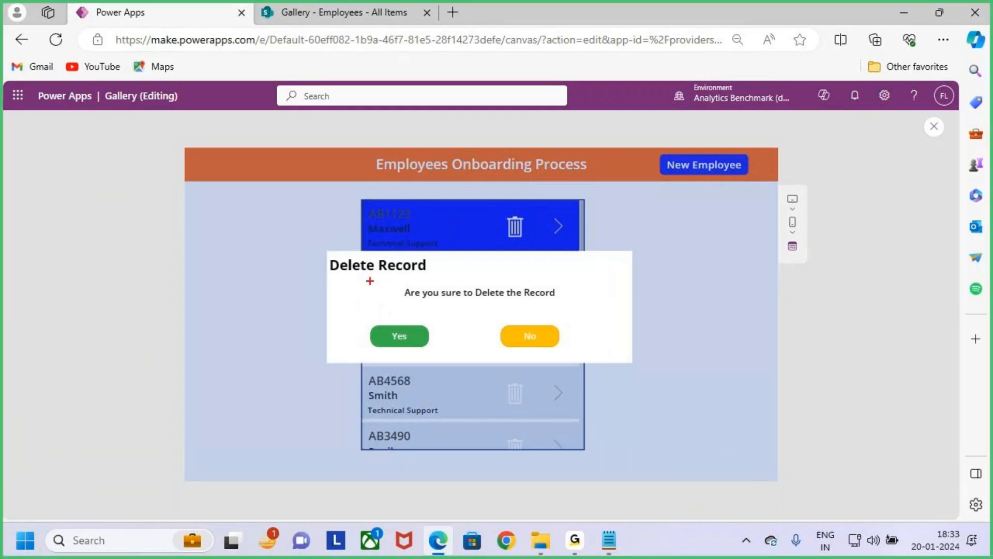
{"action": "left_click_drag", "start_coordinate": [353, 277], "coordinate": [573, 305]}
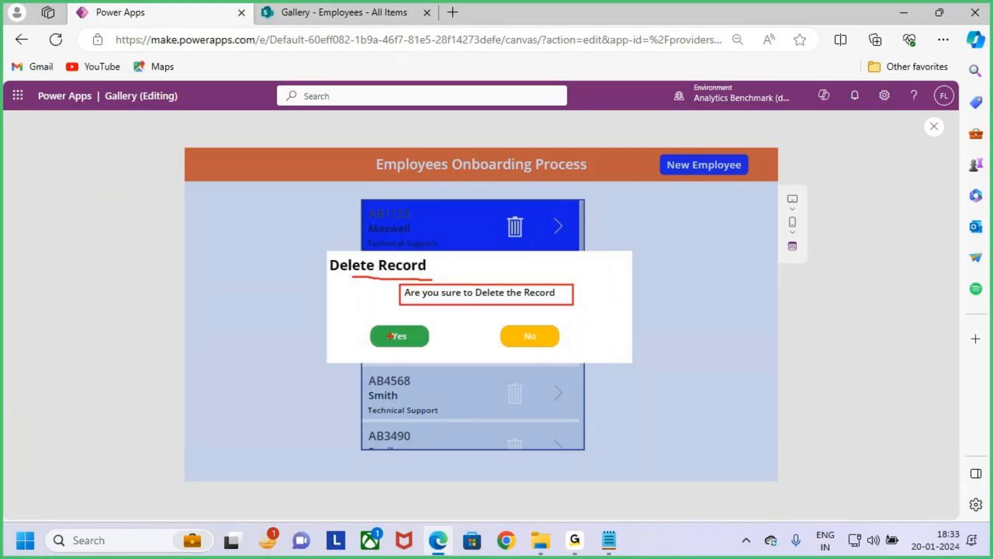
{"action": "key", "text": "Escape"}
{"action": "left_click", "coordinate": [403, 336]}
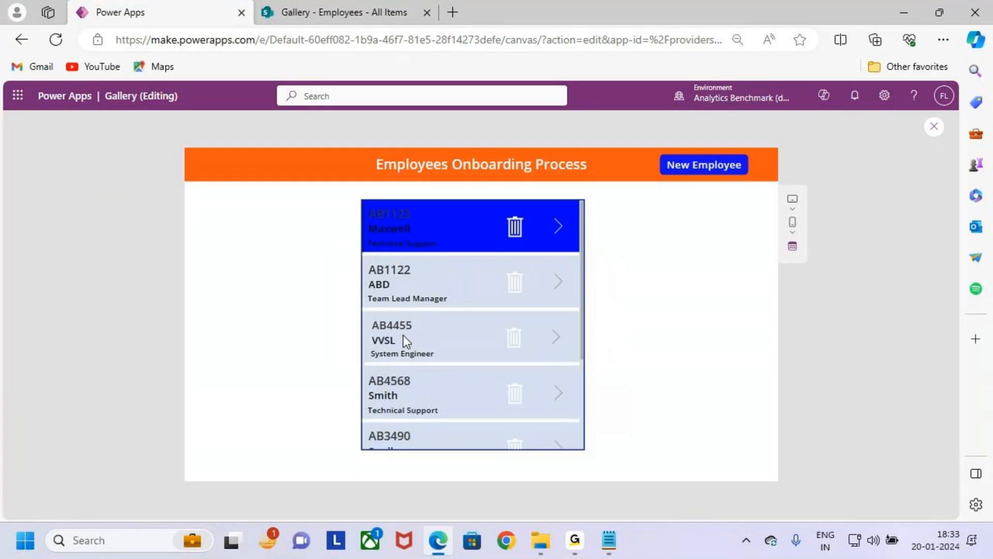
Refresh the SharePoint Employees list and scroll through it to check the deleted record, then return to the app.
{"action": "left_click", "coordinate": [325, 1]}
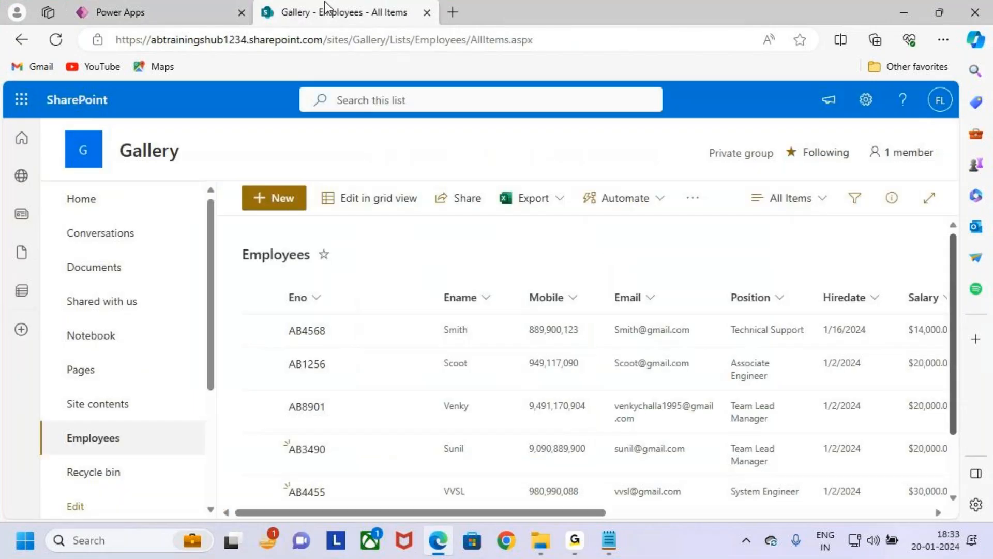
{"action": "left_click", "coordinate": [56, 39]}
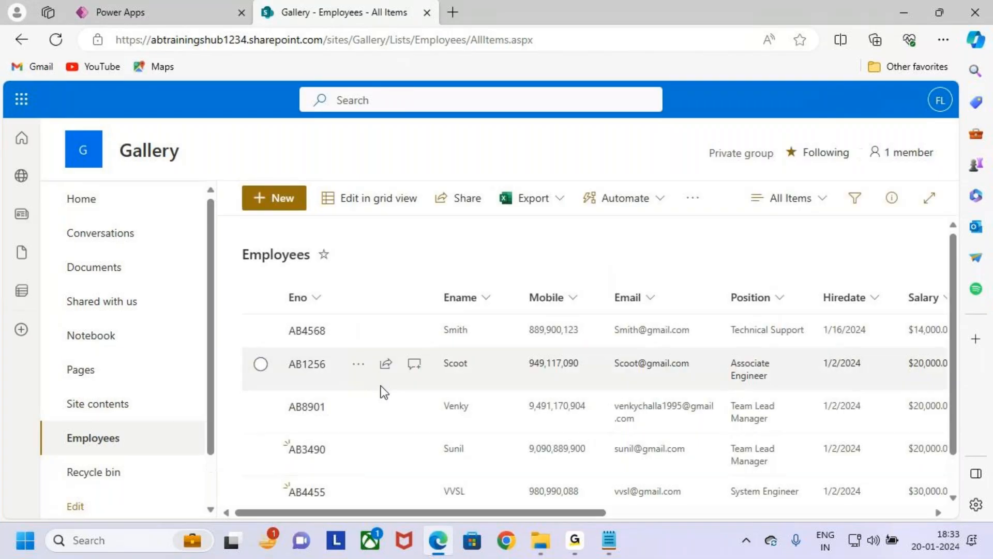
{"action": "scroll", "coordinate": [388, 386], "scroll_direction": "down", "scroll_amount": 1}
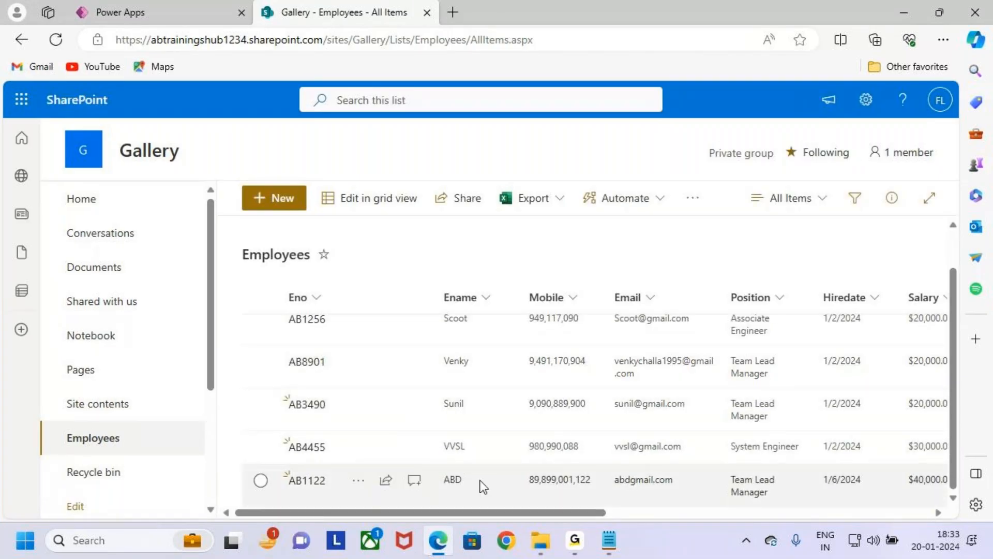
{"action": "scroll", "coordinate": [486, 445], "scroll_direction": "up", "scroll_amount": 1}
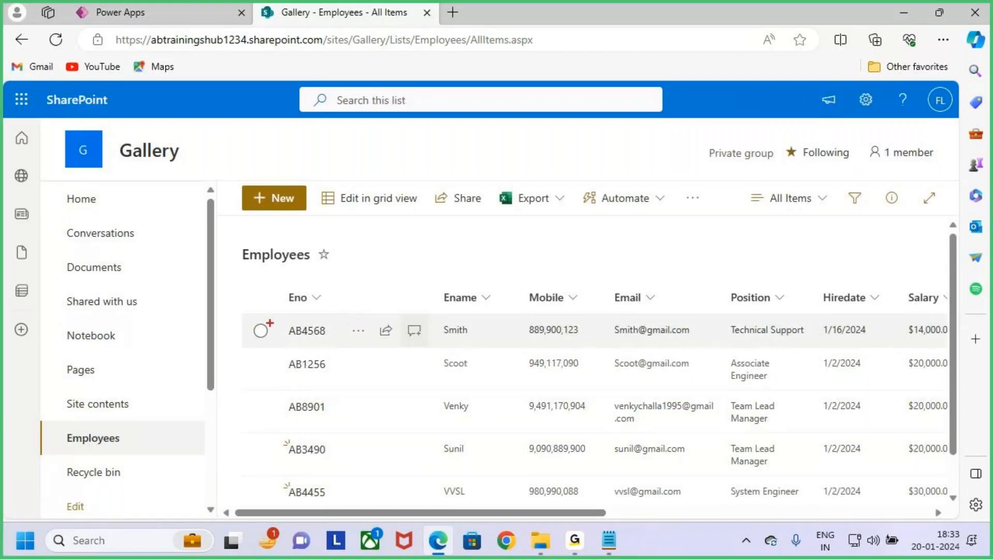
{"action": "left_click", "coordinate": [217, 8]}
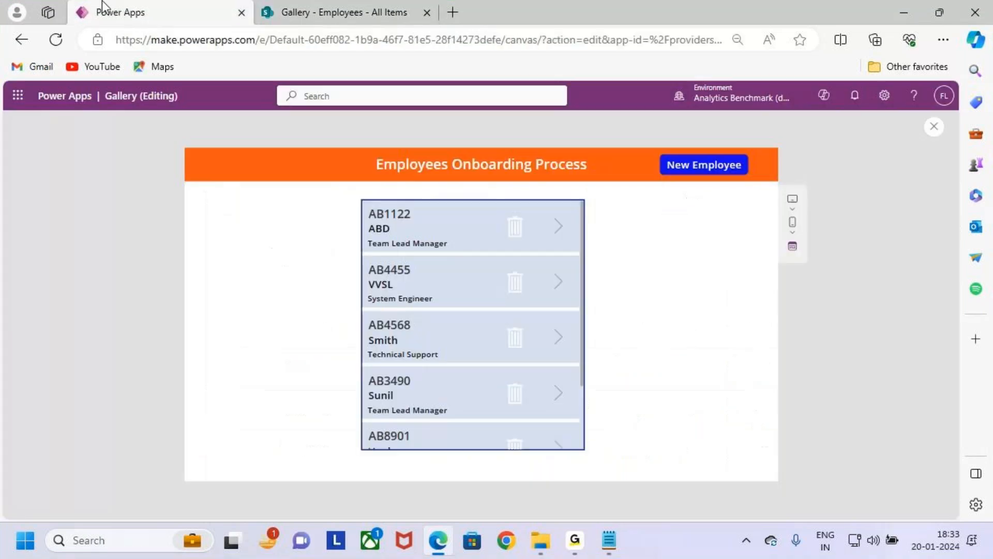
Select the Smith (AB4568) record in the gallery, delete it with its trash icon and confirm Yes.
{"action": "left_click", "coordinate": [457, 395]}
{"action": "left_click", "coordinate": [446, 339]}
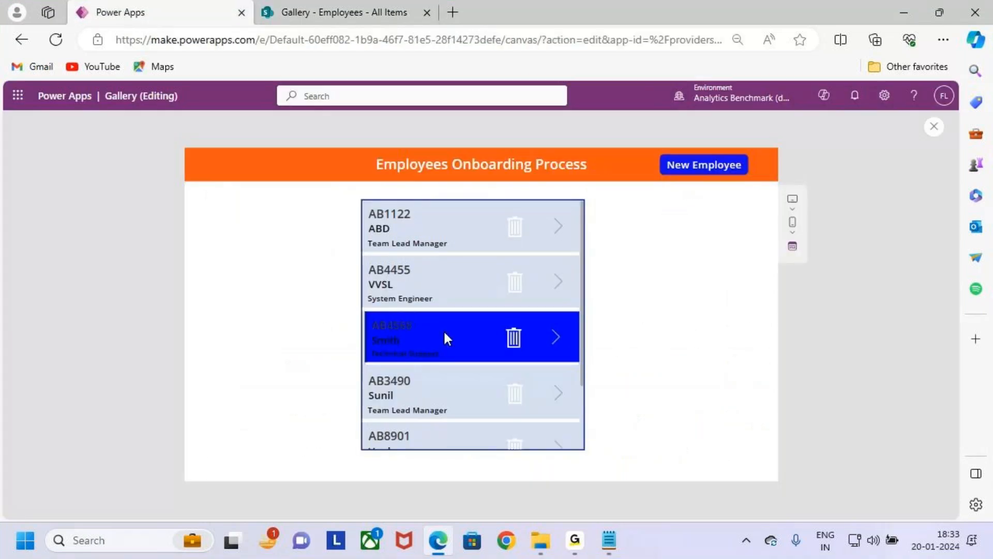
{"action": "left_click", "coordinate": [514, 337]}
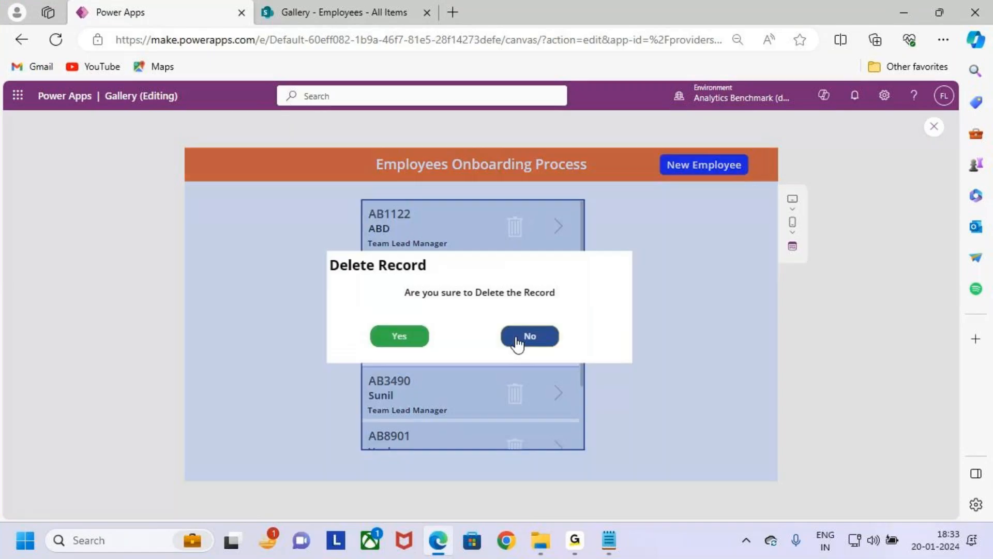
{"action": "left_click", "coordinate": [396, 337]}
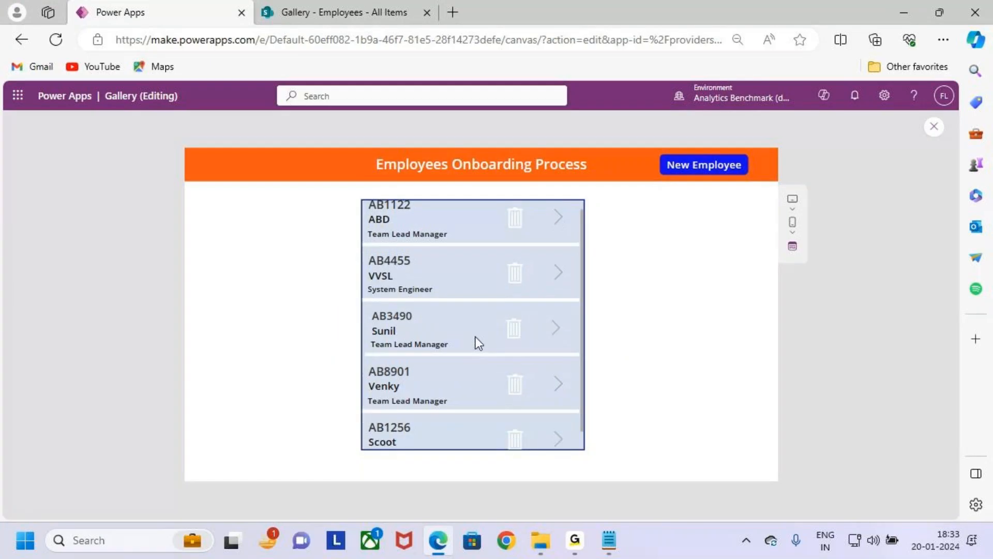
Refresh the SharePoint Employees list to verify the deletion, then switch back to the app.
{"action": "left_click", "coordinate": [352, 1]}
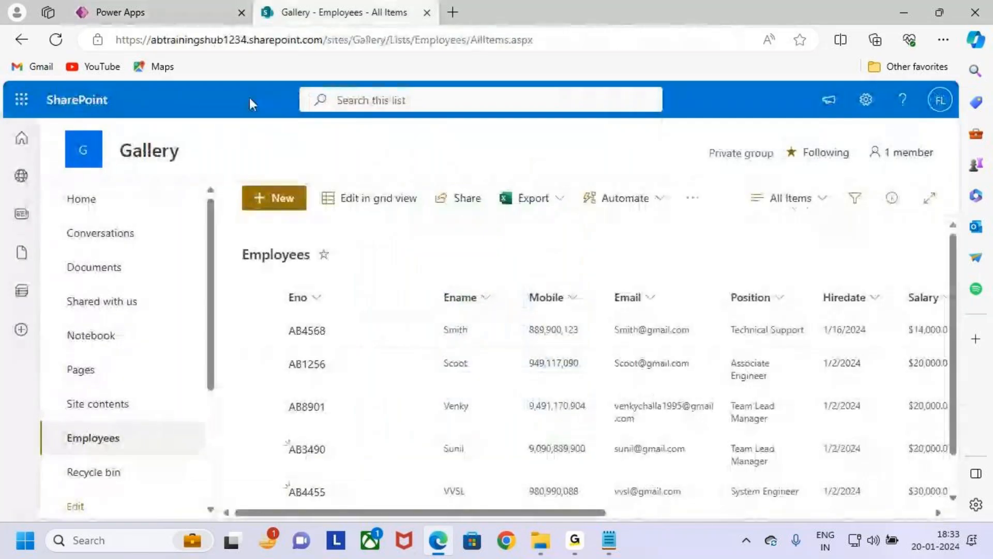
{"action": "left_click", "coordinate": [55, 39]}
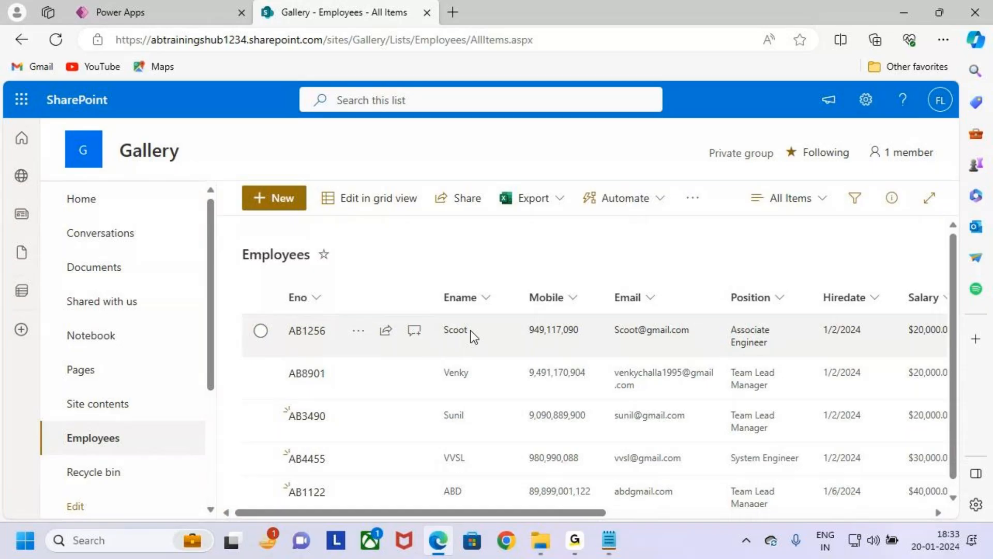
{"action": "left_click", "coordinate": [120, 12]}
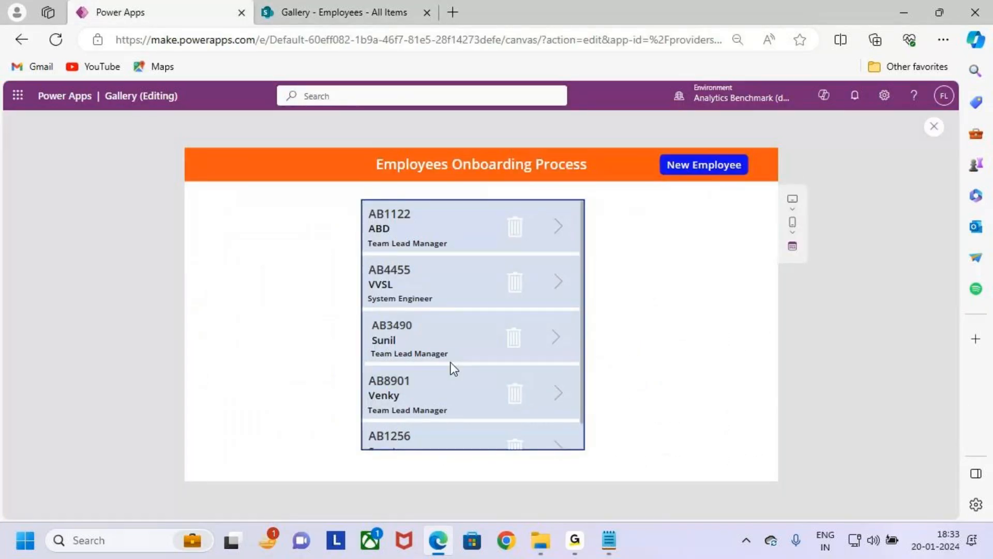
Open the ABD record's details, switch to edit mode, and remove the last character of the Ename field.
{"action": "left_click", "coordinate": [436, 231]}
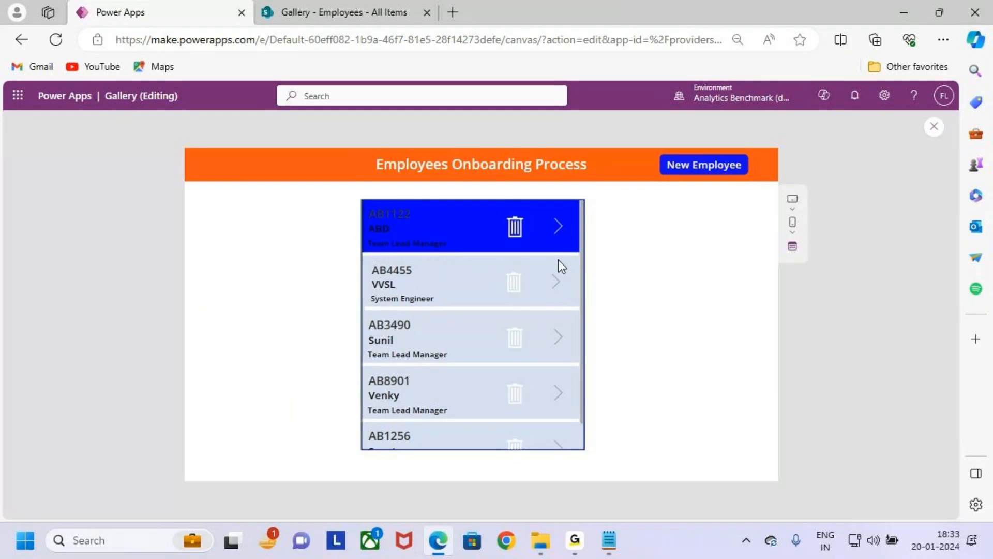
{"action": "left_click", "coordinate": [554, 228]}
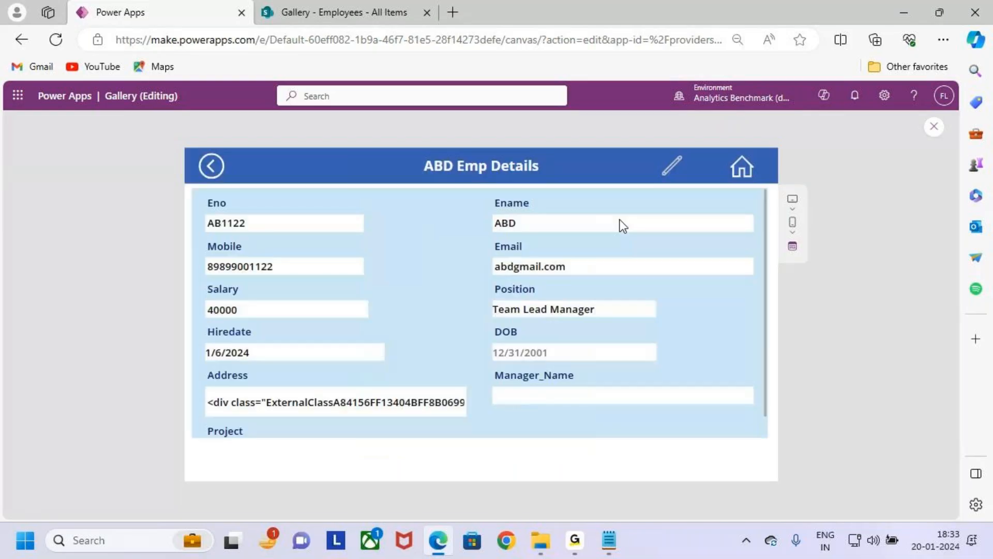
{"action": "left_click", "coordinate": [671, 169]}
{"action": "left_click", "coordinate": [537, 226]}
{"action": "key", "text": "BackSpace"}
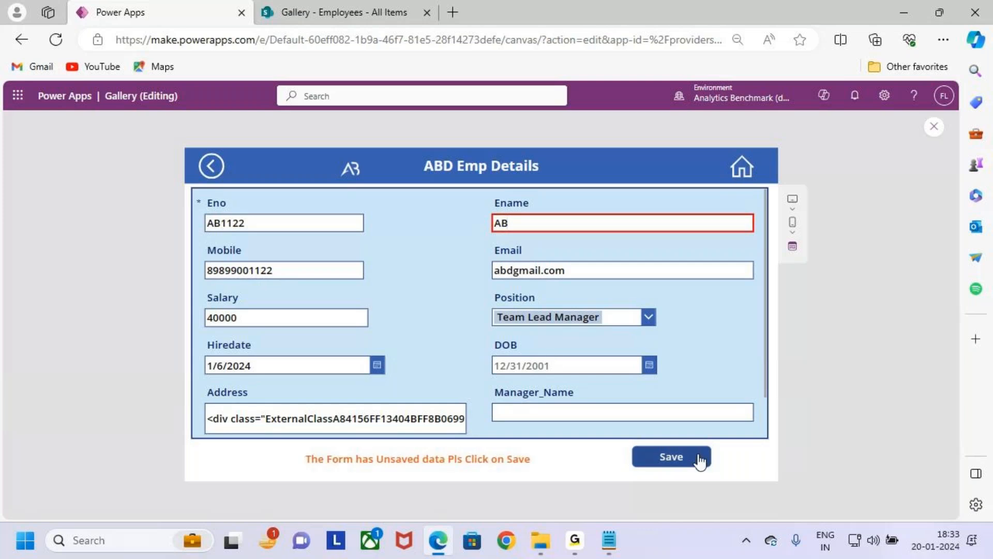
Go back from the details screen and confirm Yes in the Unsaved Data popup to leave the screen.
{"action": "key", "text": "ctrl+2"}
{"action": "left_click_drag", "start_coordinate": [618, 441], "coordinate": [704, 473]}
{"action": "left_click_drag", "start_coordinate": [647, 453], "coordinate": [765, 363]}
{"action": "key", "text": "Escape"}
{"action": "left_click", "coordinate": [212, 166]}
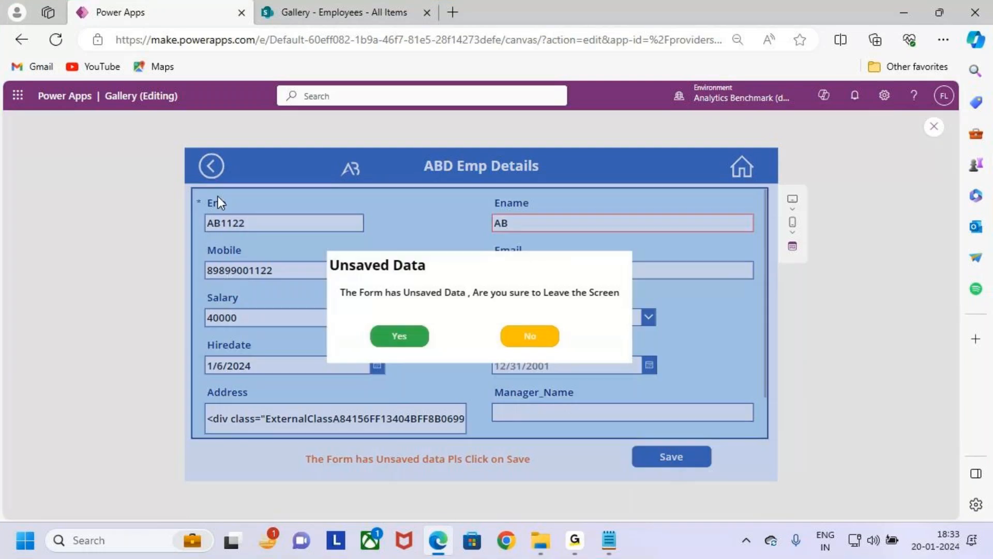
{"action": "key", "text": "ctrl+2"}
{"action": "left_click_drag", "start_coordinate": [312, 241], "coordinate": [656, 359]}
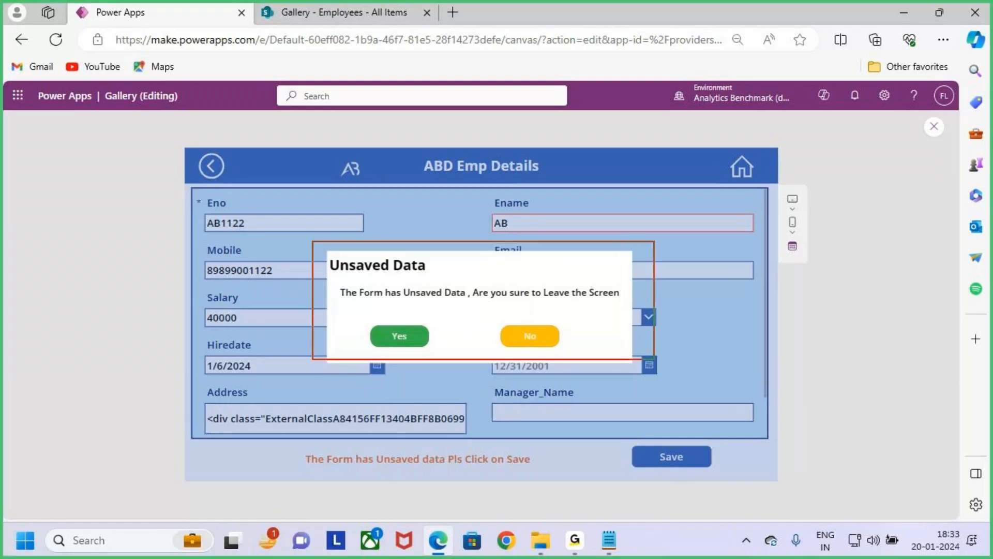
{"action": "key", "text": "Escape"}
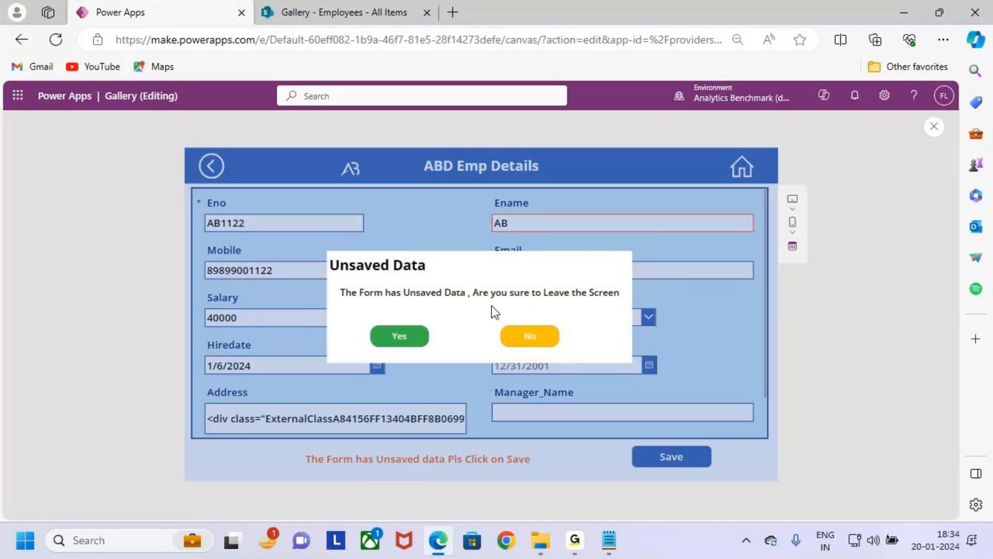
{"action": "left_click", "coordinate": [411, 337]}
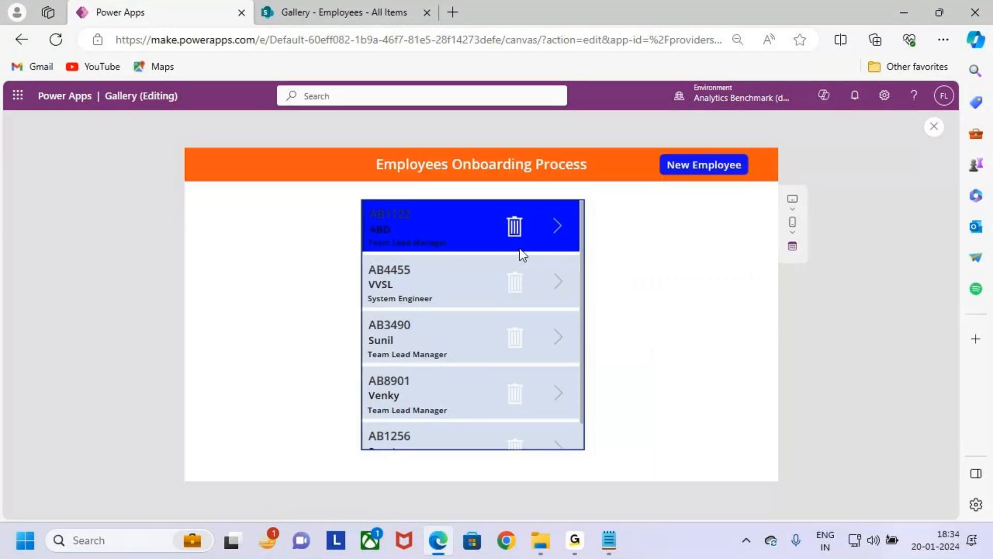
Open the delete confirmation for the ABD record with its trash icon and dismiss it with No.
{"action": "key", "text": "ctrl+2"}
{"action": "left_click_drag", "start_coordinate": [498, 210], "coordinate": [533, 245]}
{"action": "key", "text": "Escape"}
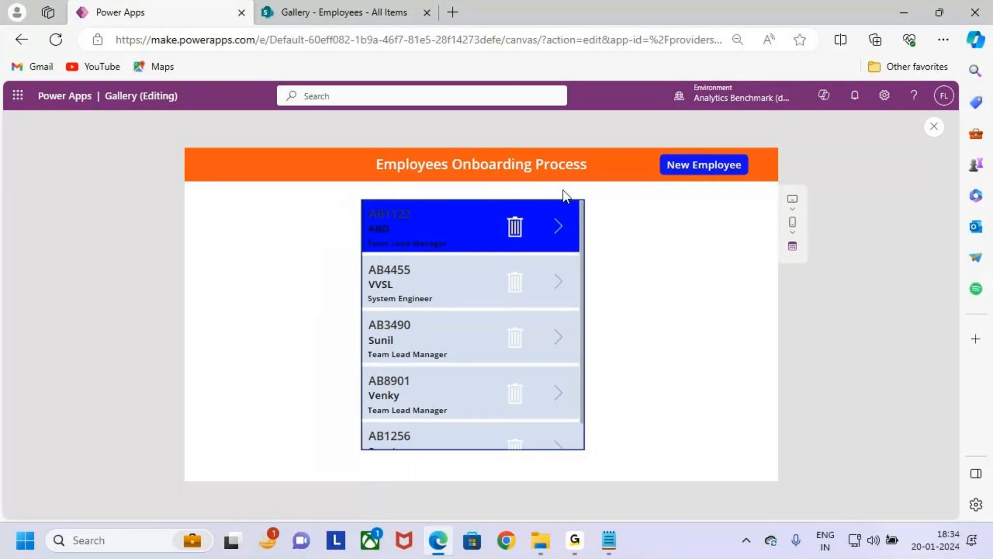
{"action": "left_click", "coordinate": [514, 228]}
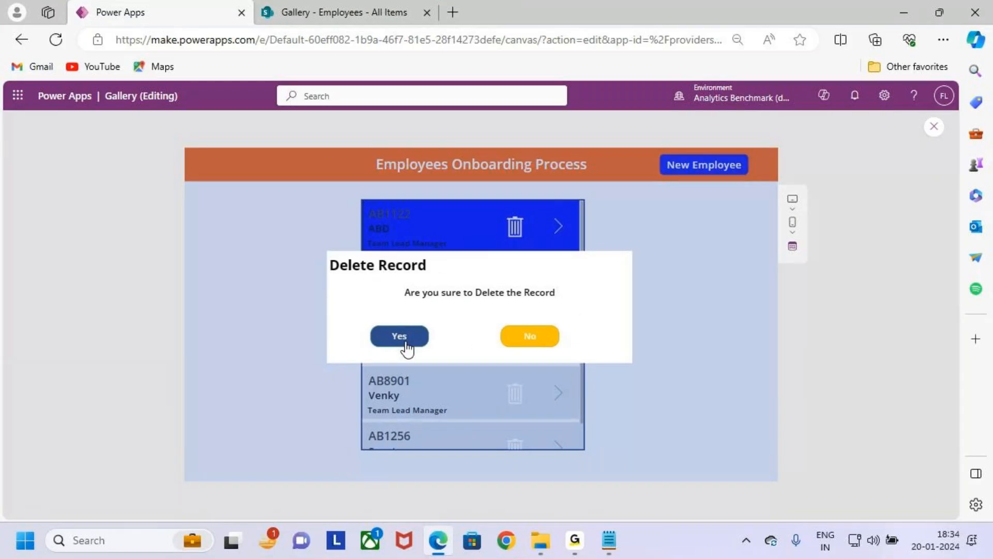
{"action": "left_click", "coordinate": [543, 339]}
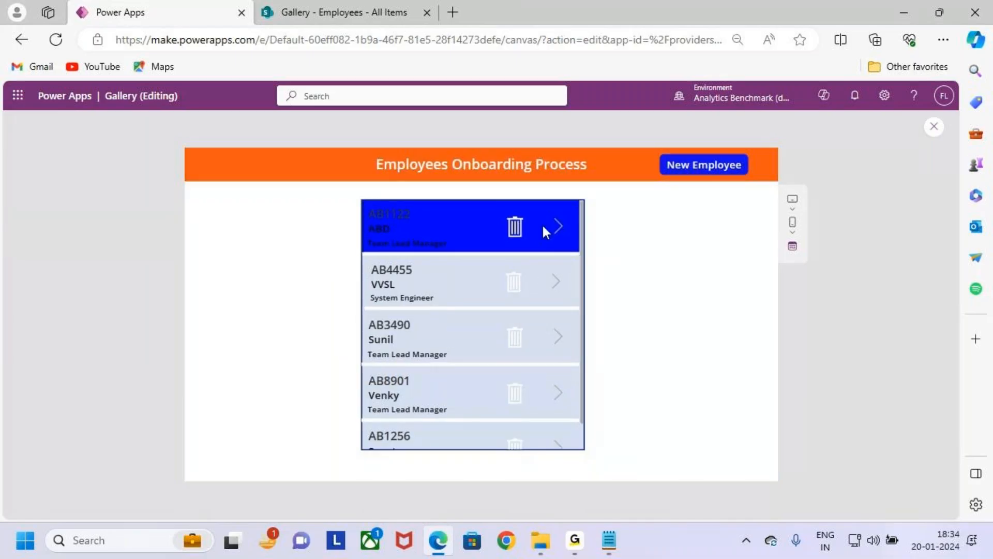